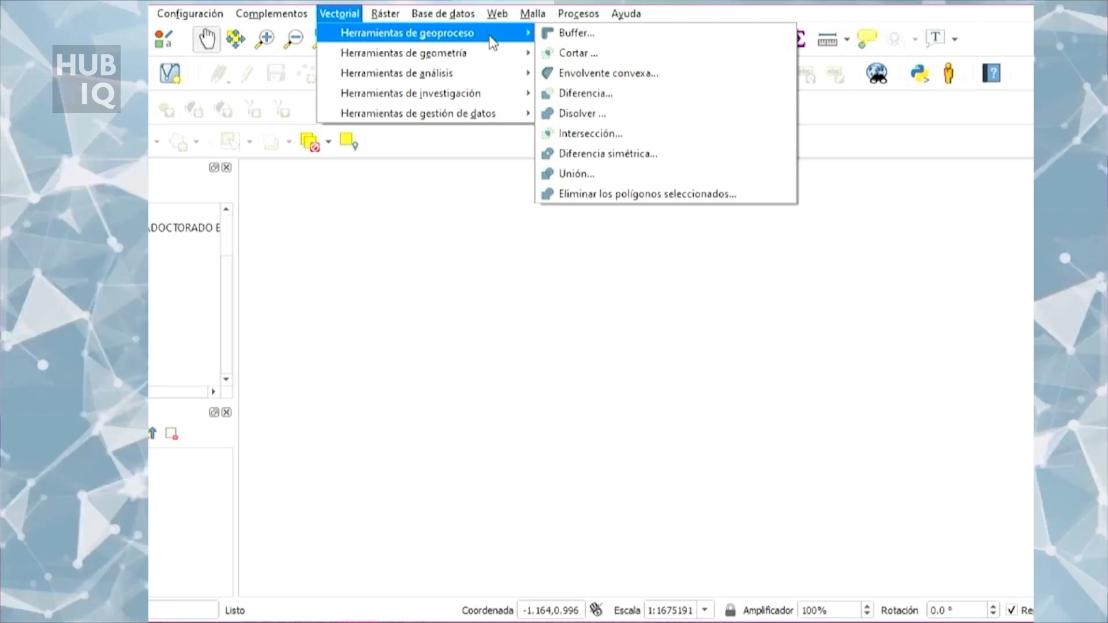
Step: Start adding a vector layer from a file and browse for its source dataset
left_click(500, 202)
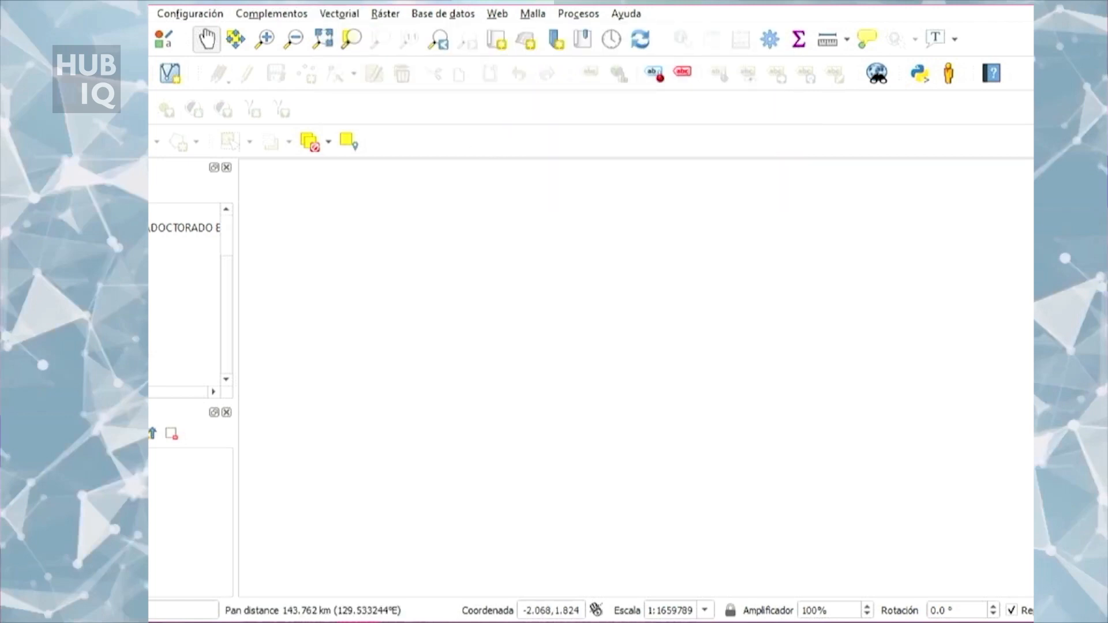
left_click(135, 14)
mouse_move(173, 54)
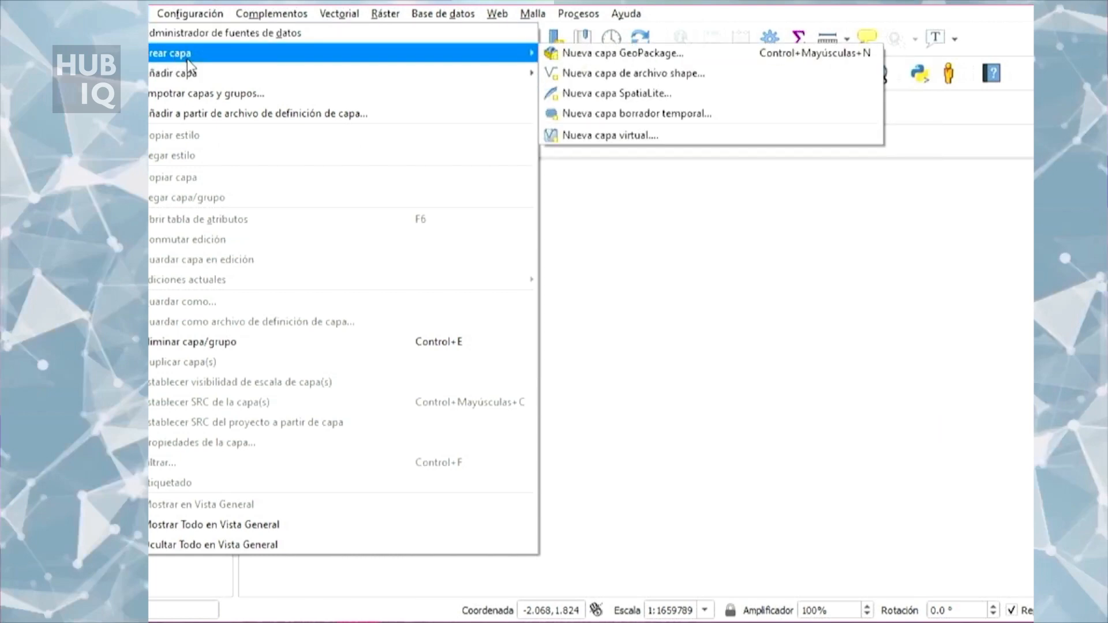
mouse_move(191, 74)
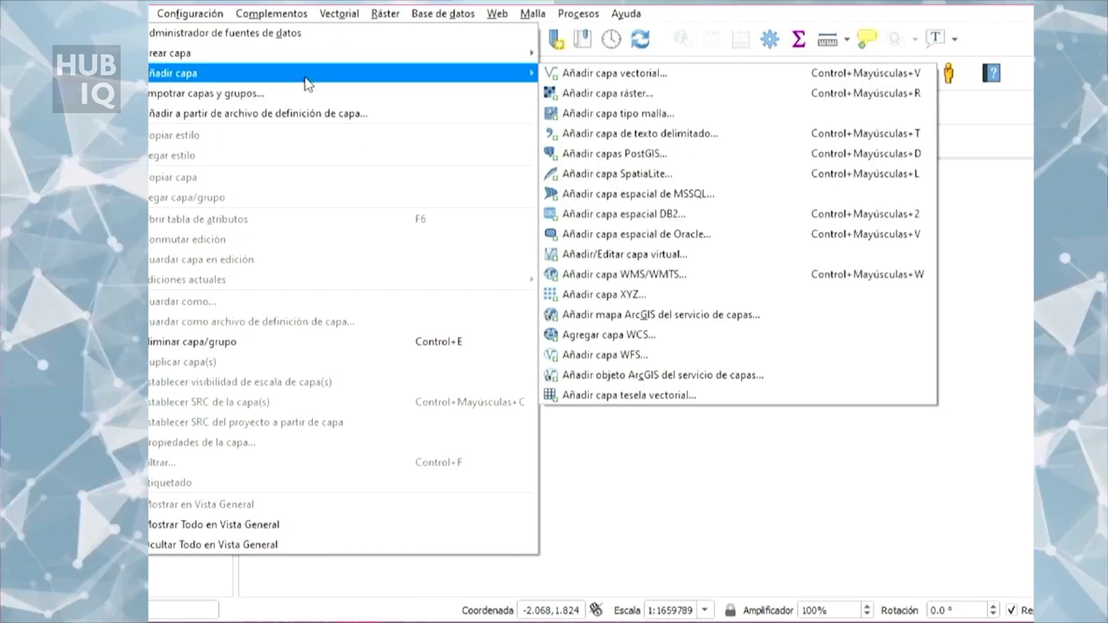
left_click(552, 80)
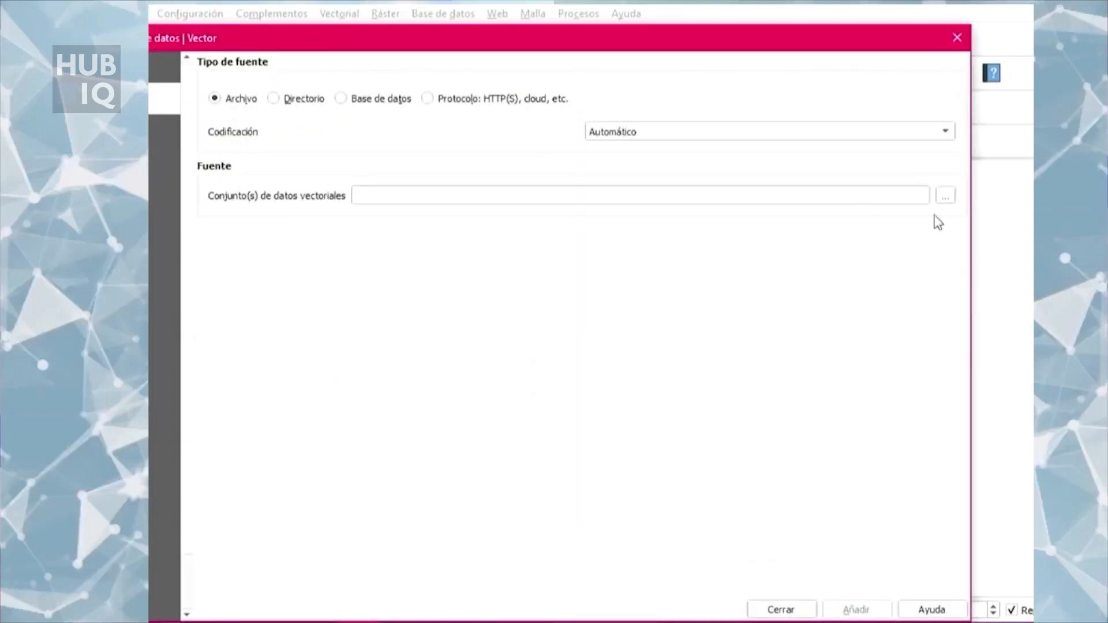
left_click(946, 196)
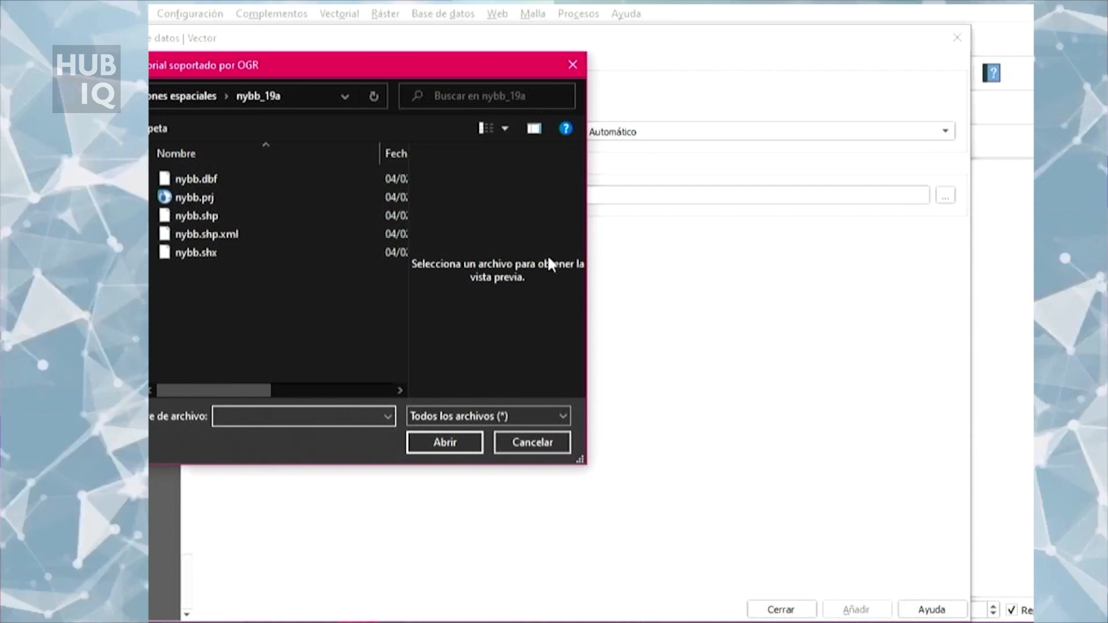
Step: Go to the course folder Curso HUBIQ P1 and open PARTE 2, Buffer _poligono, ZONAS PROTEGIDAS
left_click(104, 96)
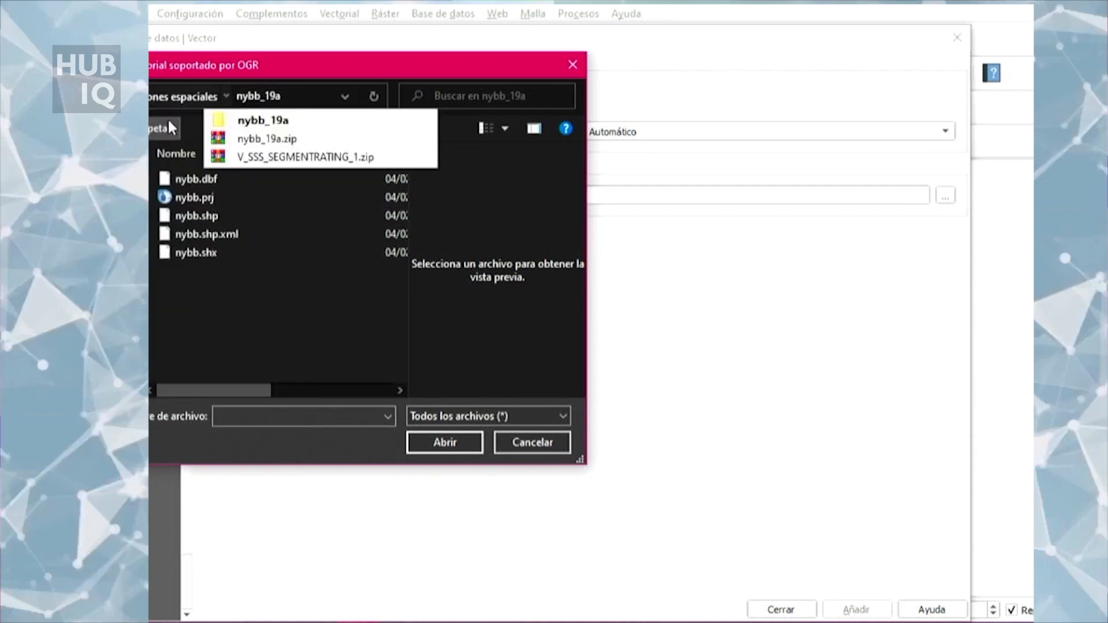
left_click(185, 138)
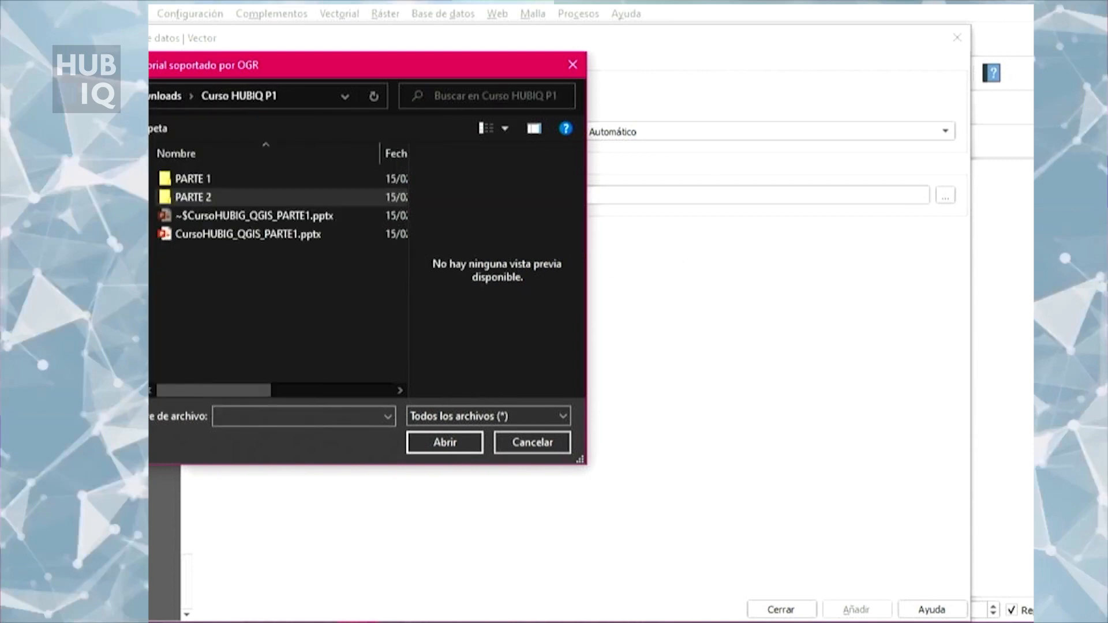
double_click(276, 198)
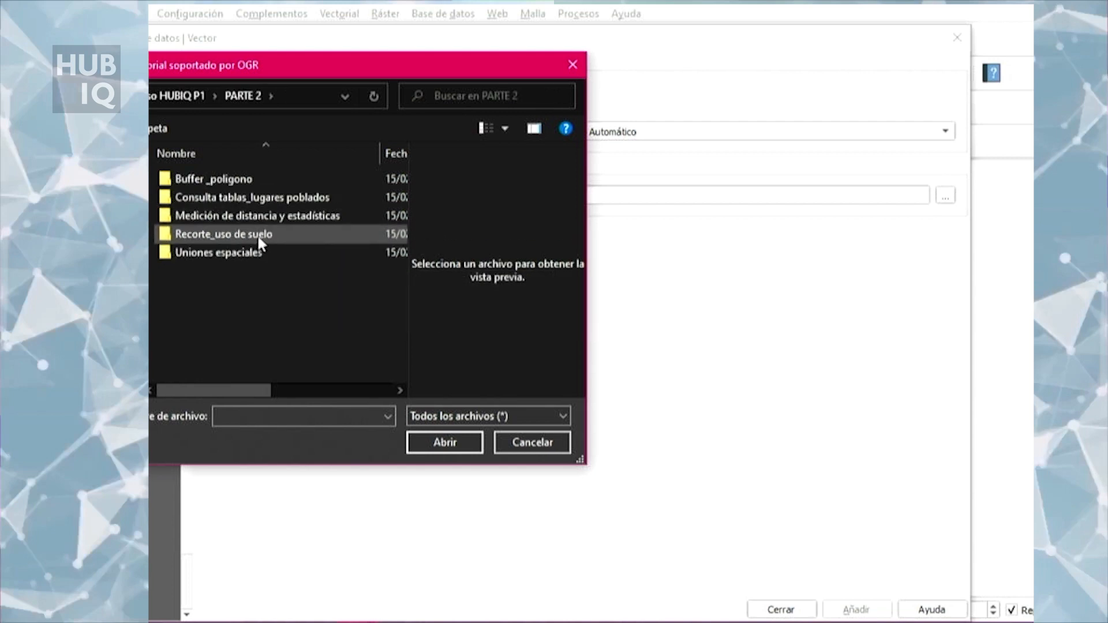
double_click(245, 178)
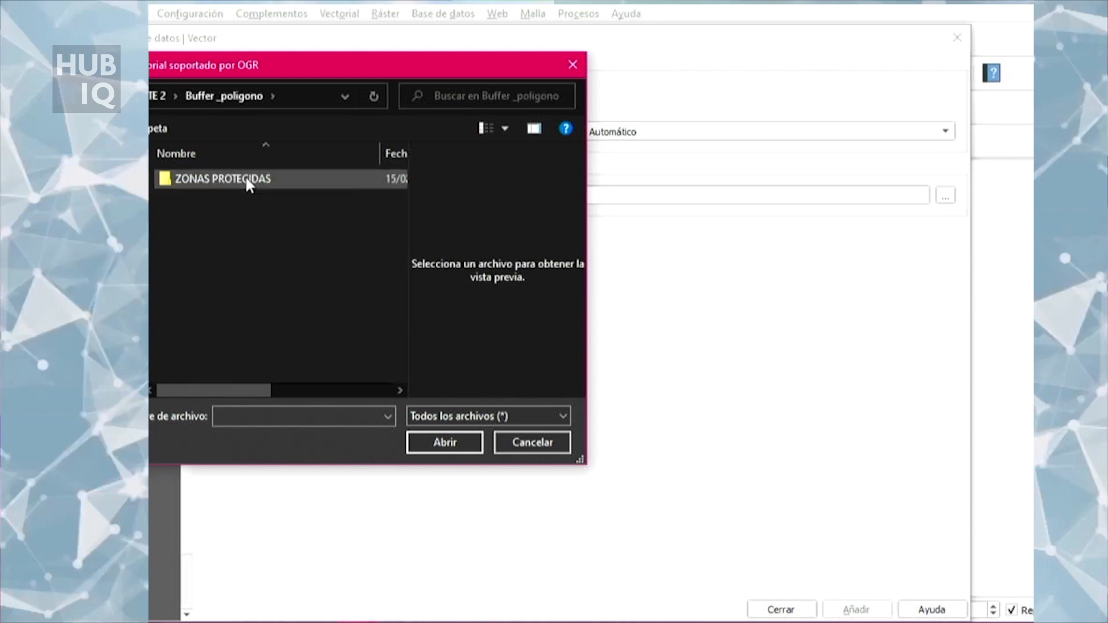
double_click(244, 176)
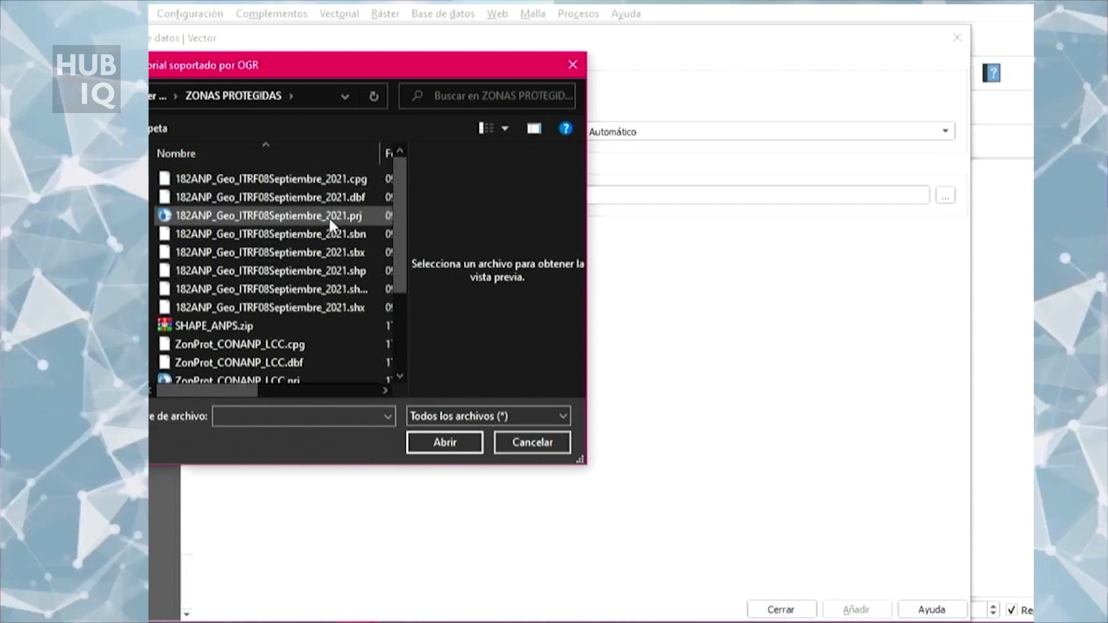
Step: Choose the shapefile 182ANP_Geo_ITRF08Septiembre_2021.shp as the vector dataset
left_click(334, 271)
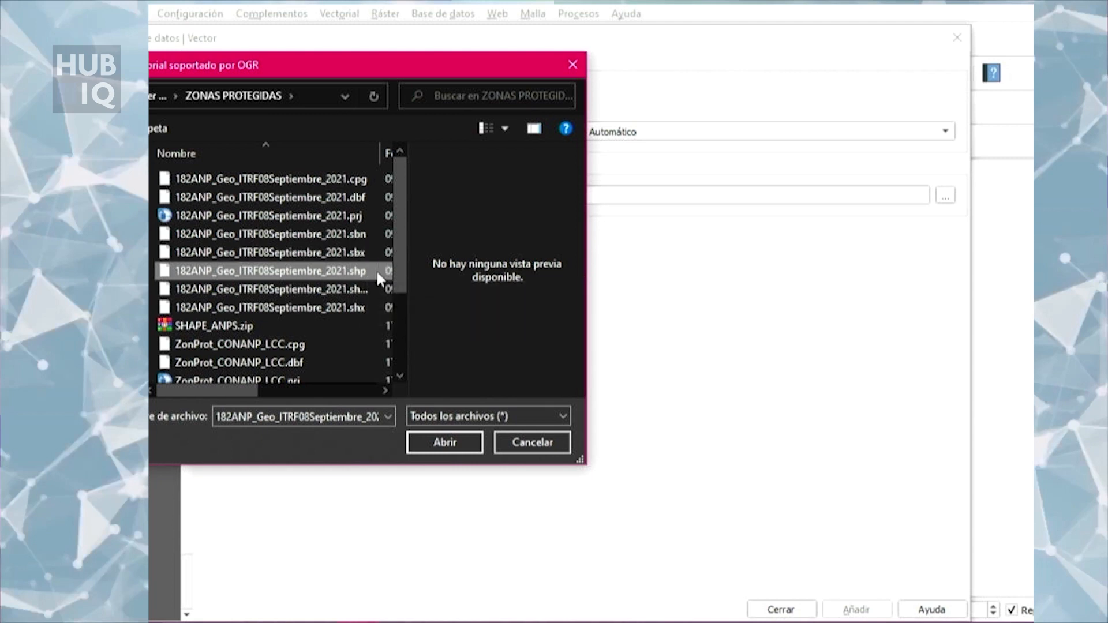
scroll(349, 296, "down", 2)
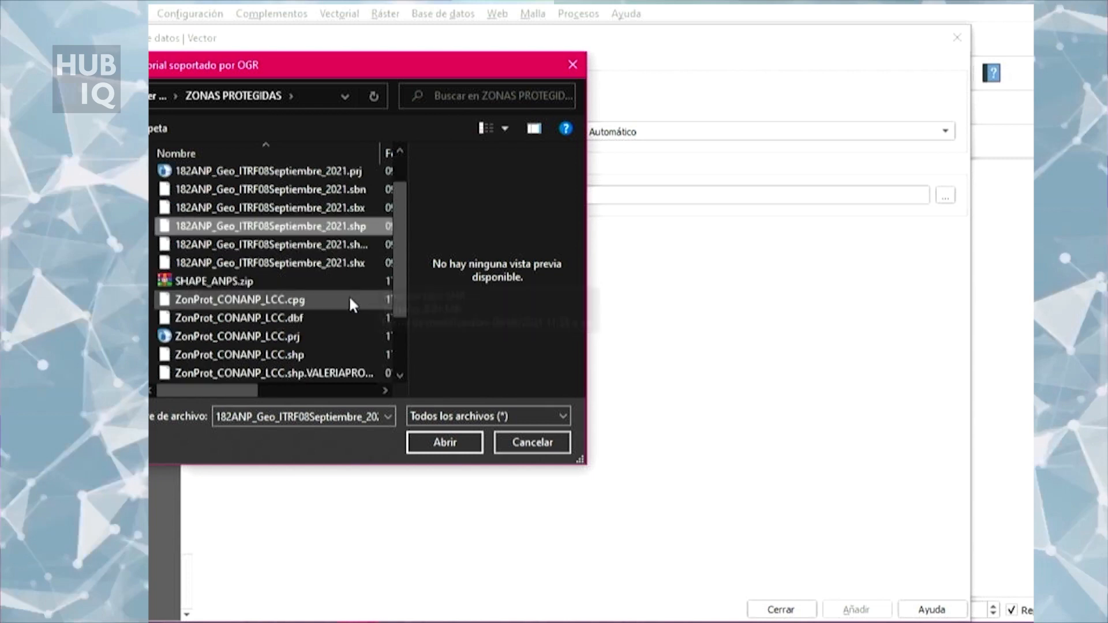
scroll(358, 286, "up", 1)
scroll(359, 286, "down", 2)
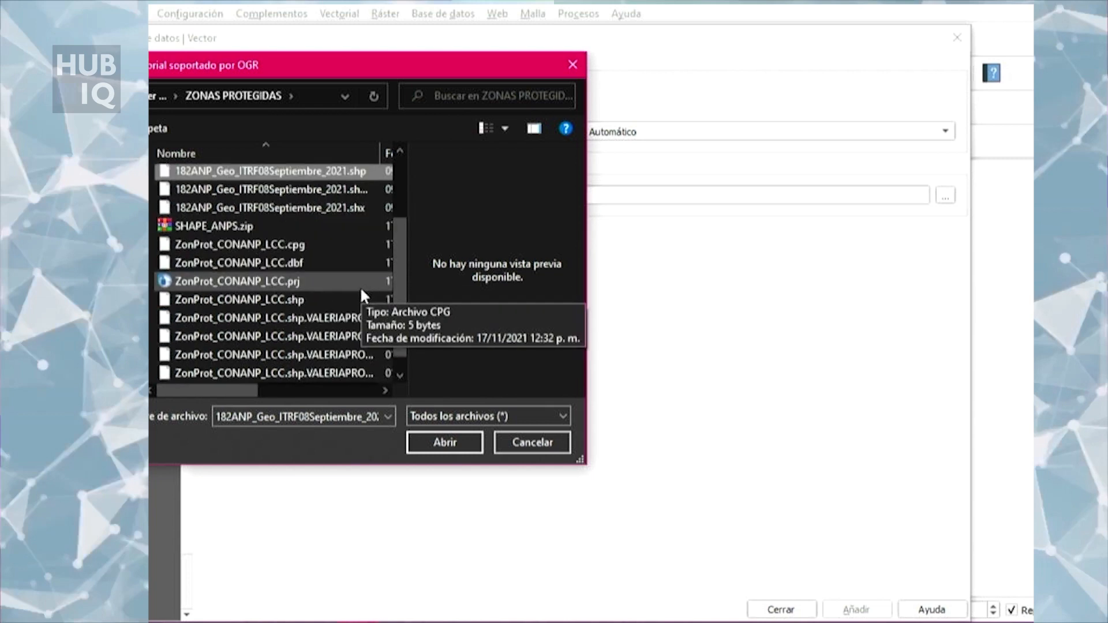
scroll(360, 286, "up", 3)
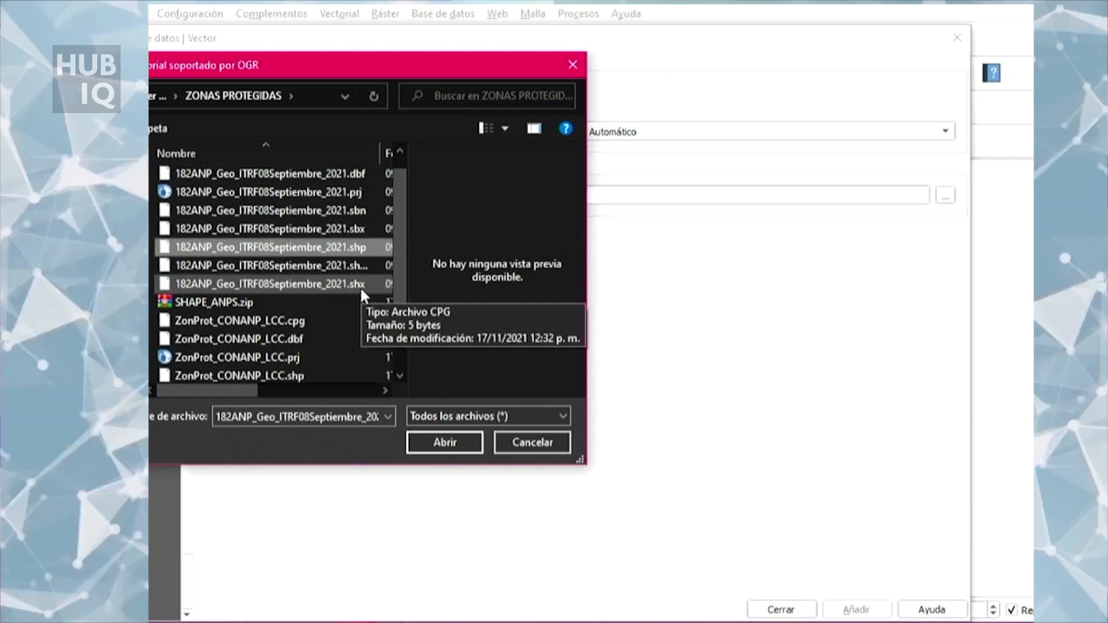
left_click(453, 444)
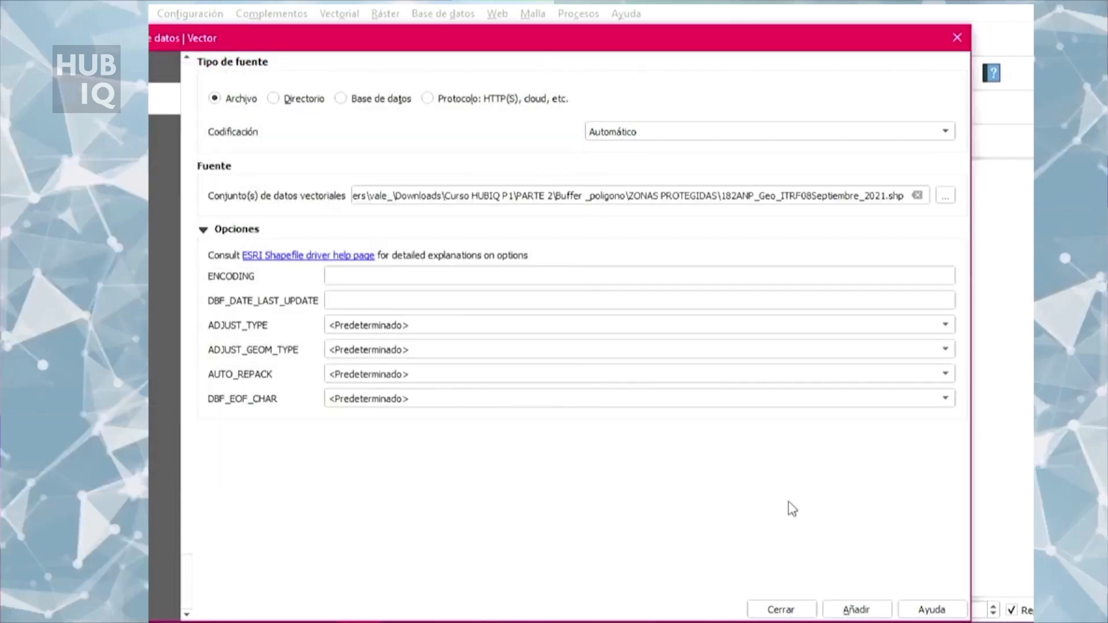
Step: Add the protected areas dataset to the map, accept the preselected MEXICO_ITRF_2008 to WGS 84 transformation, and close the data source manager
left_click(854, 610)
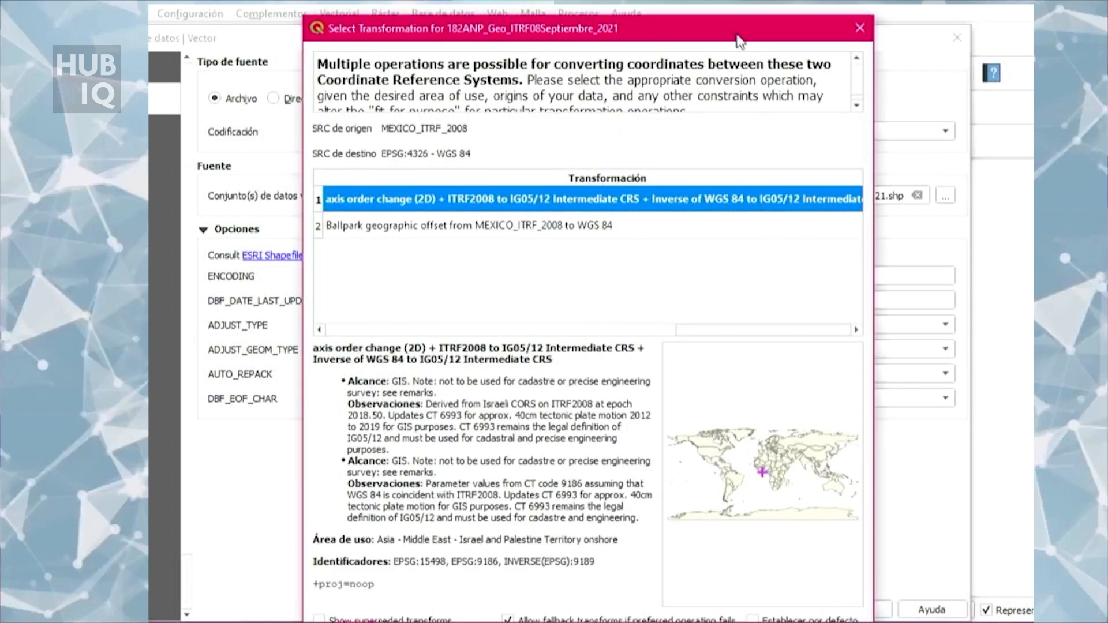
left_click_drag(738, 36, 739, 12)
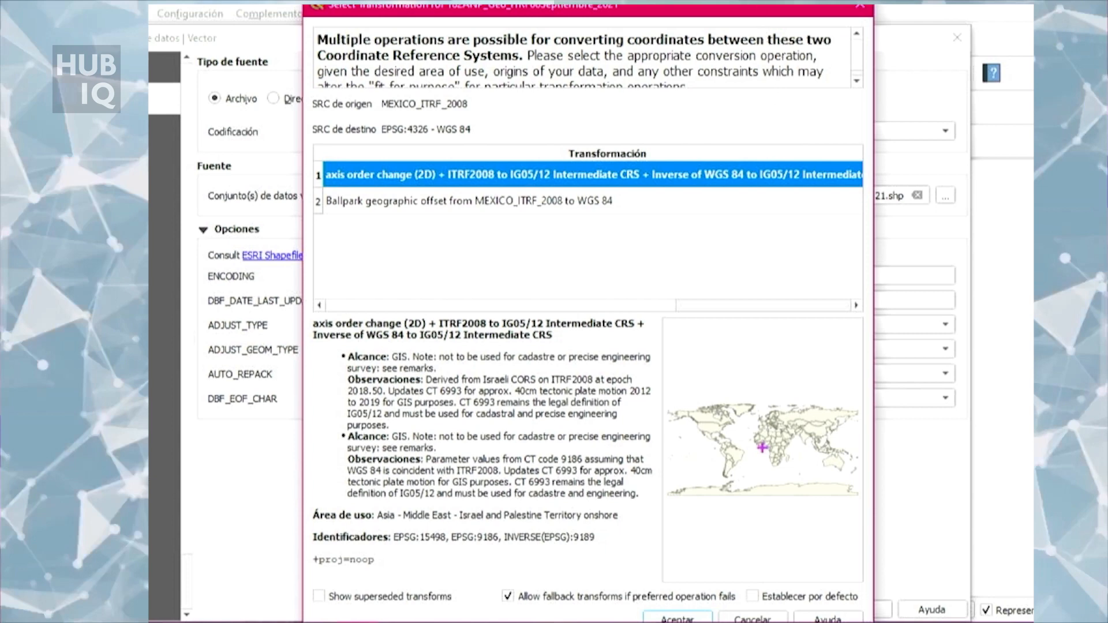
left_click_drag(742, 11, 727, 5)
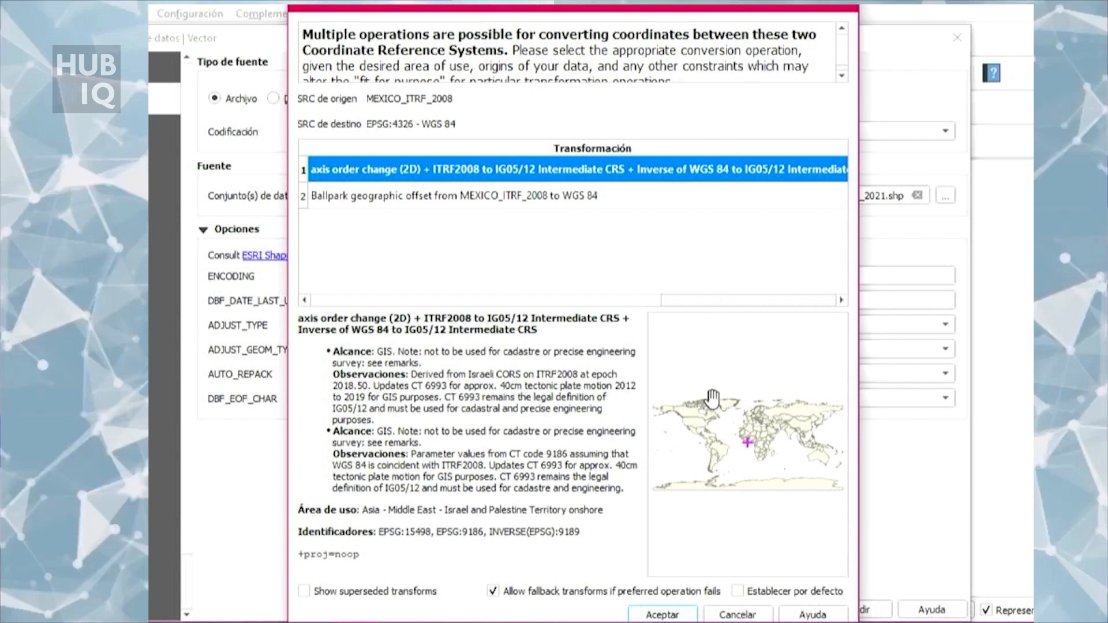
left_click(675, 615)
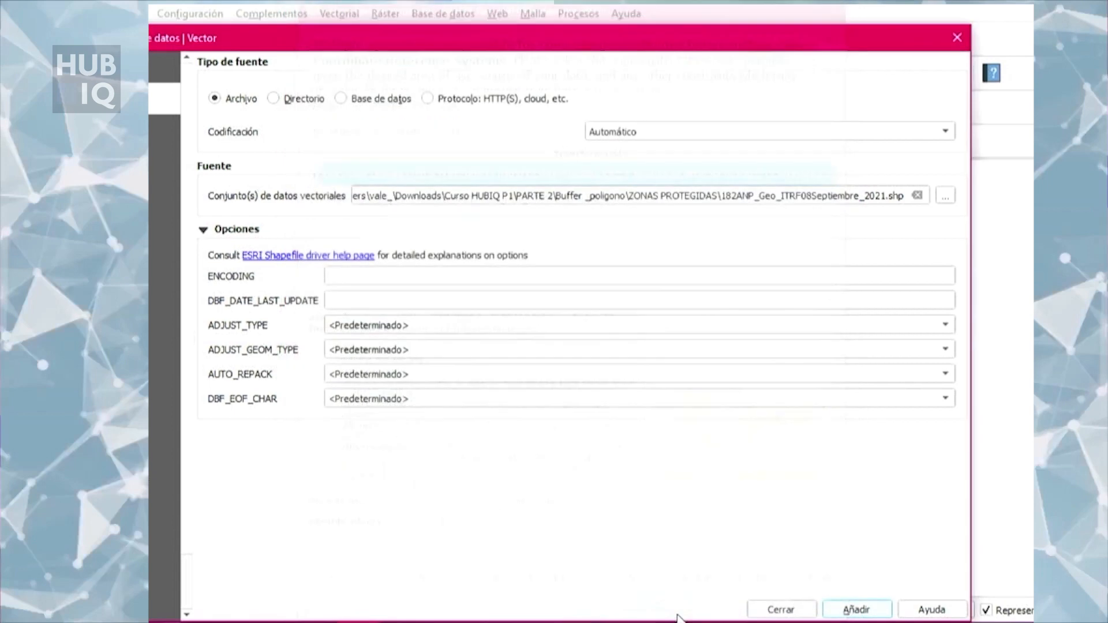
left_click(849, 609)
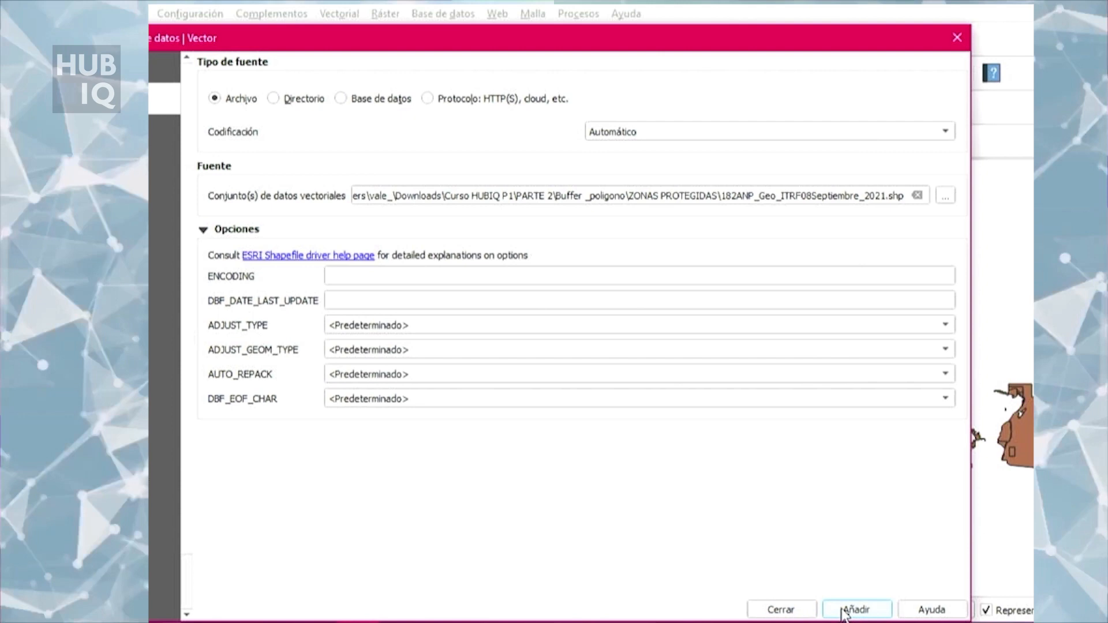
left_click(957, 37)
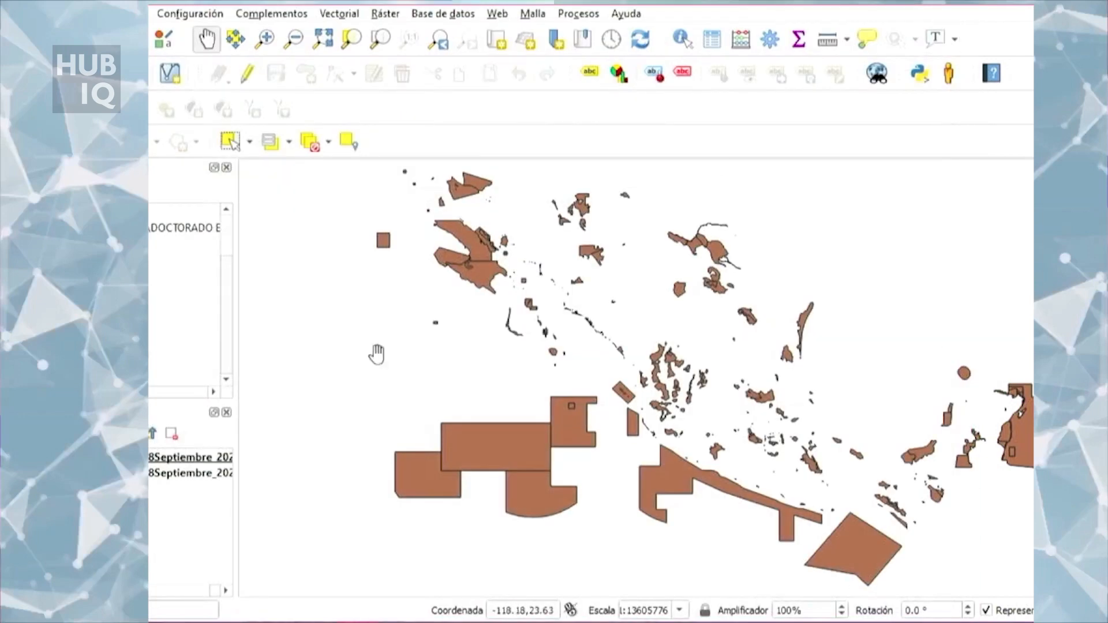
Step: Remove the duplicate 182ANP_Geo_ITRF08Septiembre_2021 layer from the project and confirm the removal
left_click(182, 474)
right_click(180, 474)
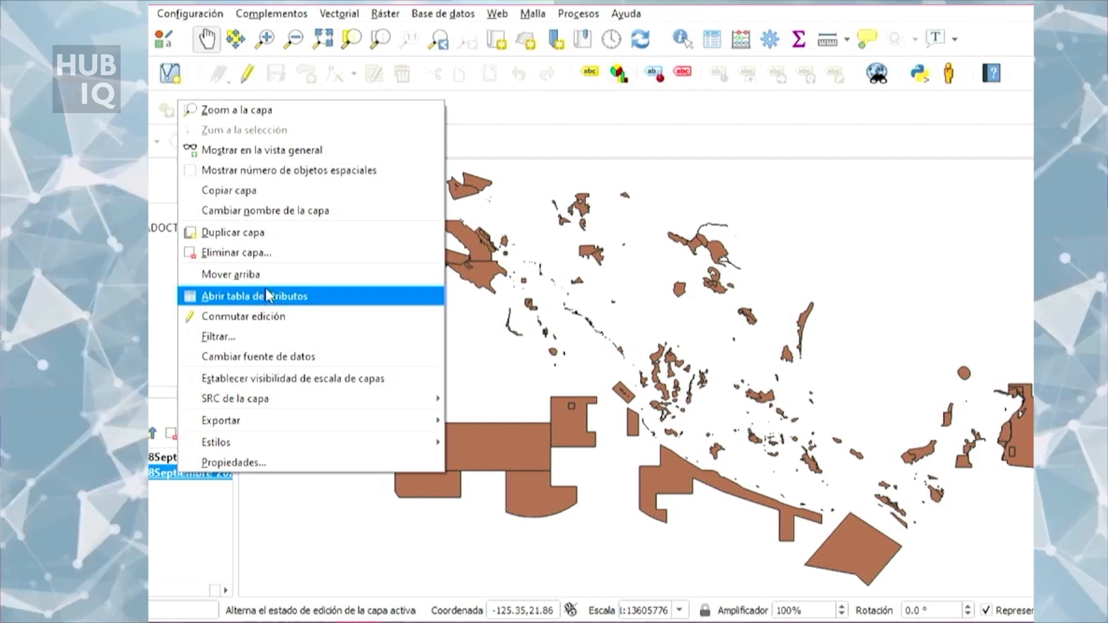
left_click(270, 252)
left_click(567, 330)
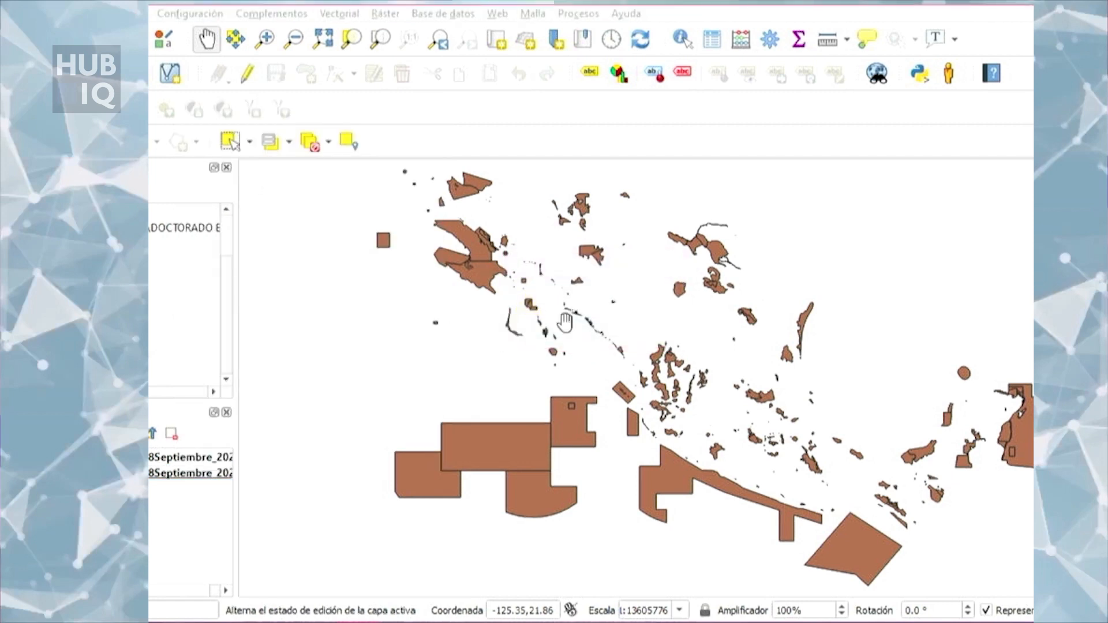
Step: Open the Buffer geoprocessing tool for the protected areas layer
left_click_drag(616, 352, 631, 382)
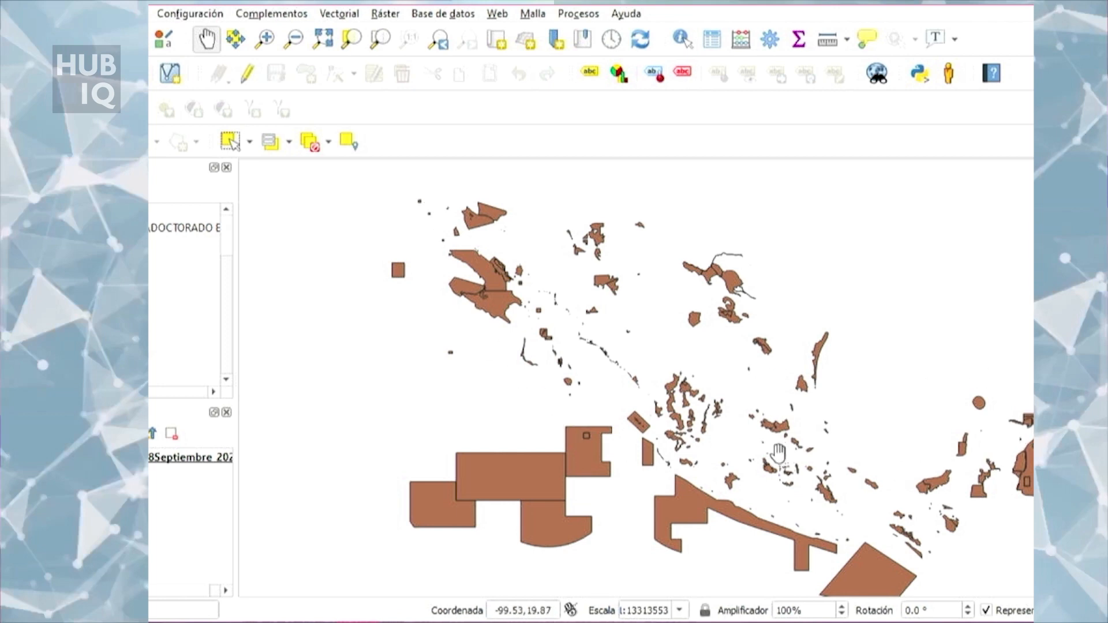
left_click_drag(777, 446, 772, 418)
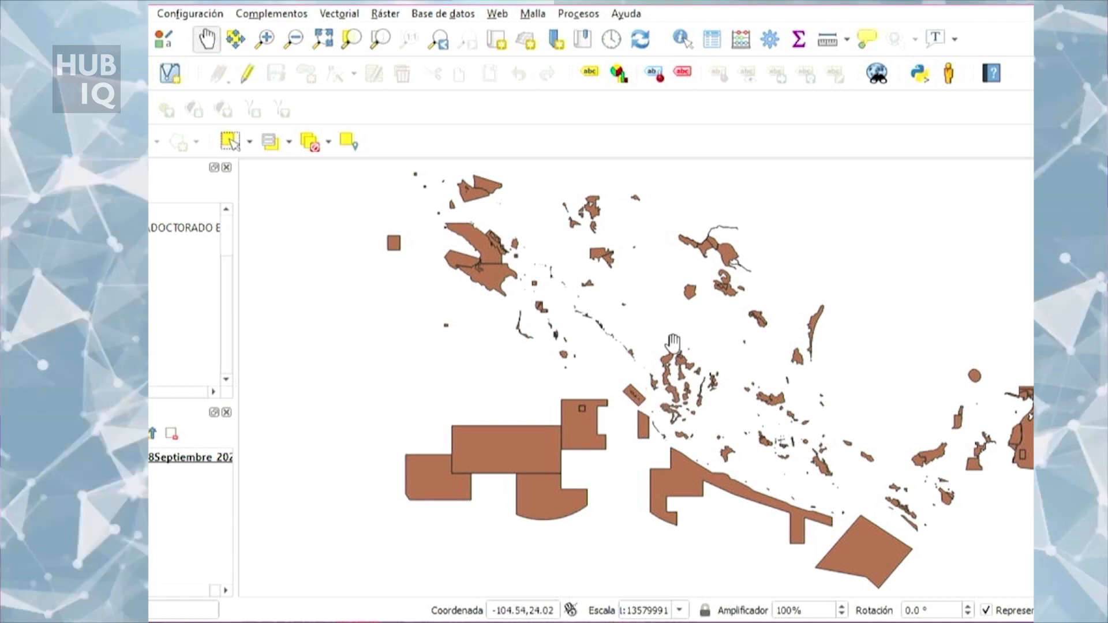
scroll(682, 382, "up", 1)
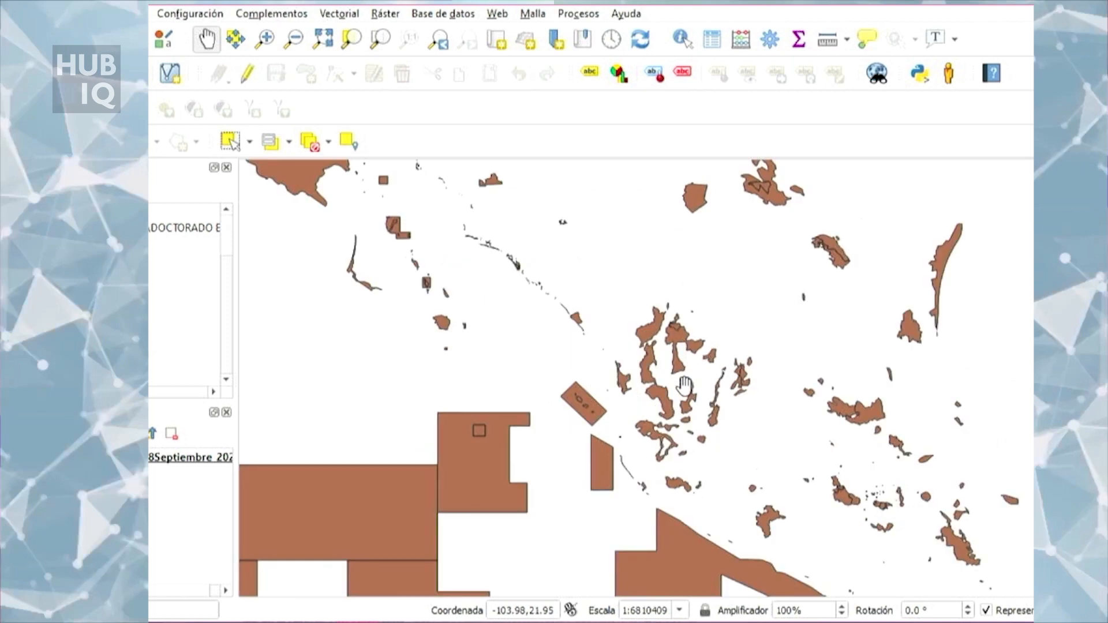
scroll(686, 395, "up", 1)
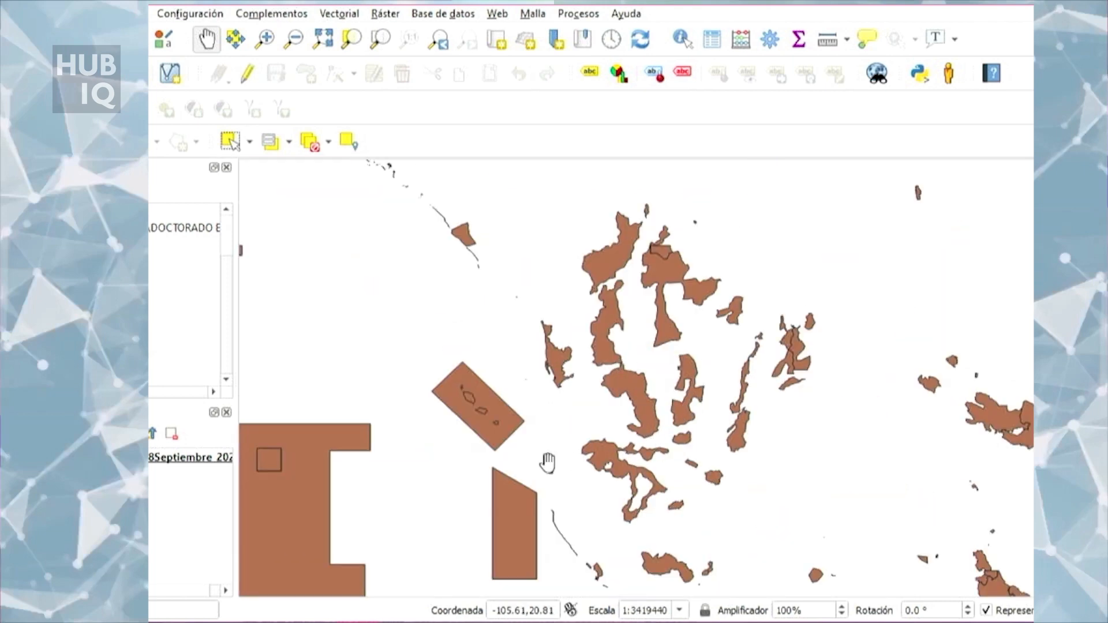
scroll(548, 460, "up", 2)
scroll(736, 443, "up", 1)
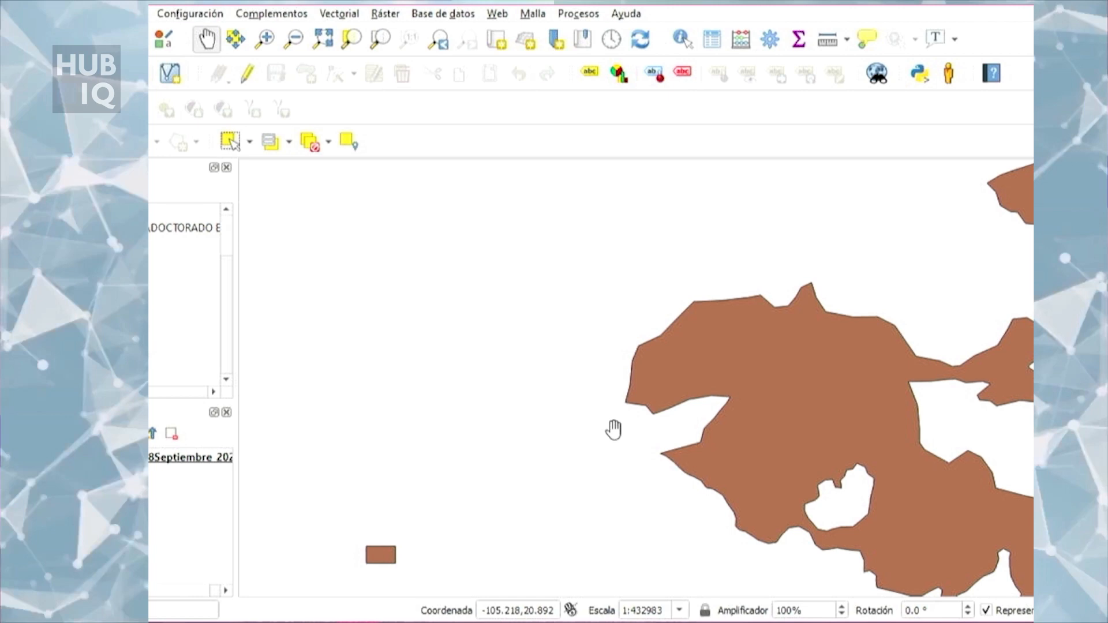
left_click(333, 15)
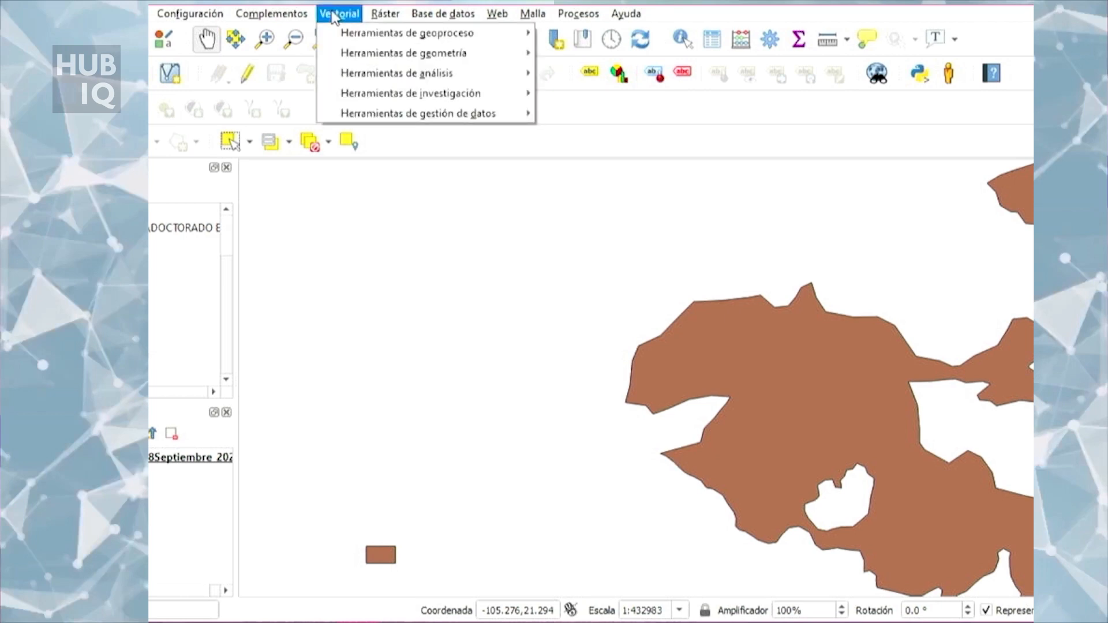
mouse_move(343, 32)
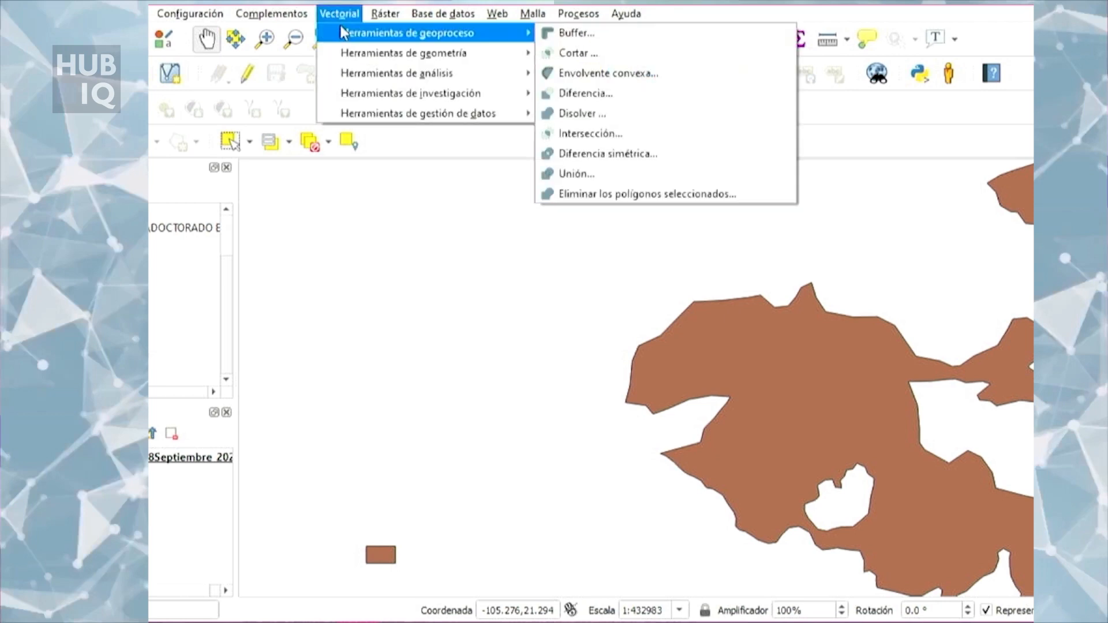
left_click(576, 34)
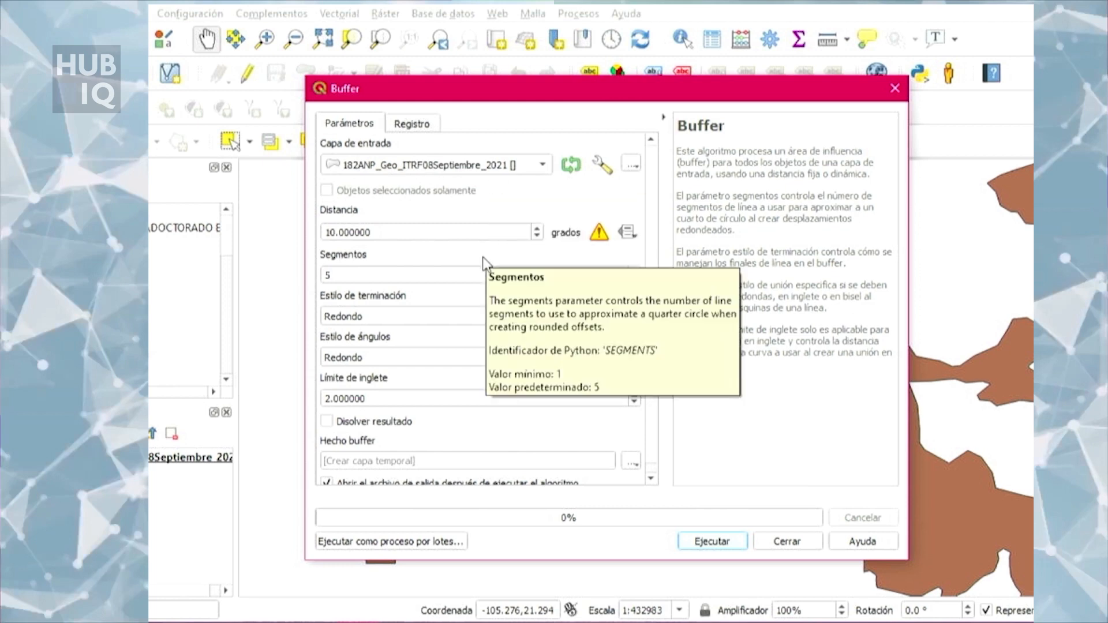
Step: Set the buffer distance to 0.005 degrees
left_click(450, 230)
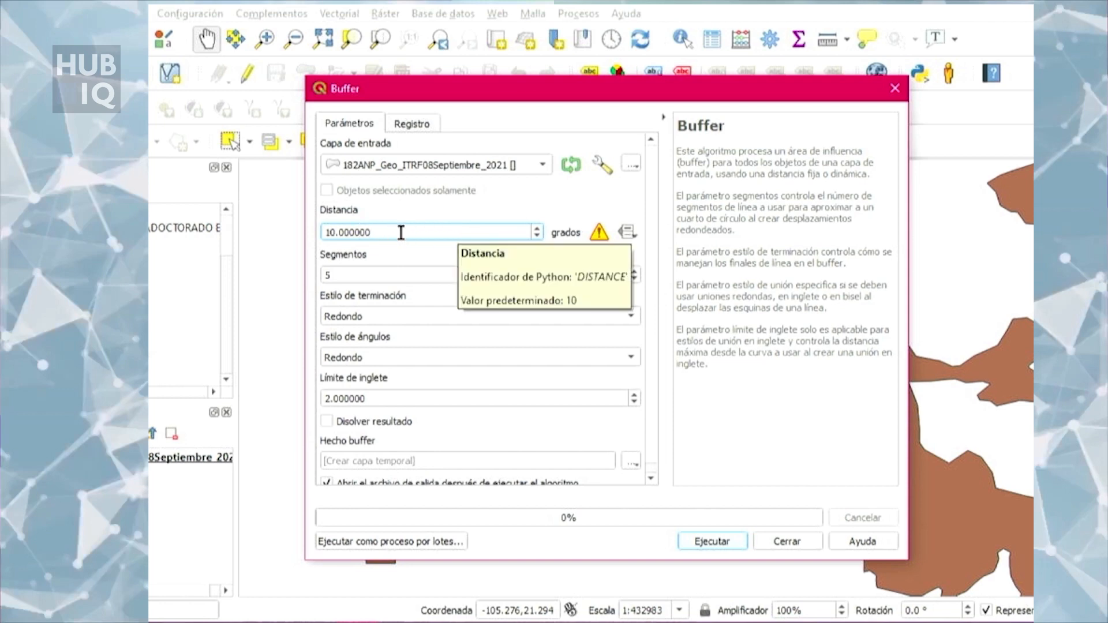
left_click_drag(381, 232, 323, 232)
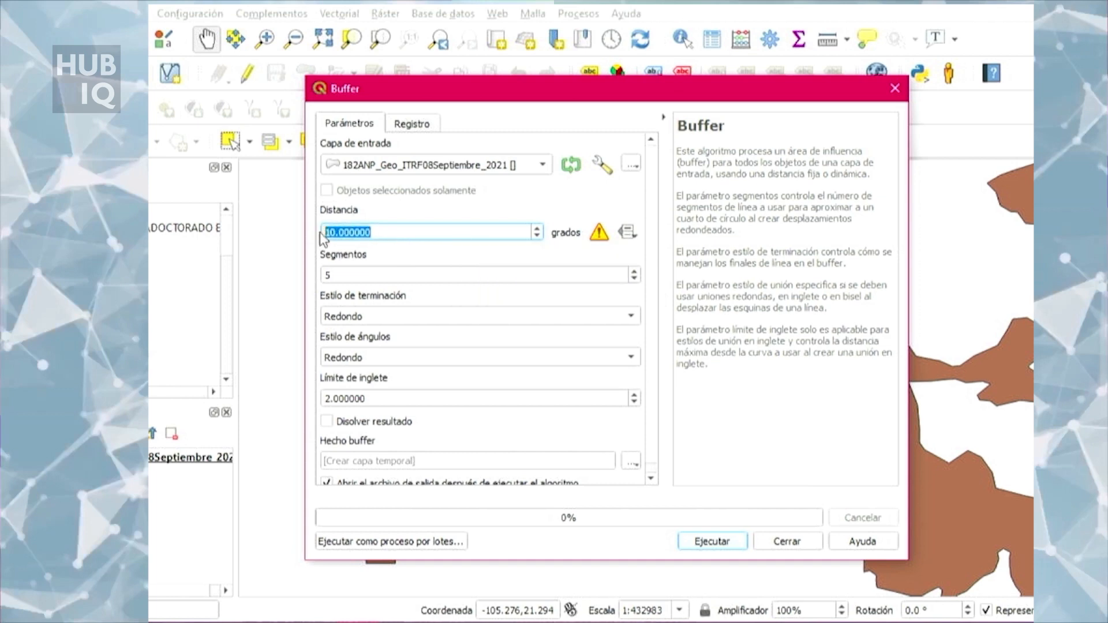
key("BackSpace")
type("0.005")
left_click(408, 259)
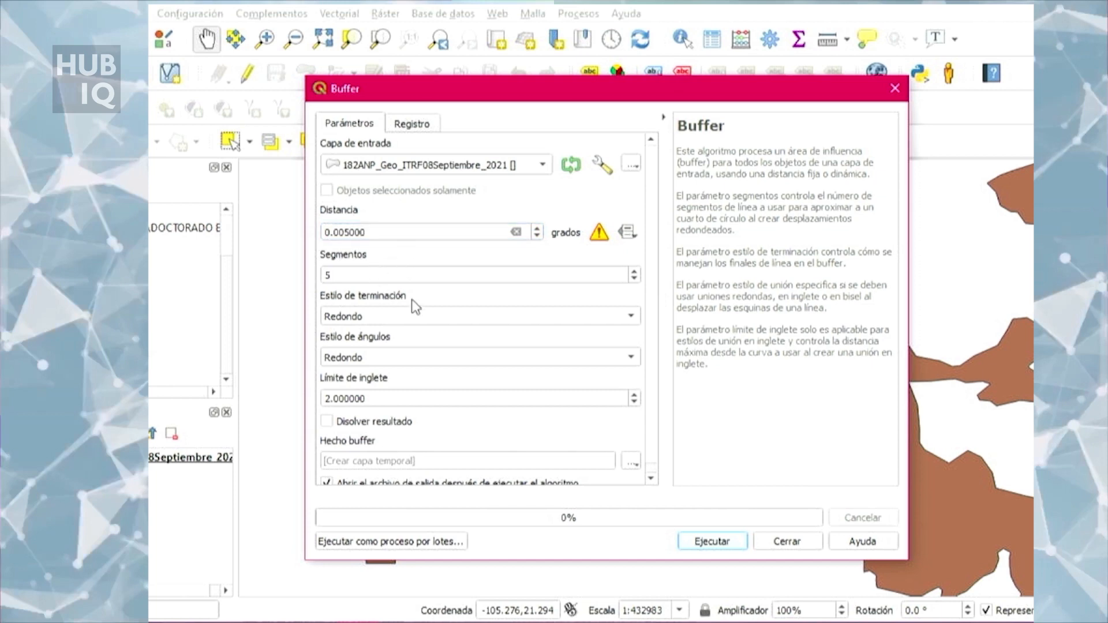
Step: Keep the end cap style as Redondo, run the 0.005-degree buffer to a temporary layer, and close the Buffer dialog
left_click(631, 319)
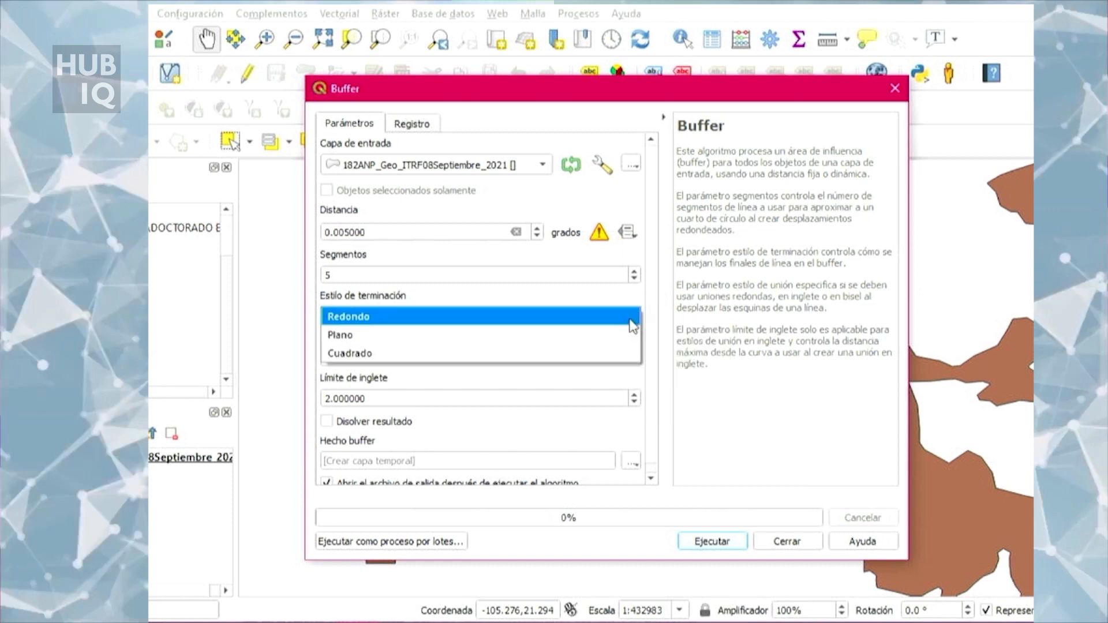
left_click(562, 316)
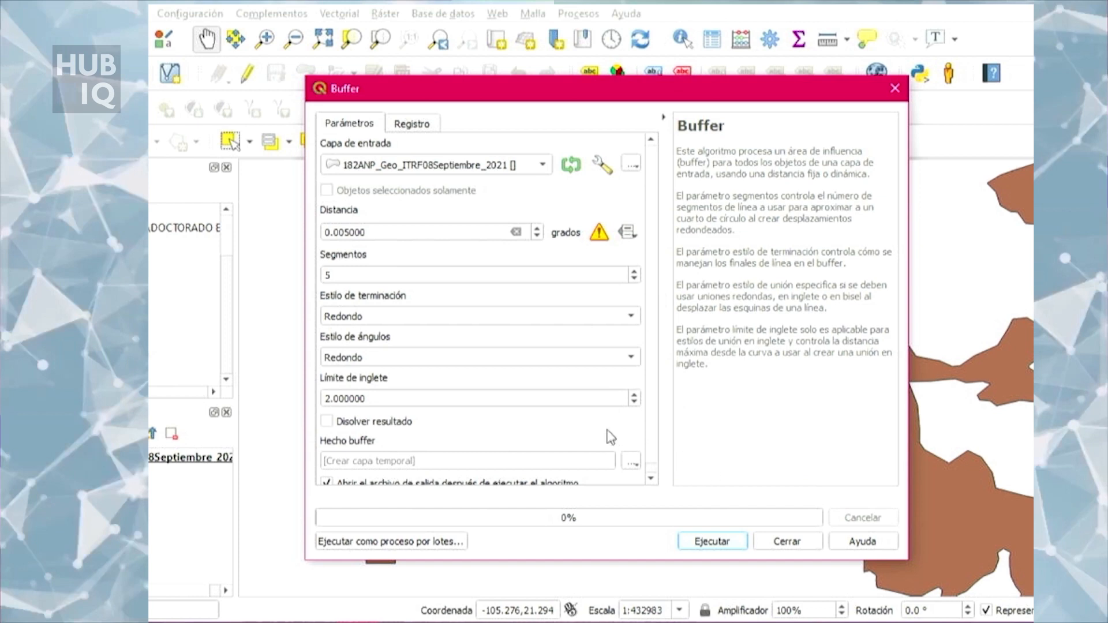
left_click(729, 543)
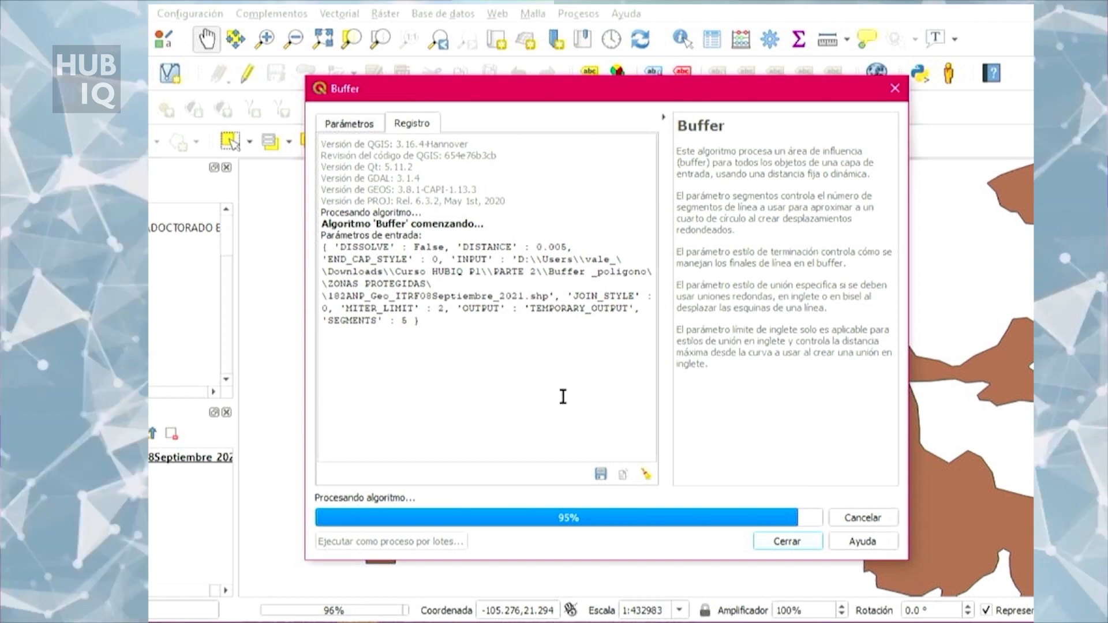
left_click(791, 540)
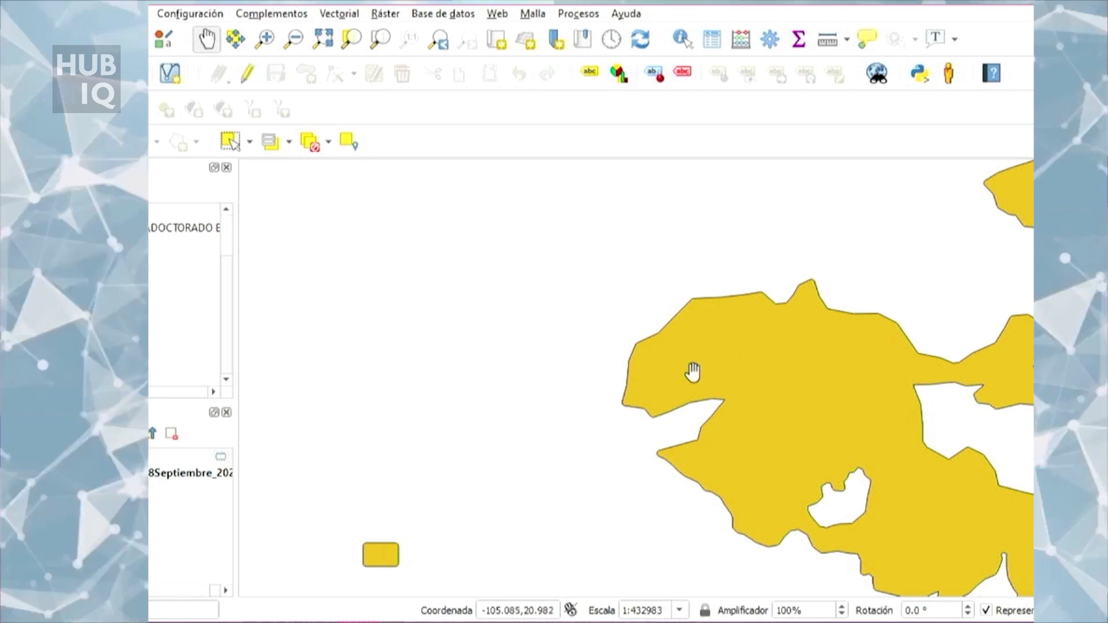
Step: Make the fill colour of the Hecho buffer layer mostly transparent in its symbology and apply the change
right_click(184, 457)
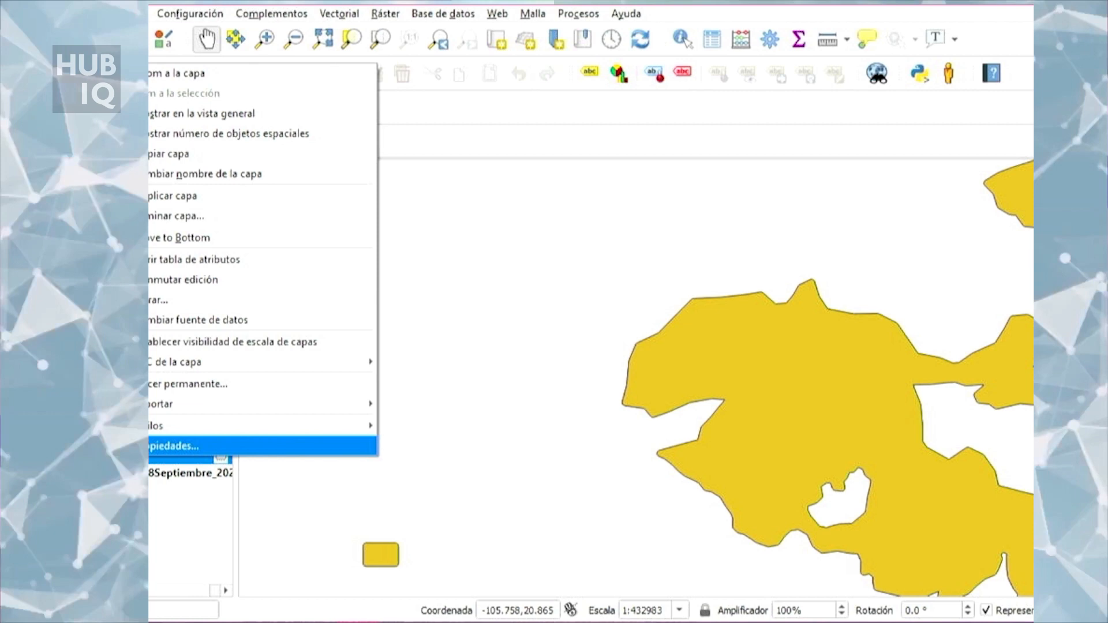
left_click(174, 446)
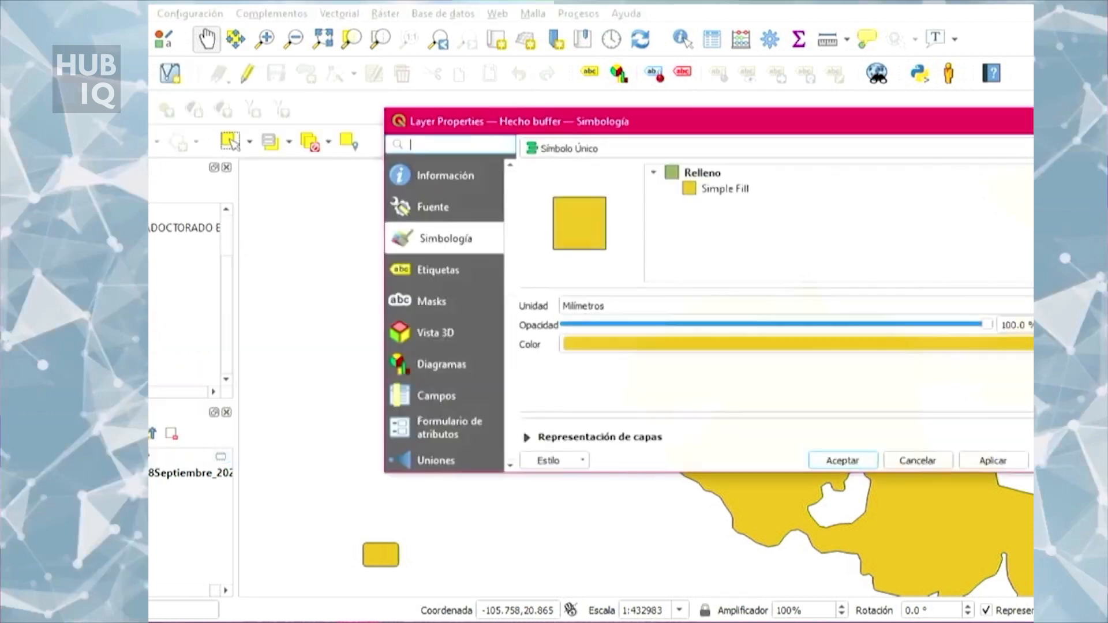
left_click_drag(726, 123, 424, 11)
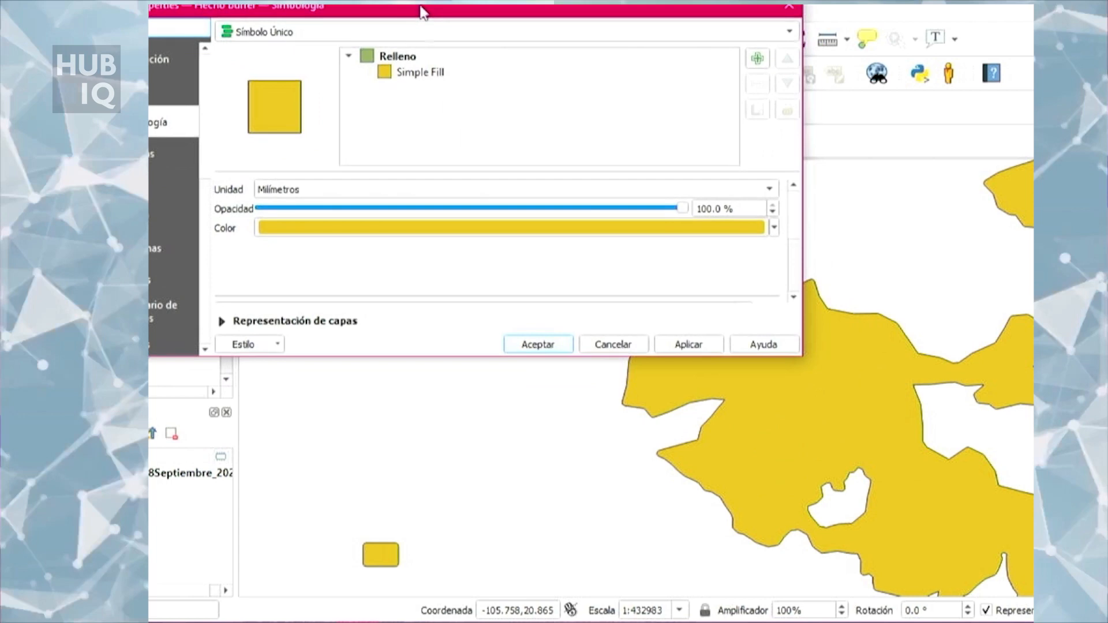
scroll(726, 242, "down", 3)
scroll(725, 260, "up", 4)
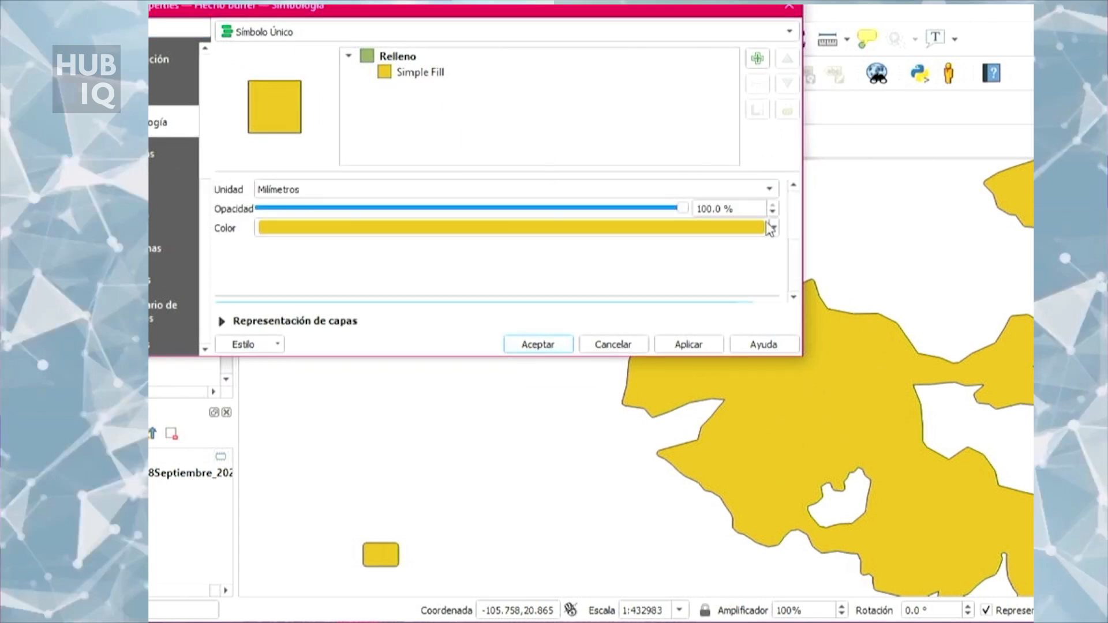
left_click(774, 228)
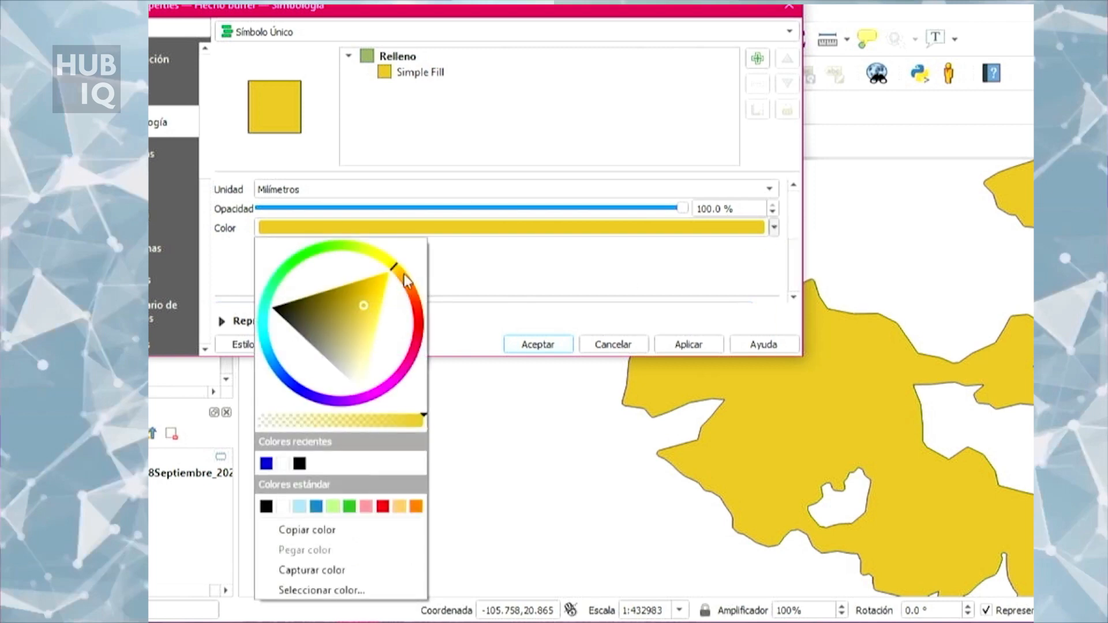
left_click_drag(417, 417, 310, 413)
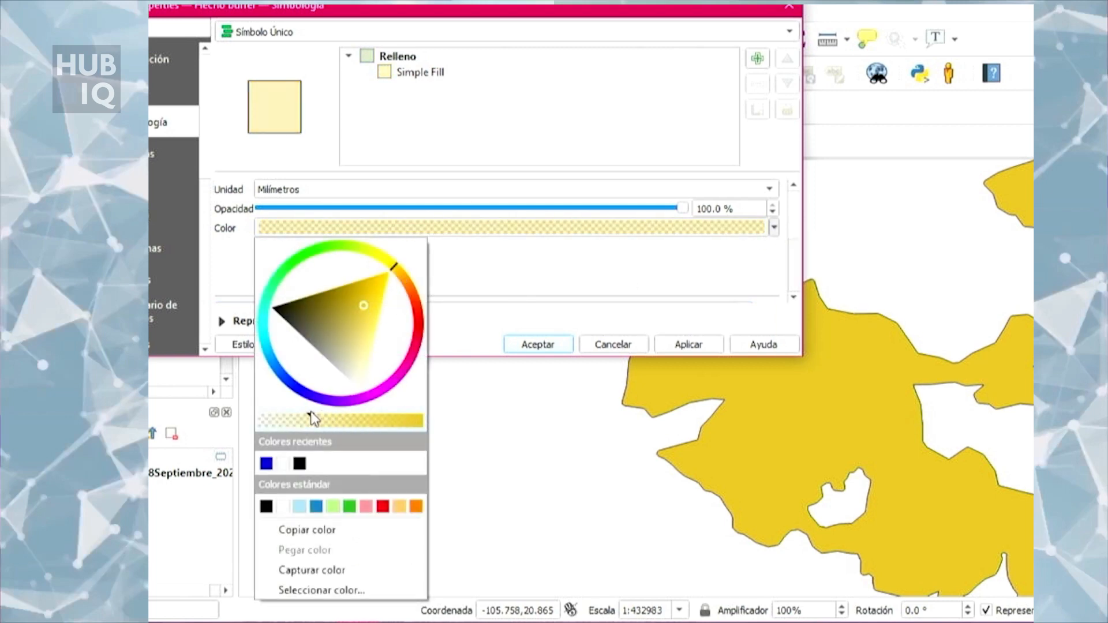
left_click(703, 345)
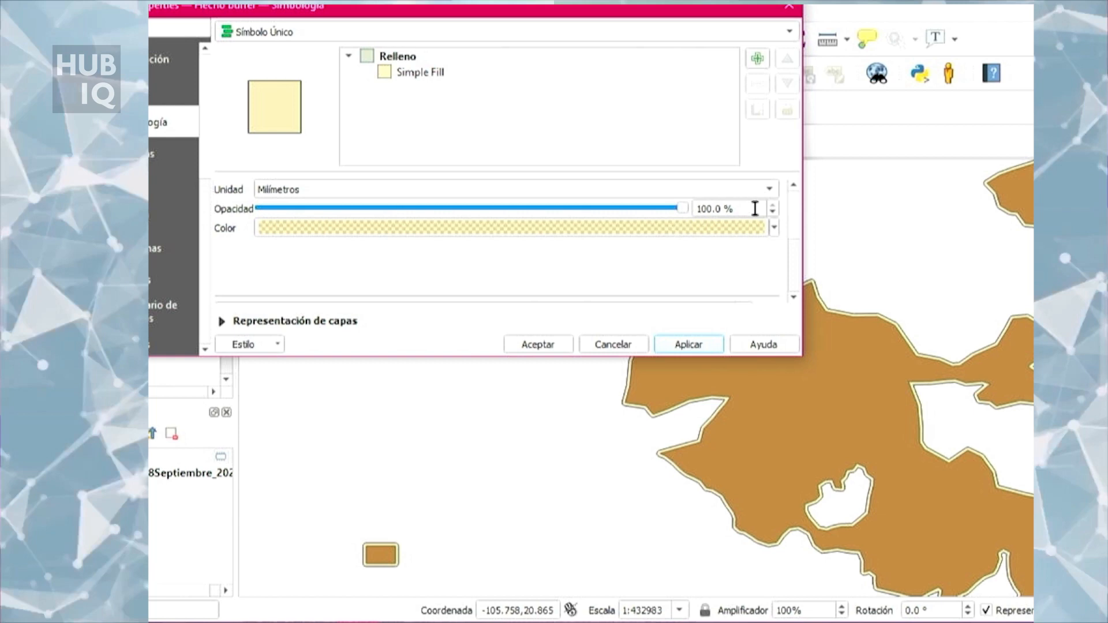
Step: Shift the Hecho buffer layer's semi-transparent fill colour to an orange hue, apply it and accept the layer properties
left_click(772, 227)
mouse_move(396, 265)
left_mouse_down()
mouse_move(411, 297)
mouse_move(393, 312)
mouse_move(405, 311)
left_mouse_up()
left_click(681, 349)
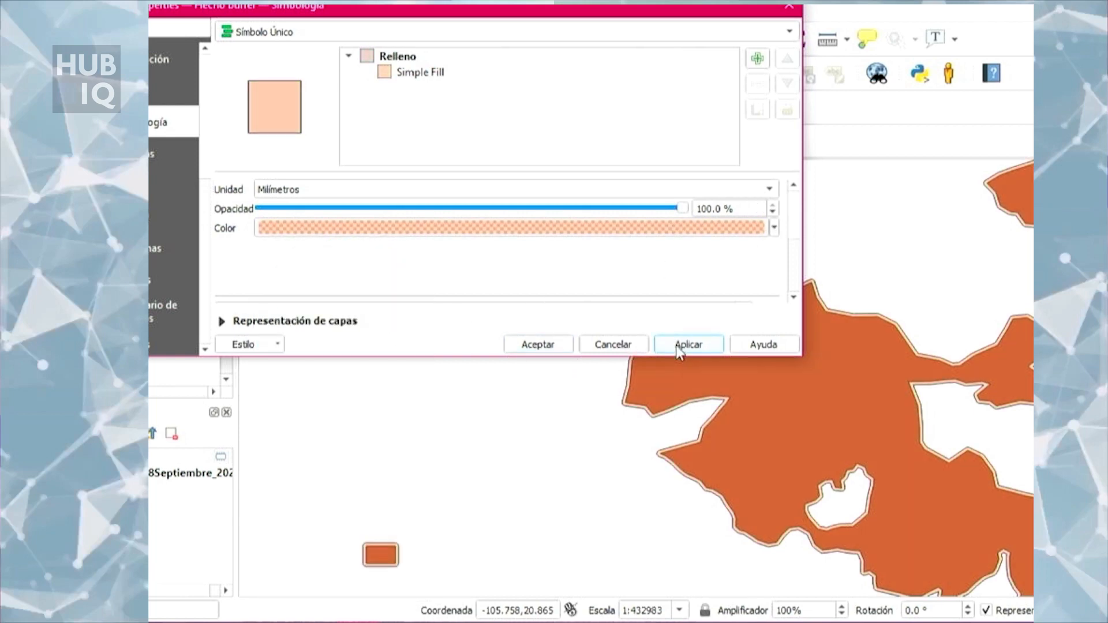
left_click(539, 346)
Step: Examine the buffer band along the notched western edge of the protected area polygon at several scales
scroll(619, 403, "up", 5)
scroll(643, 413, "down", 2)
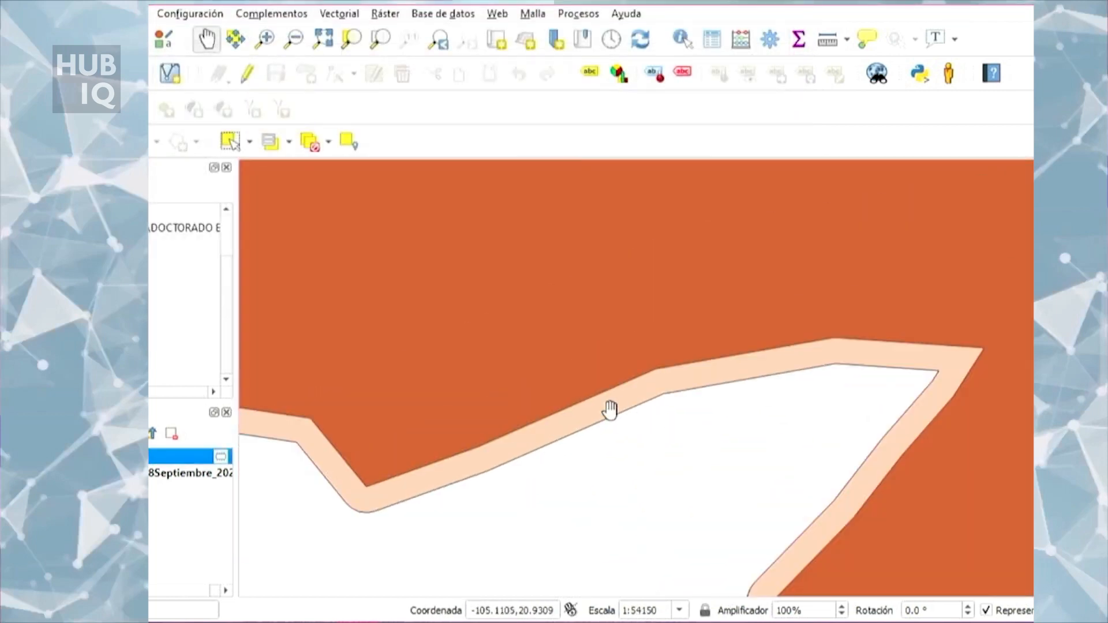
scroll(444, 479, "up", 1)
scroll(557, 368, "down", 1)
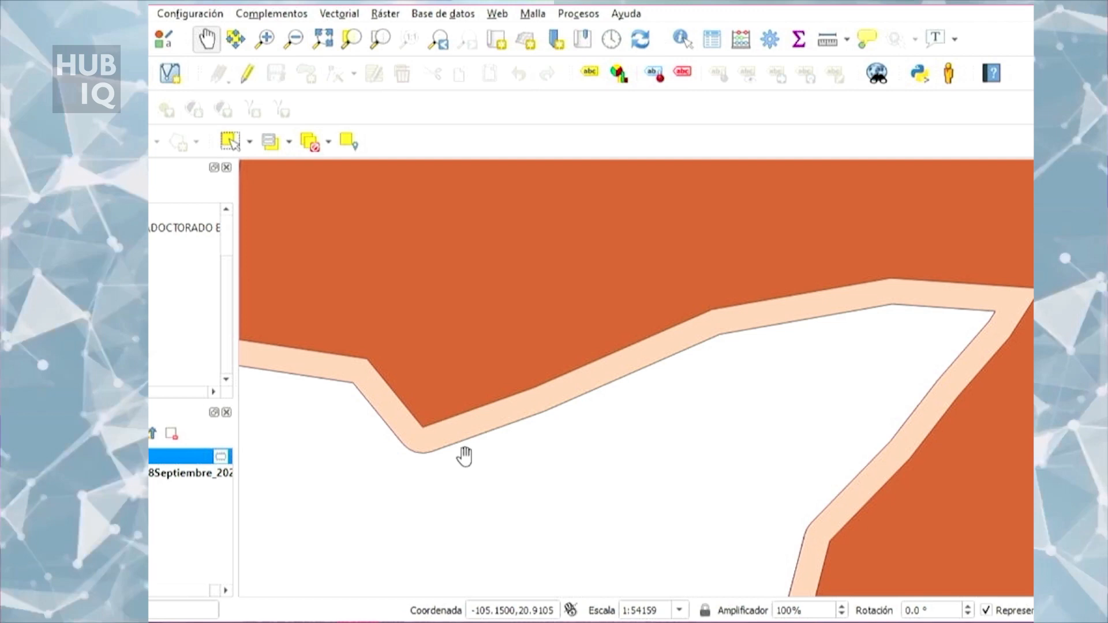
scroll(465, 455, "down", 1)
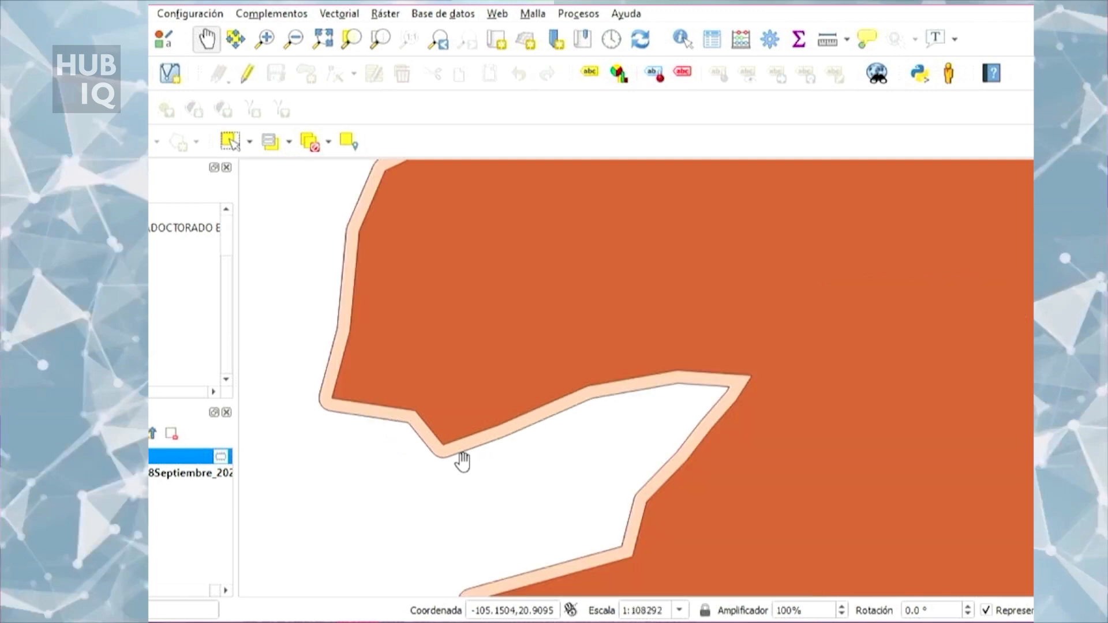
scroll(462, 460, "up", 1)
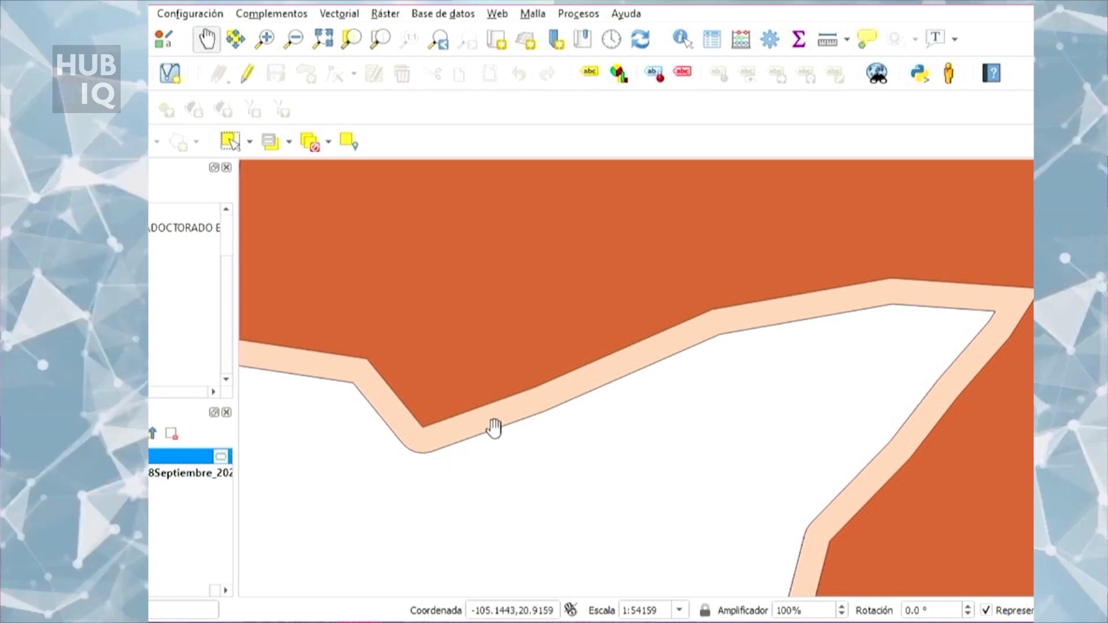
scroll(500, 437, "down", 7)
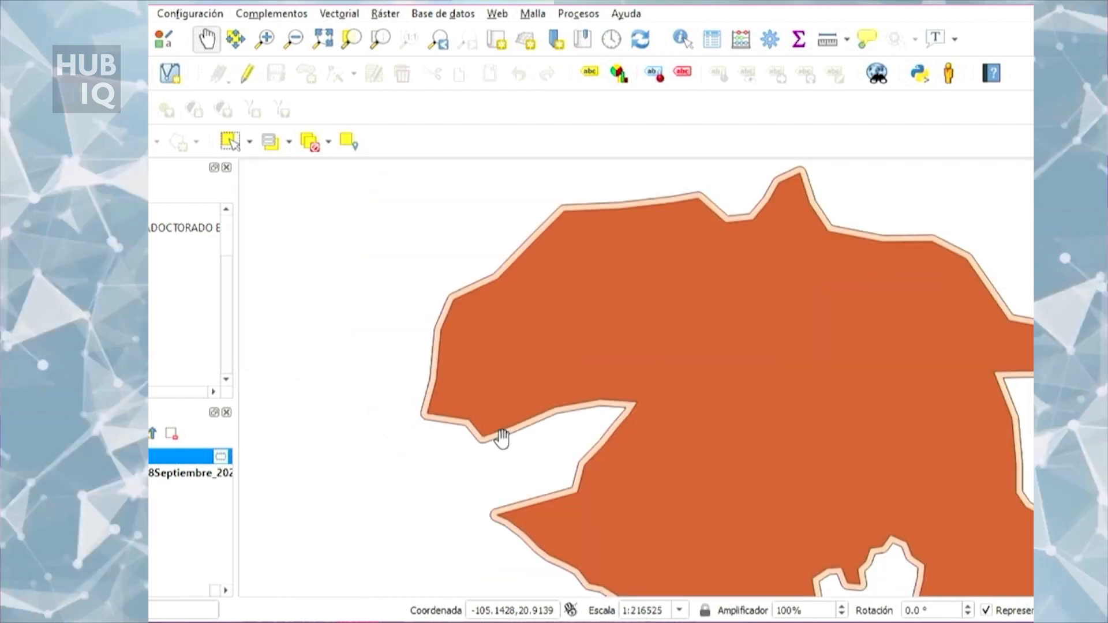
Step: Examine how the buffer rounds the pointed southern corner of the large offshore protected area
left_click_drag(575, 455, 613, 356)
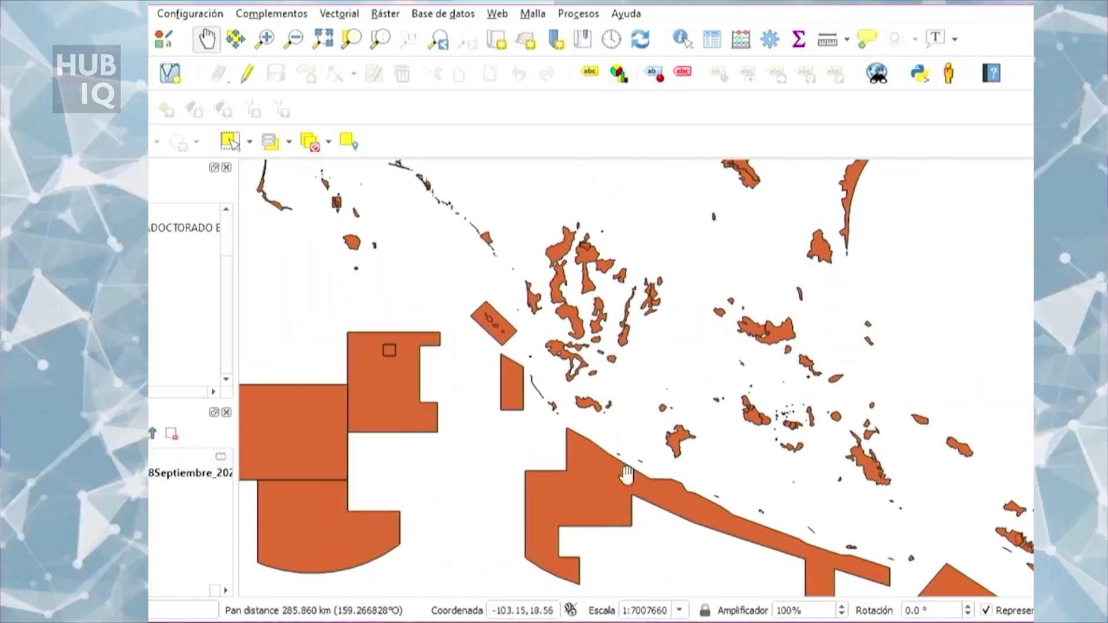
scroll(594, 554, "up", 3)
scroll(476, 436, "up", 1)
scroll(491, 242, "down", 1)
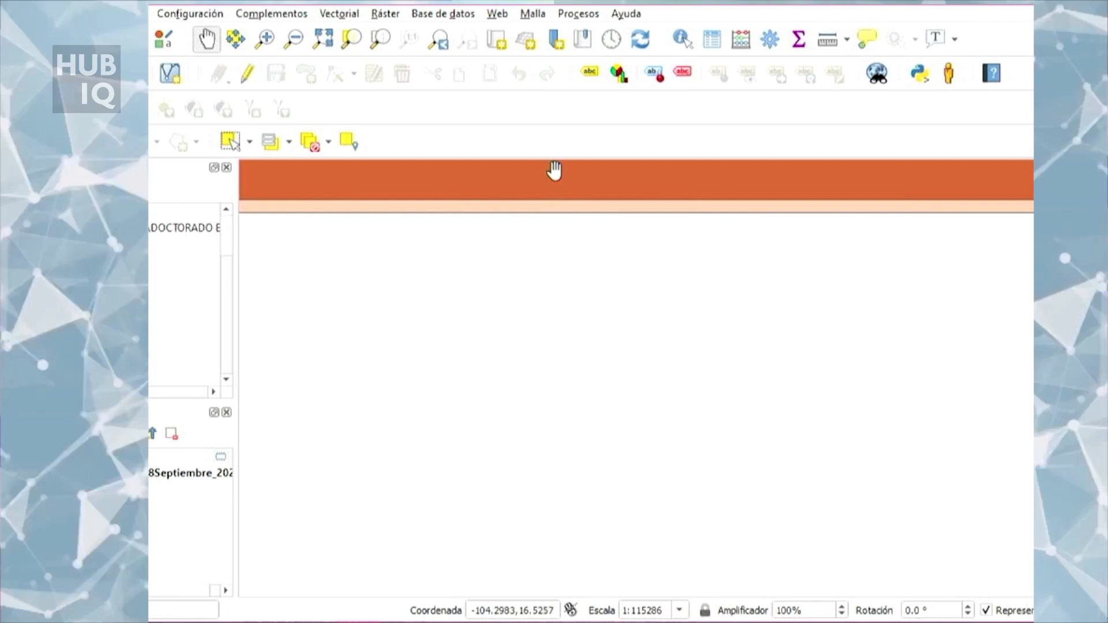
scroll(576, 197, "up", 1)
scroll(578, 204, "down", 2)
scroll(548, 299, "up", 3)
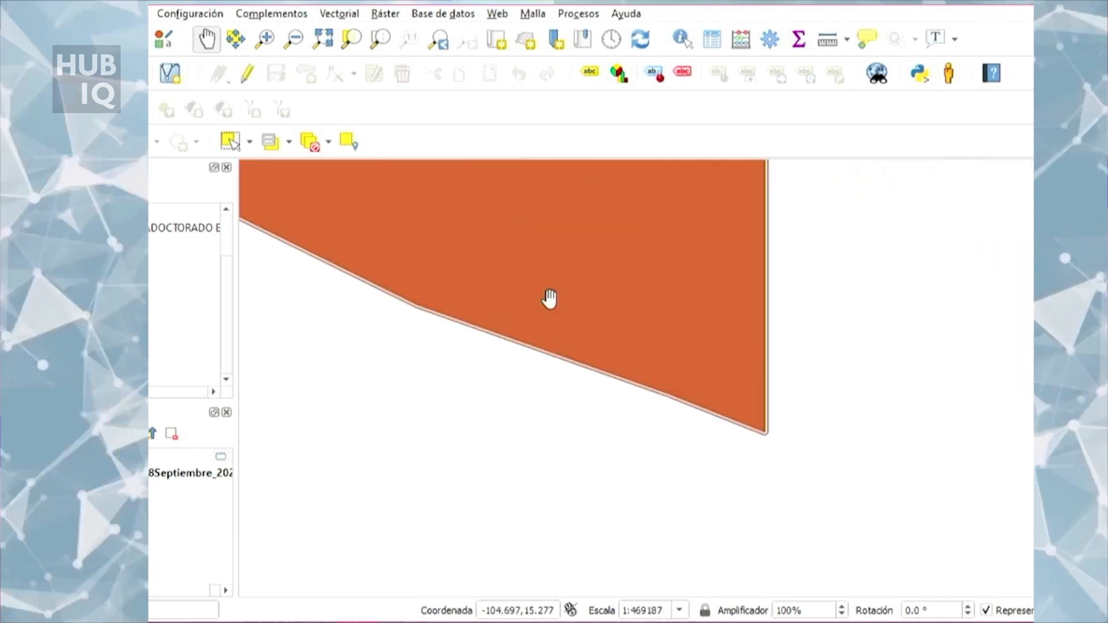
scroll(721, 556, "up", 2)
scroll(918, 444, "up", 1)
scroll(847, 368, "up", 3)
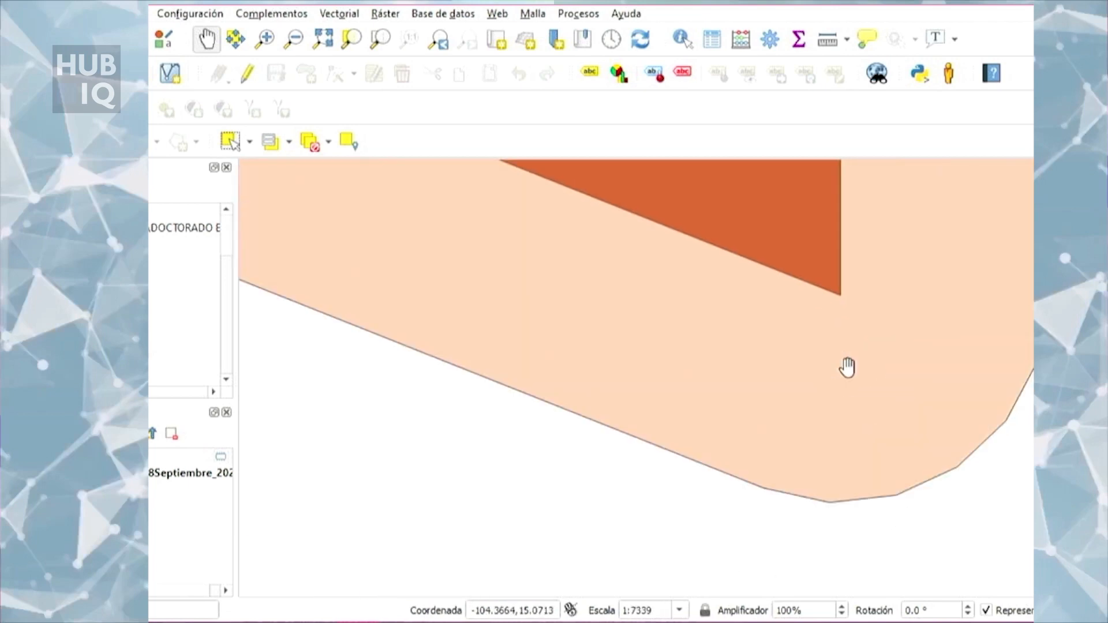
left_click_drag(900, 314, 837, 488)
scroll(837, 488, "down", 2)
scroll(853, 462, "up", 2)
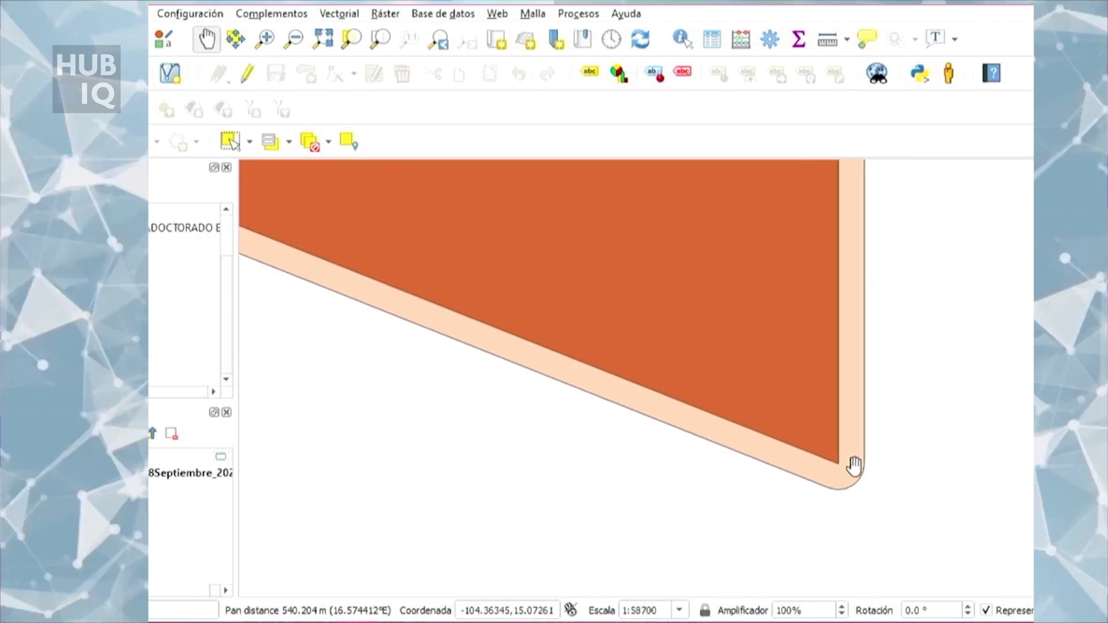
left_click_drag(798, 504, 776, 430)
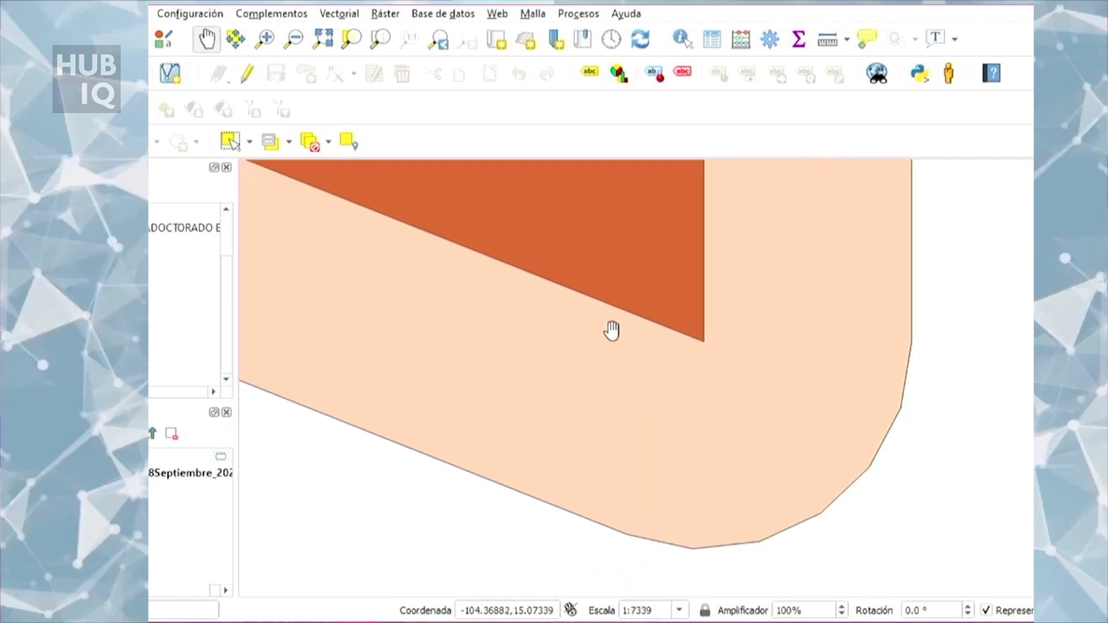
left_click_drag(658, 302, 672, 332)
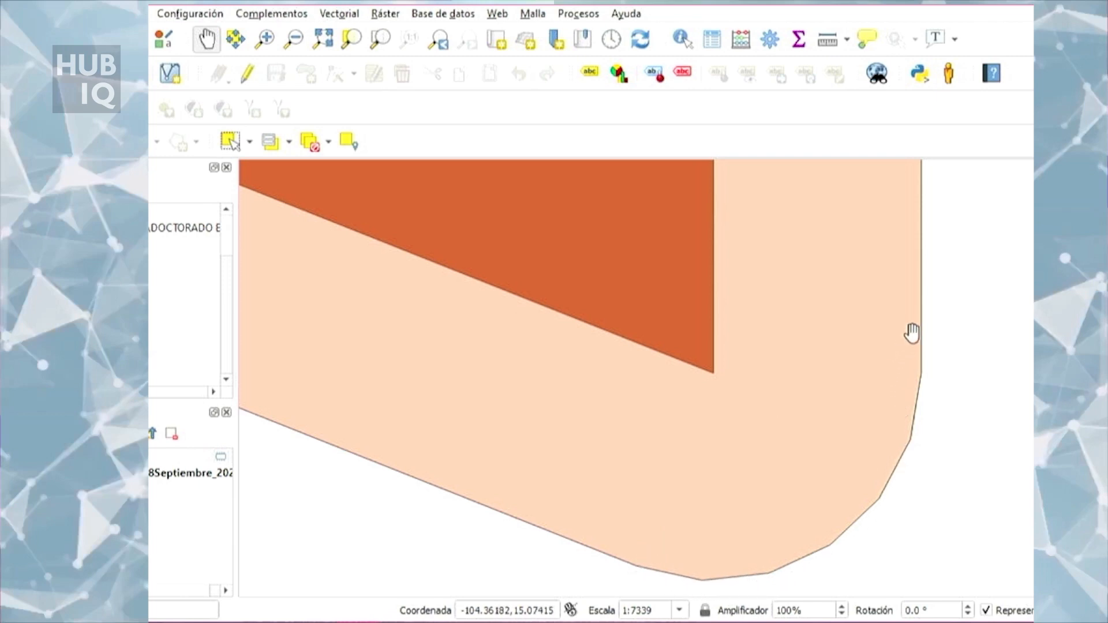
scroll(806, 542, "down", 5)
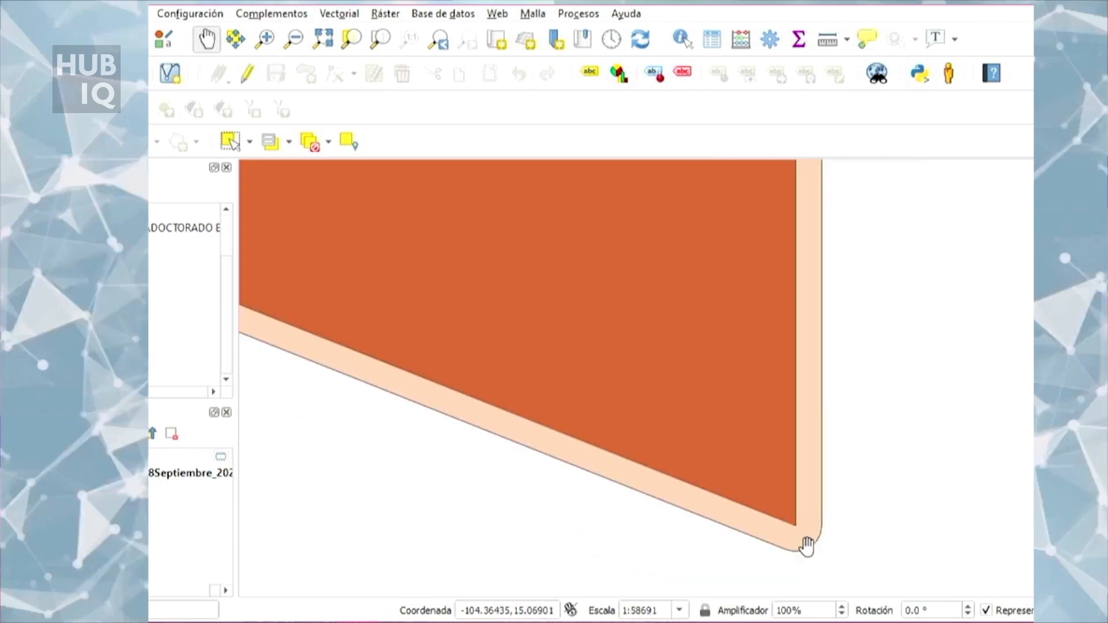
scroll(815, 491, "down", 4)
scroll(855, 511, "up", 4)
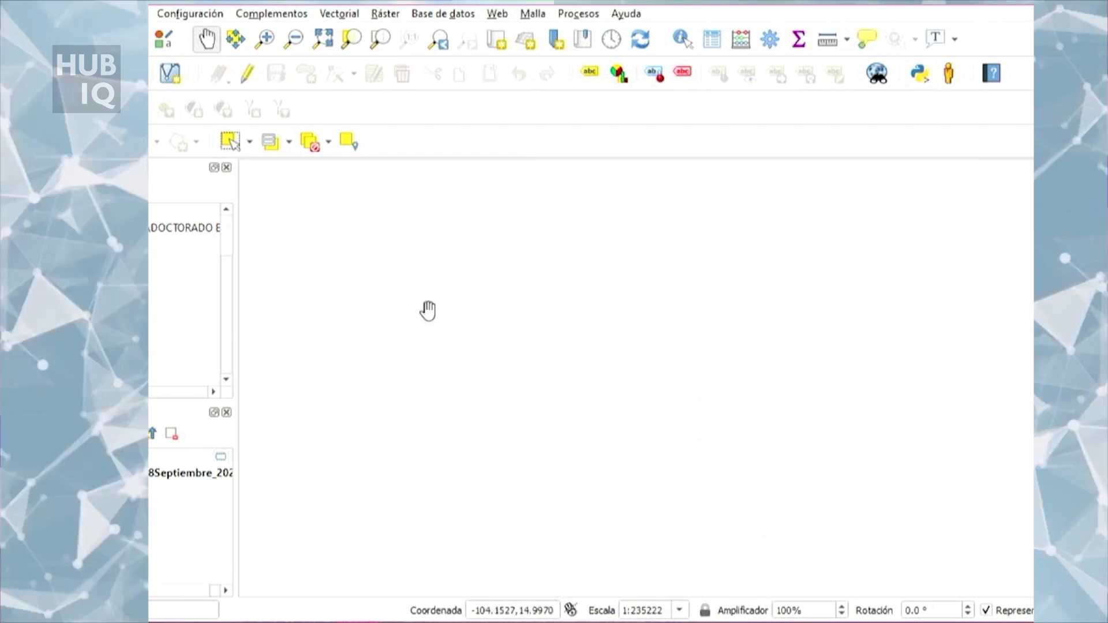
left_click_drag(429, 310, 808, 456)
scroll(495, 351, "up", 1)
scroll(494, 351, "up", 2)
left_click_drag(720, 549, 712, 512)
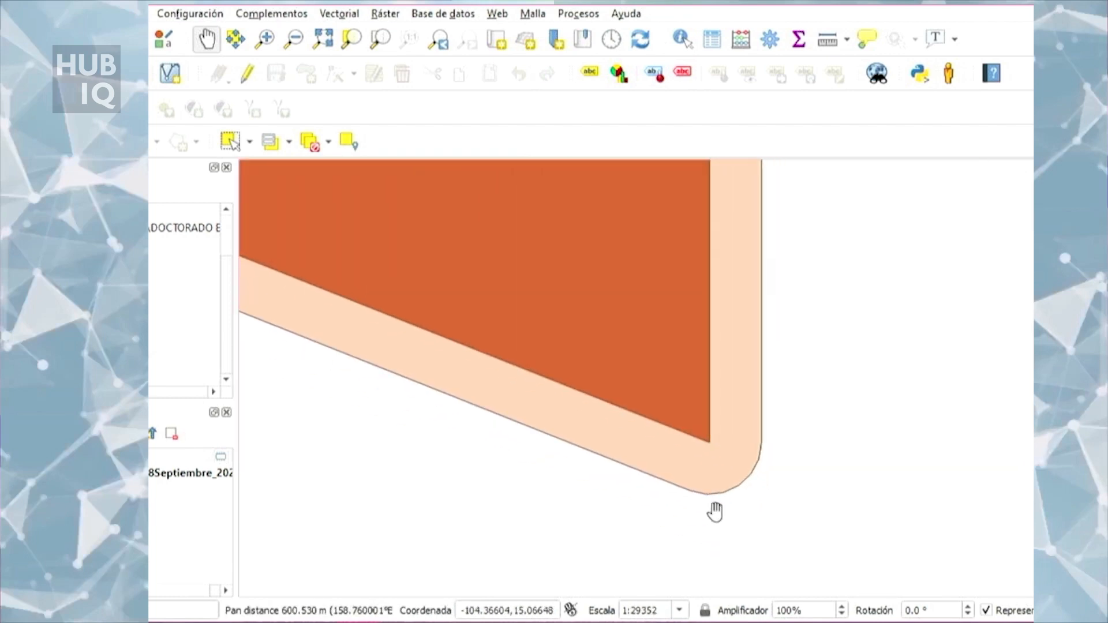
scroll(721, 497, "up", 2)
left_click_drag(829, 359, 806, 391)
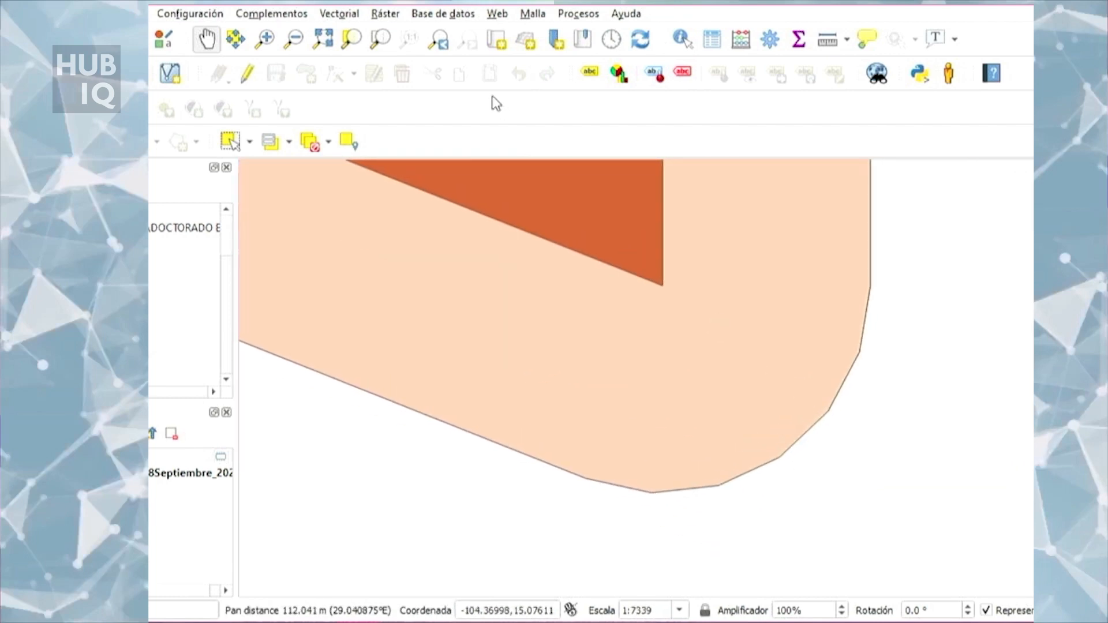
Step: Reopen the Buffer geoprocessing tool and place its dialog beside the rounded buffer corner to compare the style settings with the result
left_click(357, 13)
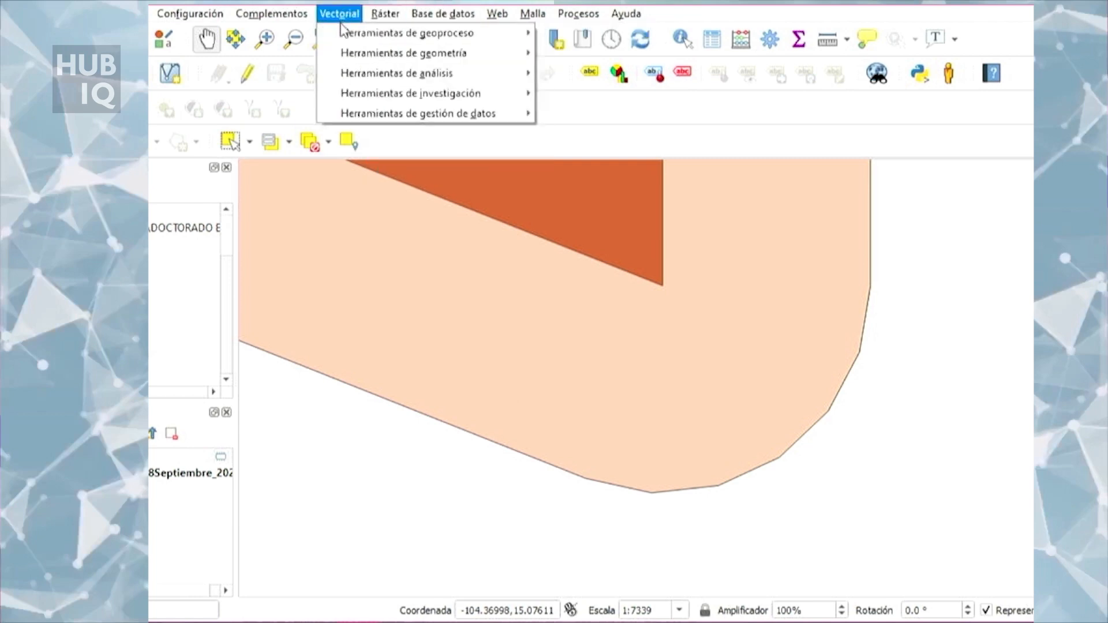
mouse_move(357, 35)
left_click(577, 33)
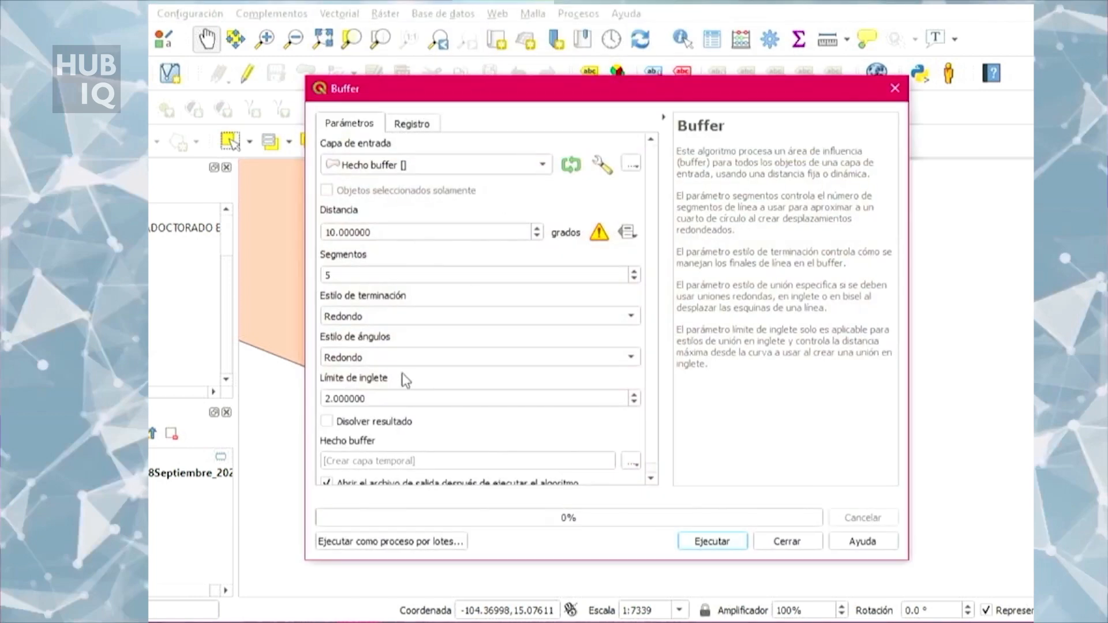
left_click_drag(596, 91, 239, 83)
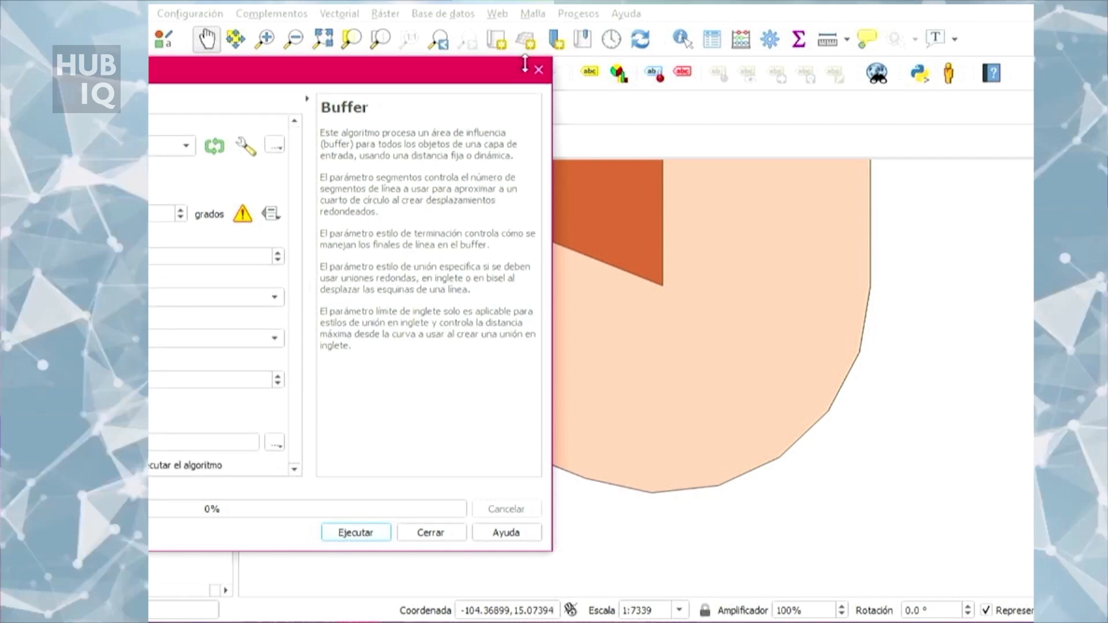
left_click_drag(458, 84, 519, 59)
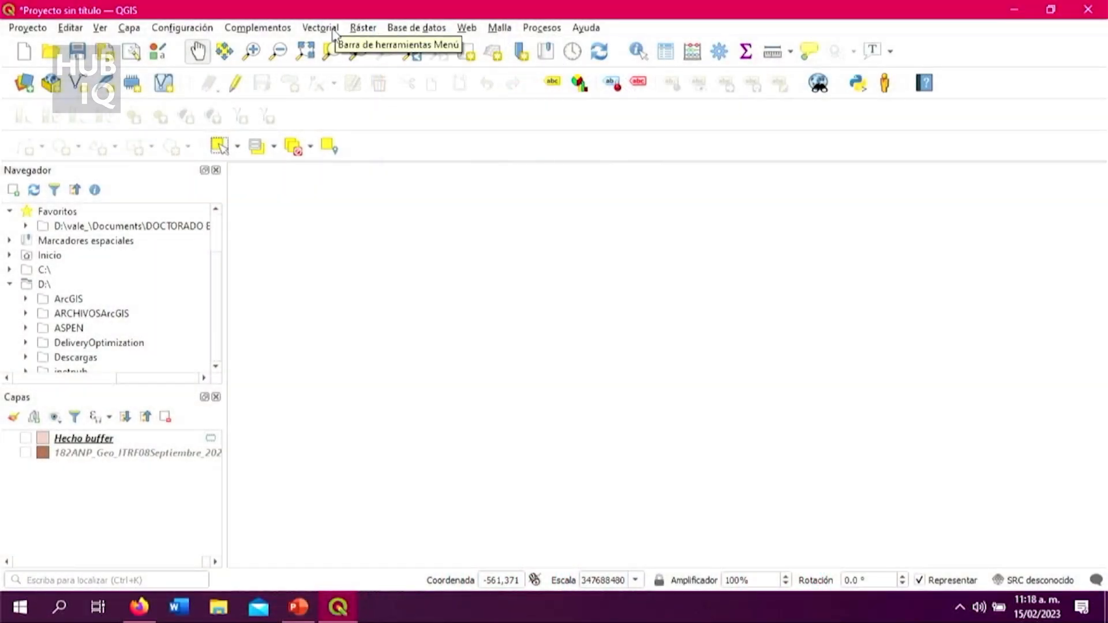
left_click(334, 30)
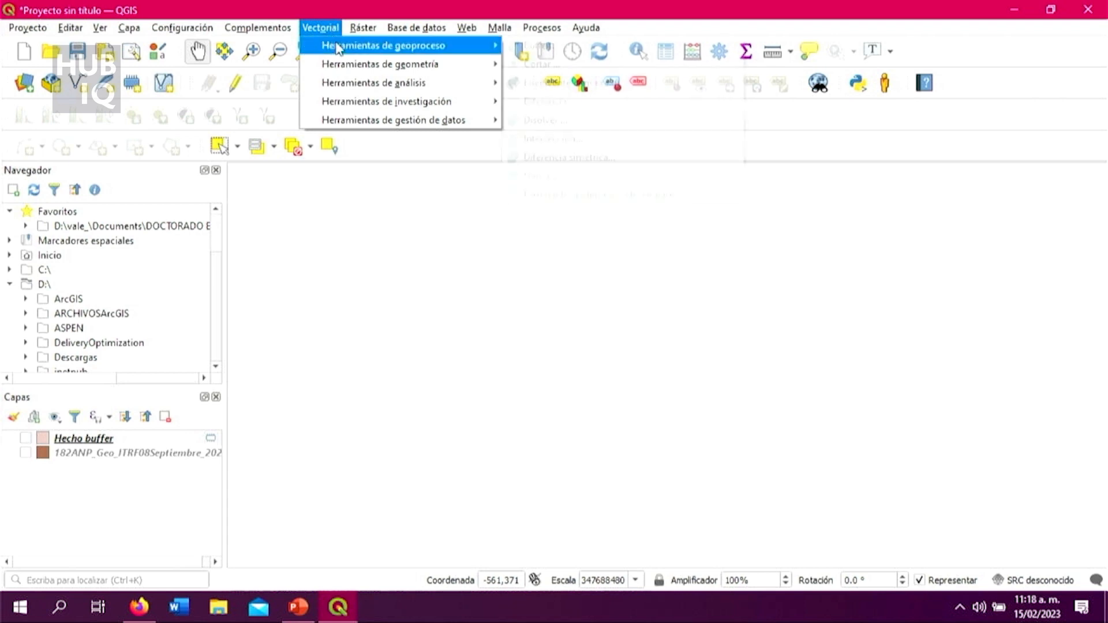
mouse_move(339, 49)
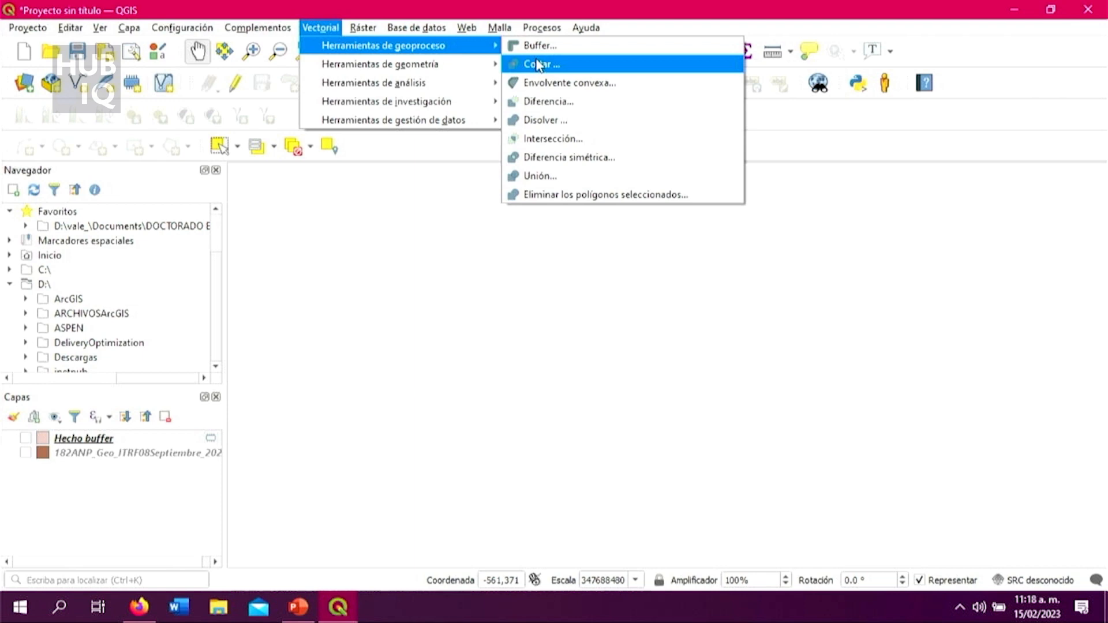
left_click(463, 4)
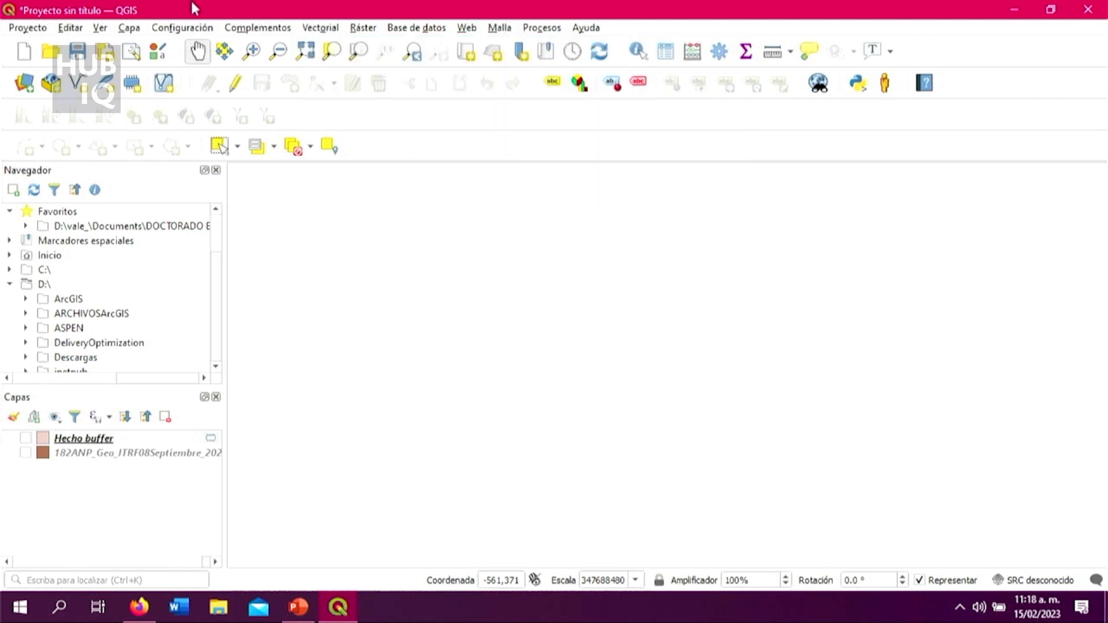
Step: Start adding a vector layer and browse for its source dataset up to the PARTE 2 folder
left_click(130, 29)
mouse_move(155, 69)
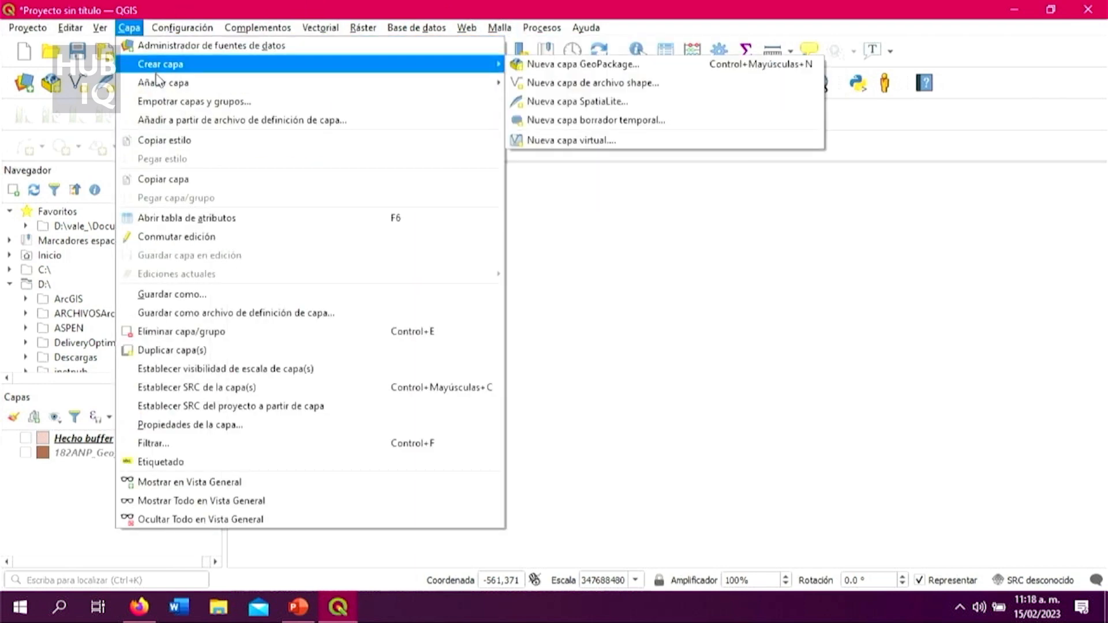
mouse_move(161, 89)
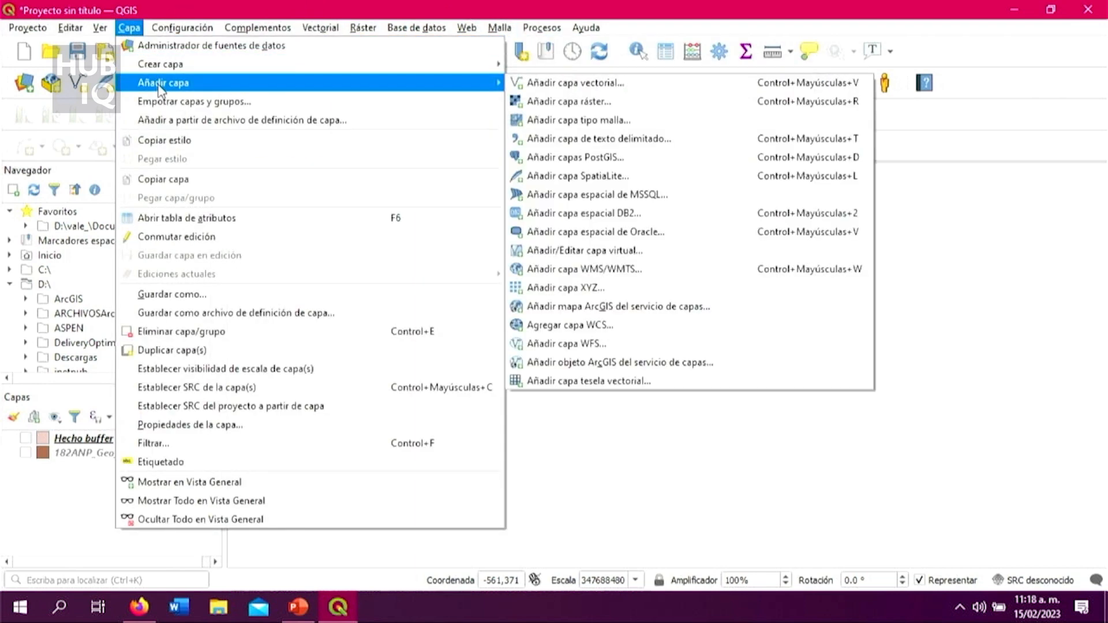
left_click(556, 84)
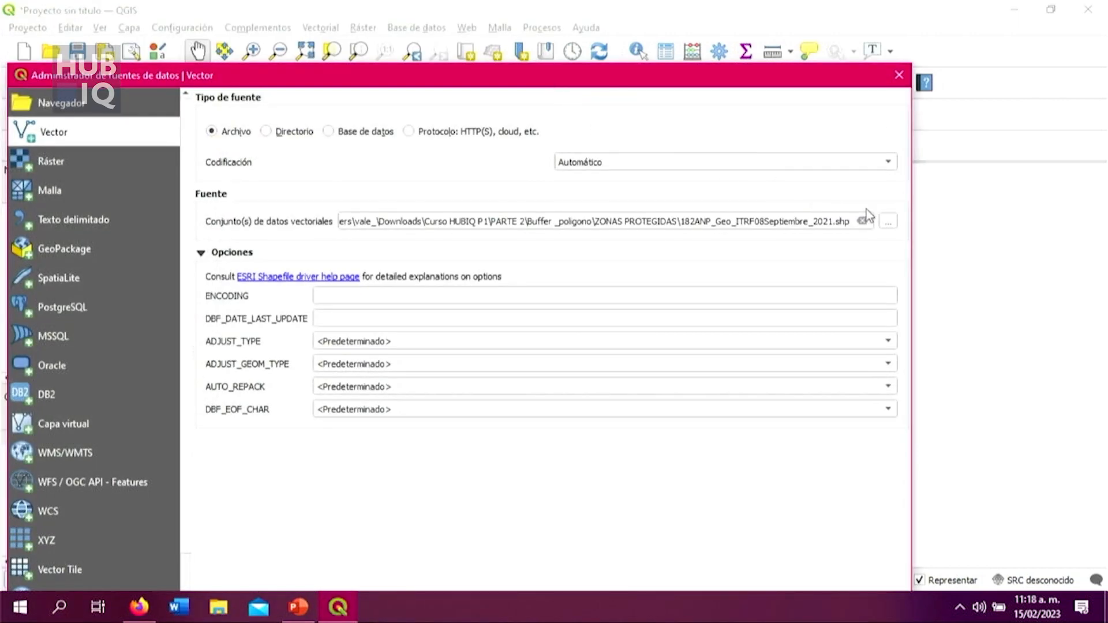
left_click(888, 222)
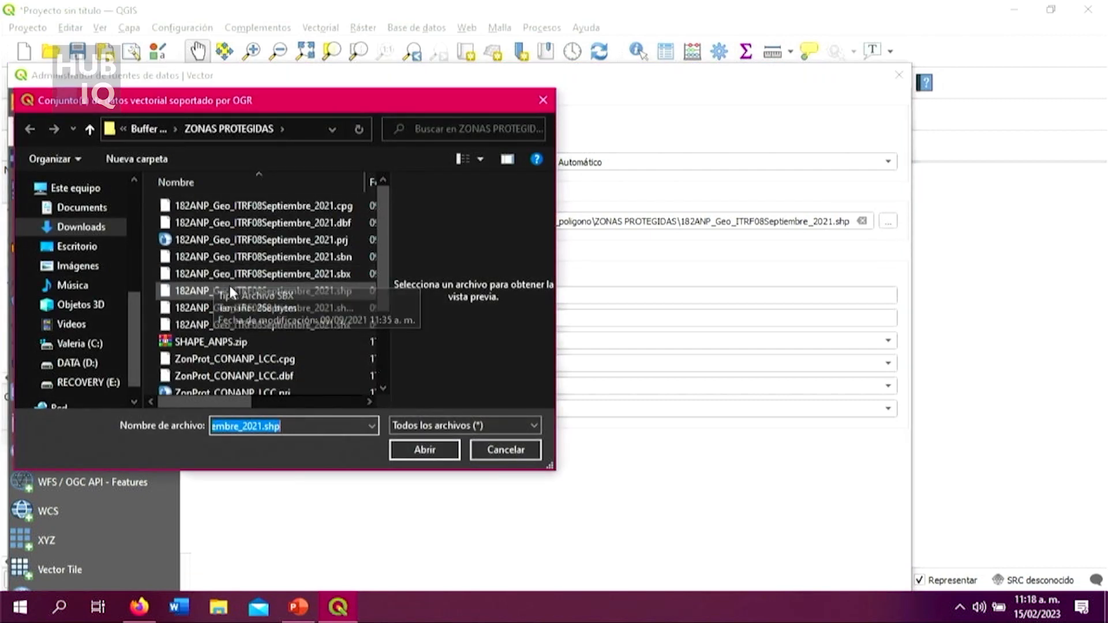
left_click(144, 129)
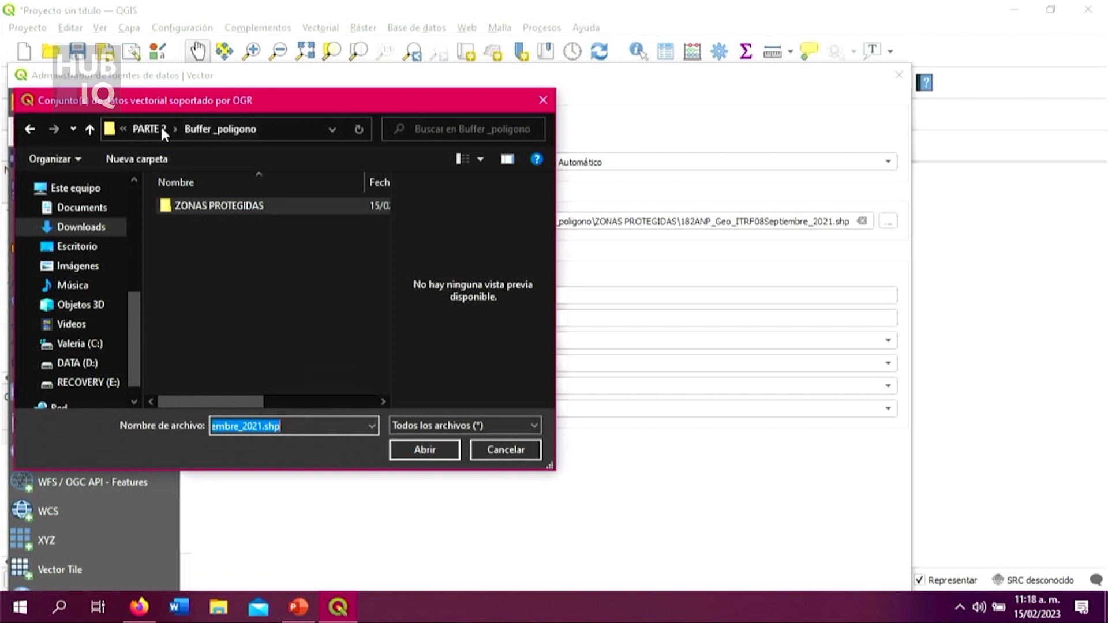
left_click(149, 128)
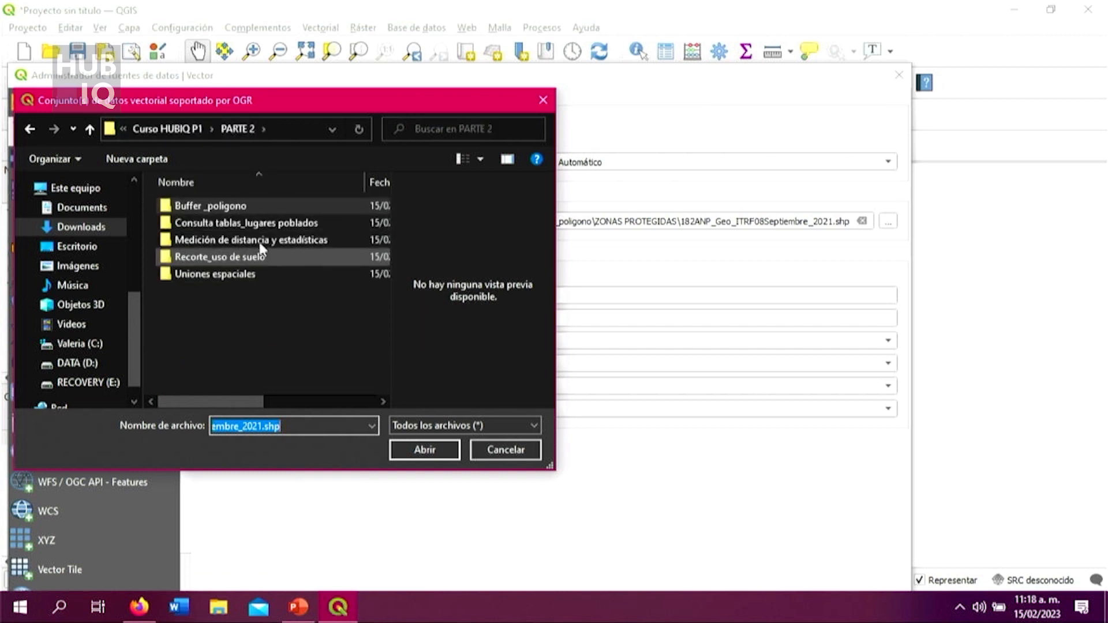
Step: Add cdv_usuev250sVII_cnal.shp from Recorte_uso de suelo\conjunto_de_datos as a vector layer
left_click(279, 260)
double_click(279, 259)
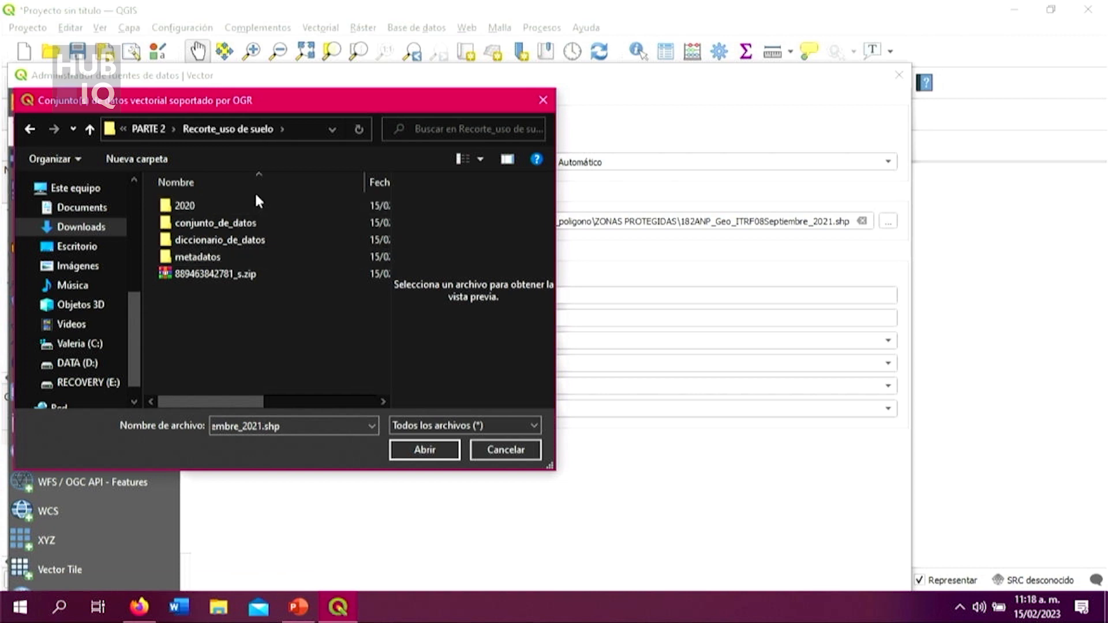
double_click(268, 222)
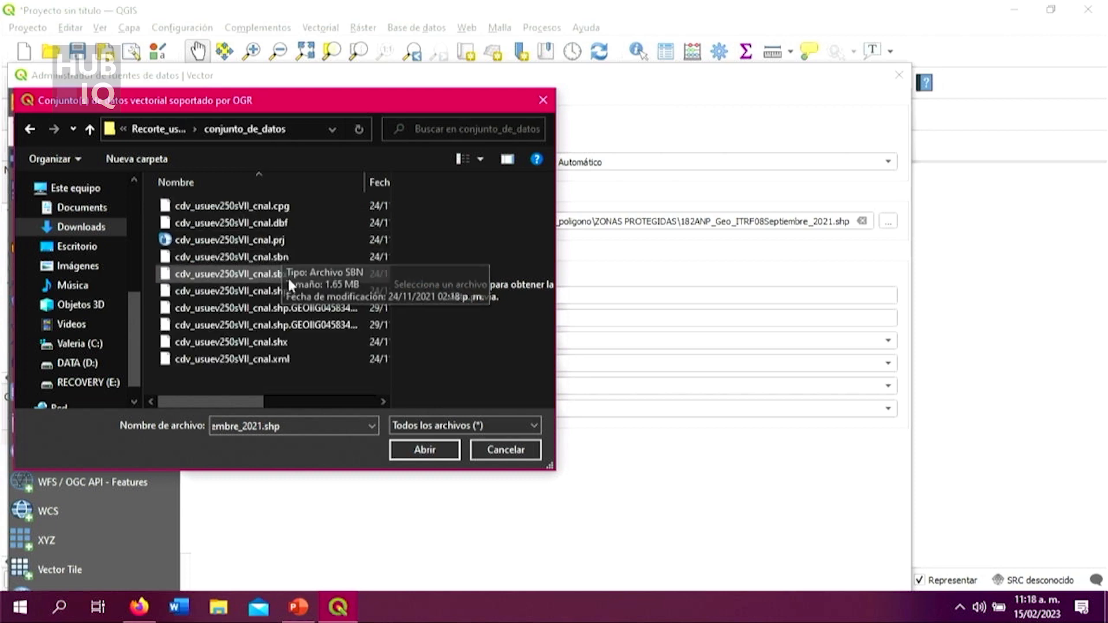
left_click(300, 290)
left_click(438, 448)
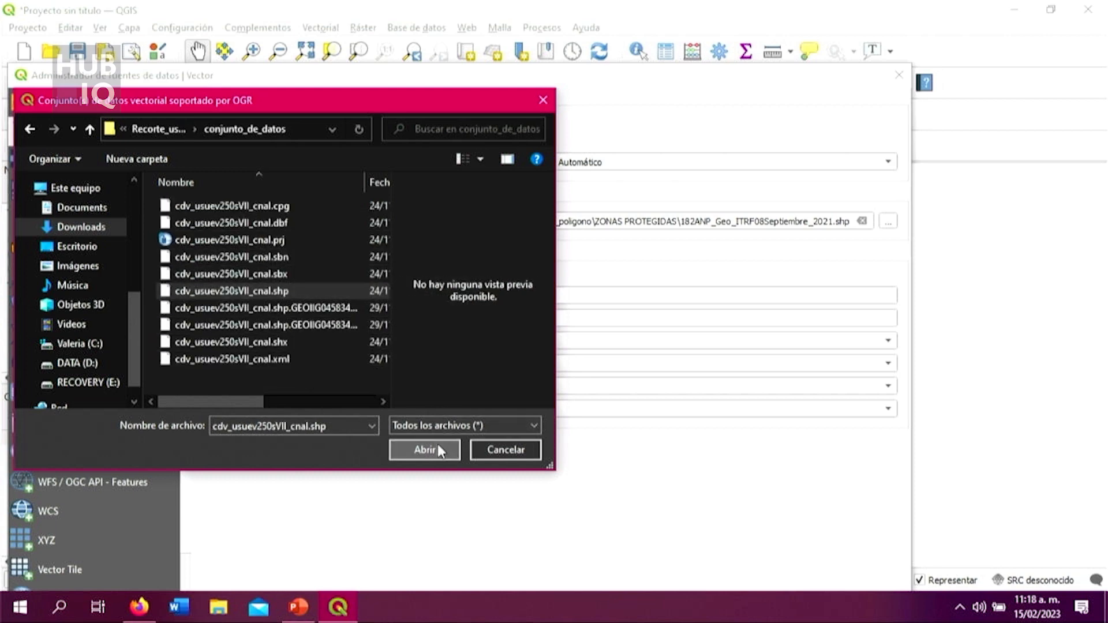
left_click_drag(598, 80, 600, 18)
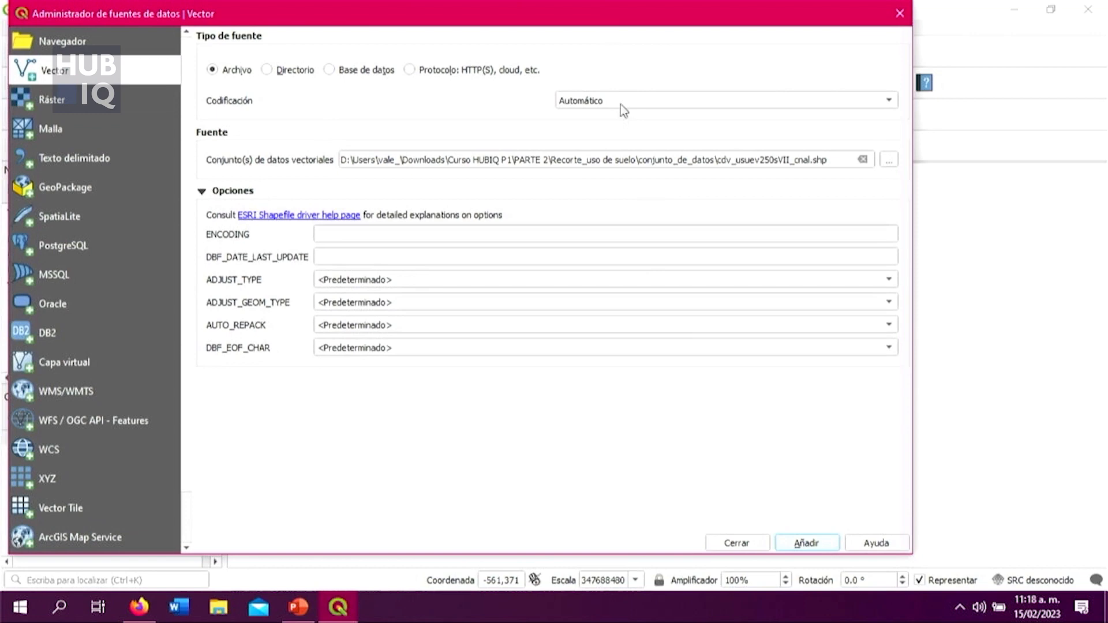
left_click(806, 544)
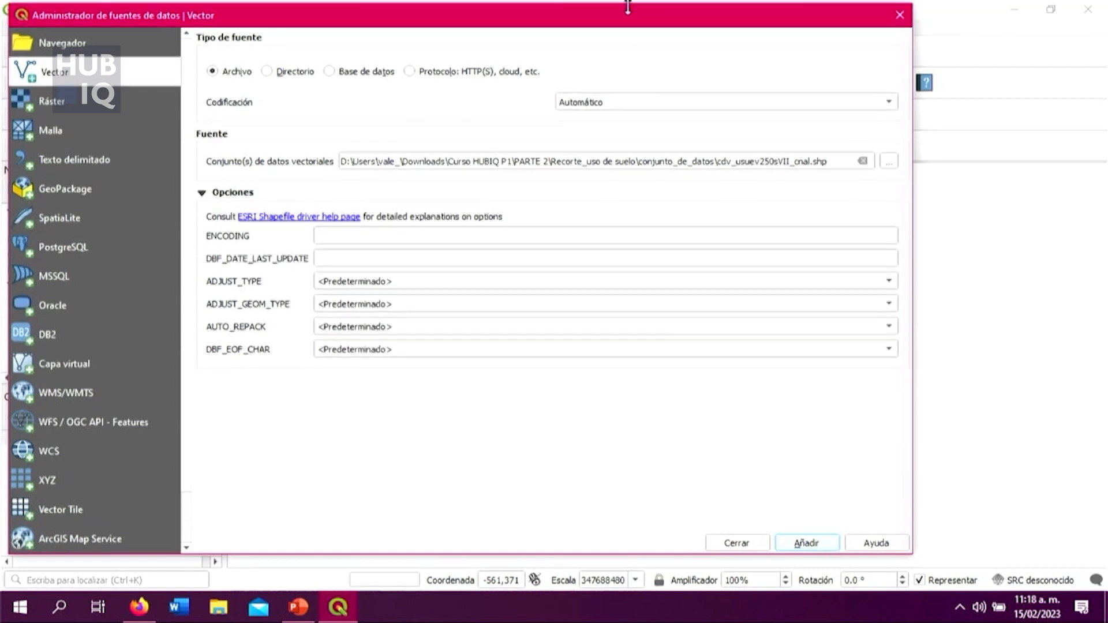
mouse_move(630, 14)
left_mouse_down()
mouse_move(826, 404)
mouse_move(898, 450)
mouse_move(894, 247)
mouse_move(627, 21)
left_mouse_up()
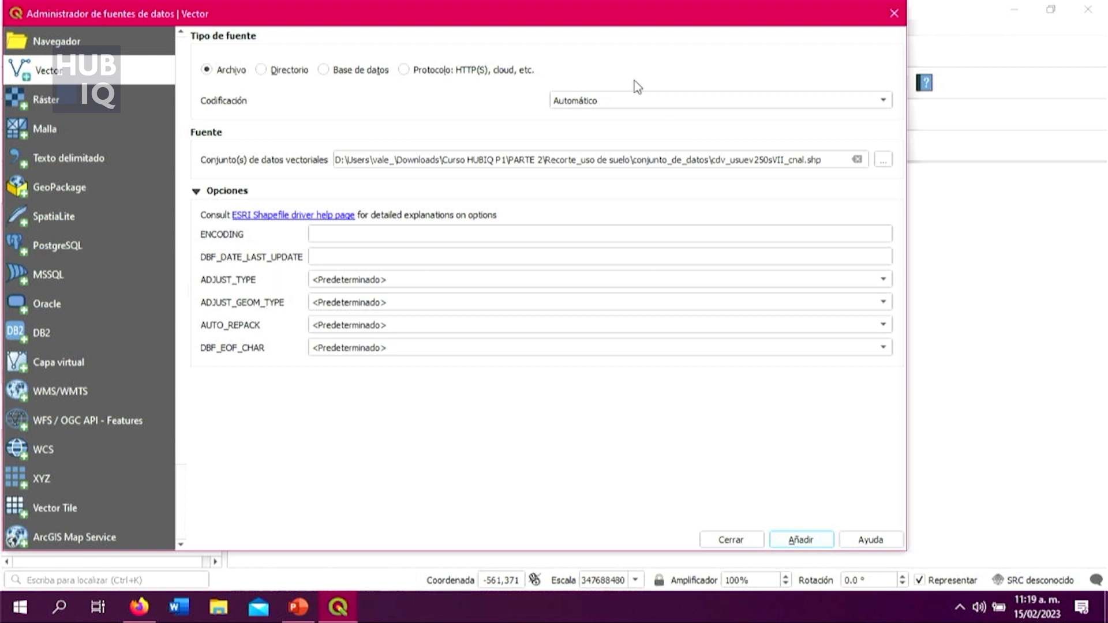
Step: Add dest20cw.shp from the 2020 folder of Recorte_uso de suelo as a second vector layer
left_click_drag(640, 14, 648, 41)
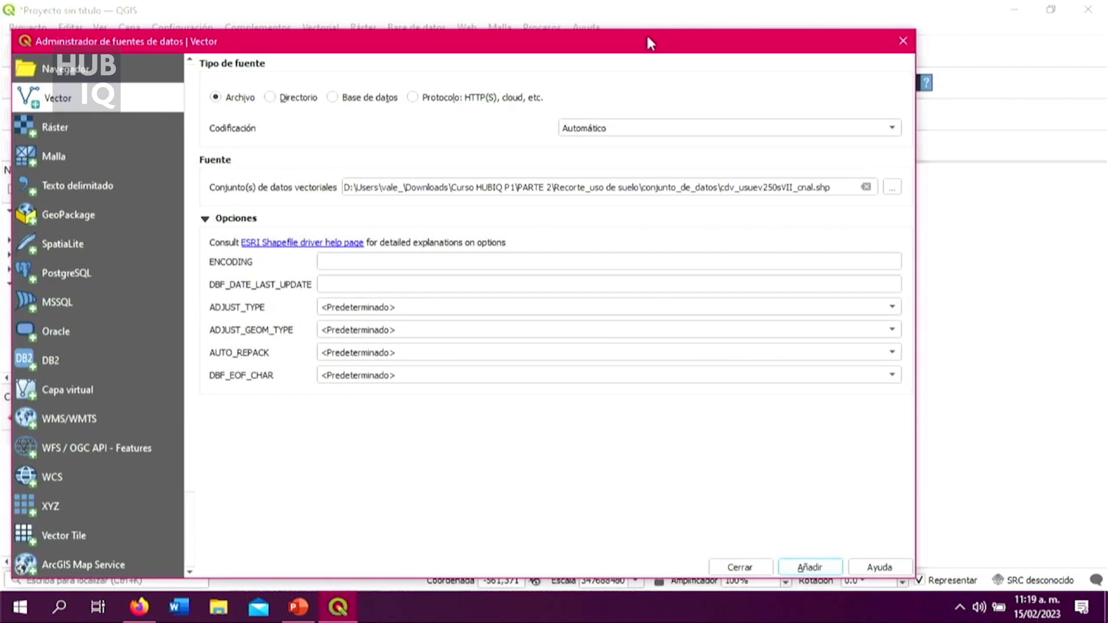
left_click(889, 188)
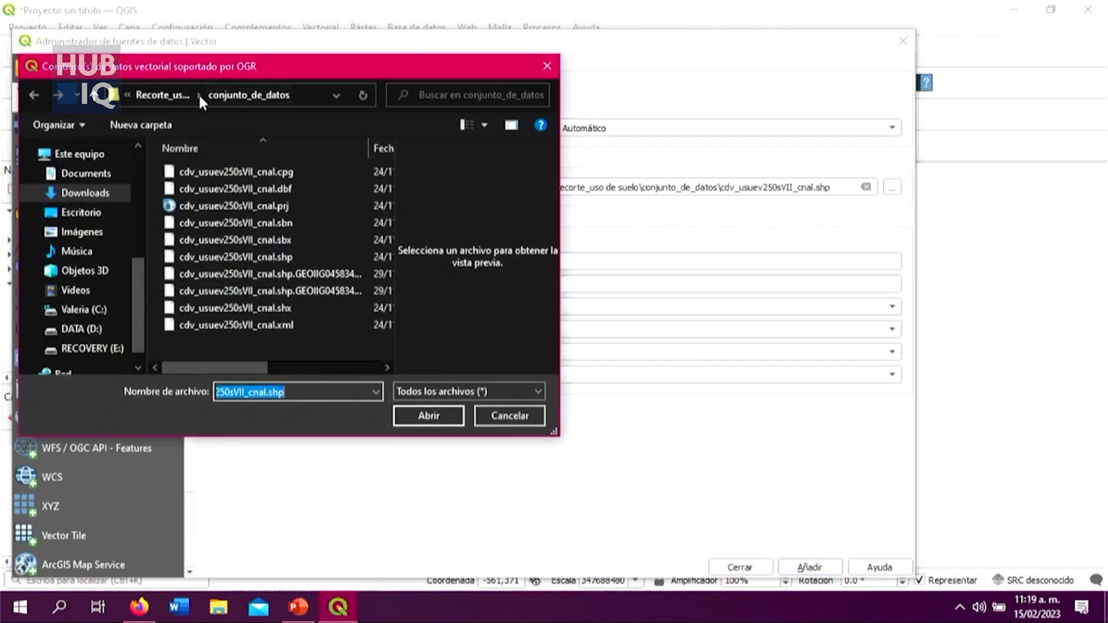
left_click(164, 93)
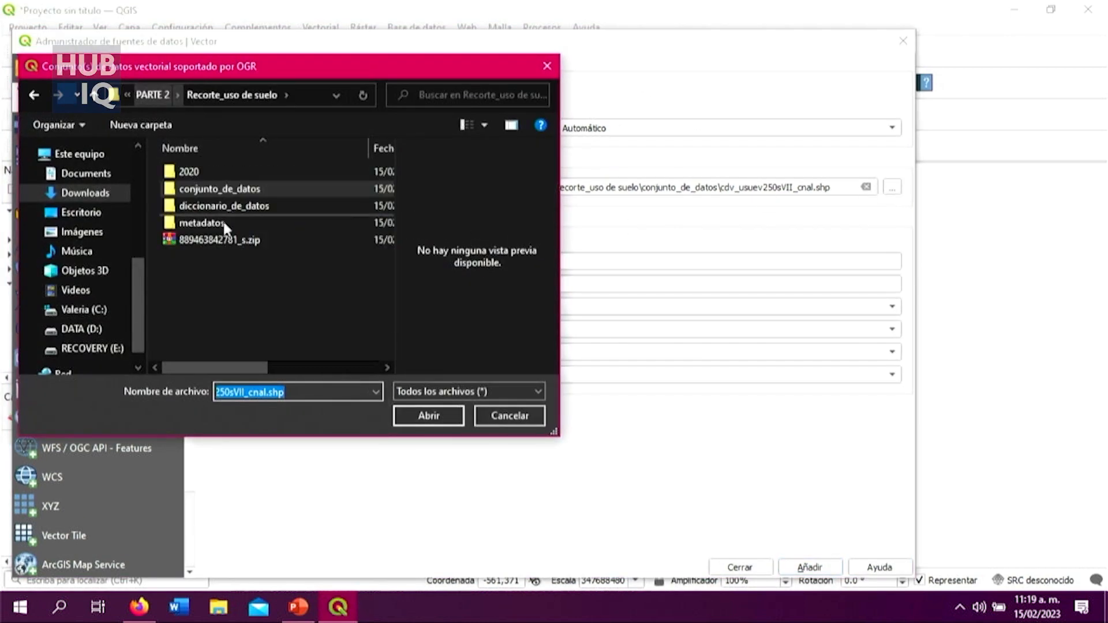
double_click(200, 170)
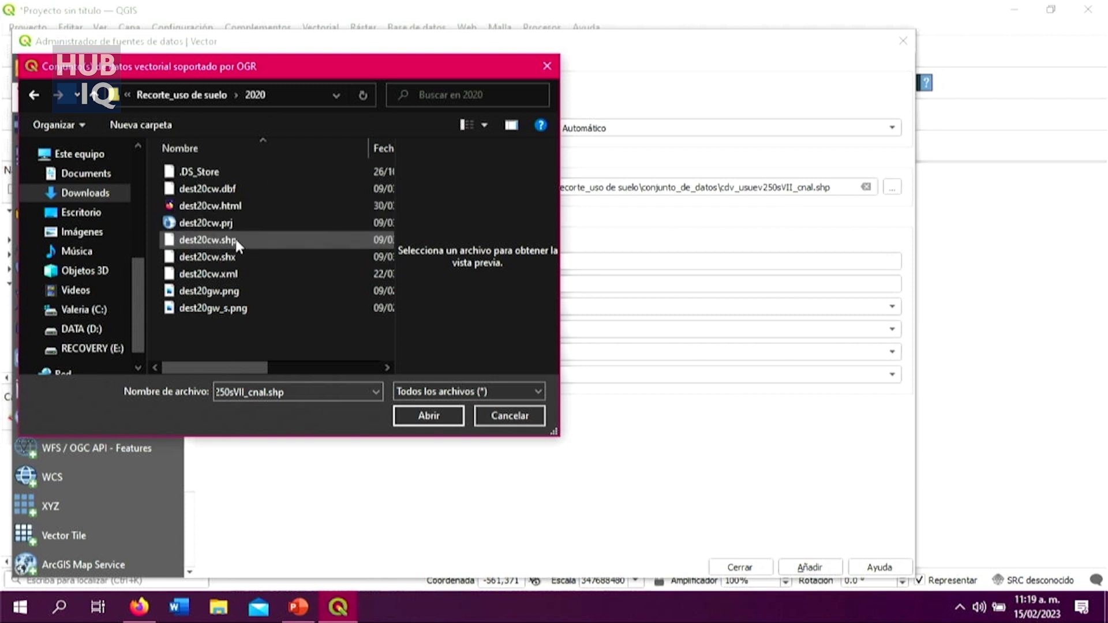
left_click(235, 239)
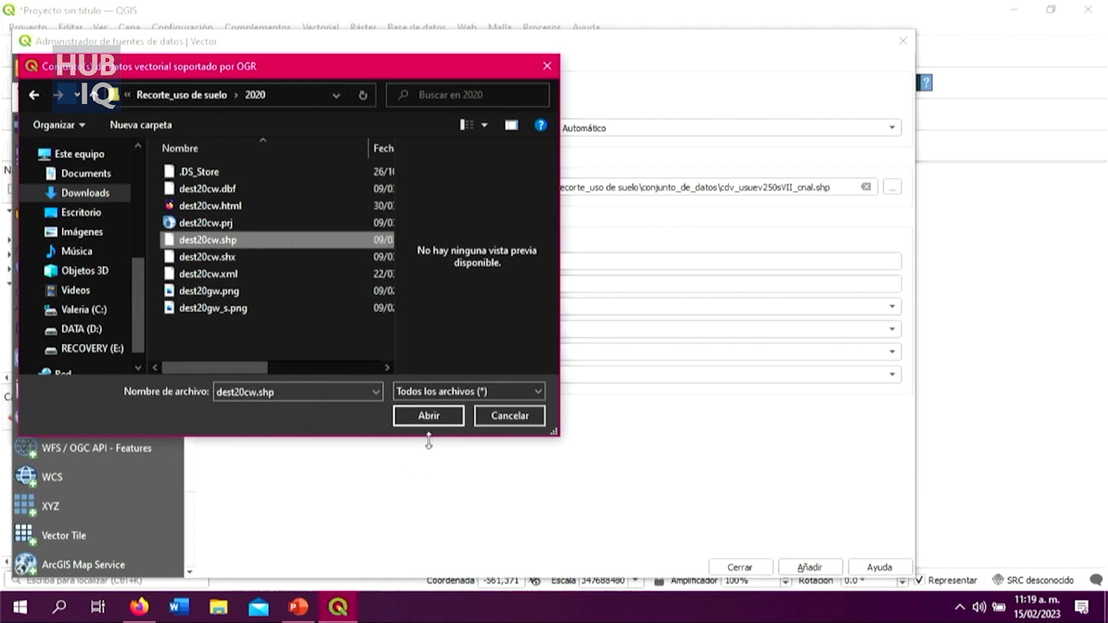
left_click(434, 415)
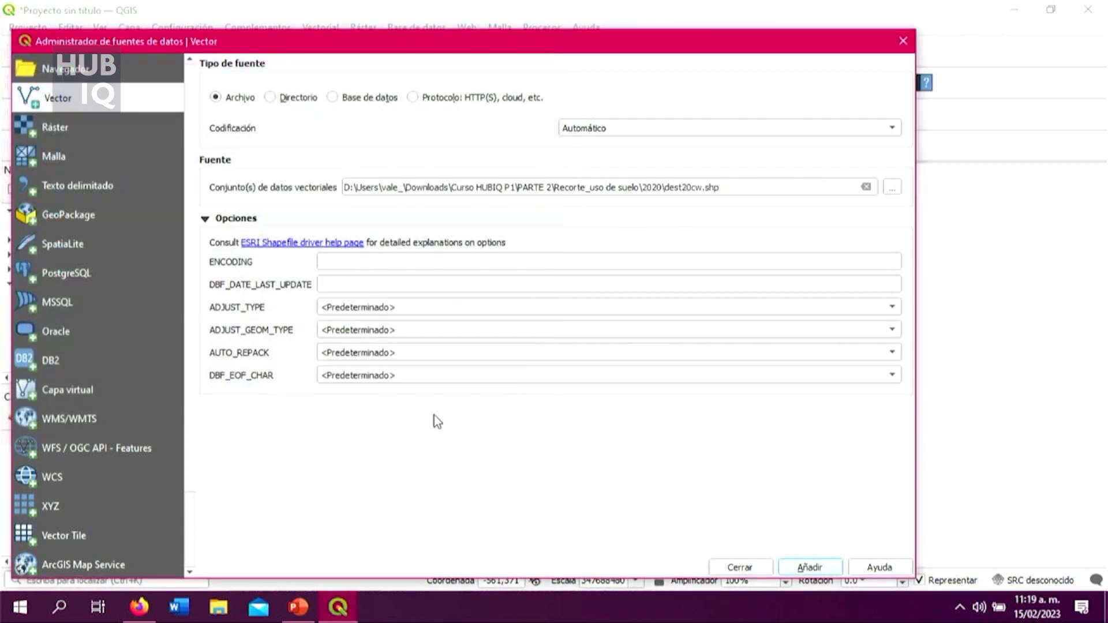
left_click(823, 567)
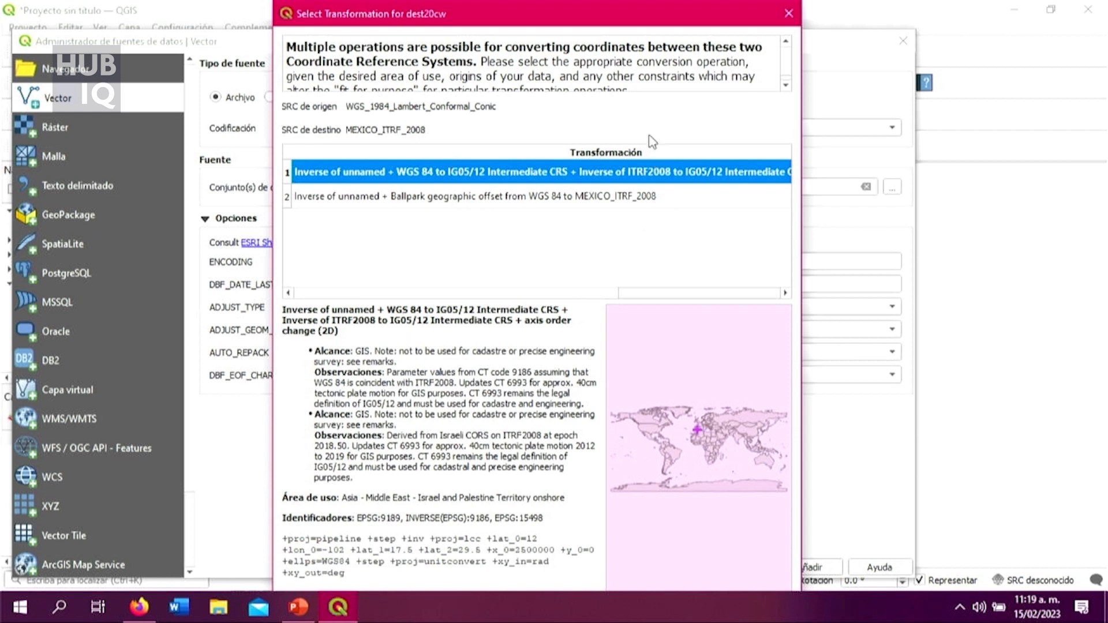
mouse_move(655, 20)
left_mouse_down()
mouse_move(790, 82)
mouse_move(672, 7)
mouse_move(672, 30)
left_mouse_up()
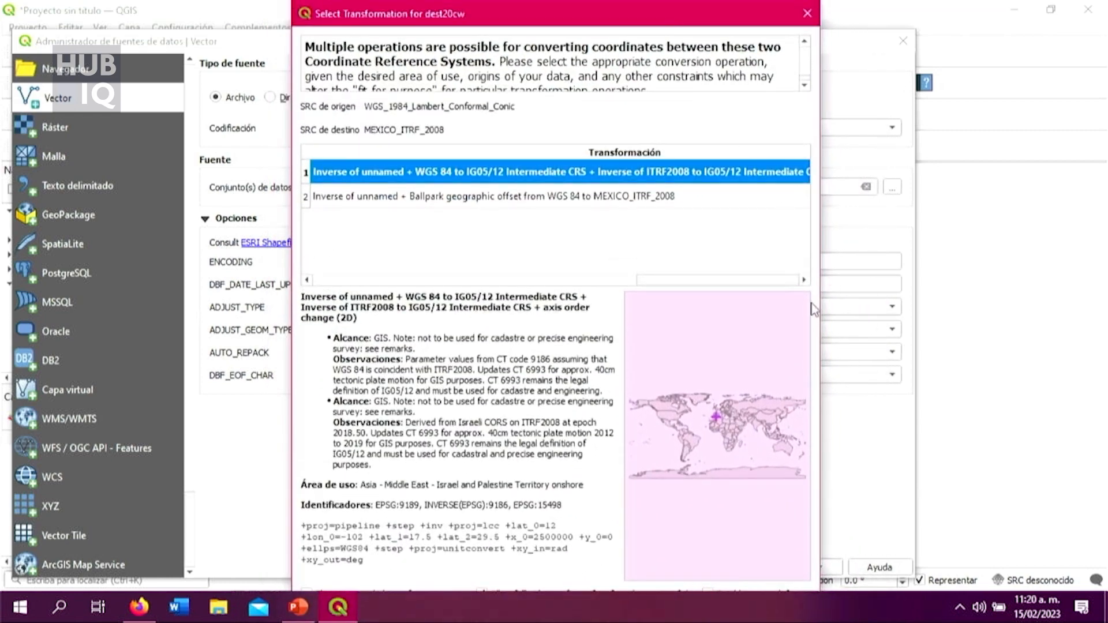
left_click_drag(289, 472, 291, 460)
left_click_drag(610, 20, 455, 29)
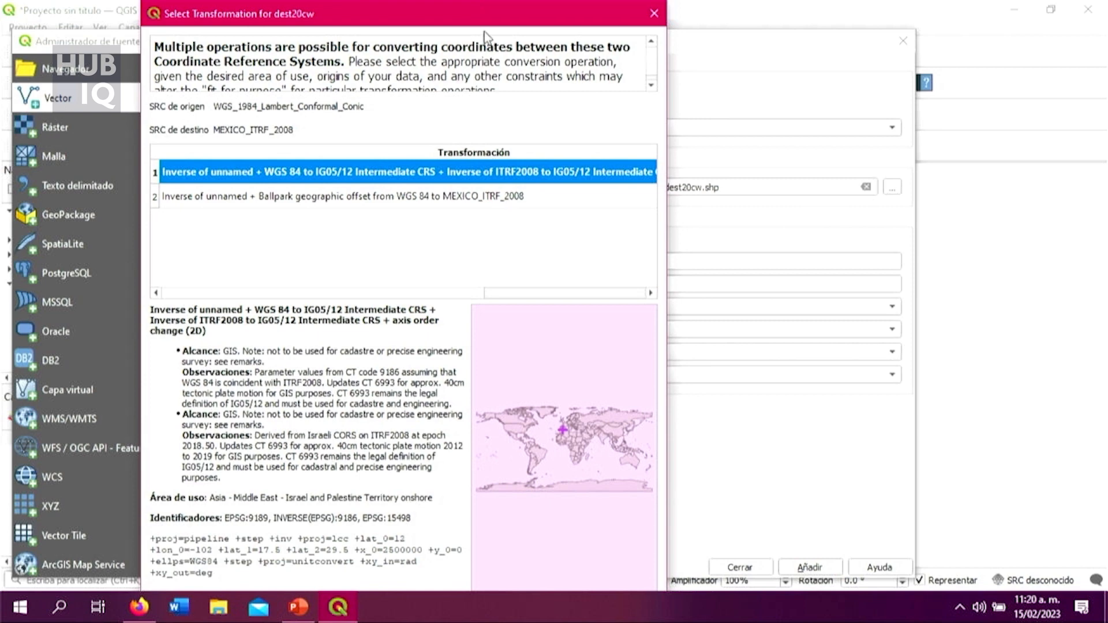
left_click_drag(487, 13, 672, 8)
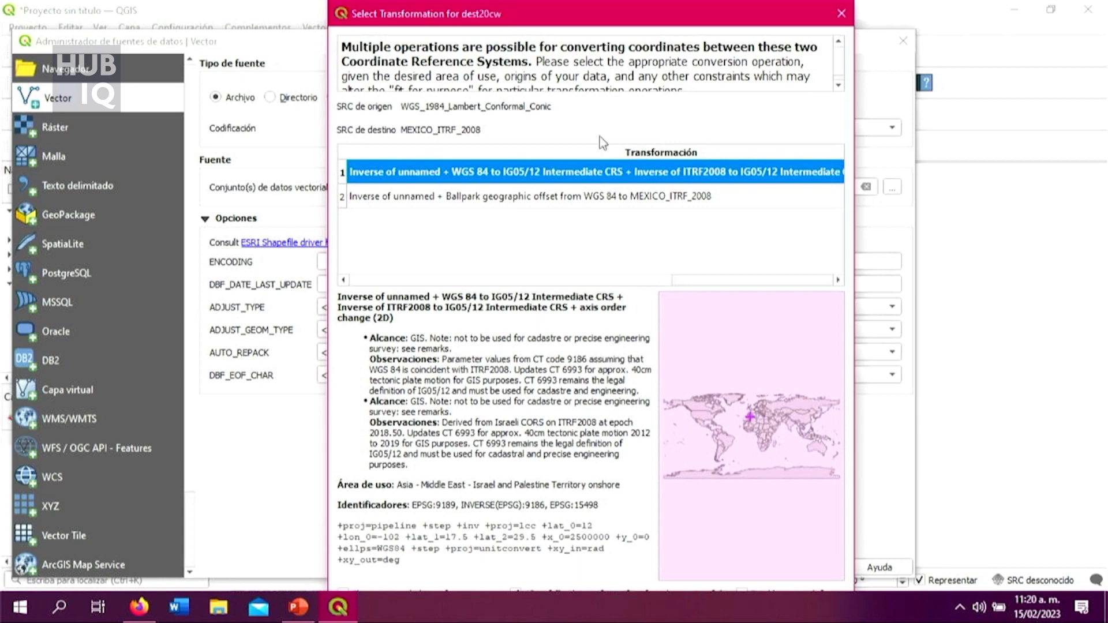
left_click_drag(600, 17, 641, 18)
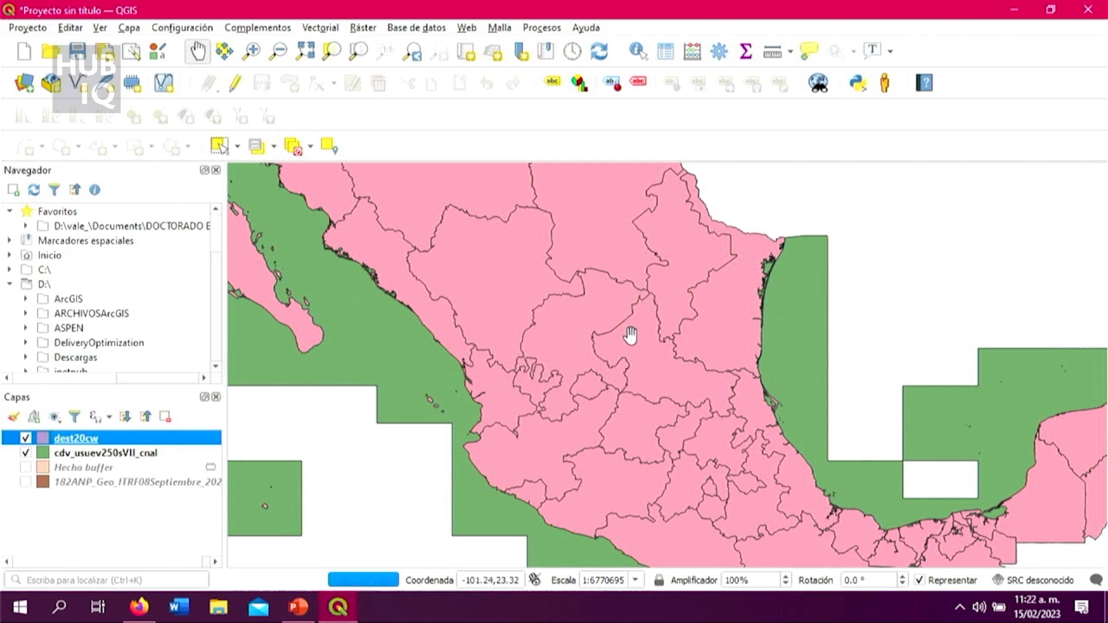
Step: Hide the dest20cw layer and inspect the cdv_usuev250sVII_cnal polygons across northern and central Mexico
scroll(630, 335, "down", 1)
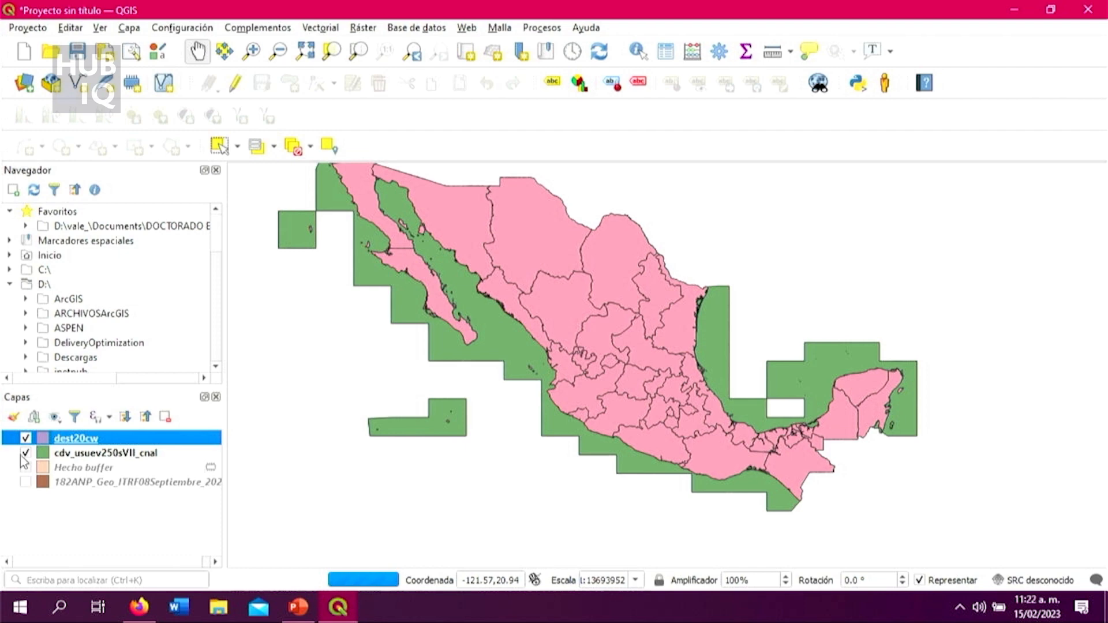
left_click(25, 438)
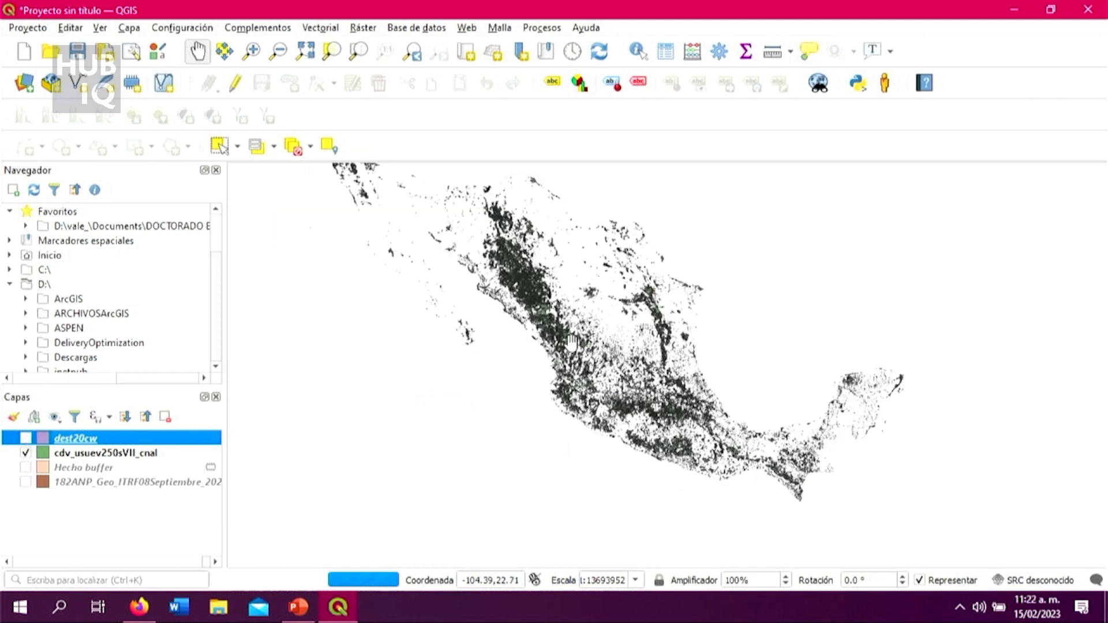
left_click_drag(585, 254, 591, 322)
scroll(599, 345, "up", 1)
left_click_drag(710, 431, 709, 372)
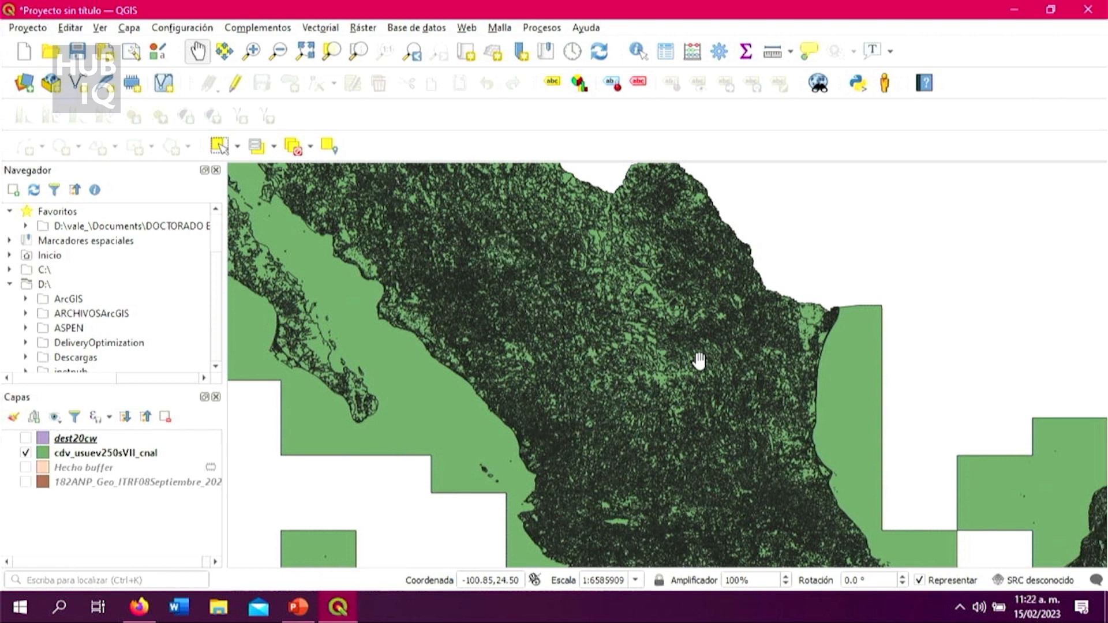
Step: Switch to Firefox and examine the agriculture, forest, scrub, grassland and jungle categories on INEGI's Uso de suelo y vegetación page
left_click(141, 614)
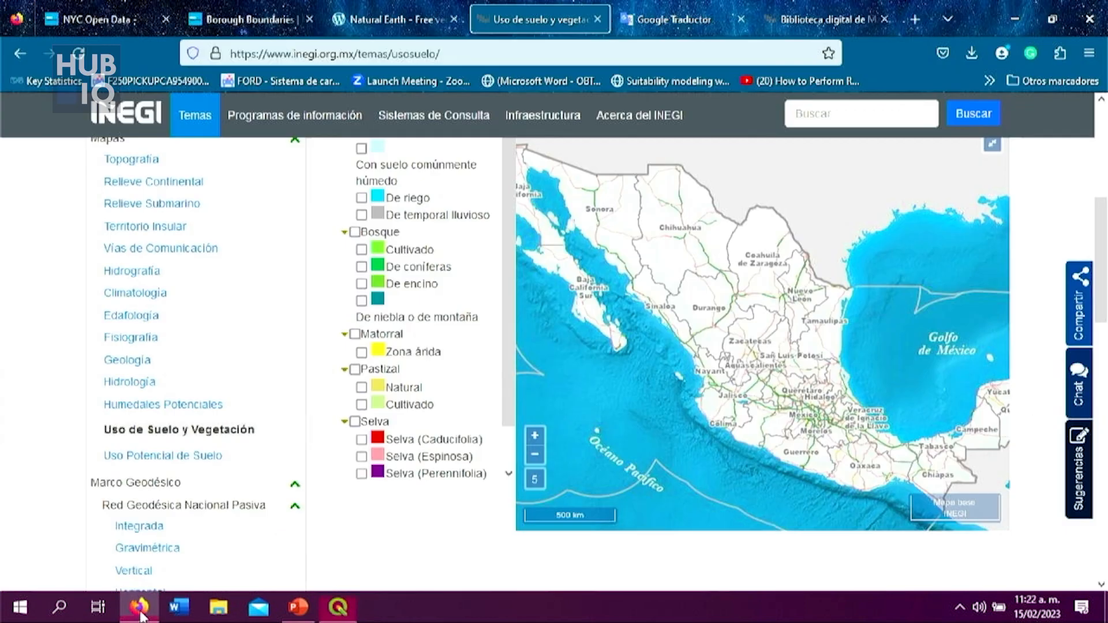
scroll(555, 248, "up", 1)
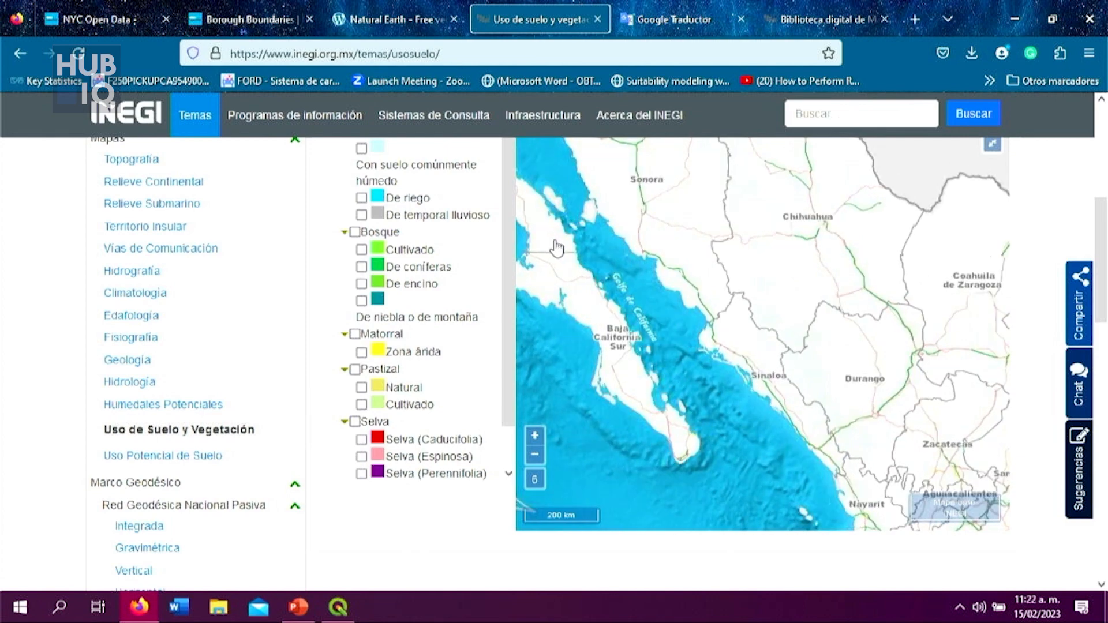
scroll(555, 248, "down", 1)
left_click_drag(1101, 224, 1101, 144)
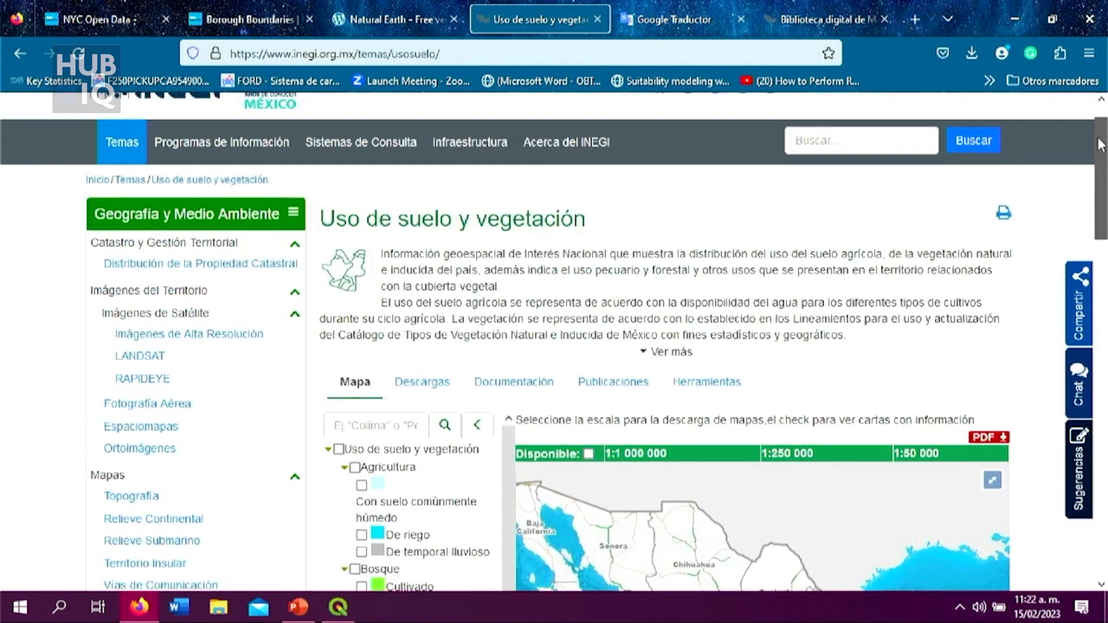
scroll(997, 274, "down", 2)
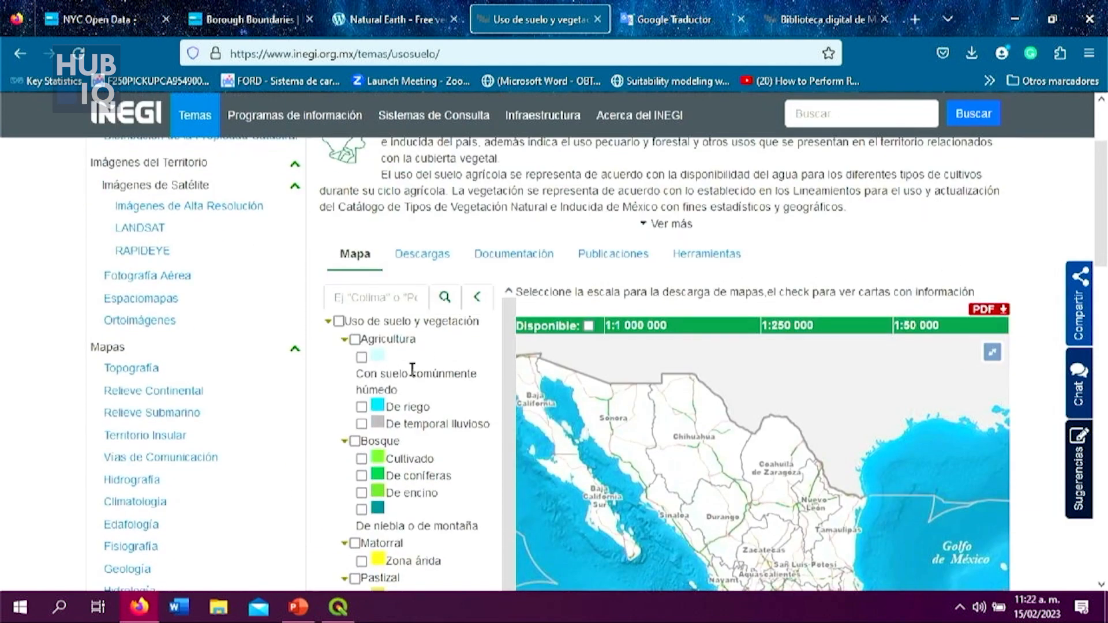
scroll(412, 370, "down", 1)
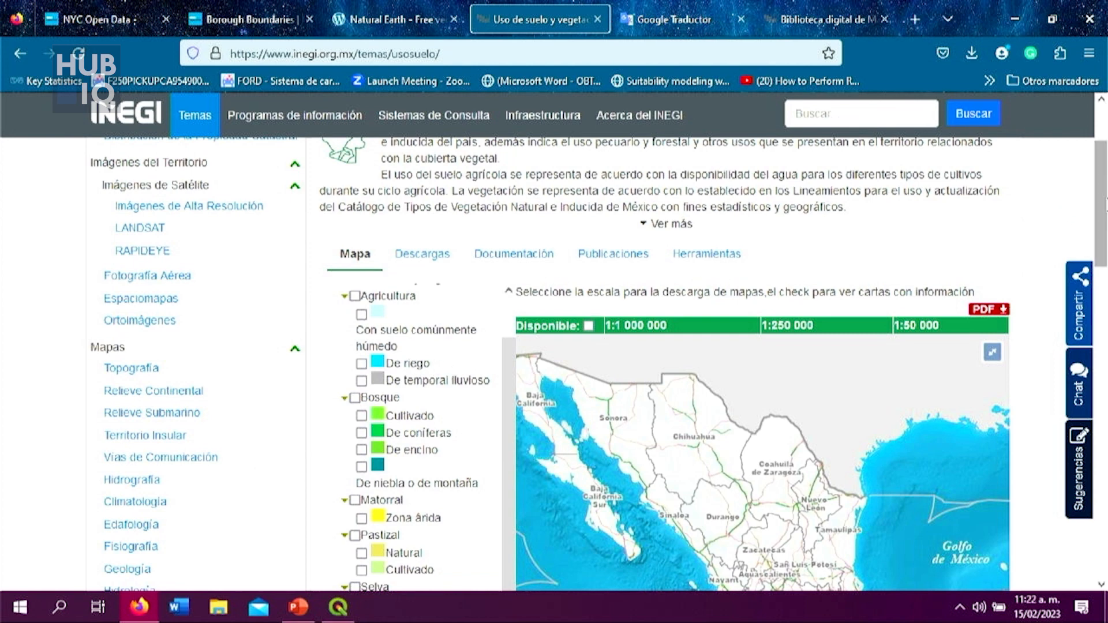
scroll(1102, 202, "down", 3)
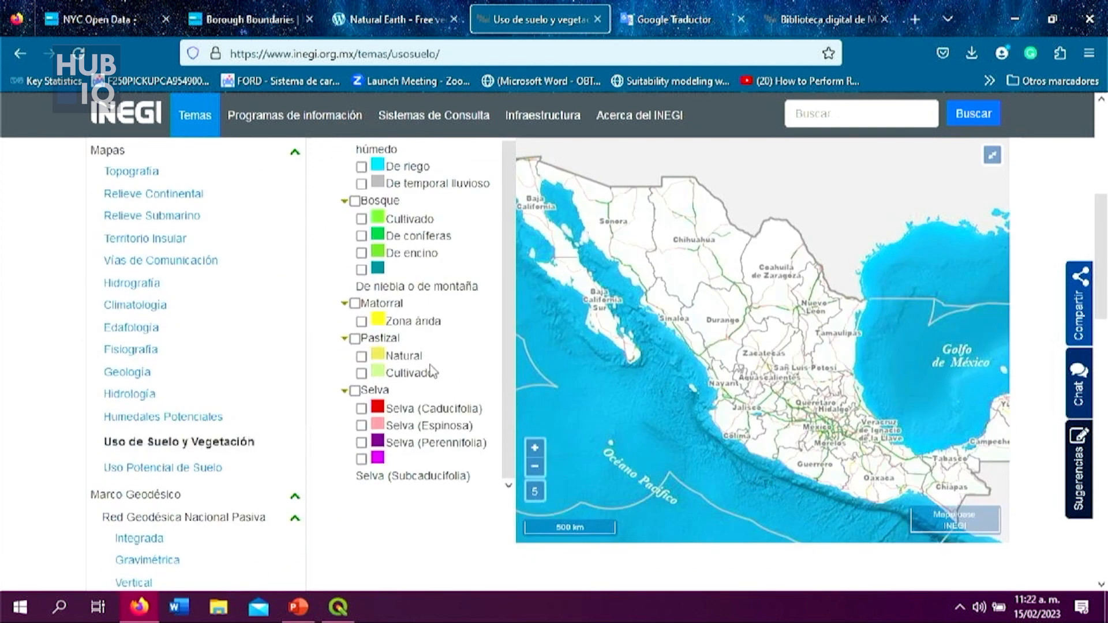
scroll(433, 372, "up", 1)
scroll(1101, 243, "up", 3)
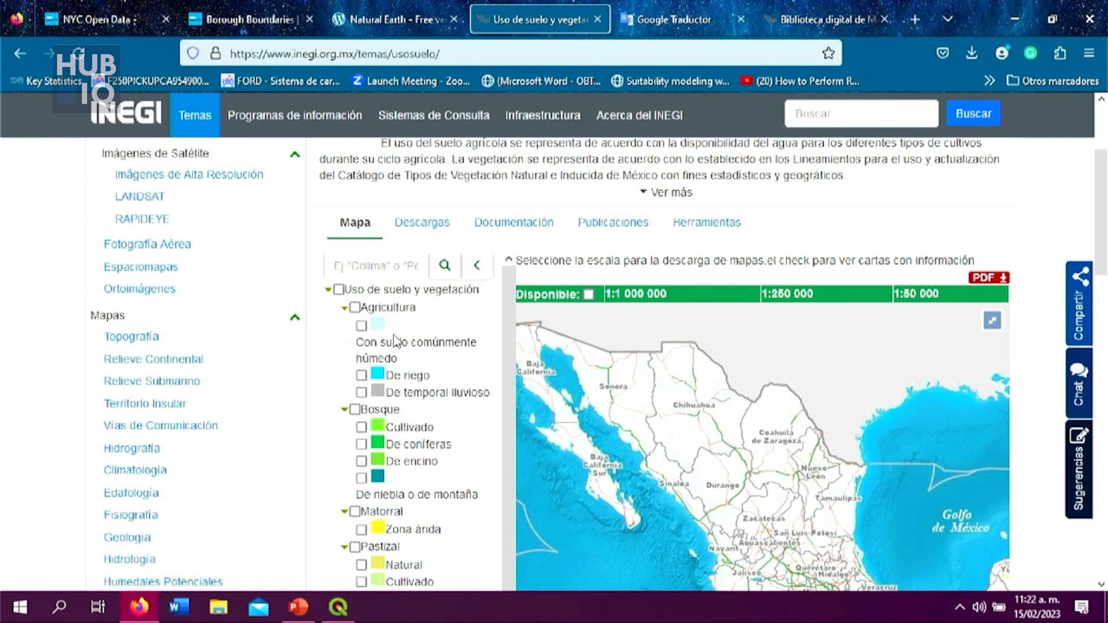
Step: Show the page's downloads and locate the SHP file of the 1:250 000 Serie VII national land use and vegetation dataset
left_click(430, 224)
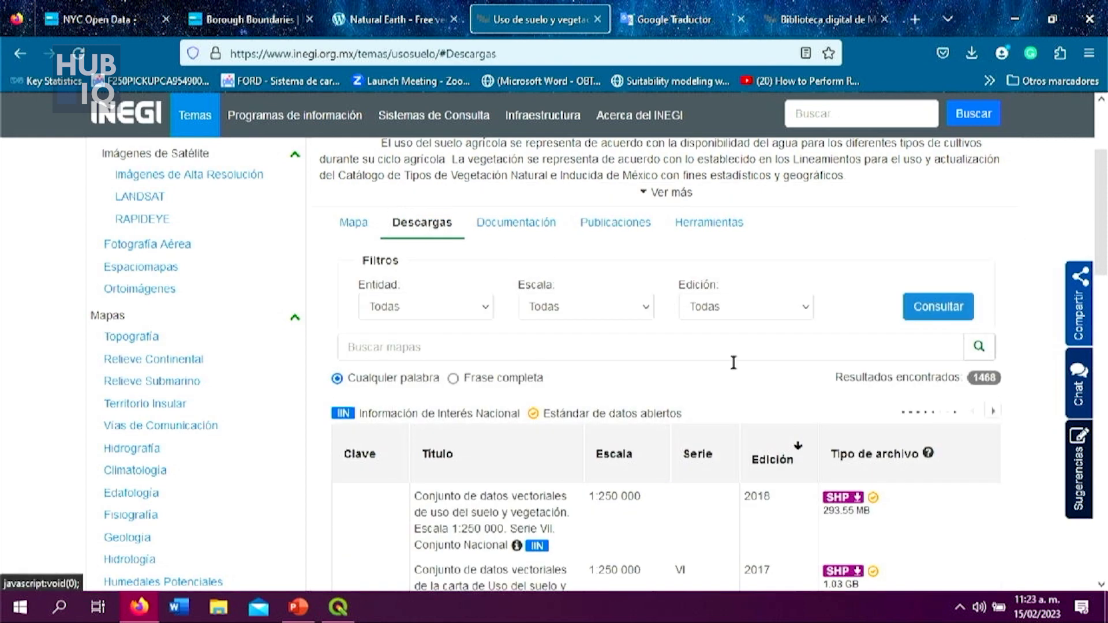
scroll(733, 362, "down", 3)
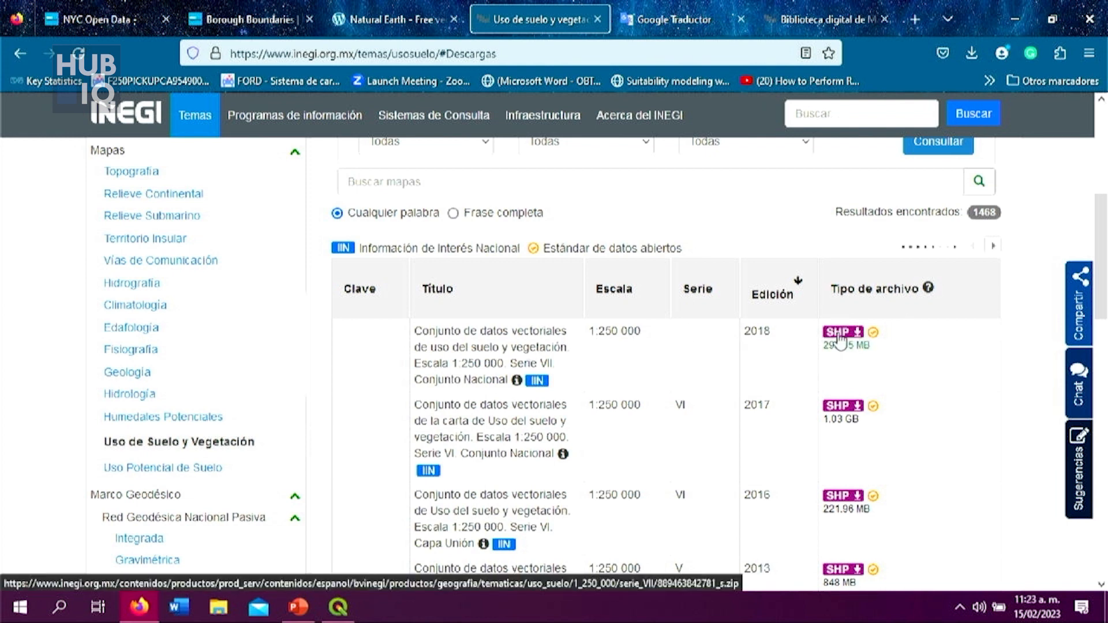
Step: Examine the Serie VII, VI and V land use and vegetation datasets offered in INEGI's downloads list
scroll(823, 357, "up", 1)
scroll(825, 363, "down", 6)
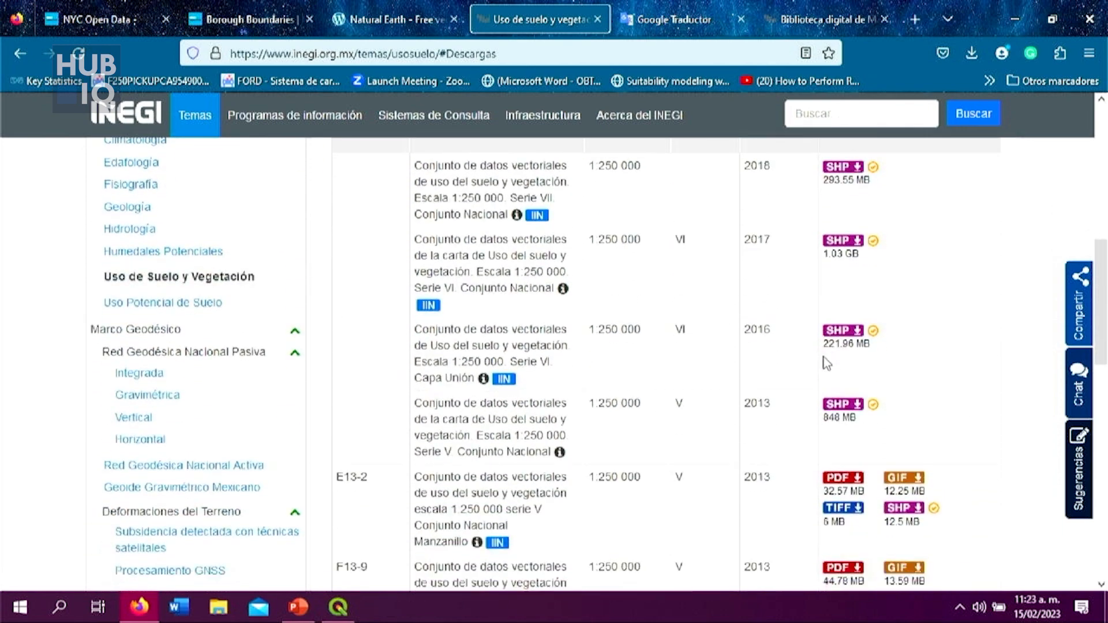
scroll(283, 372, "down", 4)
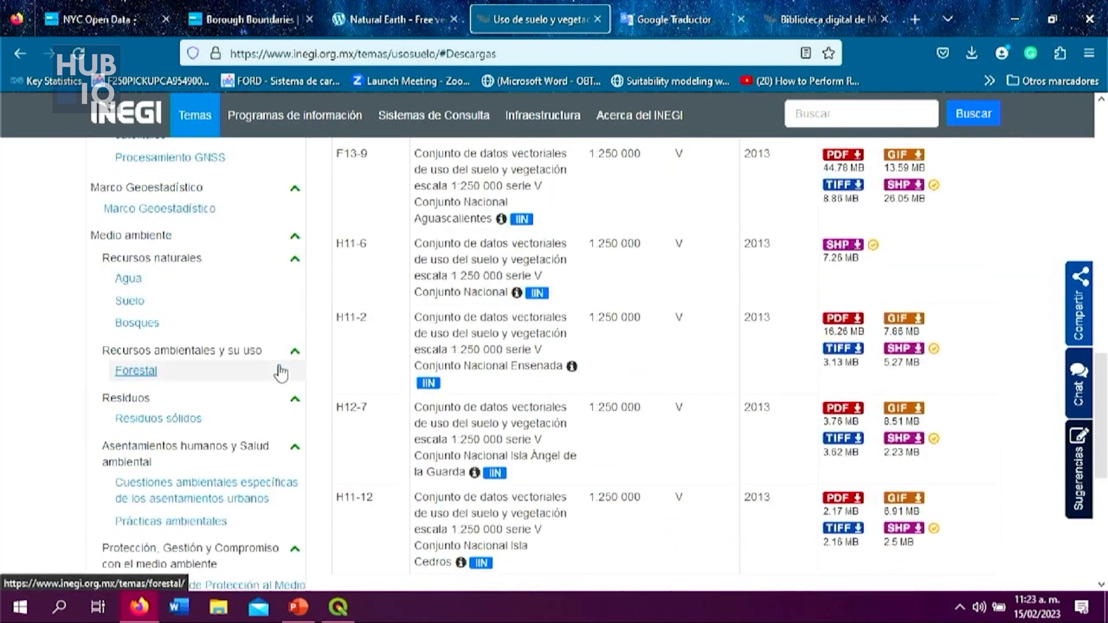
scroll(281, 373, "up", 10)
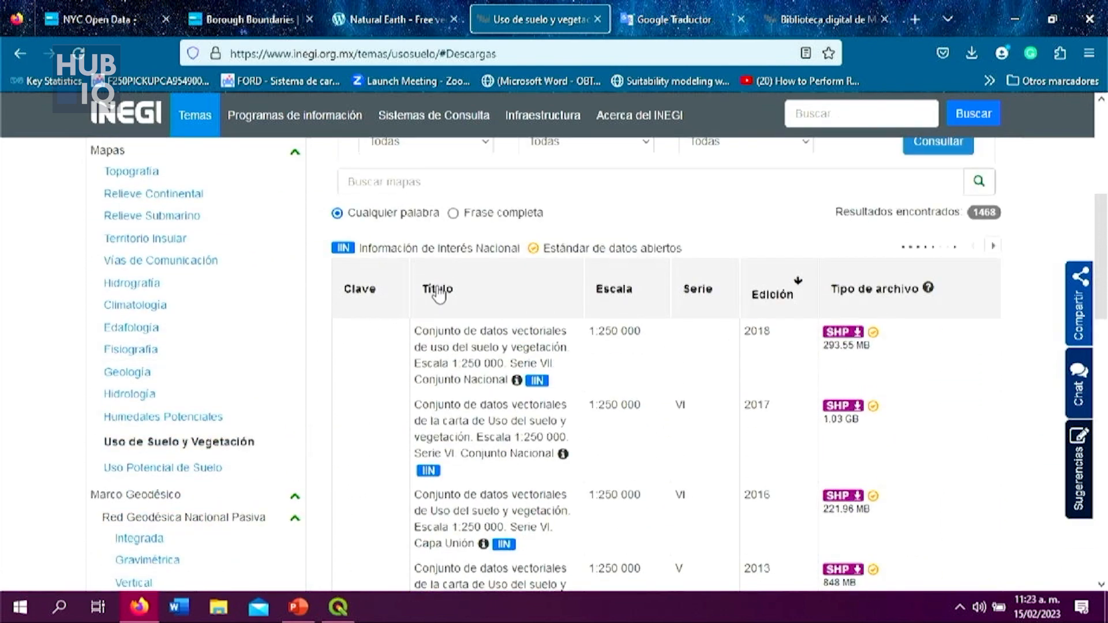
scroll(436, 287, "up", 1)
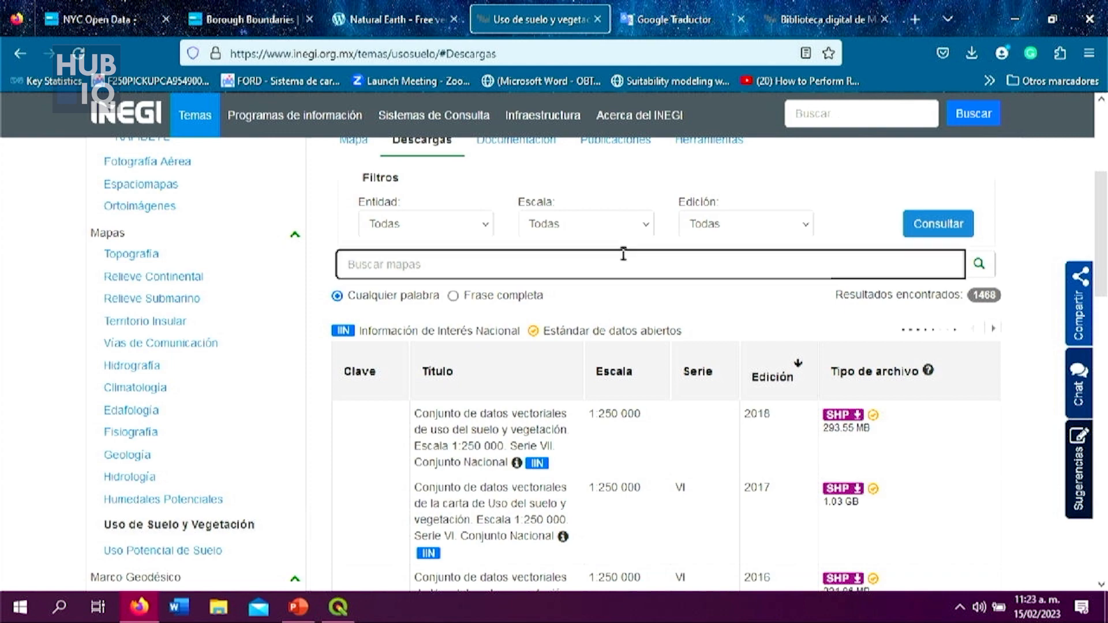
scroll(618, 250, "down", 2)
scroll(577, 231, "up", 6)
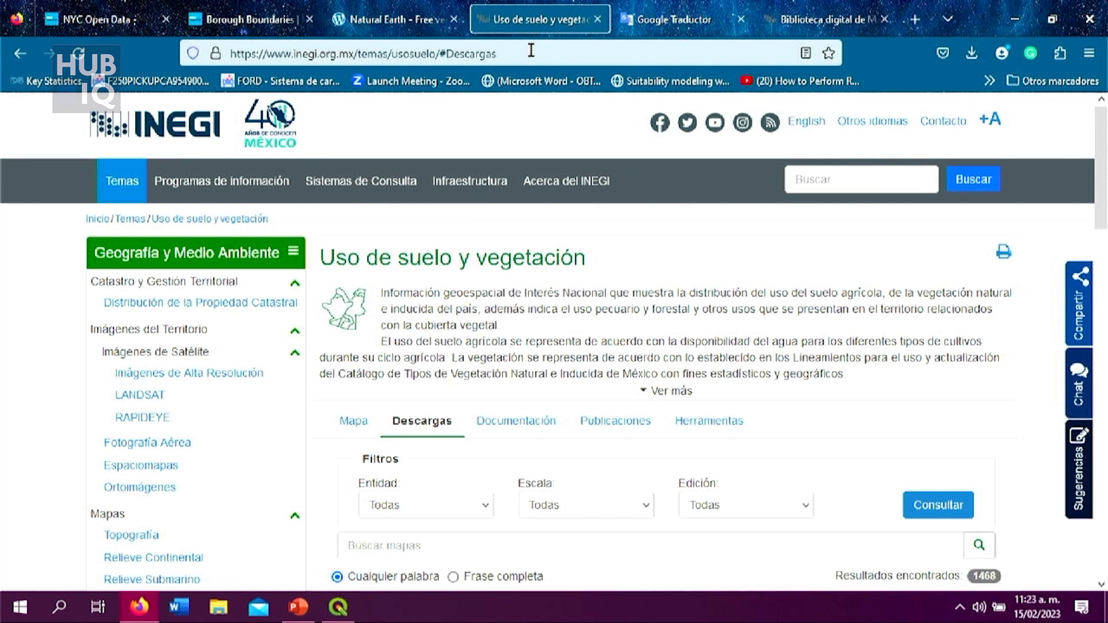
Step: Switch back to QGIS and hide the cdv_usuev250sVII_cnal layer
mouse_move(338, 606)
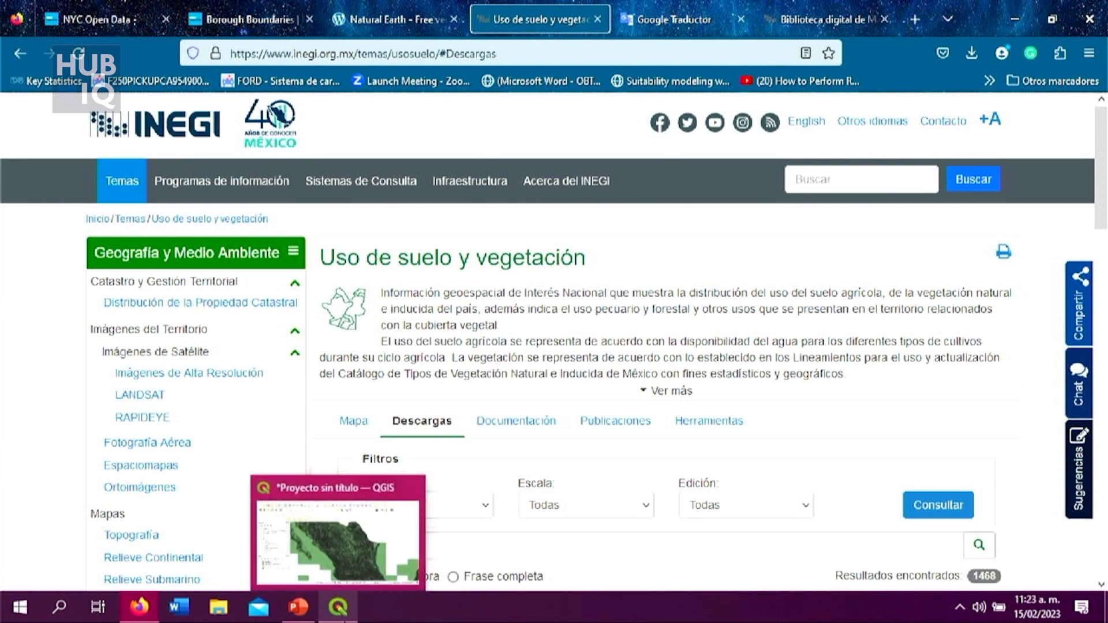
left_click(338, 537)
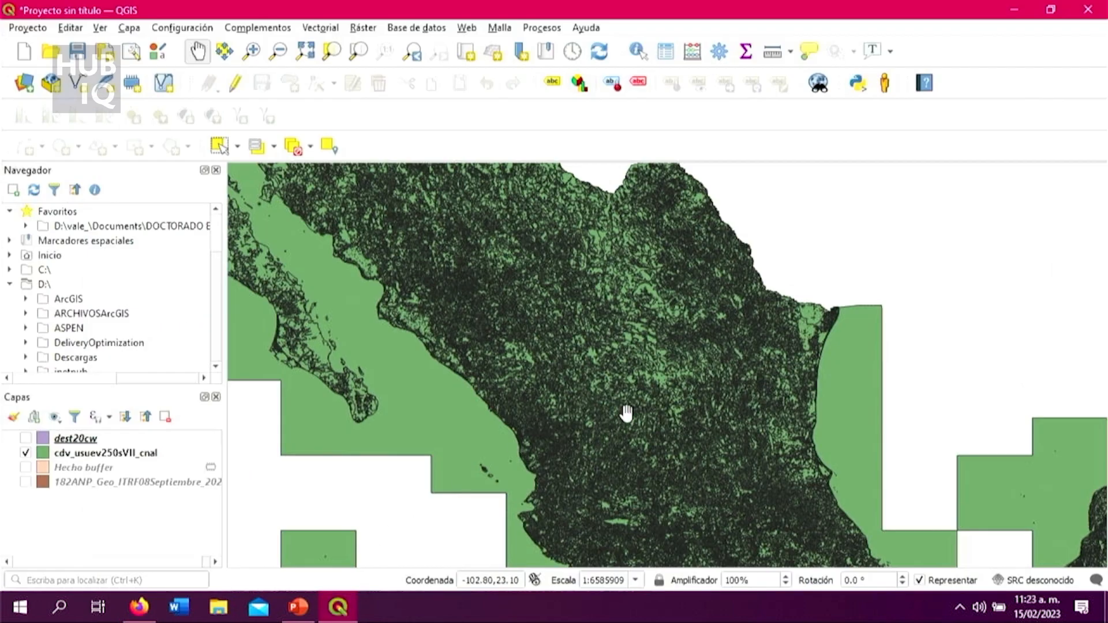
left_click_drag(628, 421, 637, 462)
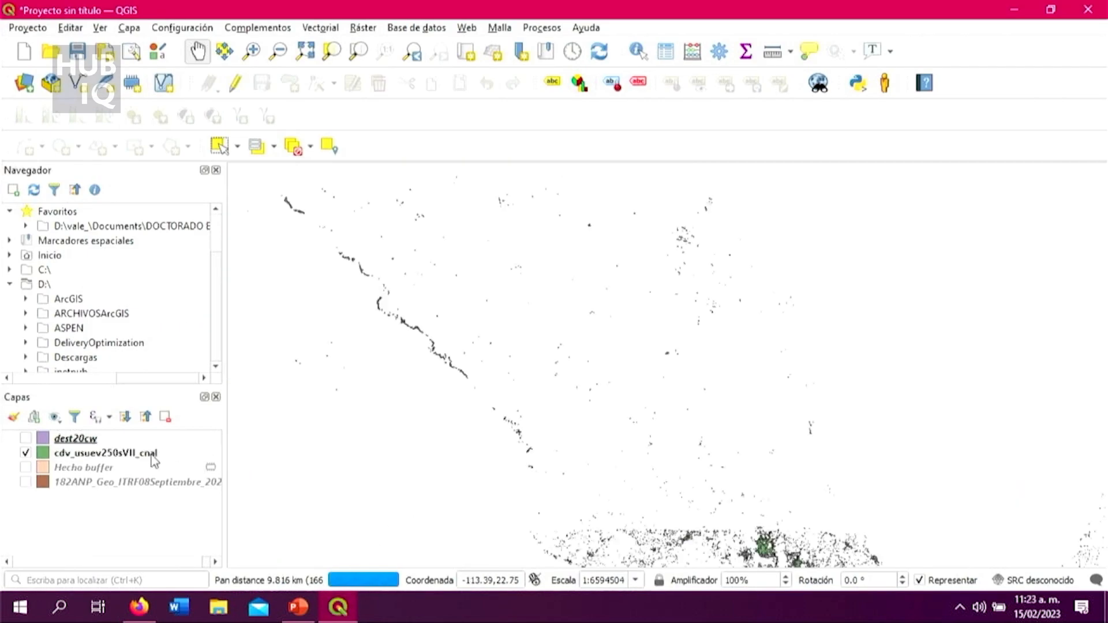
left_click(151, 454)
left_click(26, 453)
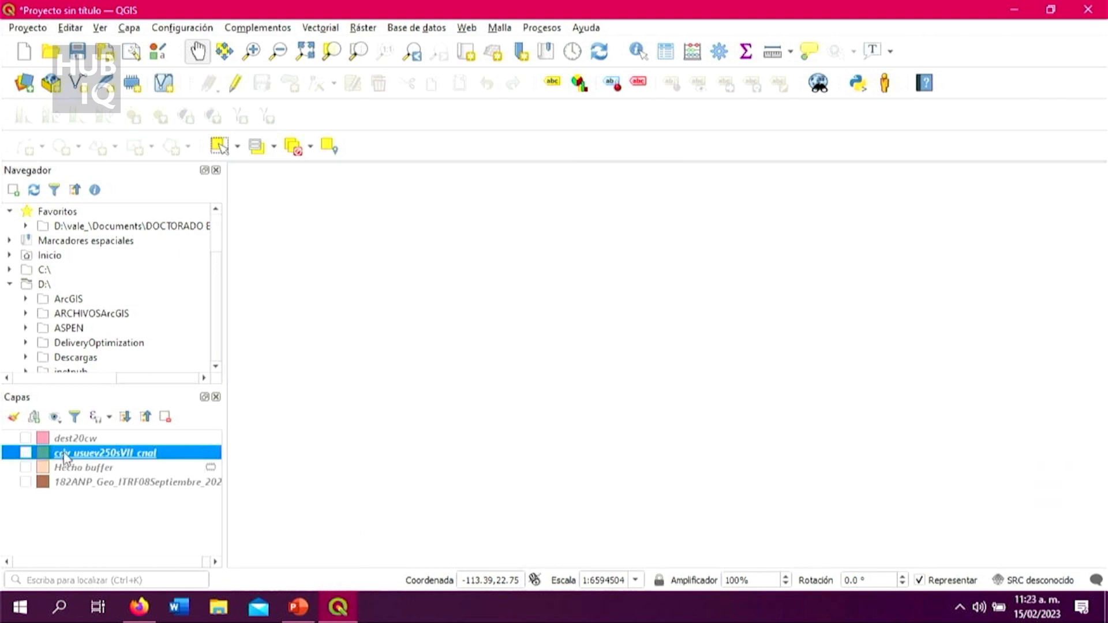
Step: Open the attribute table of cdv_usuev250sVII_cnal and widen the DESCRIPCIO column until the land use descriptions are readable
right_click(63, 459)
left_click(163, 297)
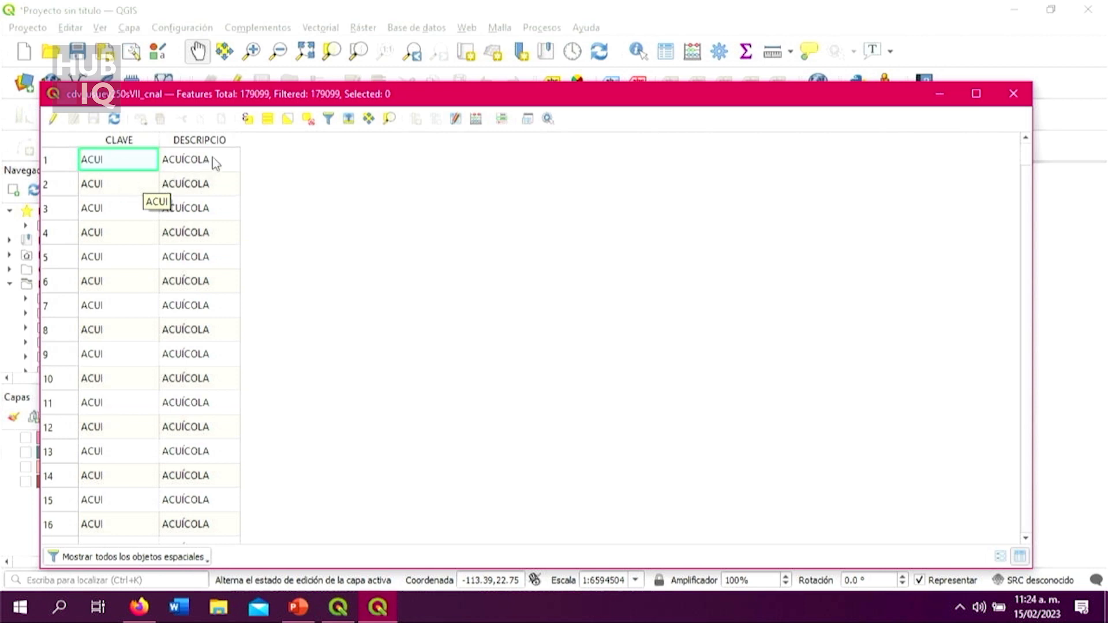
scroll(209, 261, "down", 19)
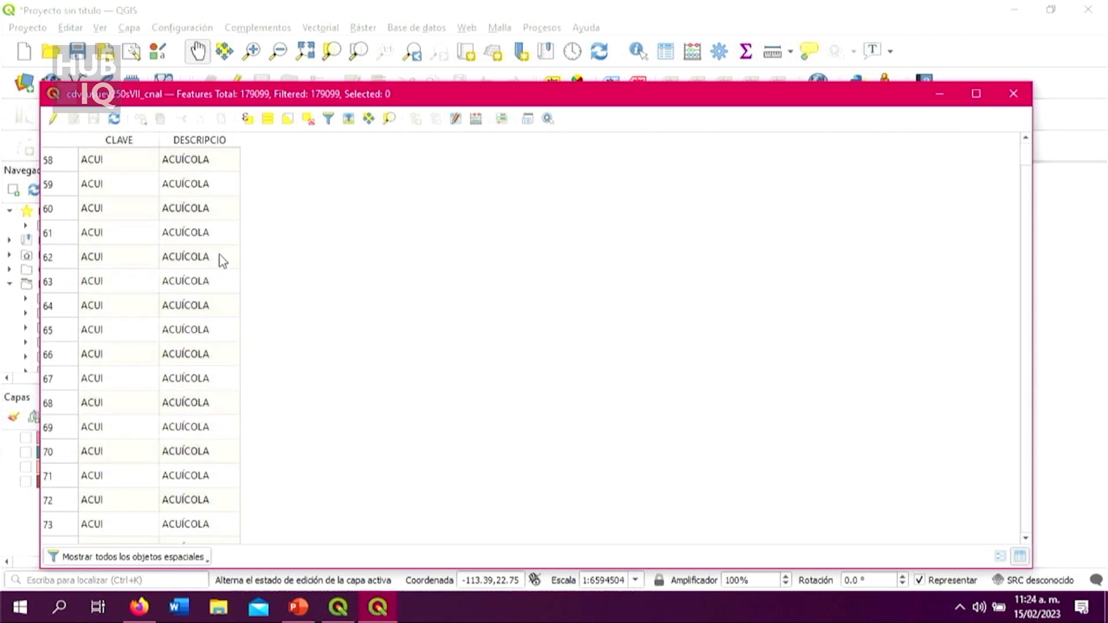
scroll(221, 261, "down", 4)
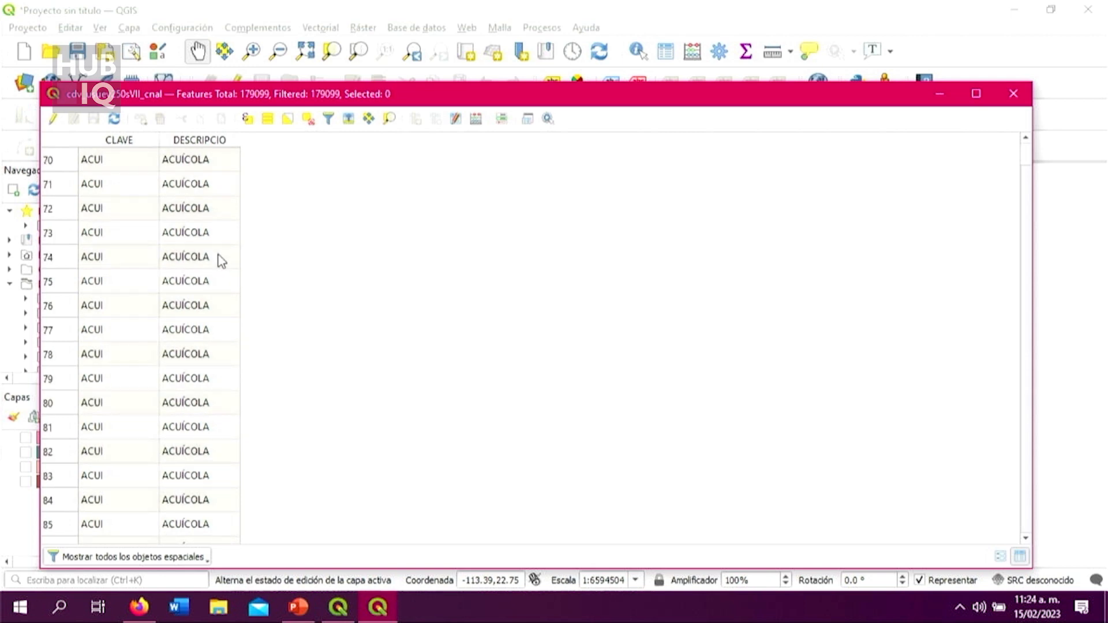
scroll(178, 343, "down", 5)
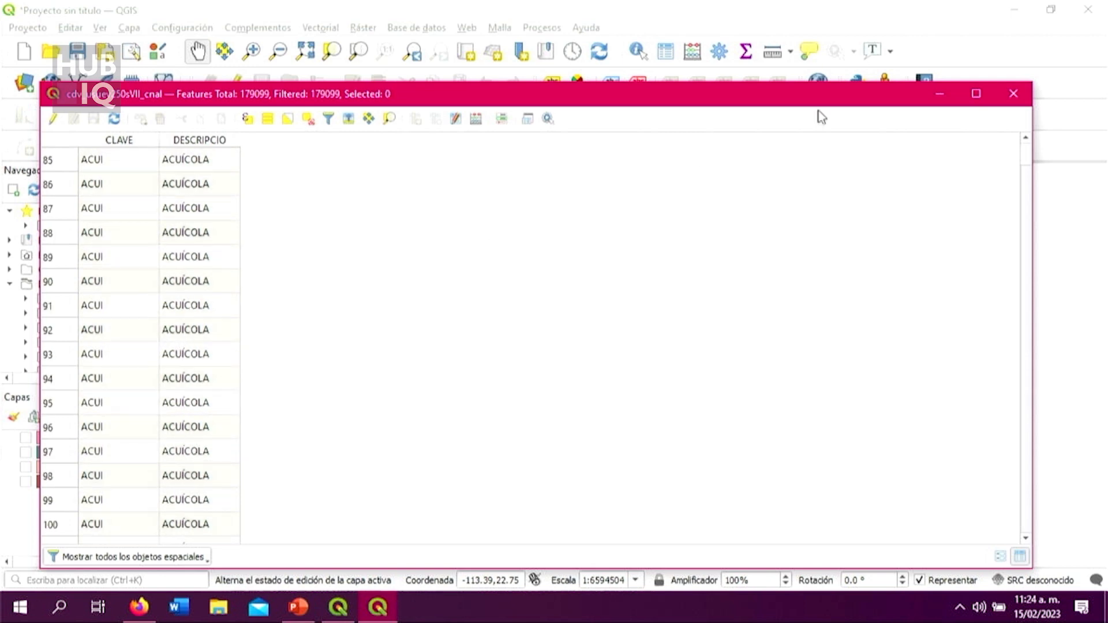
left_click_drag(1021, 149, 1030, 184)
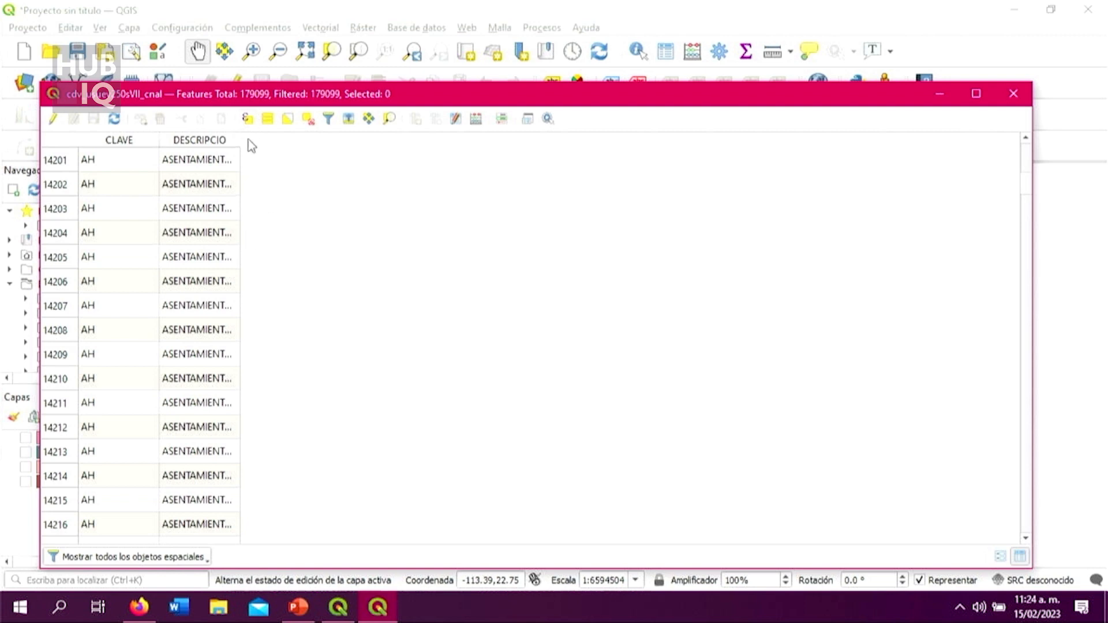
left_click_drag(239, 139, 398, 208)
scroll(573, 248, "down", 12)
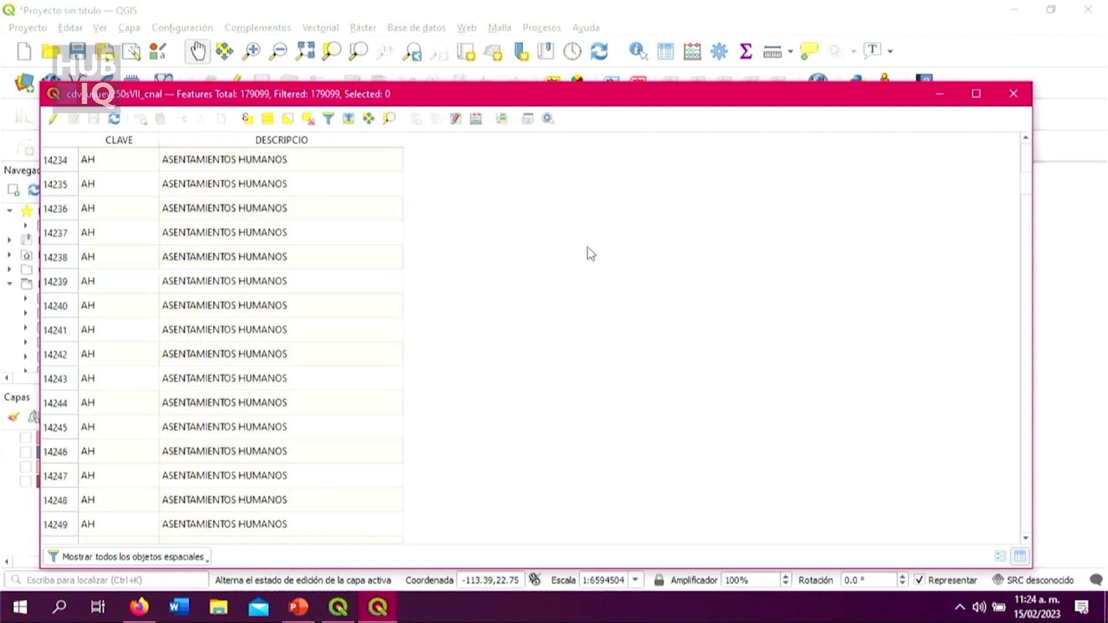
Step: Examine the CLAVE codes and DESCRIPCIO land use and vegetation classes through to the last records of the table
left_click_drag(1023, 186, 1026, 218)
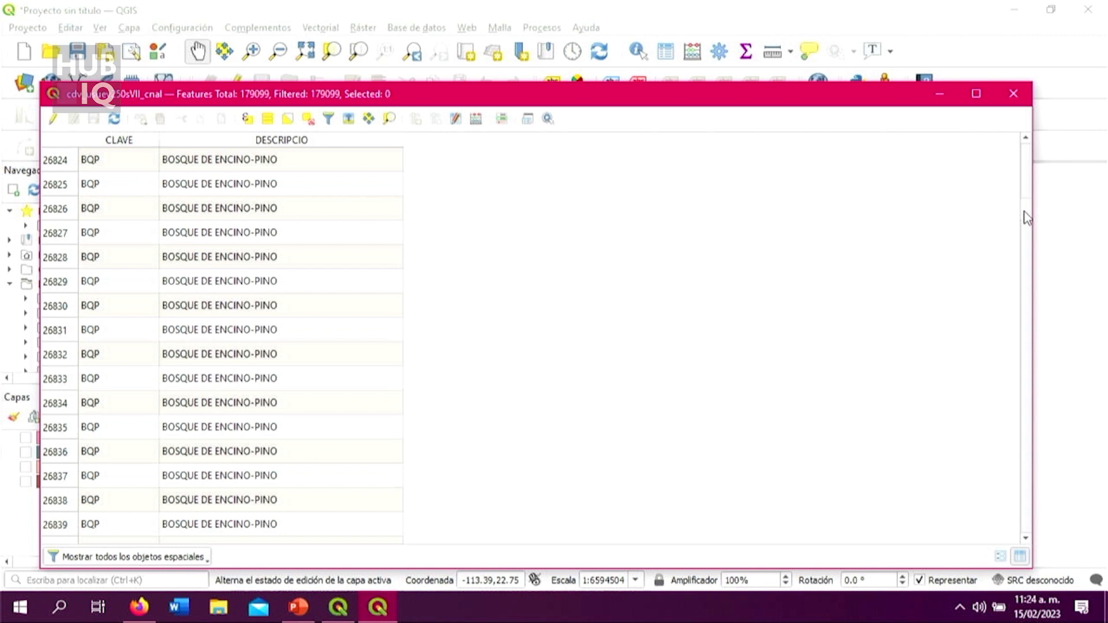
left_click_drag(1027, 218, 1026, 258)
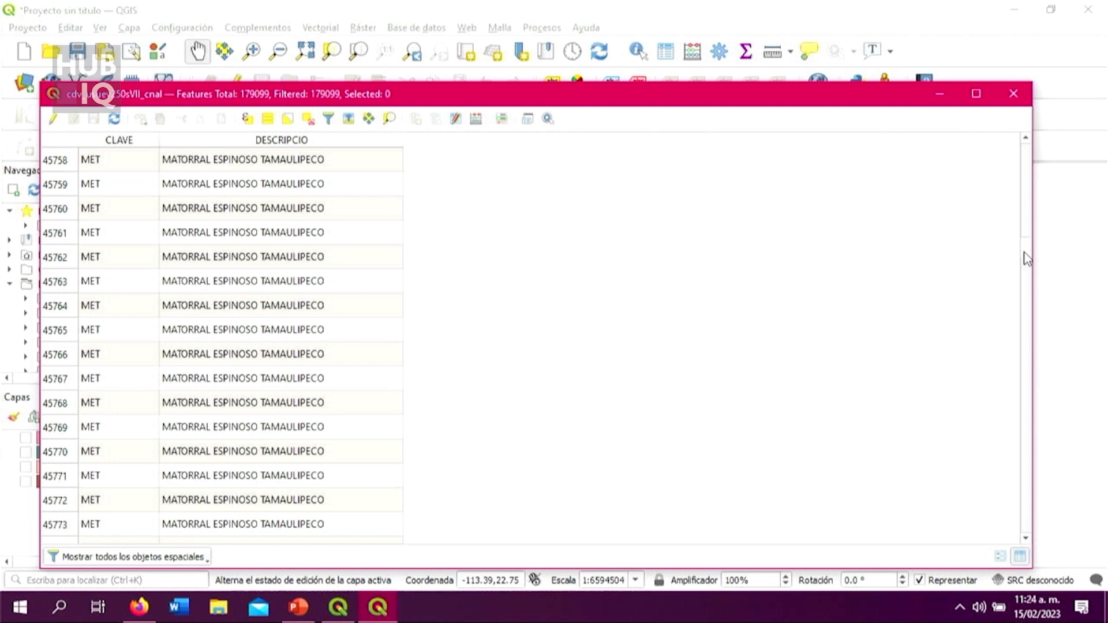
left_click_drag(1026, 258, 1026, 344)
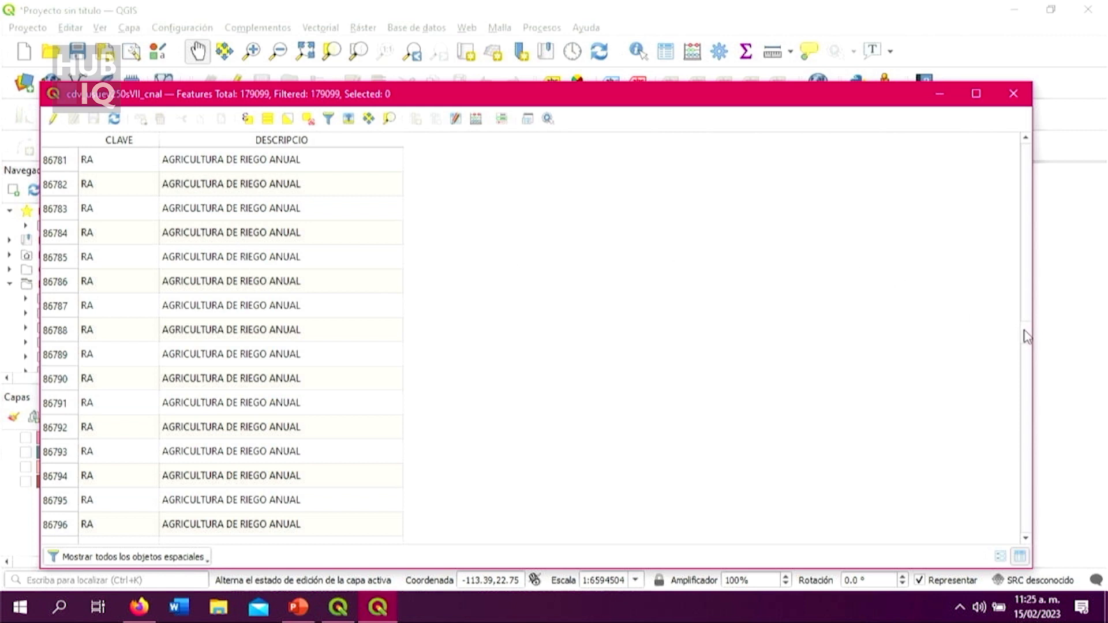
left_click_drag(1023, 329, 1023, 349)
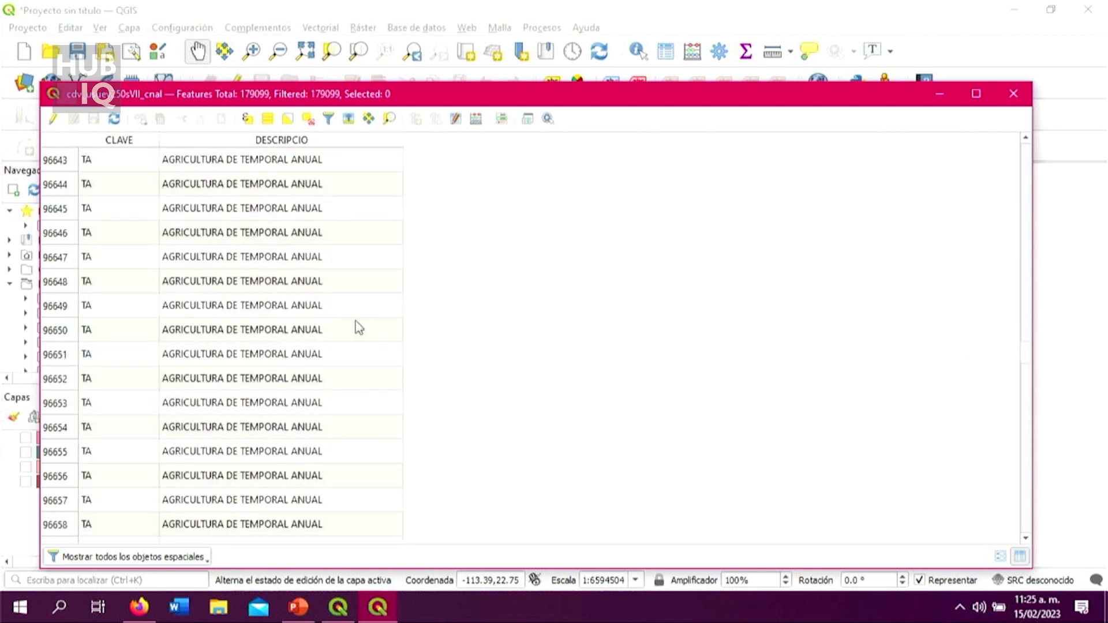
left_click_drag(1026, 356, 1028, 448)
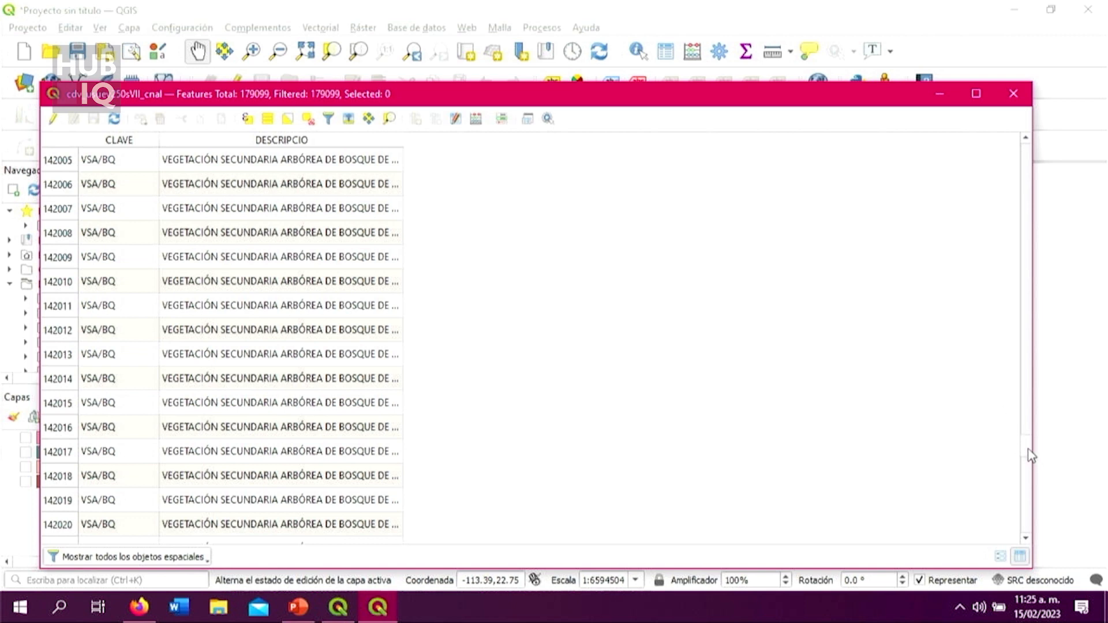
left_click_drag(1031, 456, 1032, 460)
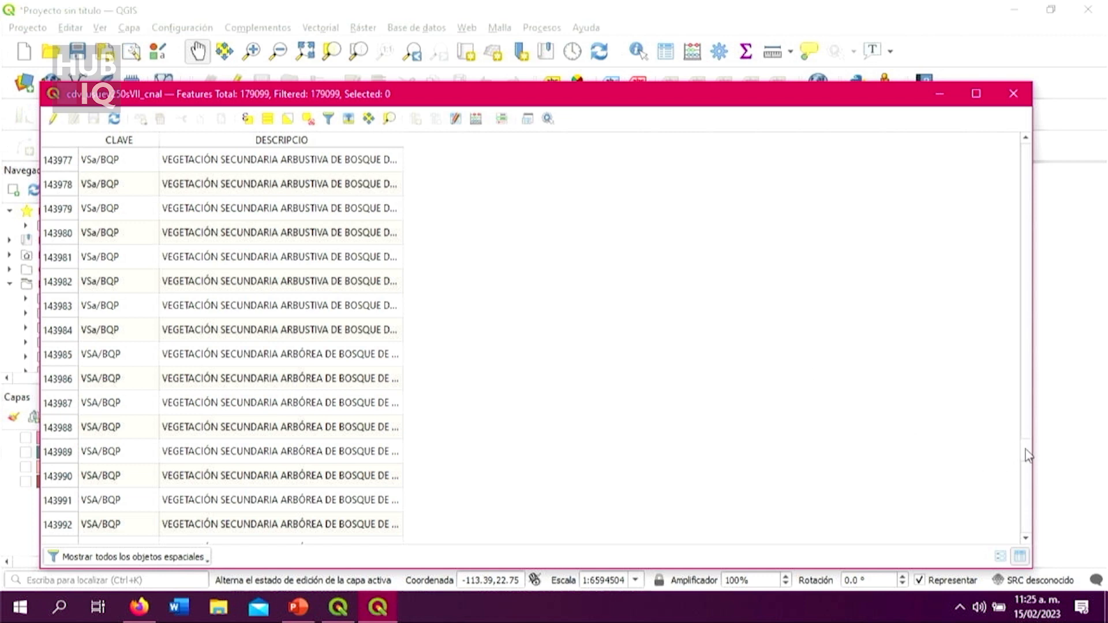
left_click_drag(1031, 456, 1031, 460)
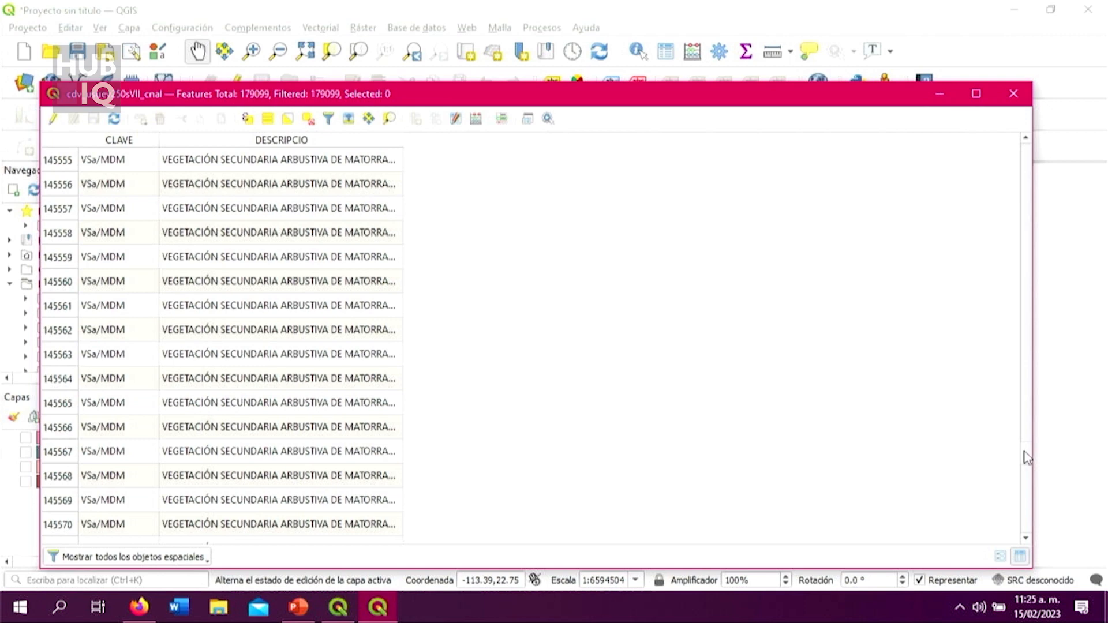
left_click_drag(1027, 458, 1033, 540)
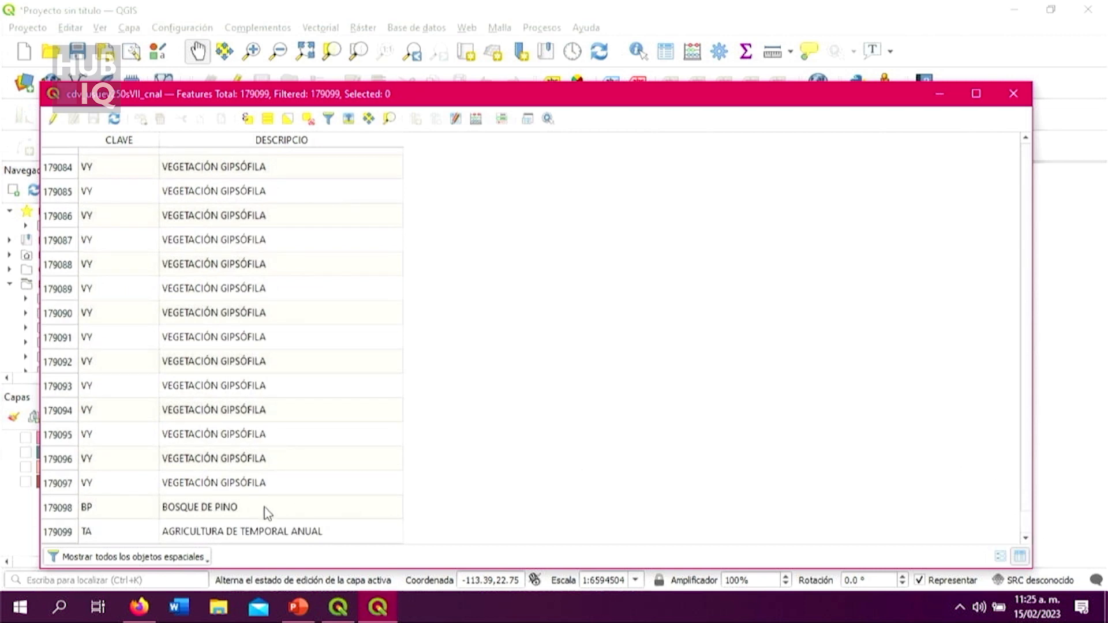
scroll(554, 504, "up", 3)
scroll(559, 506, "up", 13)
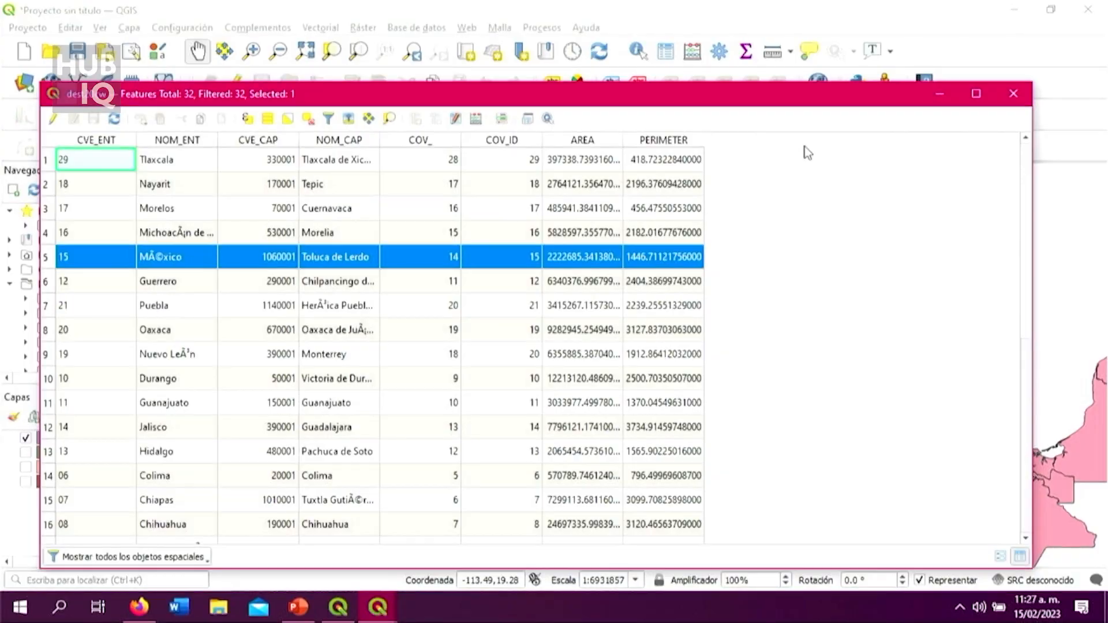
Step: Minimize the attribute table and inspect the selected state among the dest20cw state boundaries on the map
left_click(940, 95)
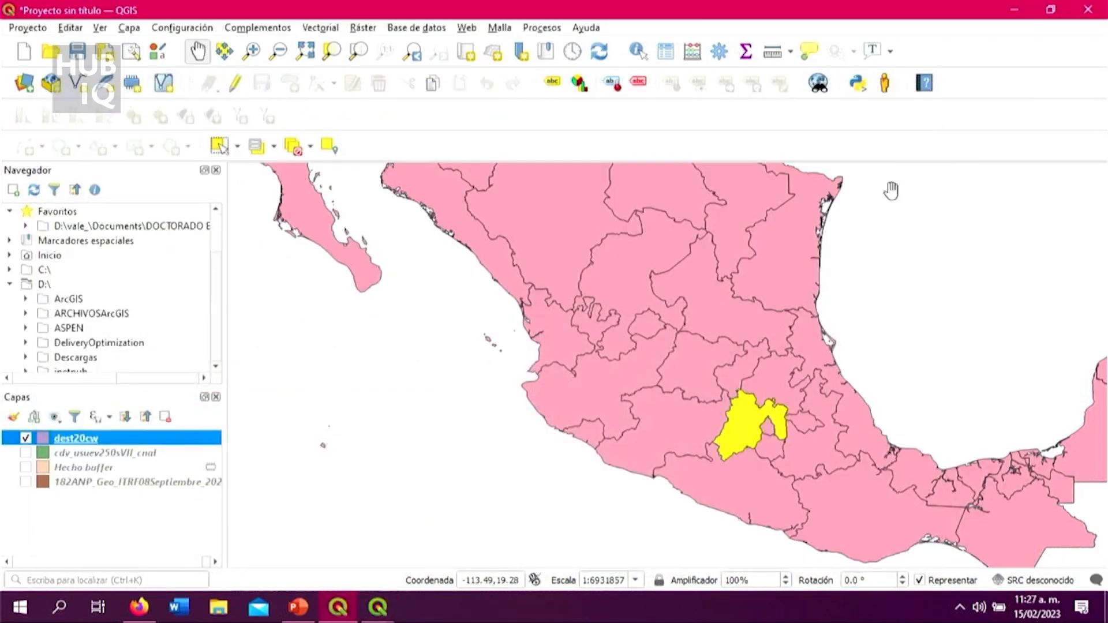
left_click_drag(773, 323, 795, 440)
scroll(795, 441, "down", 1)
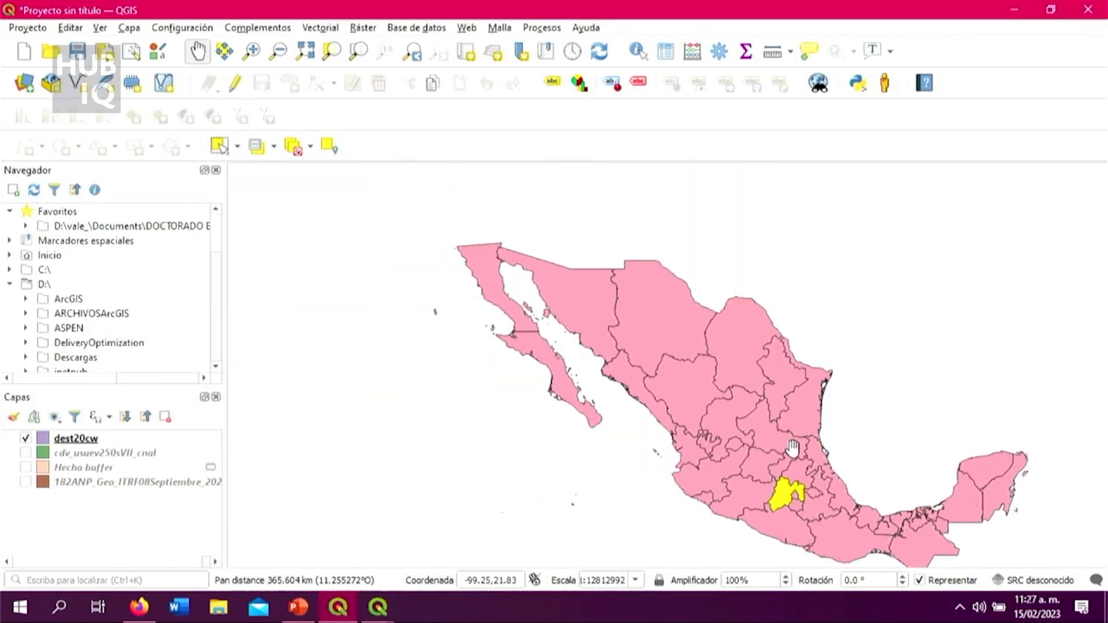
scroll(792, 448, "up", 1)
left_click_drag(814, 448, 779, 334)
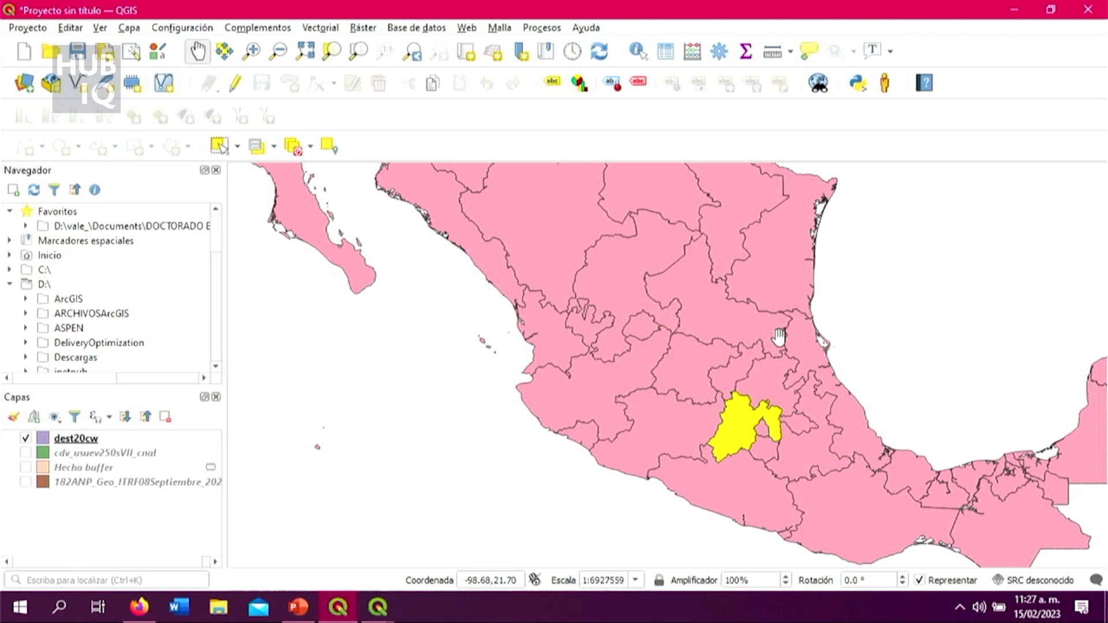
left_click(151, 441)
right_click(155, 442)
left_click_drag(762, 296, 729, 379)
scroll(715, 330, "down", 1)
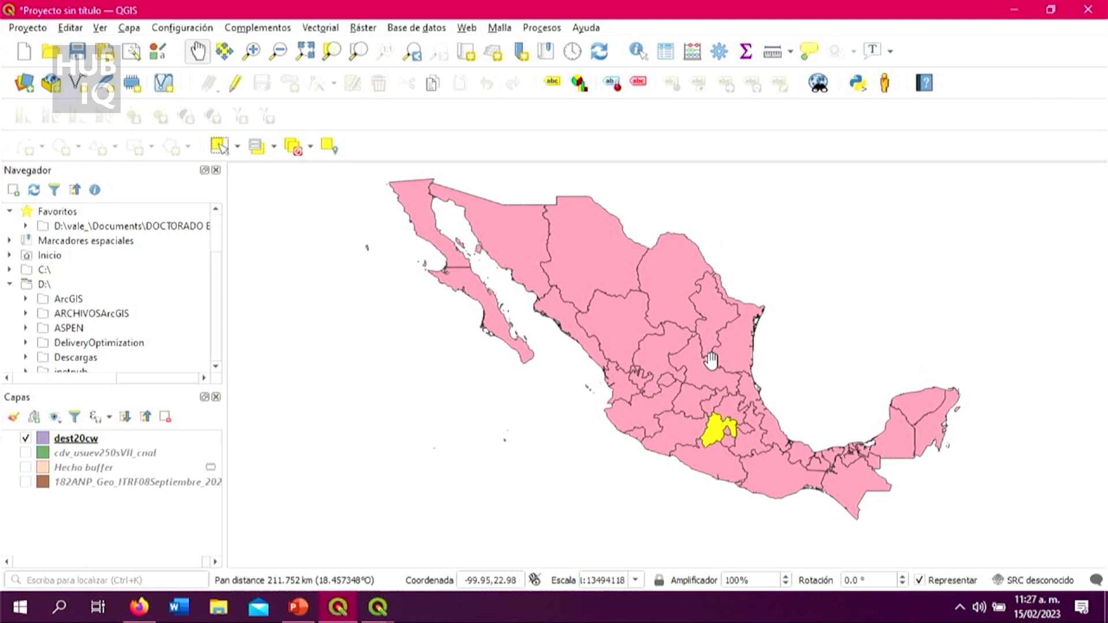
scroll(749, 374, "up", 1)
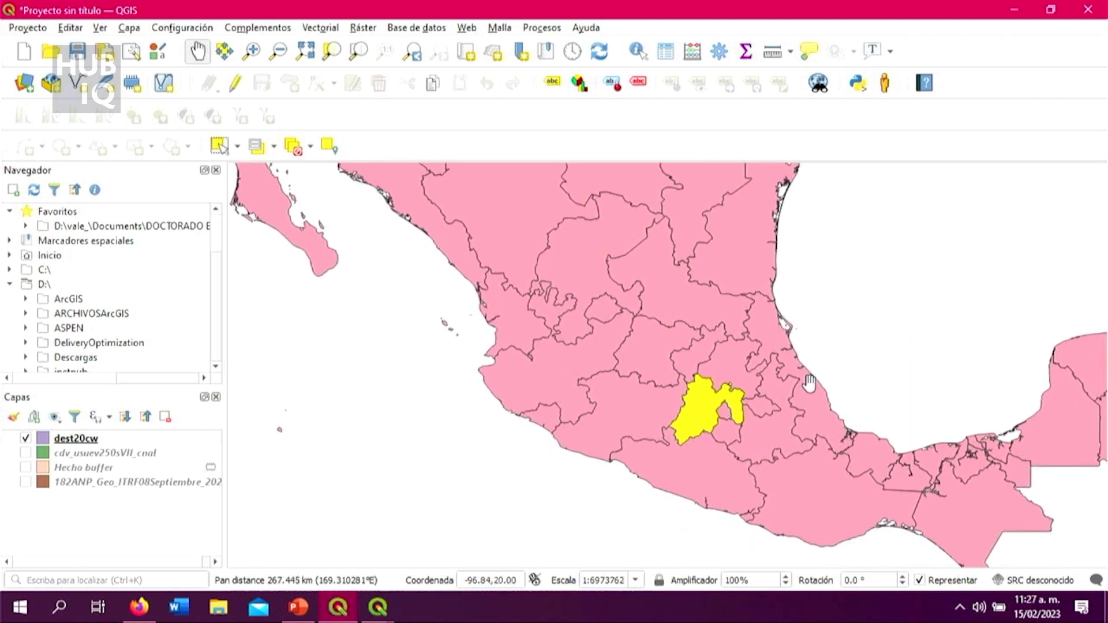
scroll(809, 382, "down", 1)
left_click_drag(809, 382, 782, 448)
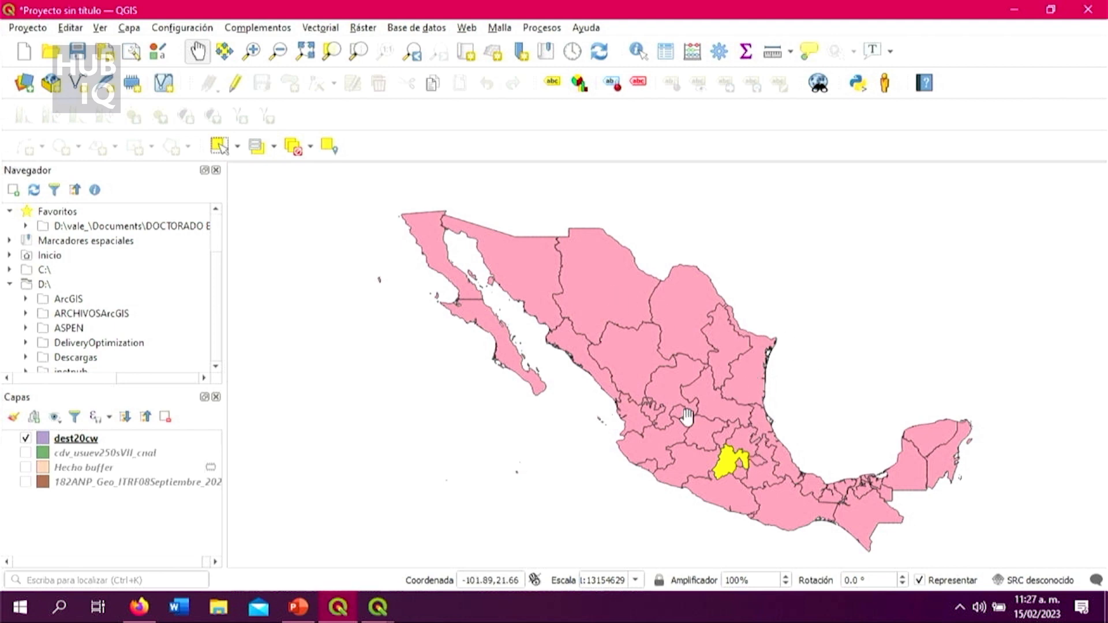
scroll(740, 444, "up", 1)
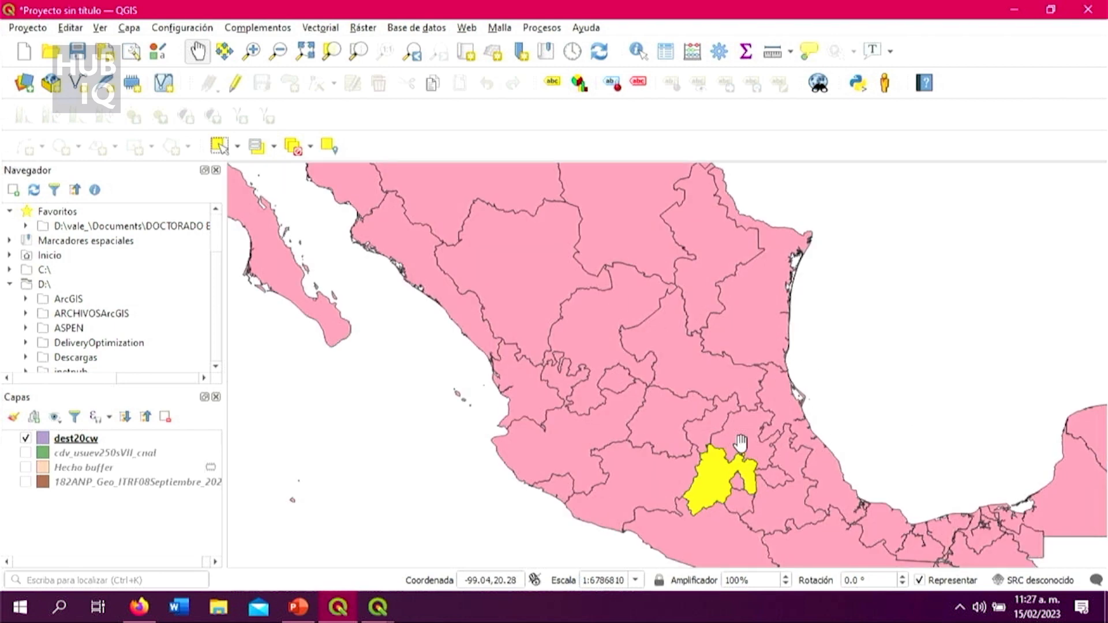
left_click_drag(741, 444, 749, 429)
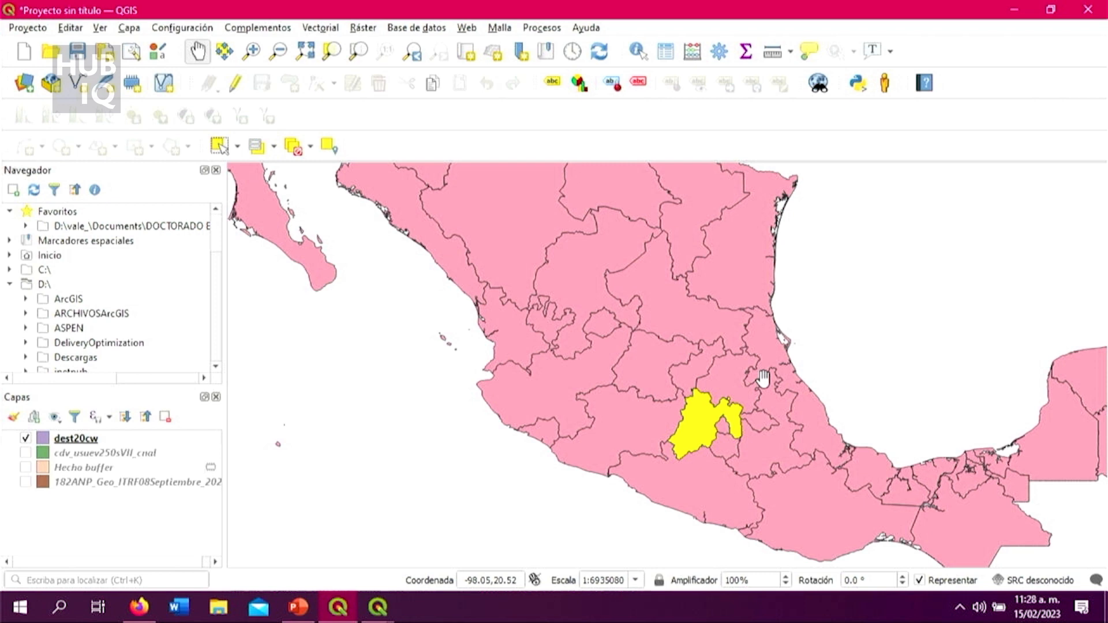
Step: Open the attribute table of the dest20cw layer to view the records of the states
left_click(136, 440)
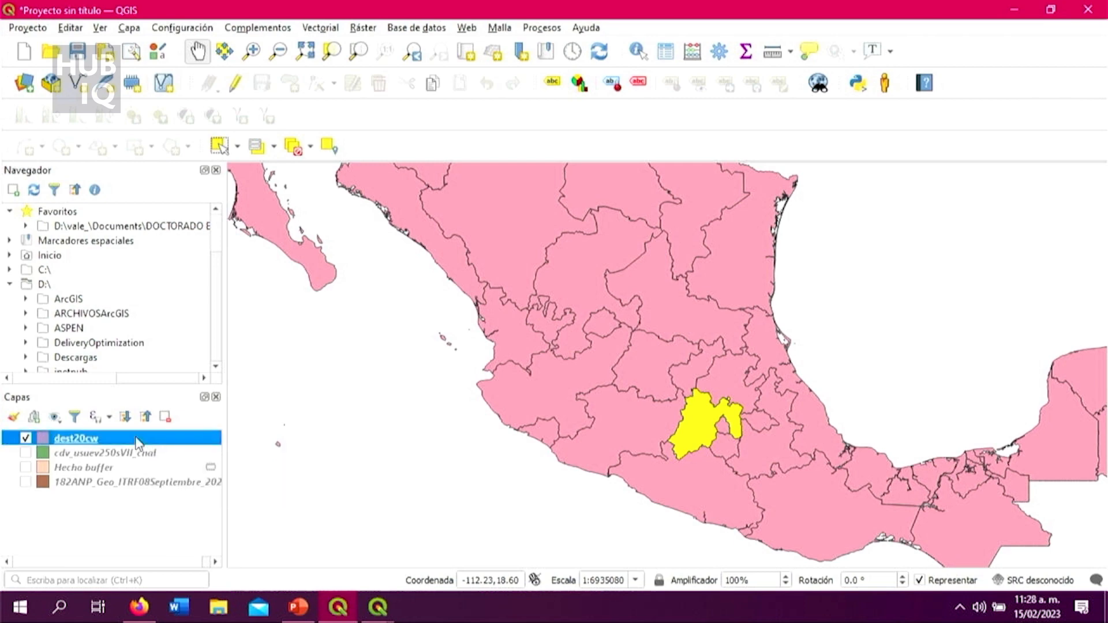
right_click(136, 445)
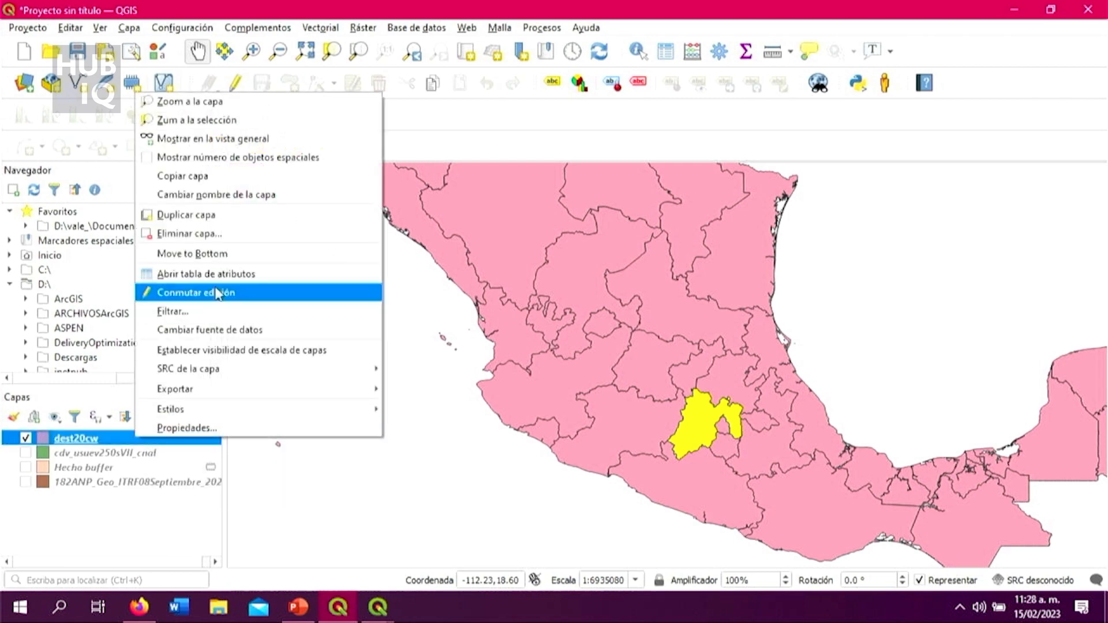
left_click(231, 273)
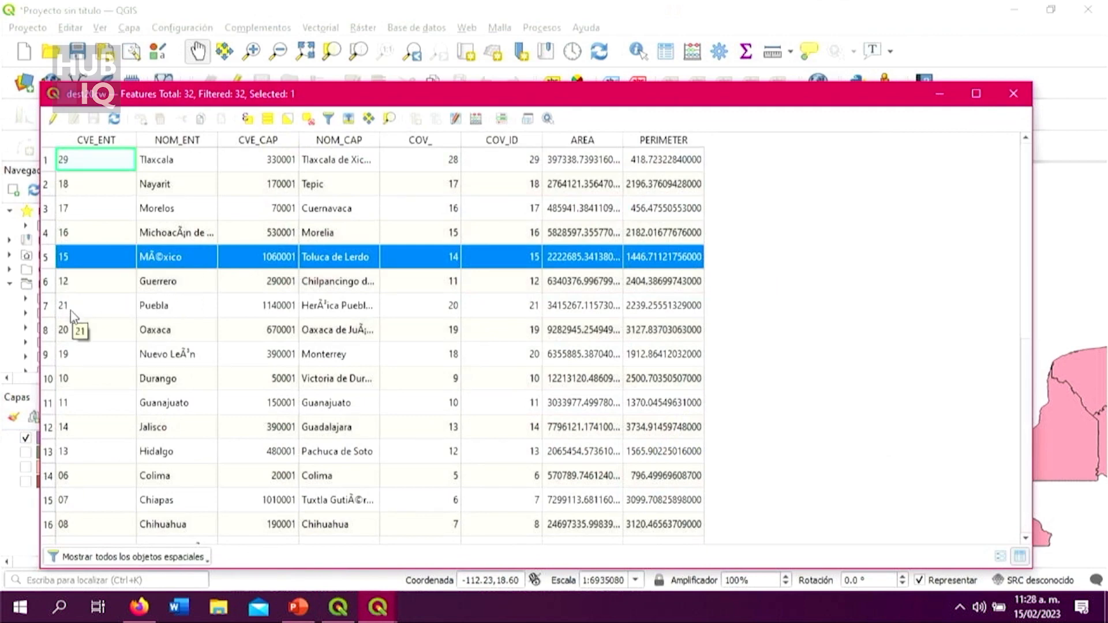
Step: Select the Puebla record in the dest20cw attribute table and minimize the table to return to the map
scroll(64, 327, "down", 1)
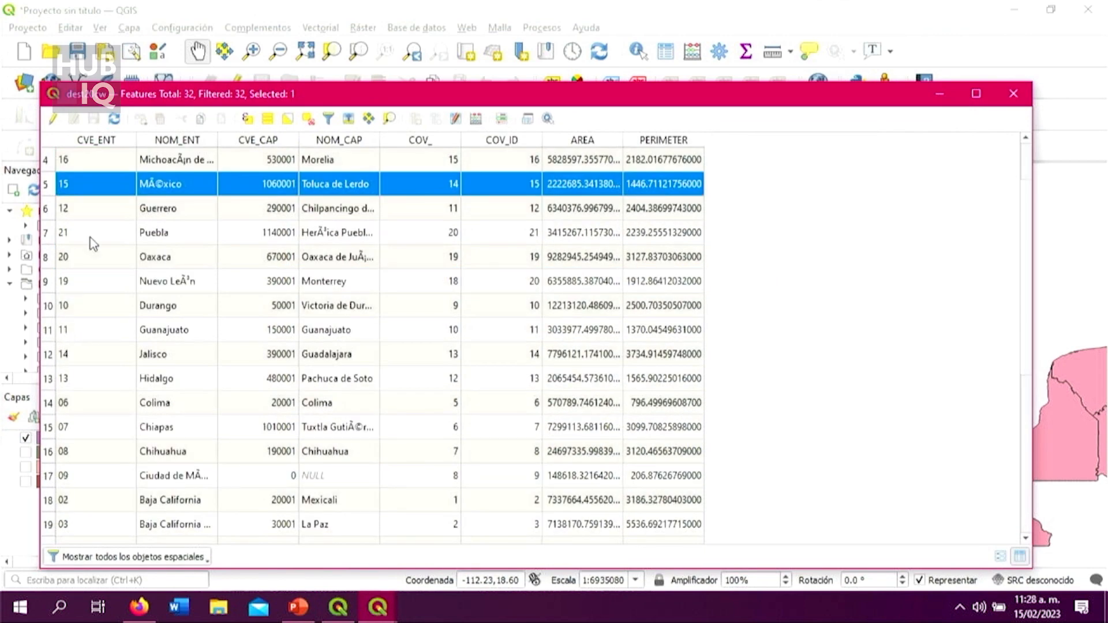
left_click(51, 238)
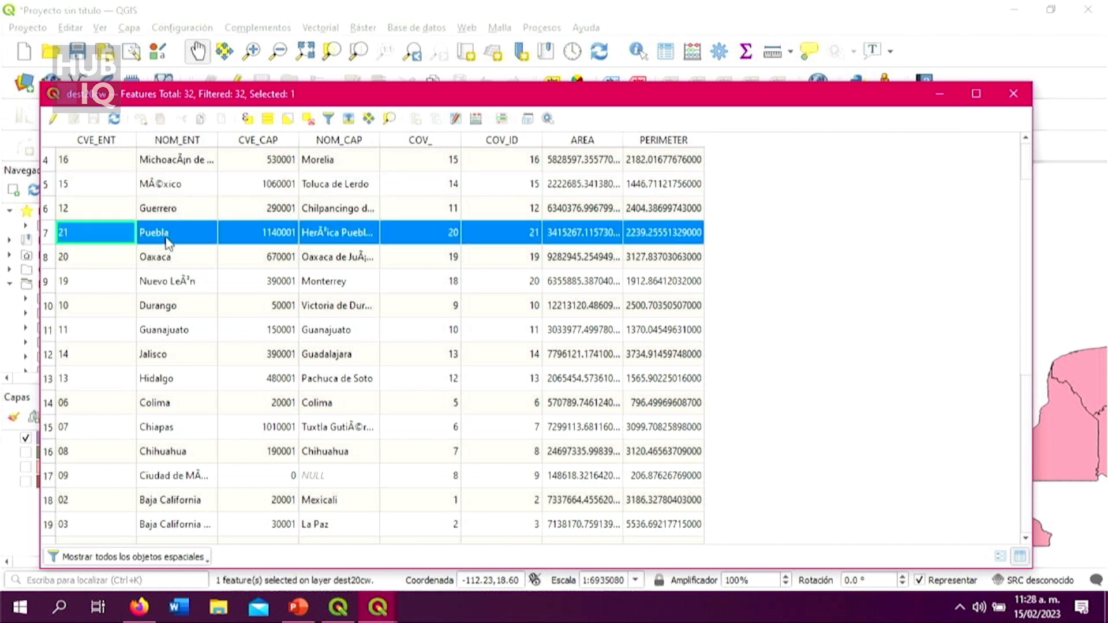
left_click(51, 233)
left_click(939, 93)
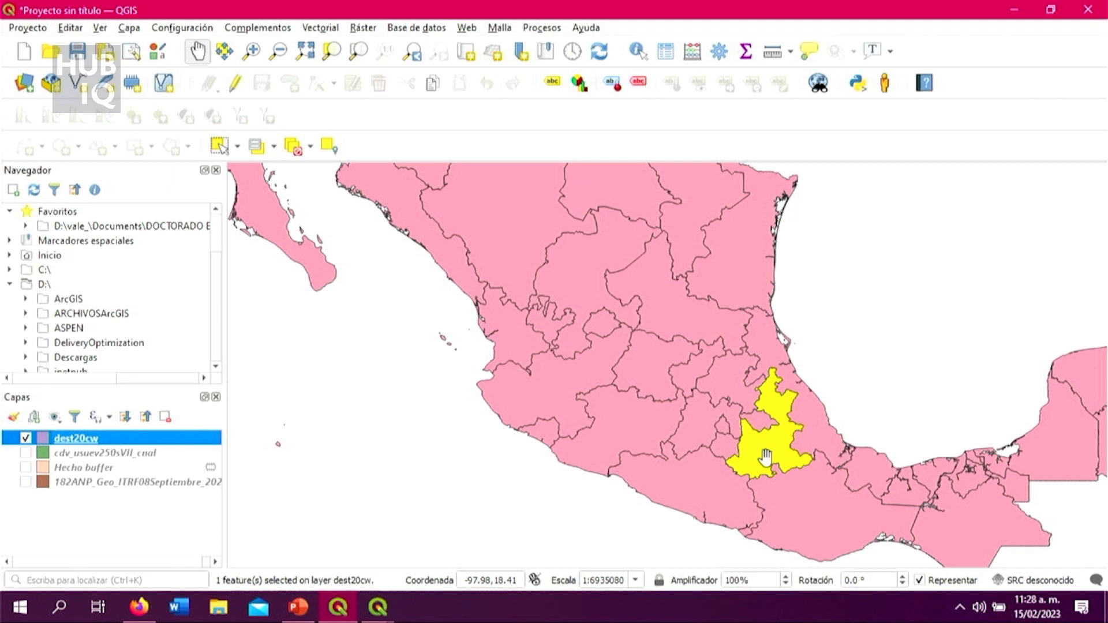
Step: Start exporting only the selected dest20cw feature as an ESRI shapefile, with the file name puebla_tiposuelo
right_click(140, 444)
mouse_move(176, 394)
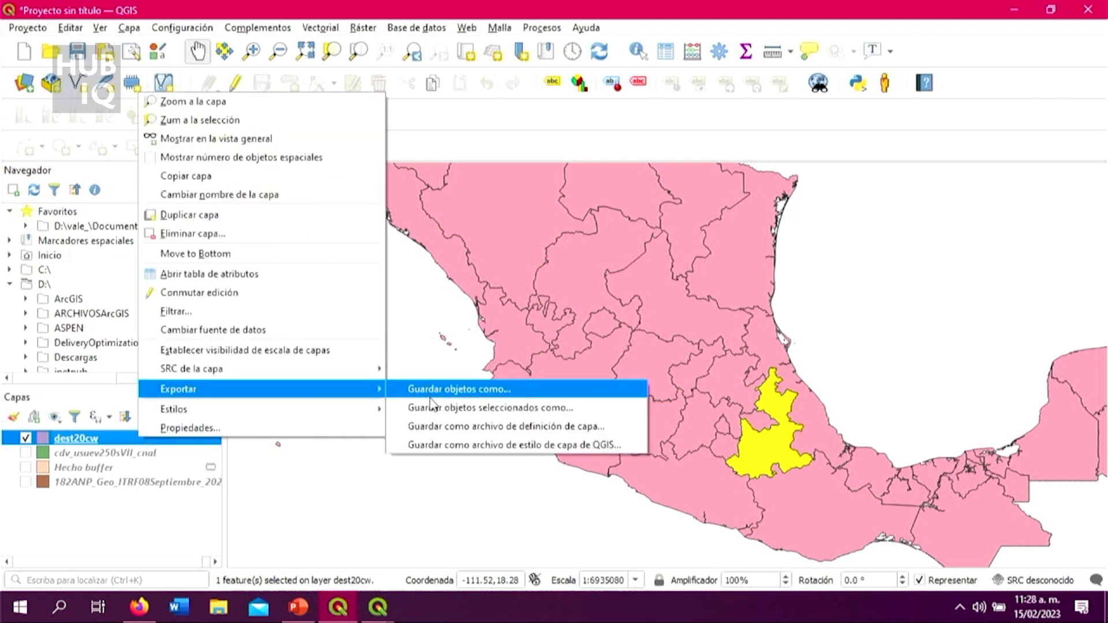
left_click(484, 410)
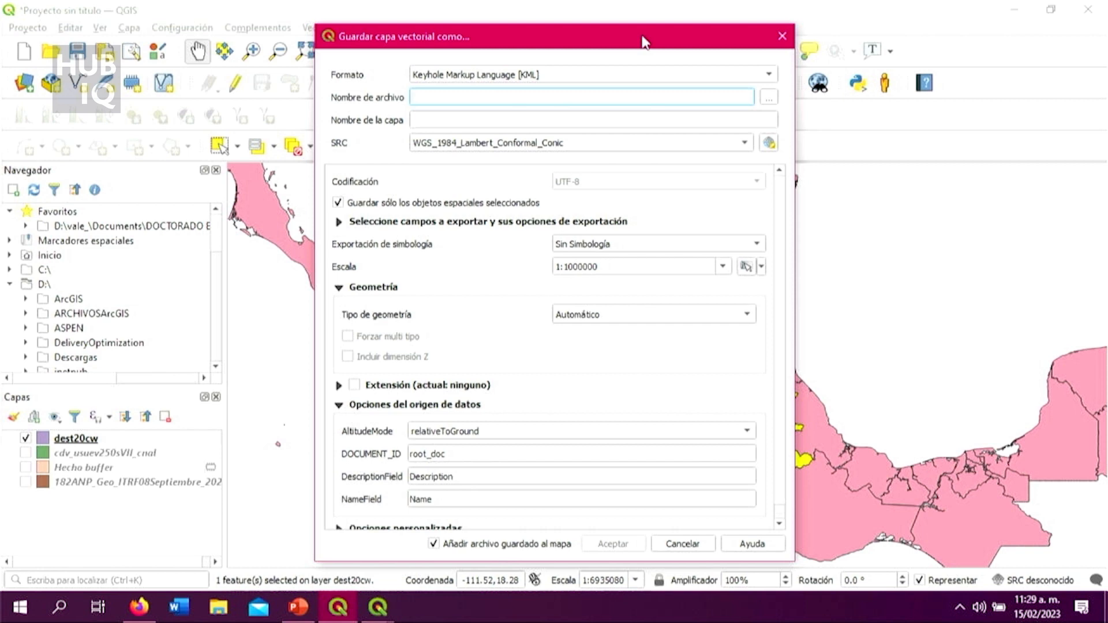
left_click(667, 72)
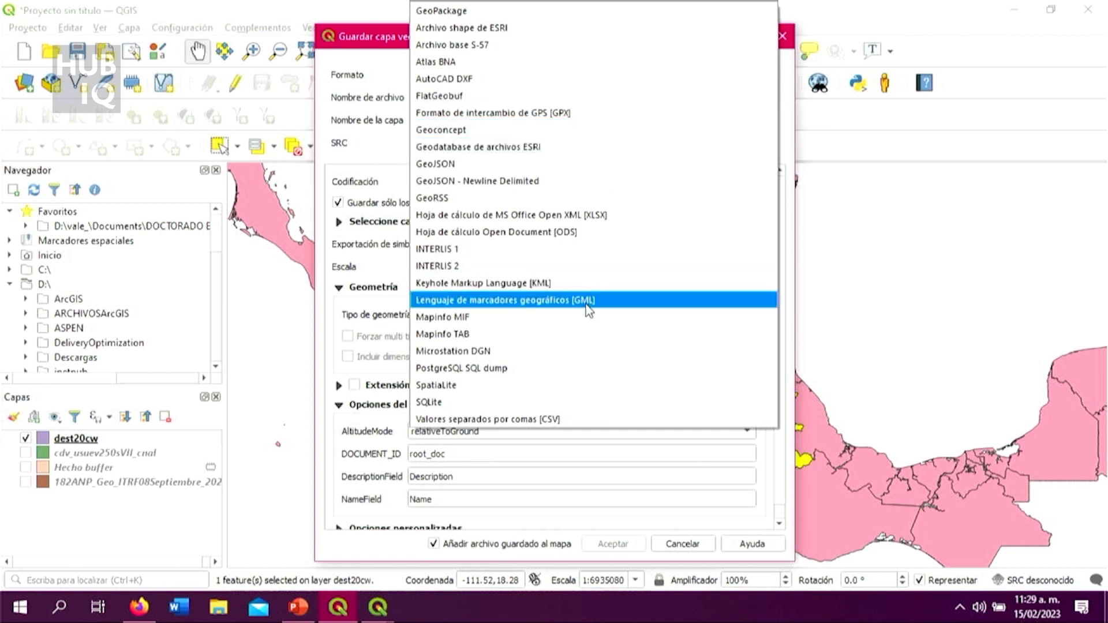
left_click(615, 27)
left_click(728, 98)
type("p")
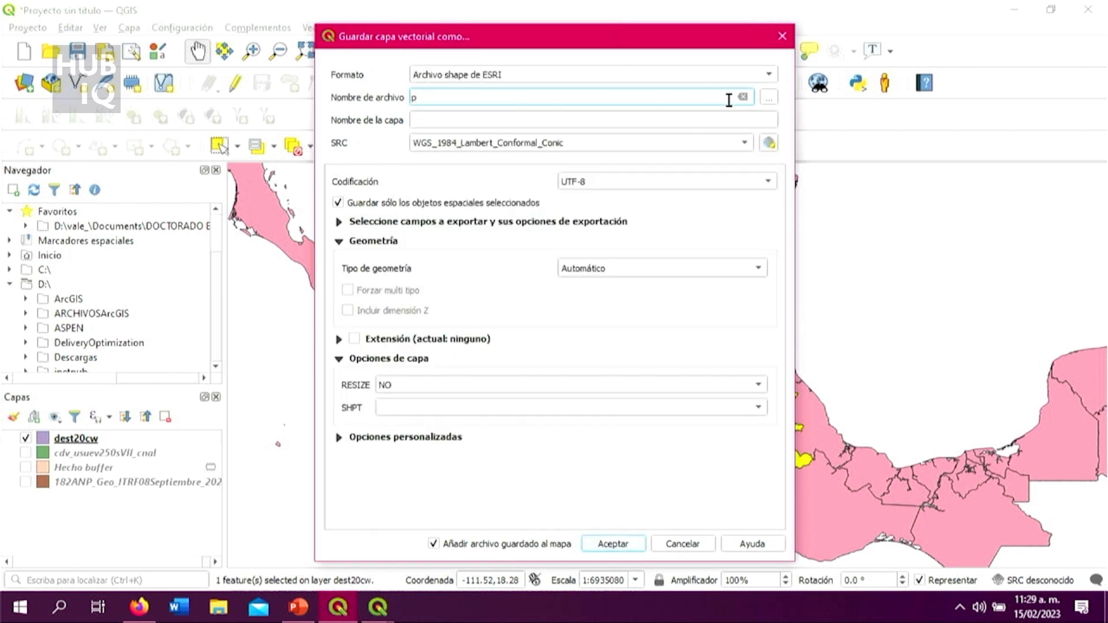
type("uebla_tiposuelo")
Step: Set the export's coordinate reference system to the project CRS MEXICO_ITRF_2008 and choose UTF-8 encoding
left_click(744, 143)
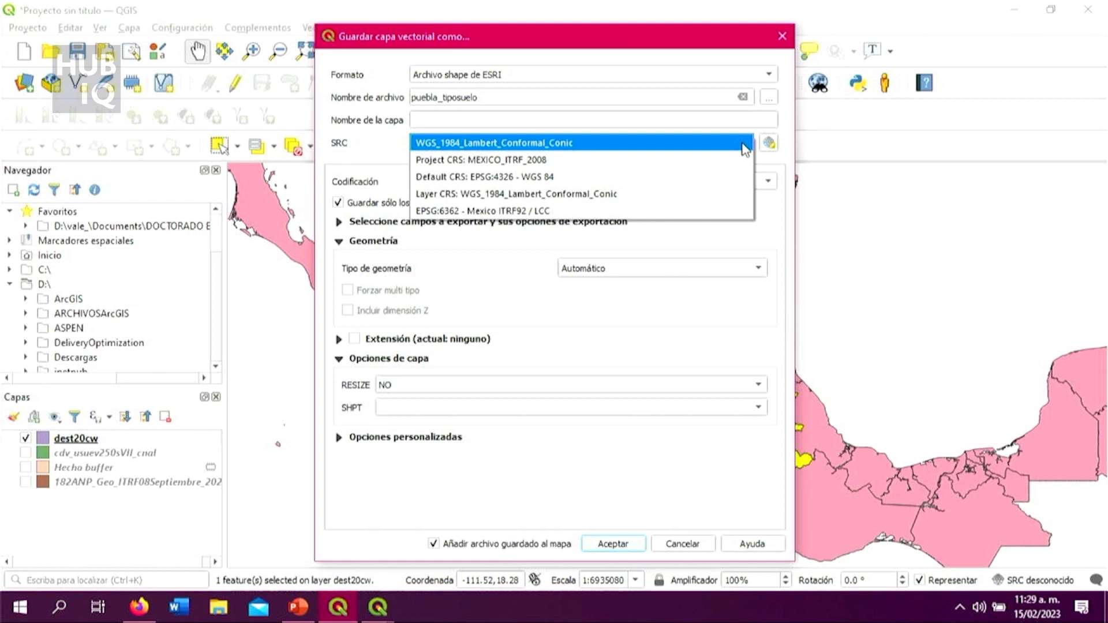
left_click(667, 166)
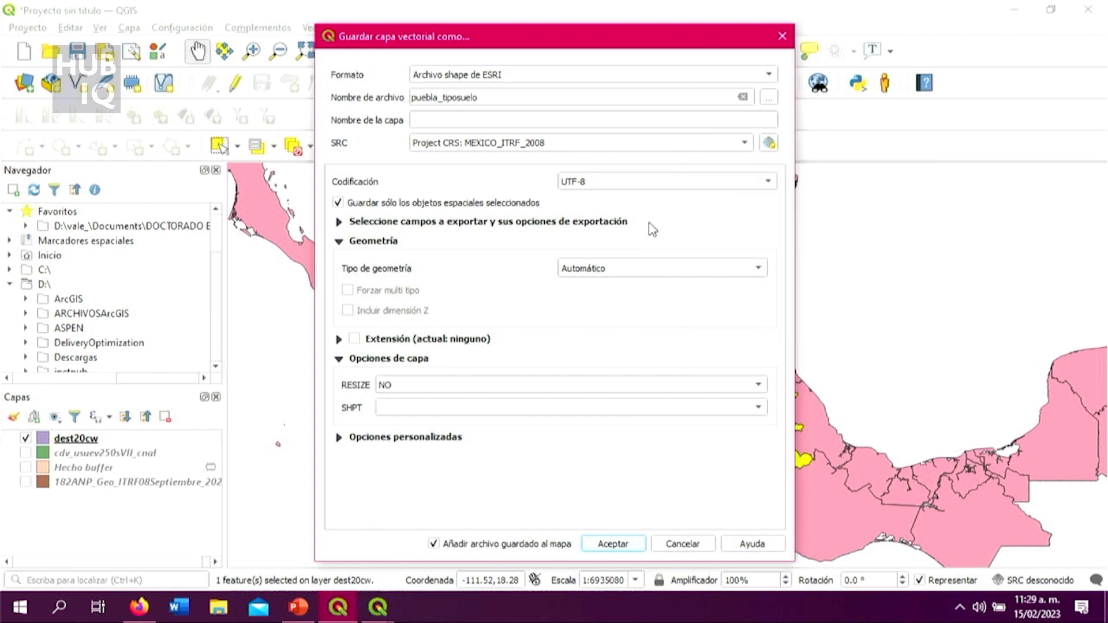
left_click(605, 182)
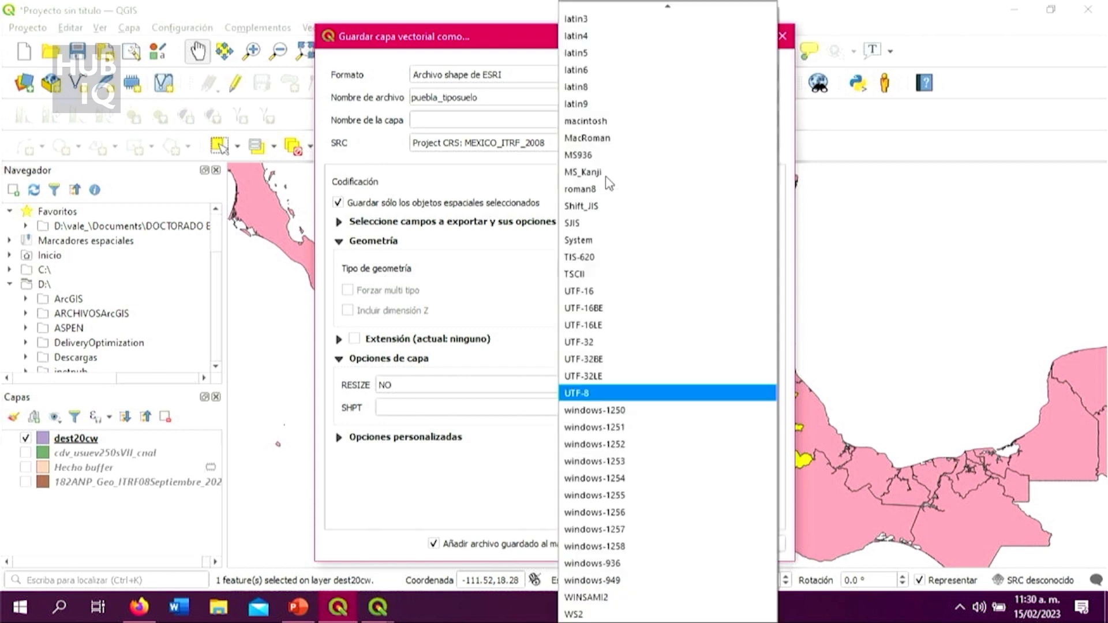
left_click(512, 178)
left_click(656, 186)
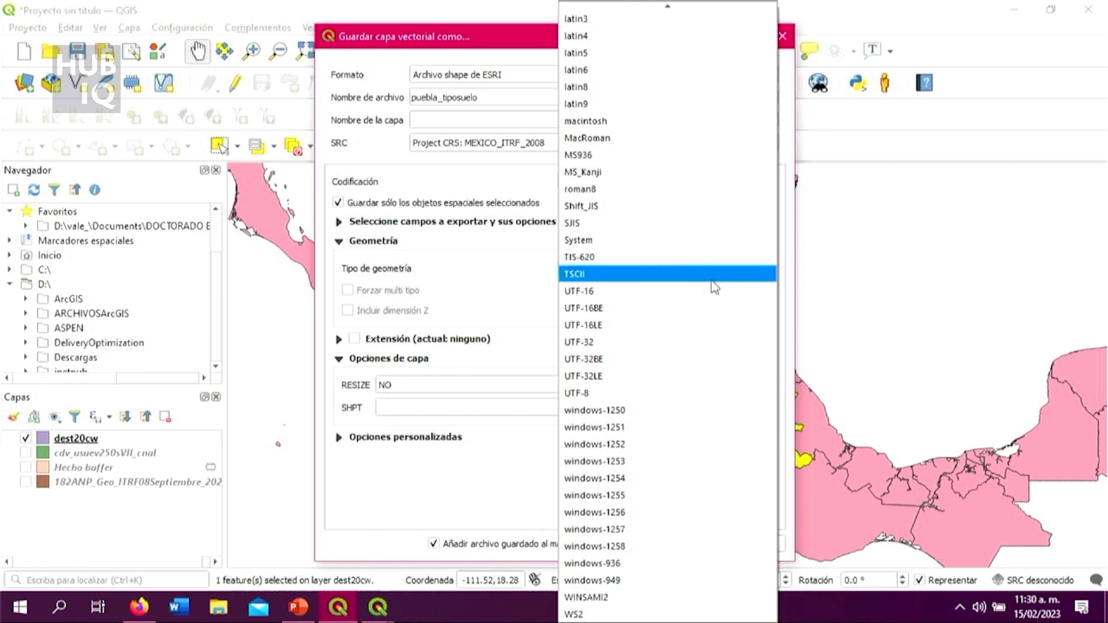
left_click(722, 392)
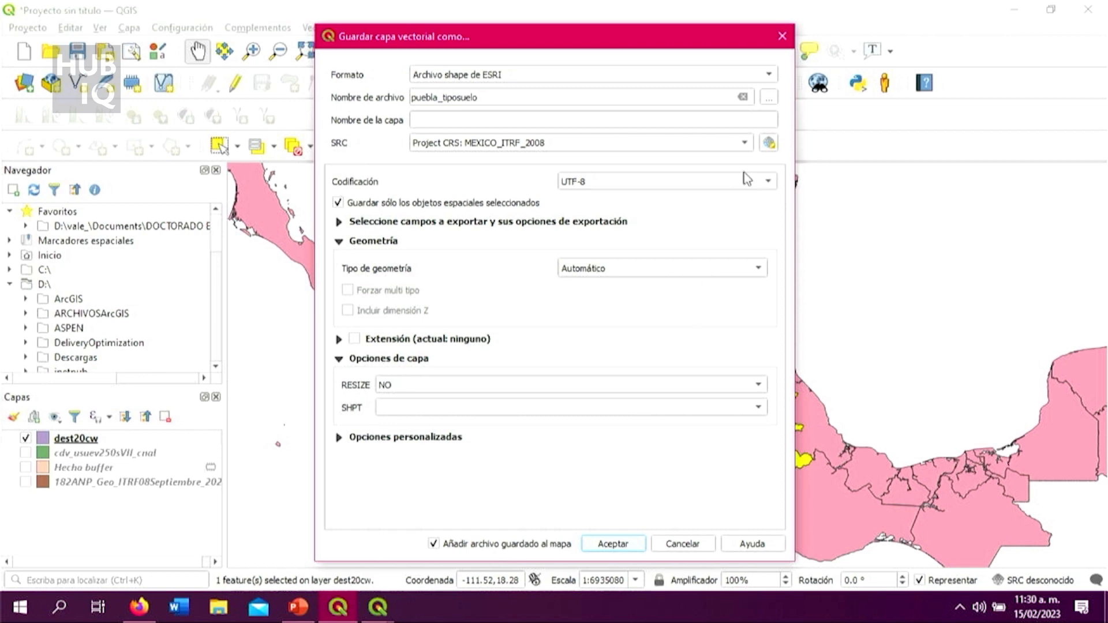
Step: Set the shapefile's save location to the folder Downloads > Curso HUBIQ P1 > PARTE 2 > Recorte_uso de suelo
left_click(770, 98)
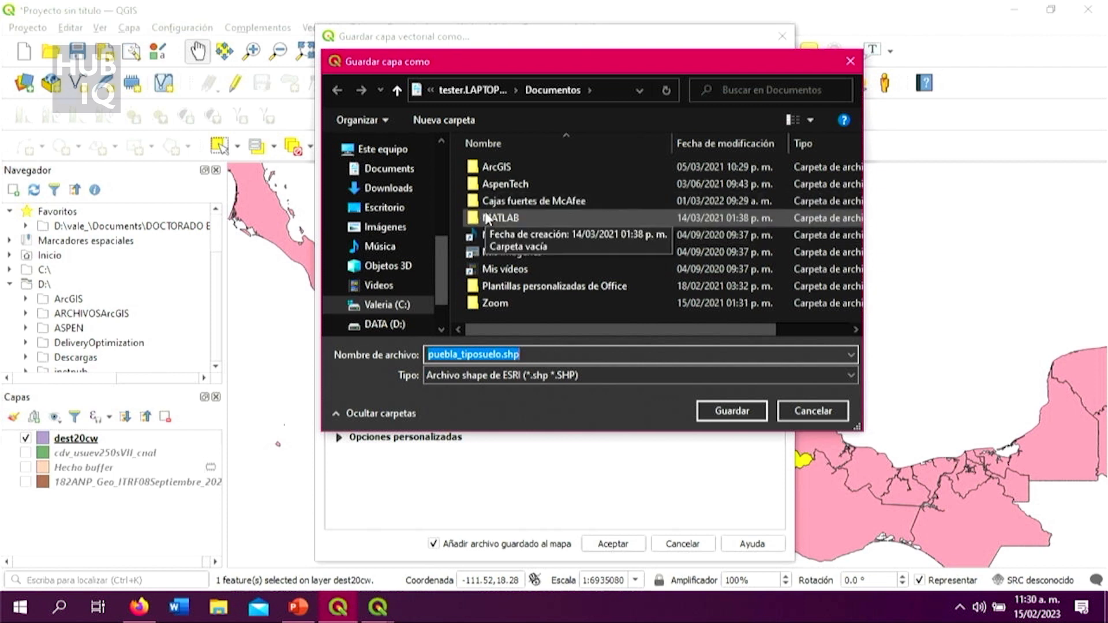
left_click(382, 170)
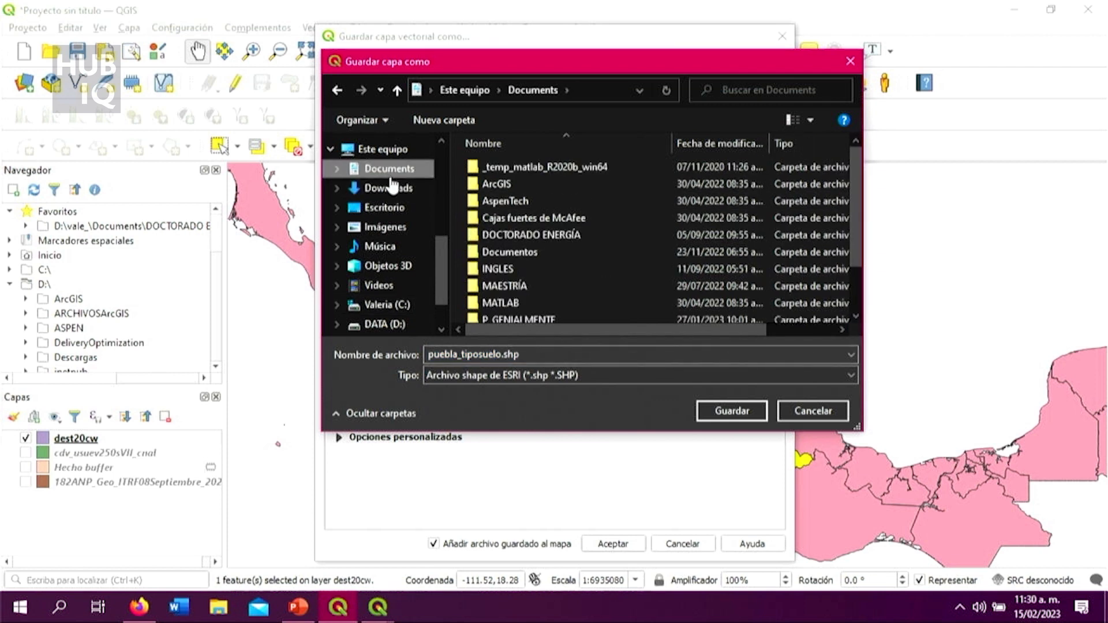
scroll(413, 214, "up", 3)
left_click(402, 164)
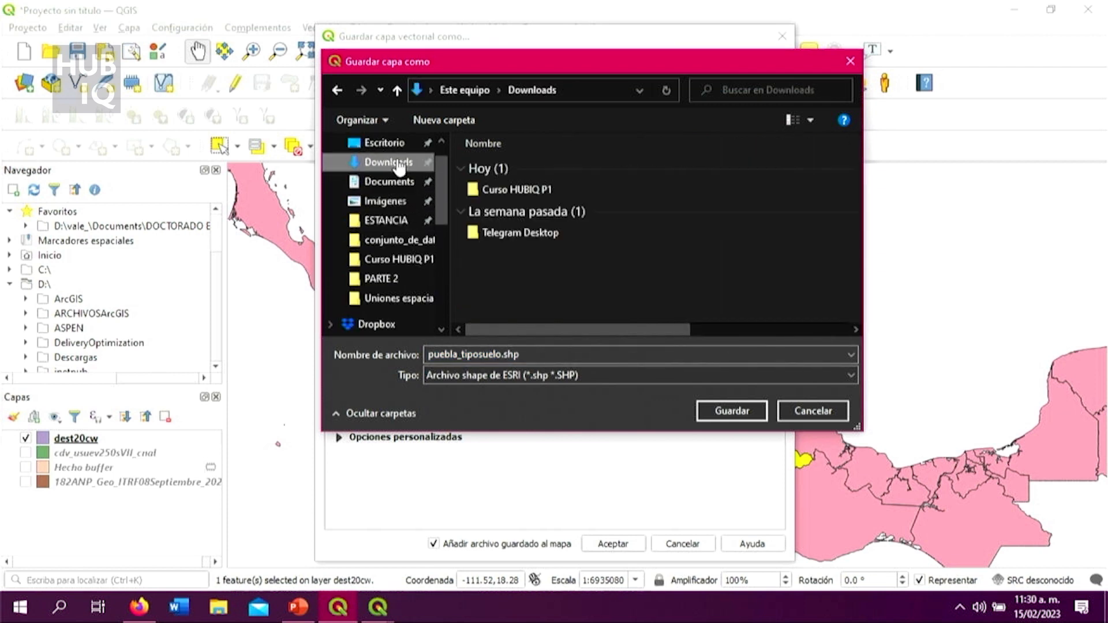
left_click(515, 194)
double_click(515, 192)
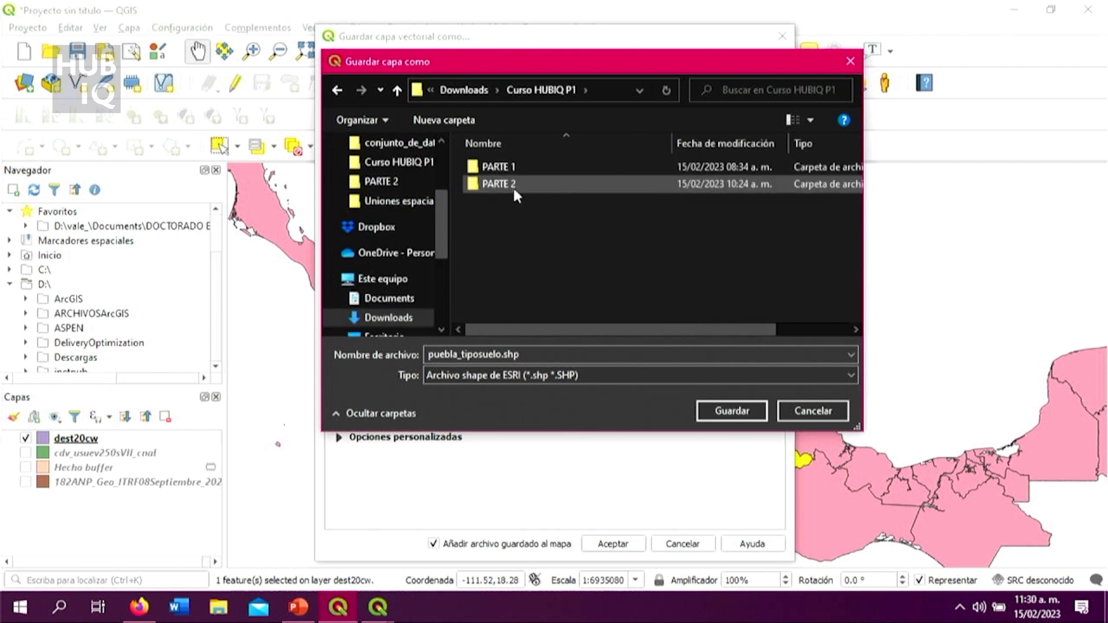
double_click(516, 185)
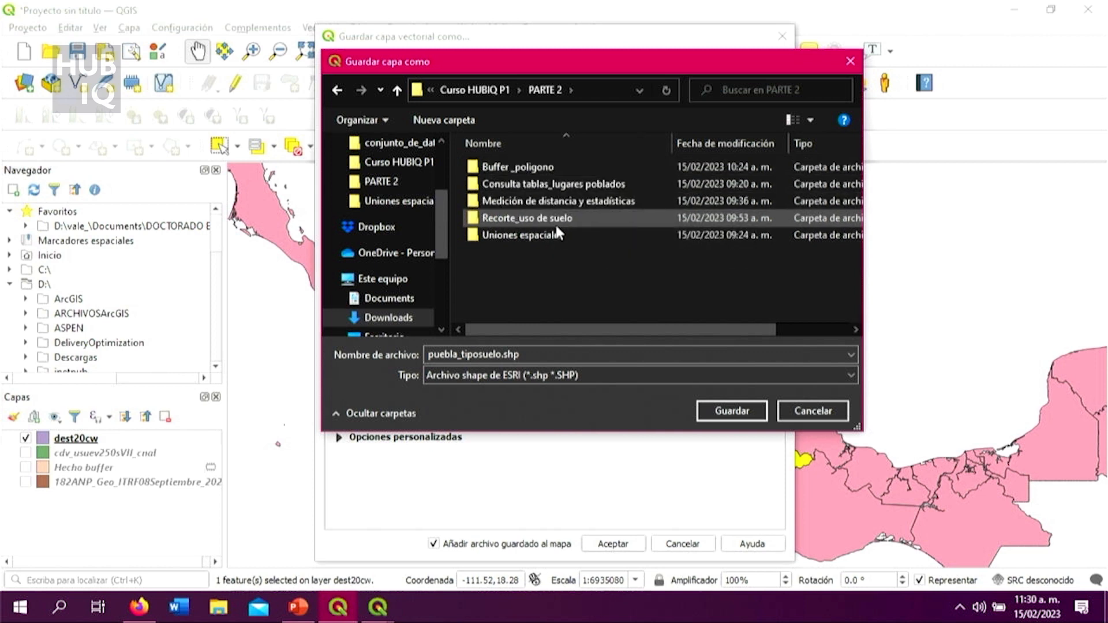
double_click(590, 217)
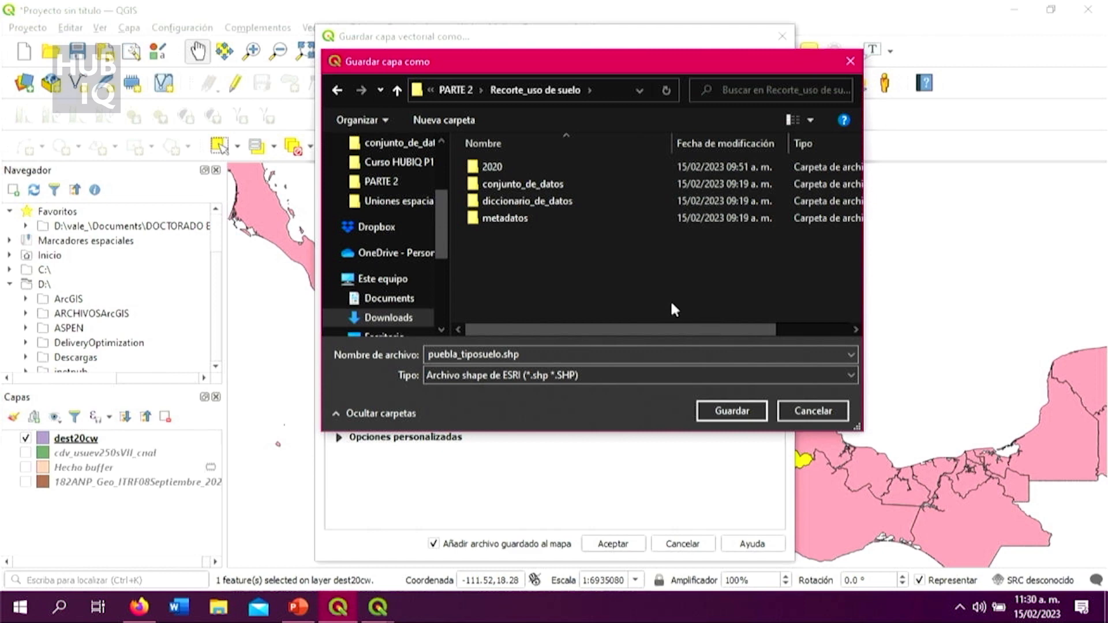
left_click(749, 410)
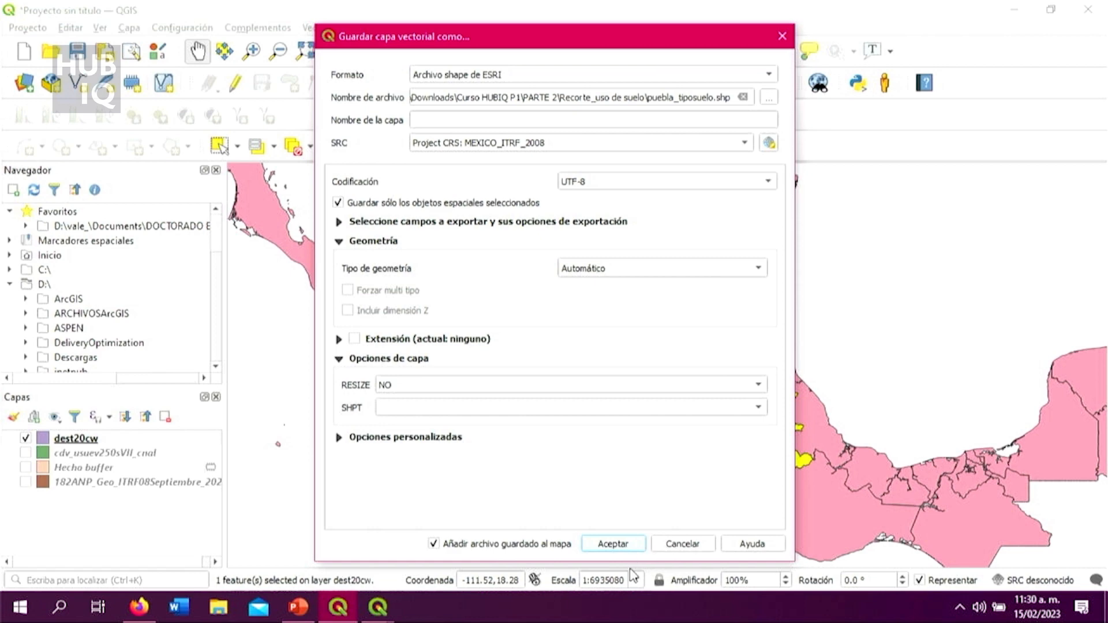
Step: Run the export of the selected state and close the datum transformation dialog without changing its selection
left_click(630, 547)
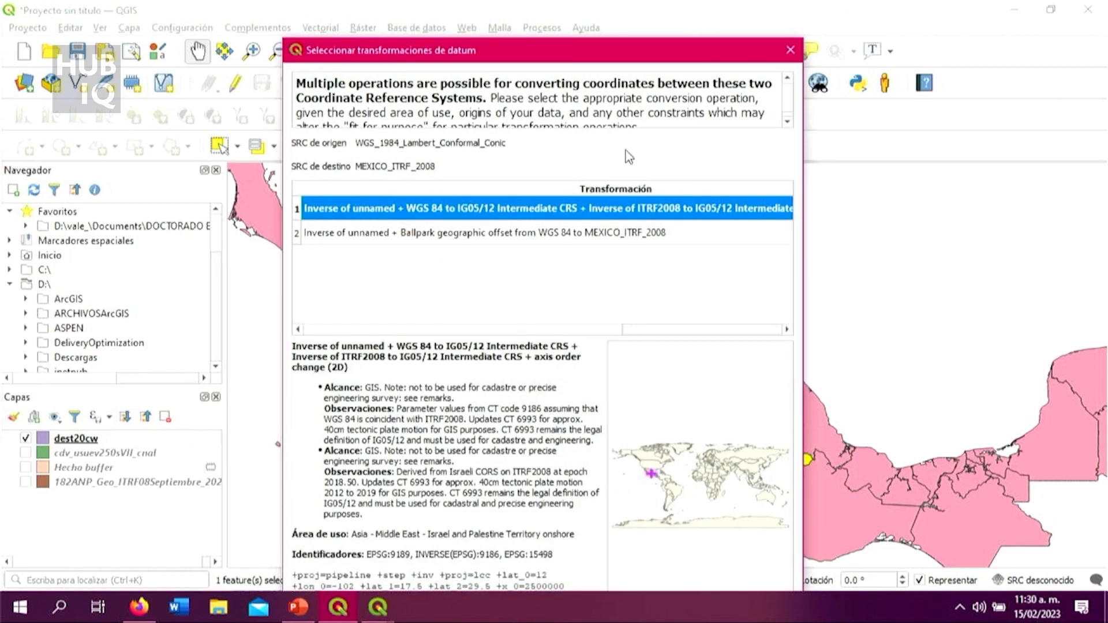
left_click_drag(641, 58, 588, 38)
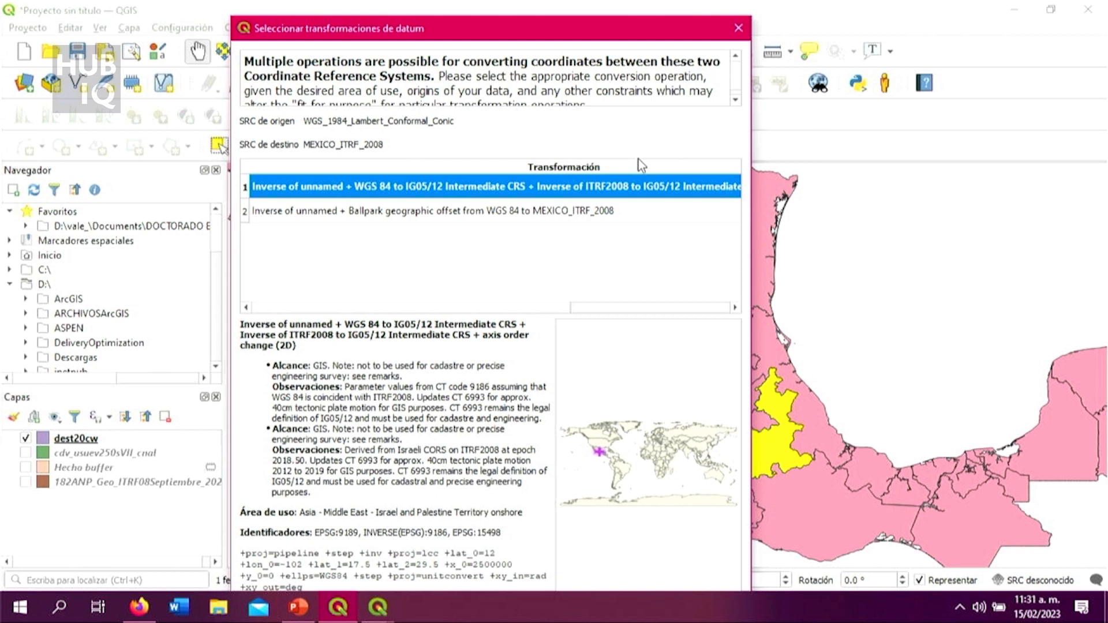
left_click(738, 29)
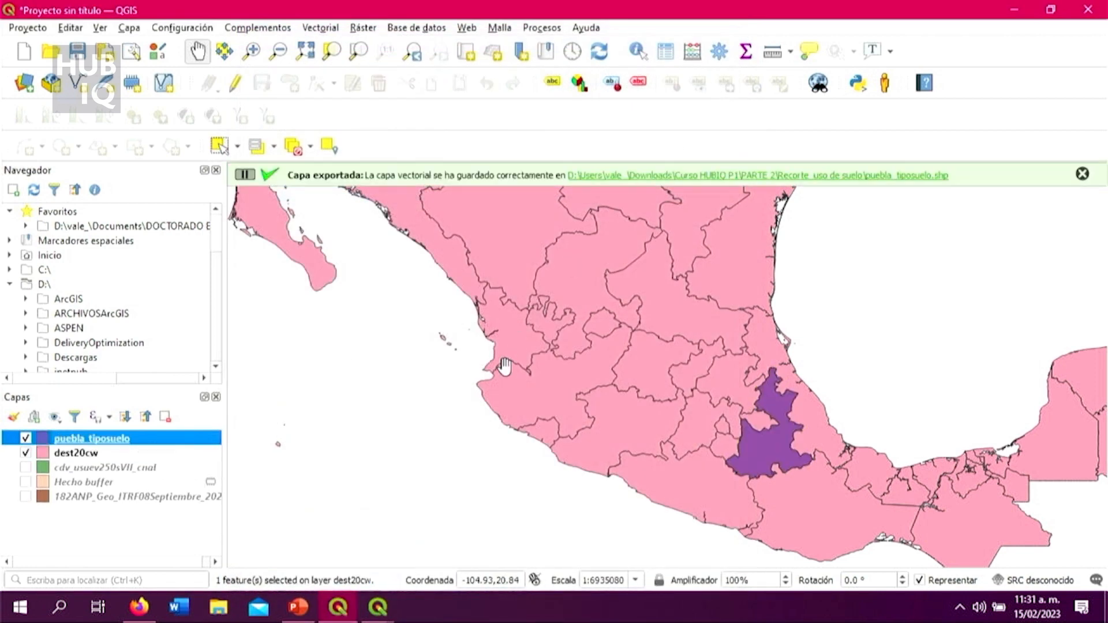
Step: Hide the dest20cw layer and zoom the map to the puebla_tiposuelo layer
left_click(25, 453)
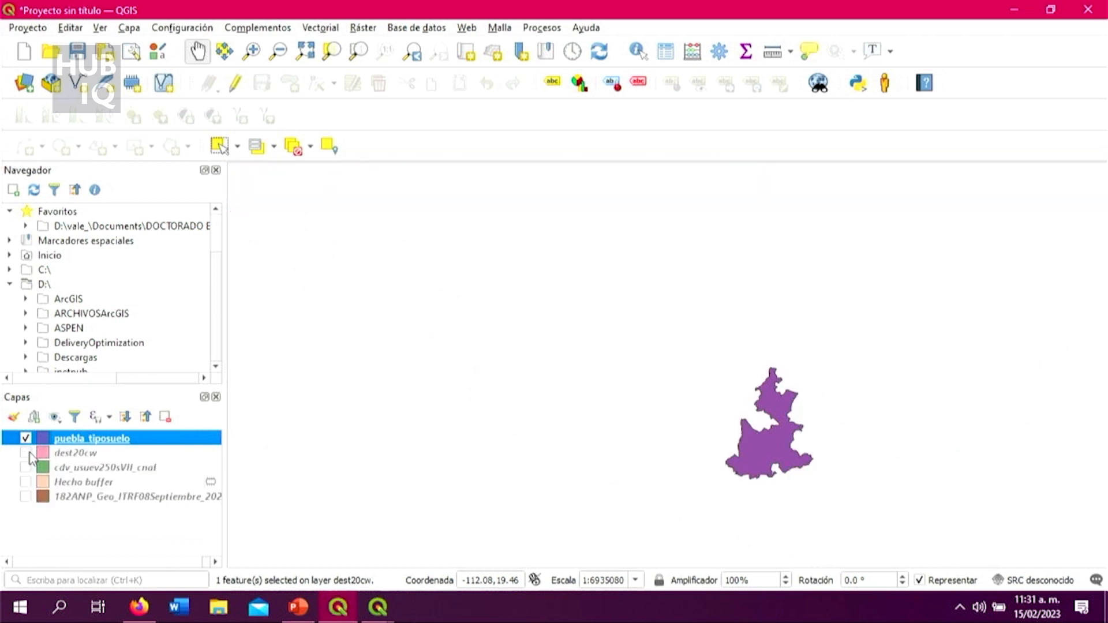
right_click(209, 447)
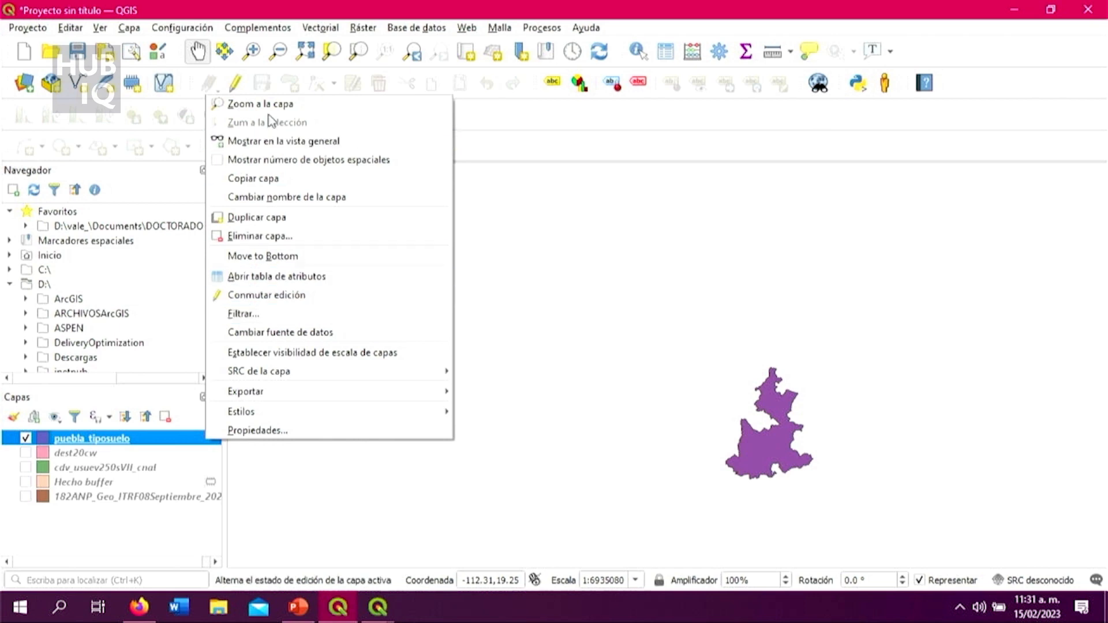
left_click(238, 104)
mouse_move(792, 459)
left_mouse_down()
mouse_move(782, 440)
mouse_move(782, 452)
left_mouse_up()
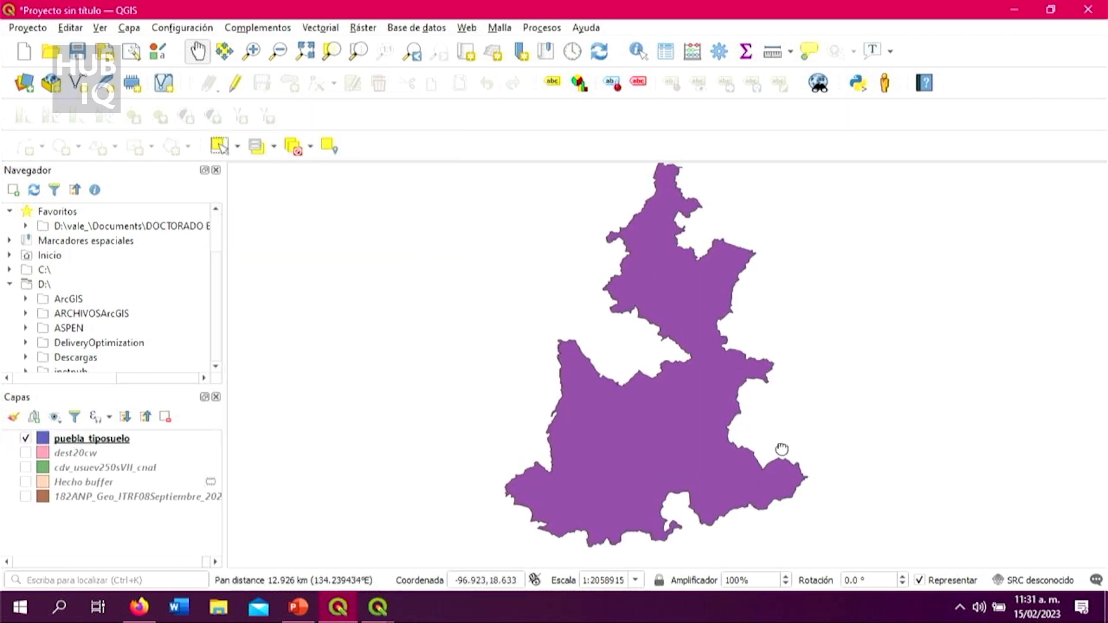
Step: Check the puebla_tiposuelo attribute table, widening the NOM_CAP column to read the full capital name, and close it
left_click(120, 440)
right_click(120, 440)
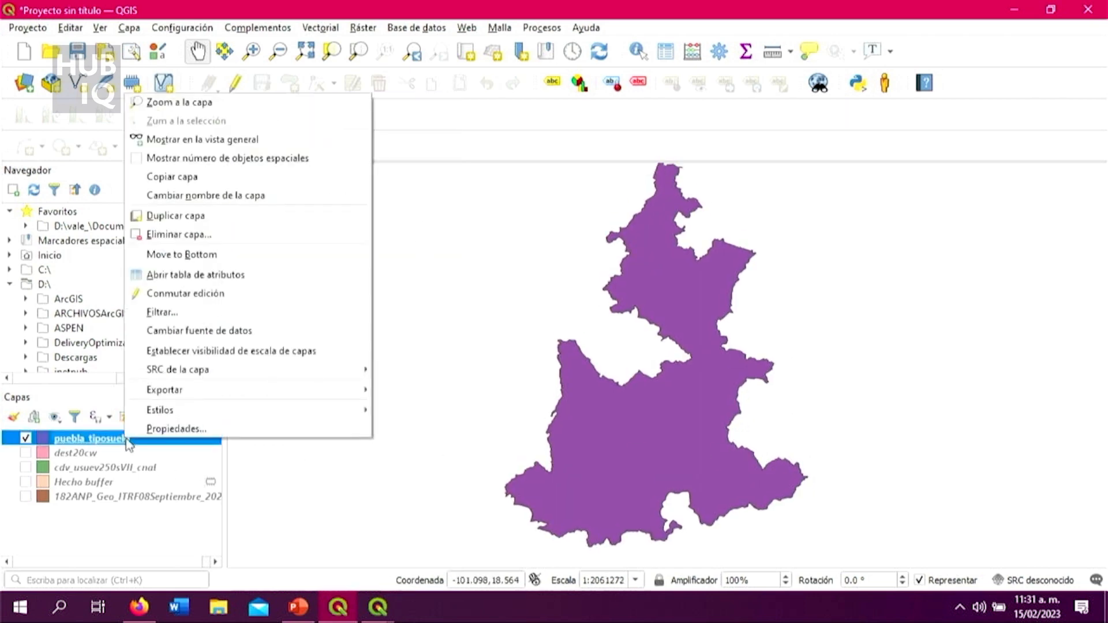
left_click(173, 272)
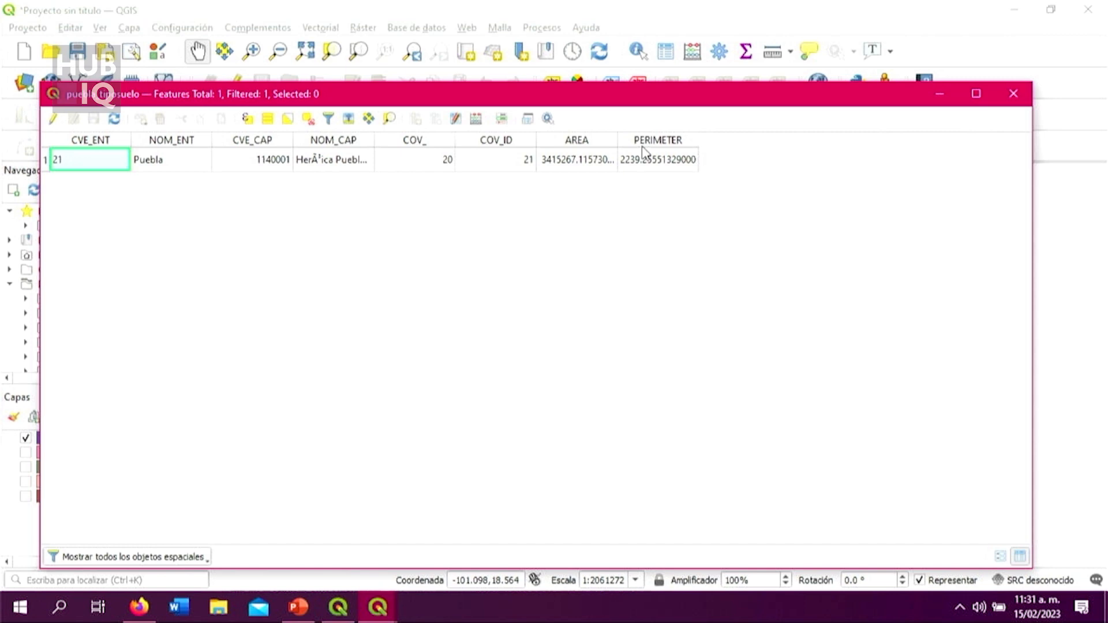
left_click_drag(374, 140, 505, 186)
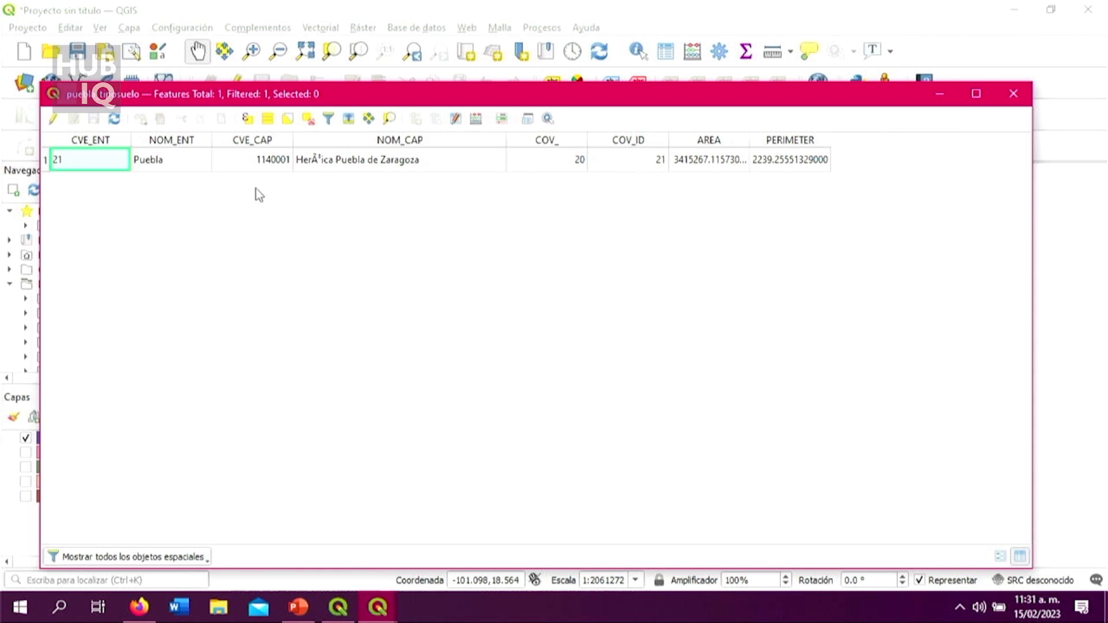
left_click(1013, 94)
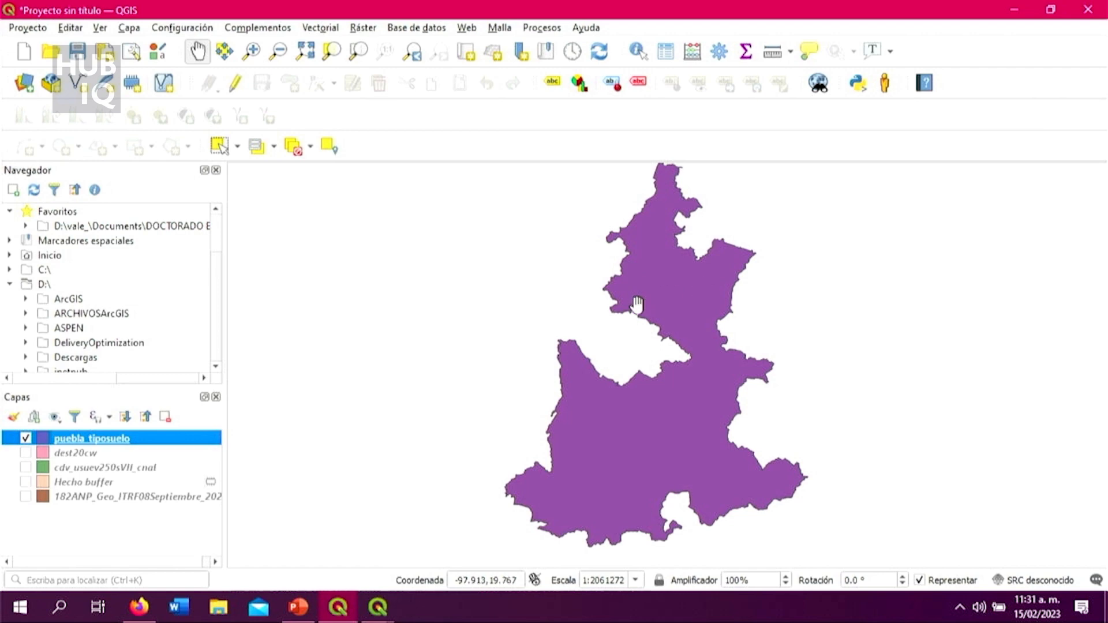
Step: Show the cdv_usuev250sVII_cnal layer and set it as the input layer of the Clip geoprocessing tool
left_click(26, 467)
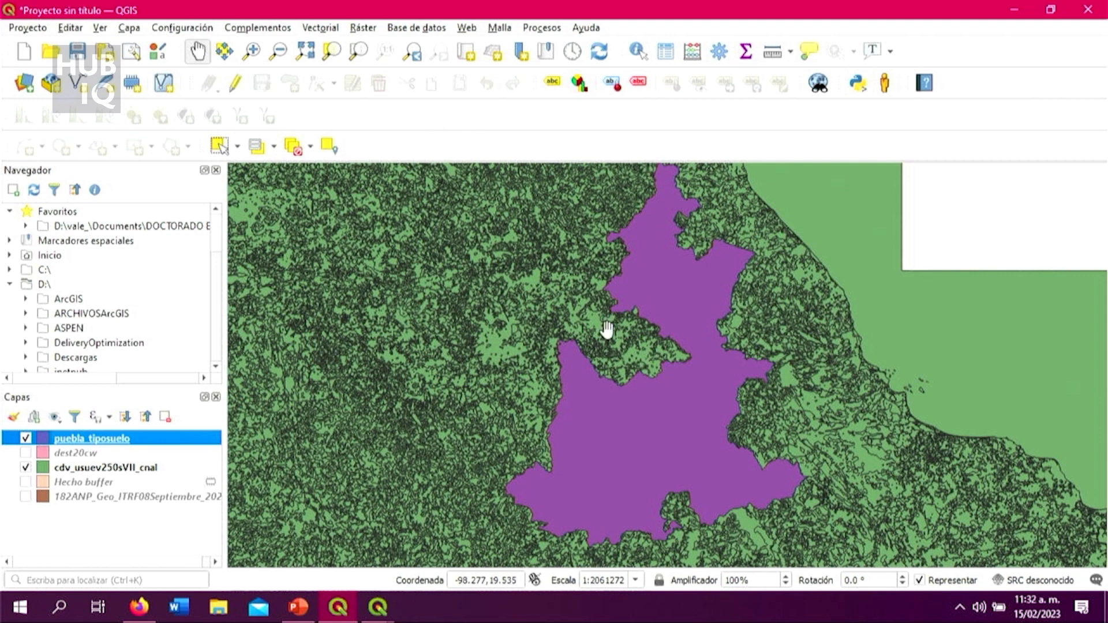
left_click(335, 29)
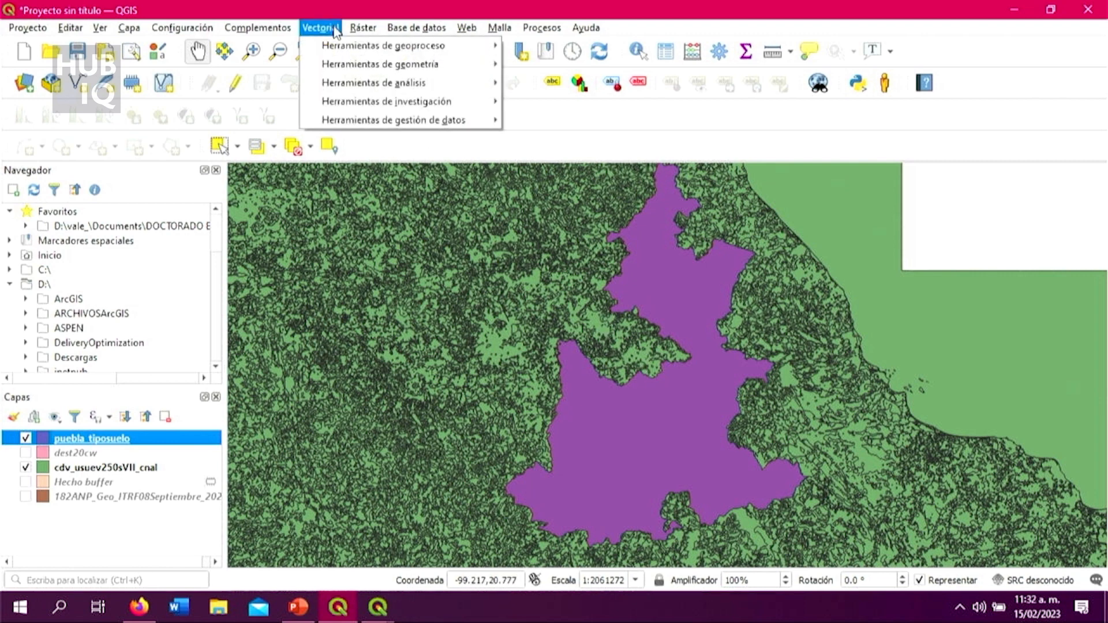
mouse_move(341, 49)
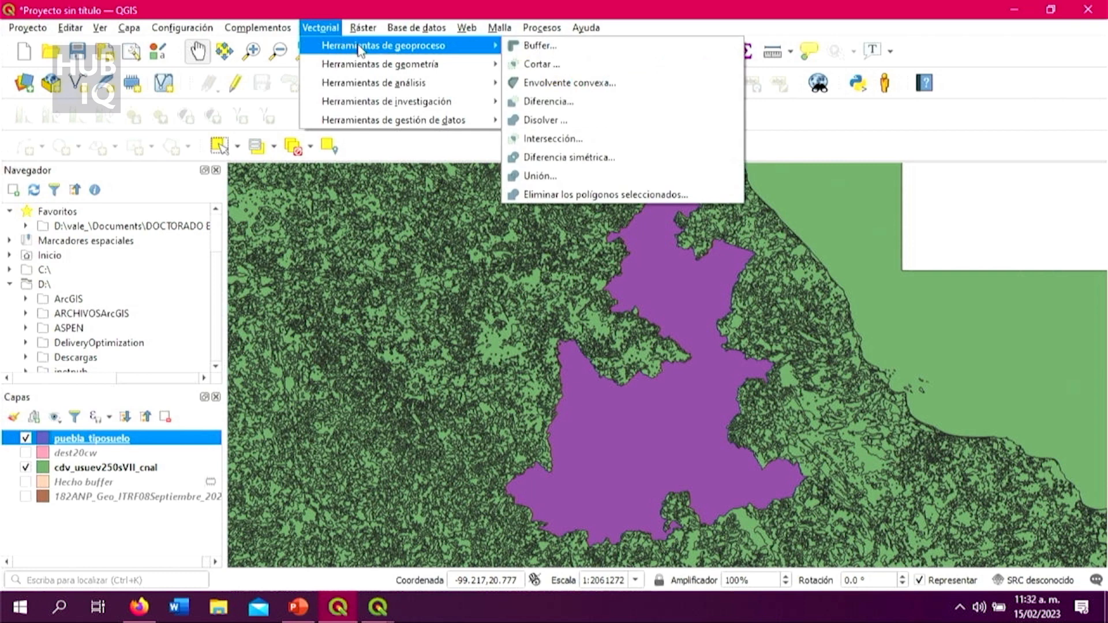
left_click(582, 65)
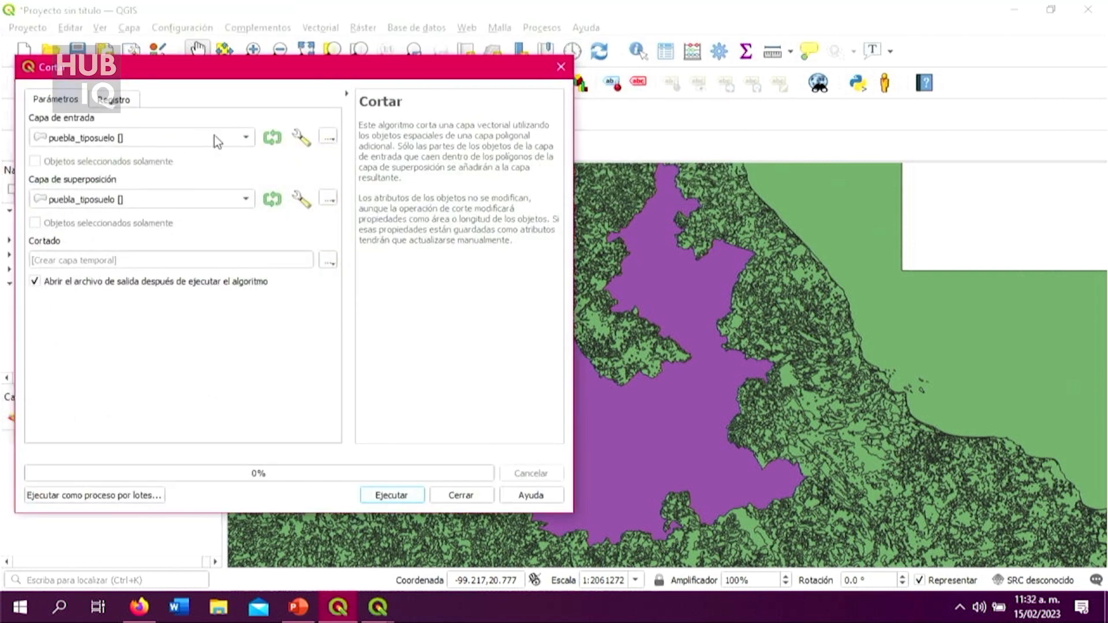
left_click(245, 139)
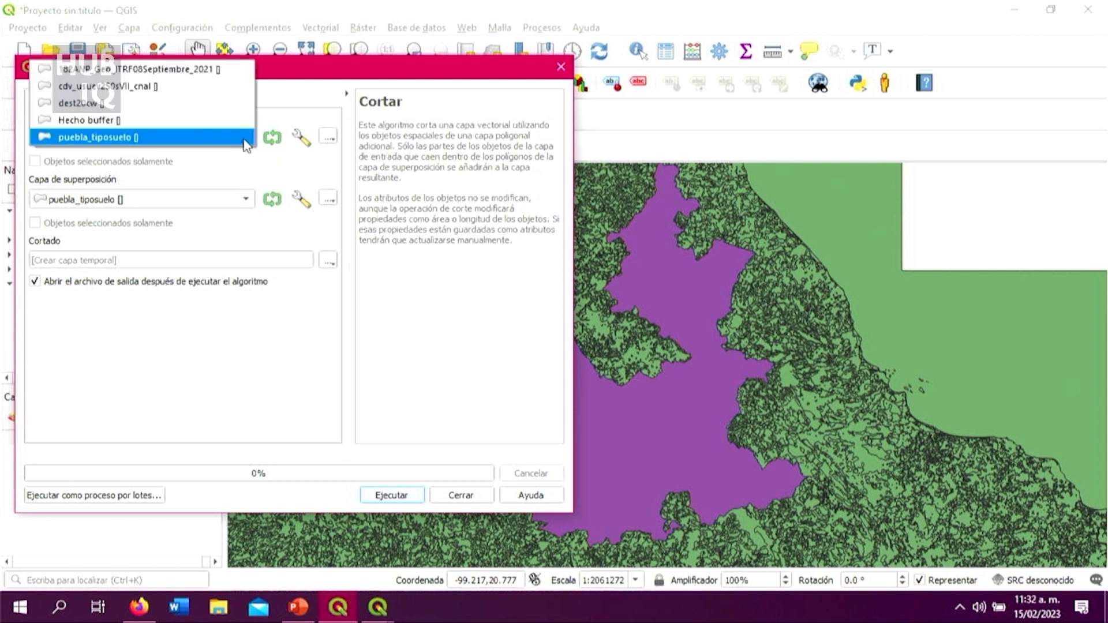
left_click(244, 86)
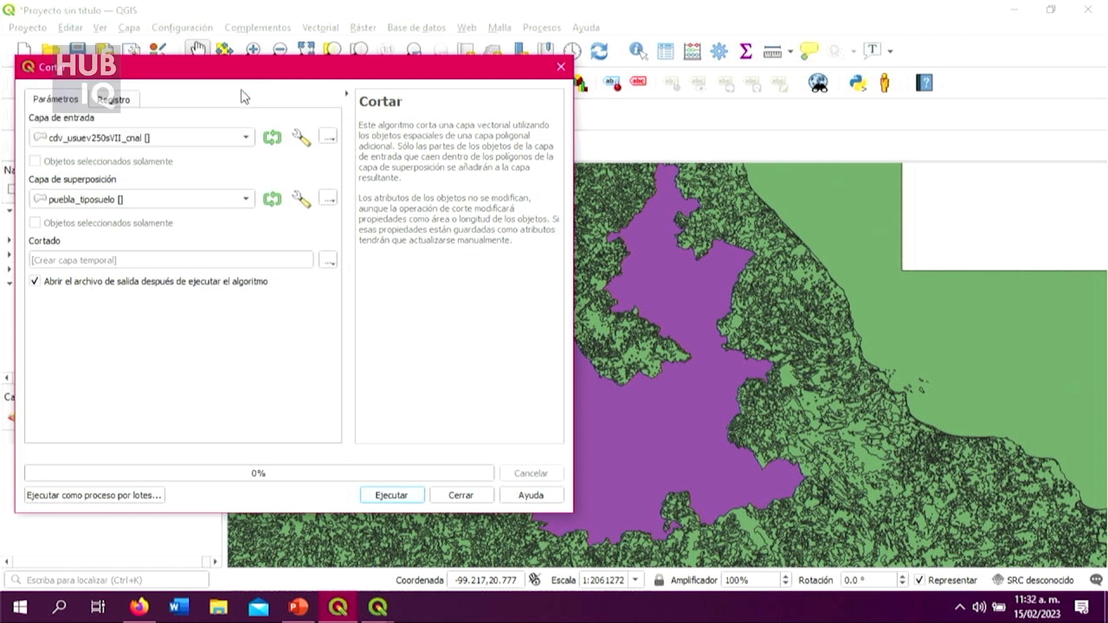
Step: Clip the land use layer with puebla_tiposuelo as the overlay into a temporary layer, review the log and close the tool
left_click(246, 200)
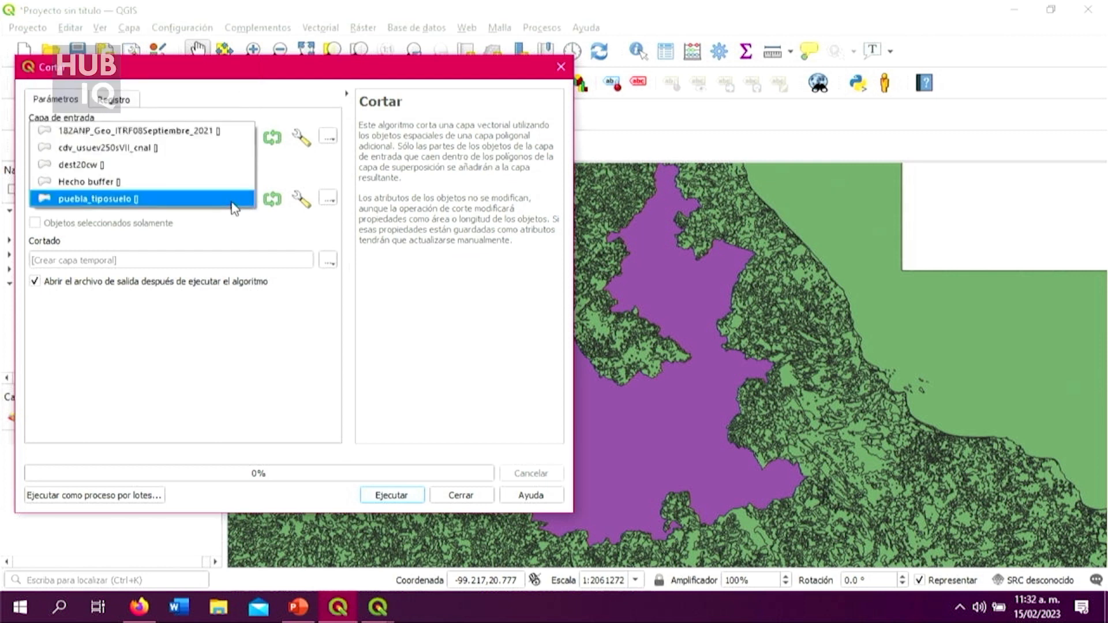
left_click(231, 200)
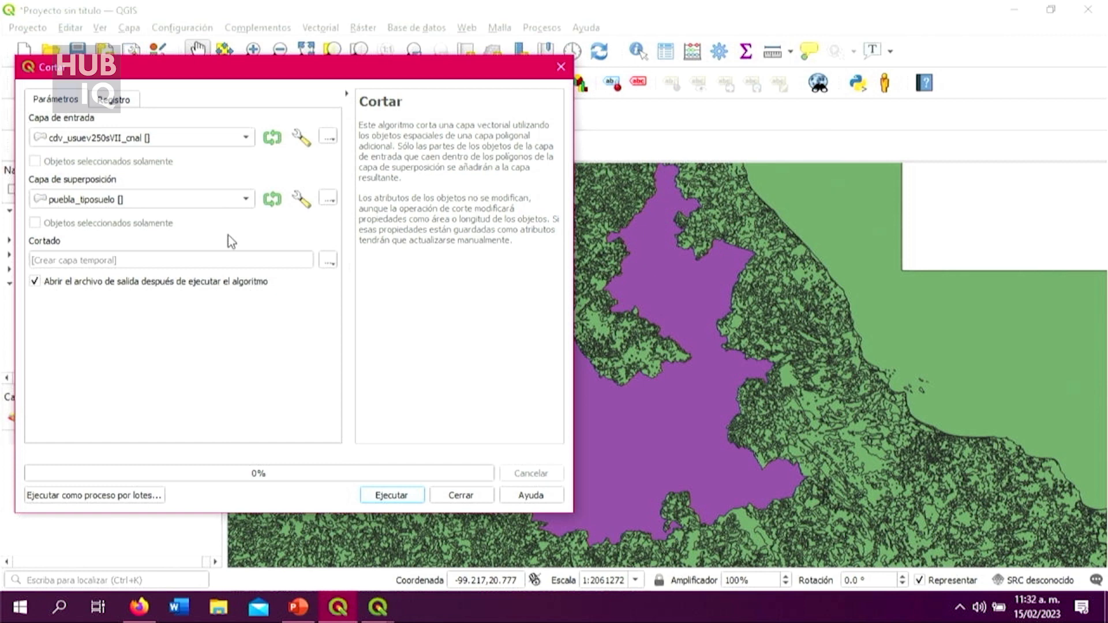
left_click(391, 496)
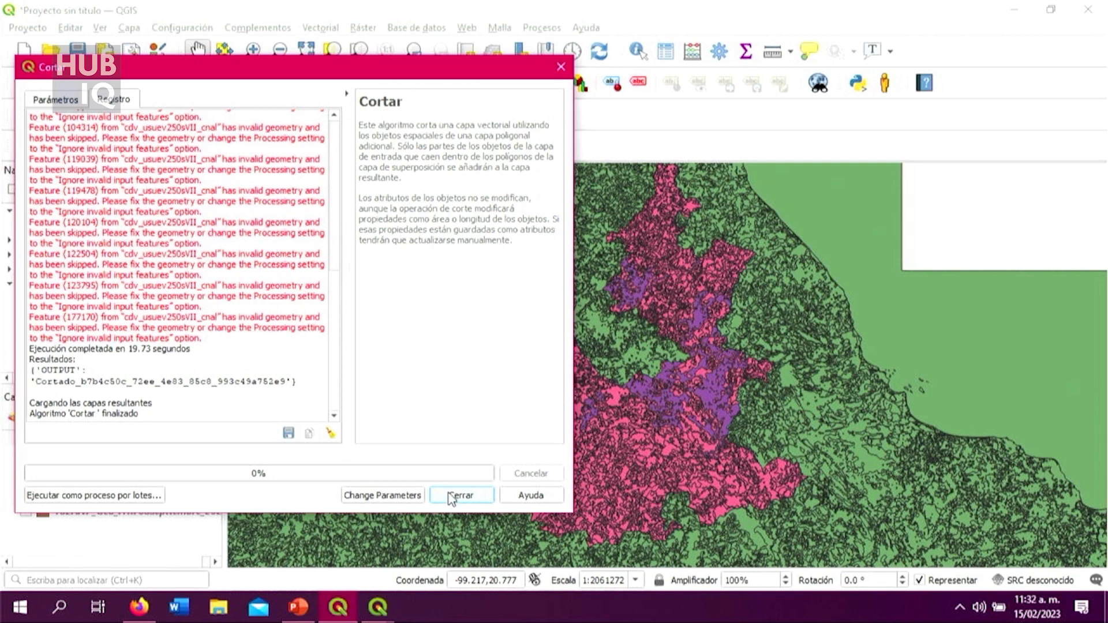
scroll(313, 383, "up", 10)
scroll(313, 383, "down", 10)
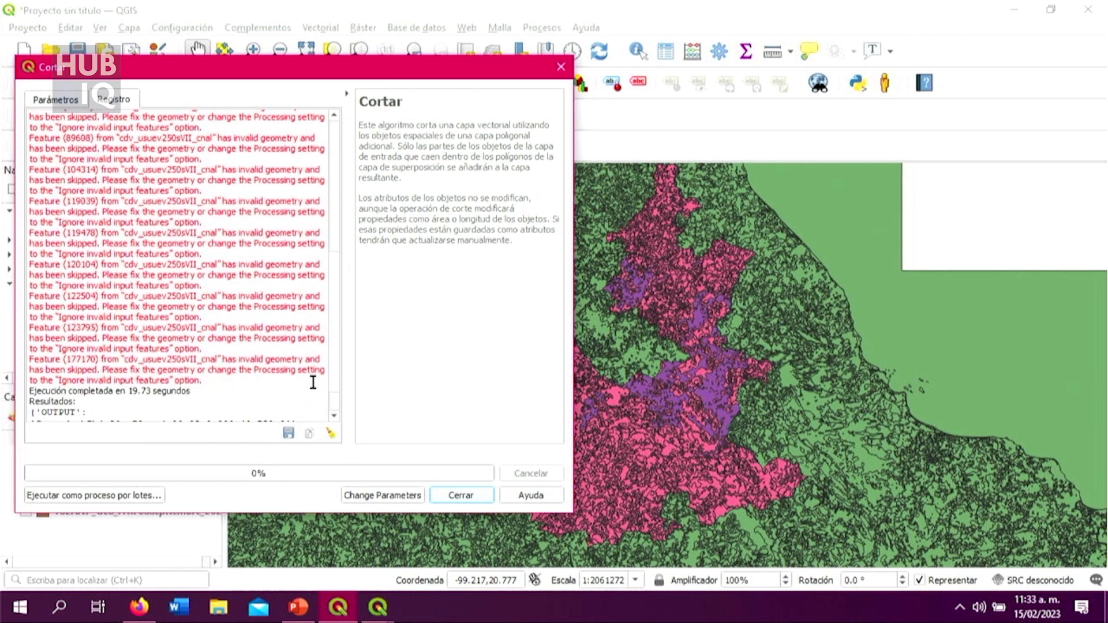
left_click(460, 495)
Step: Examine the clipped Cortado layer against the puebla_tiposuelo boundary and the national land use layer, including the state's eastern edge
scroll(629, 444, "up", 6)
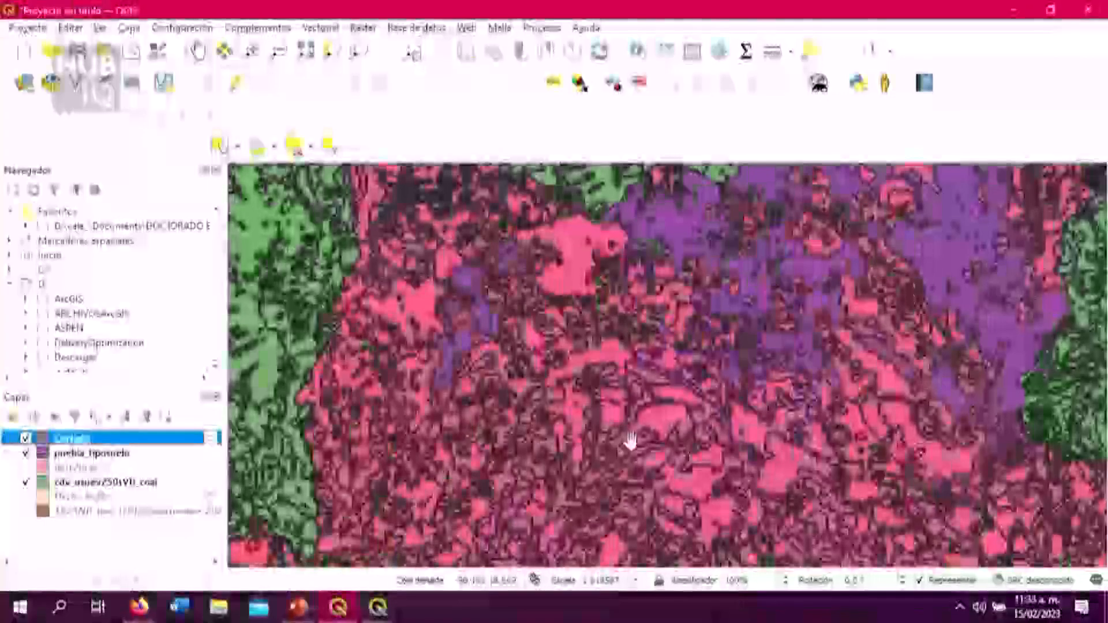
scroll(585, 425, "down", 3)
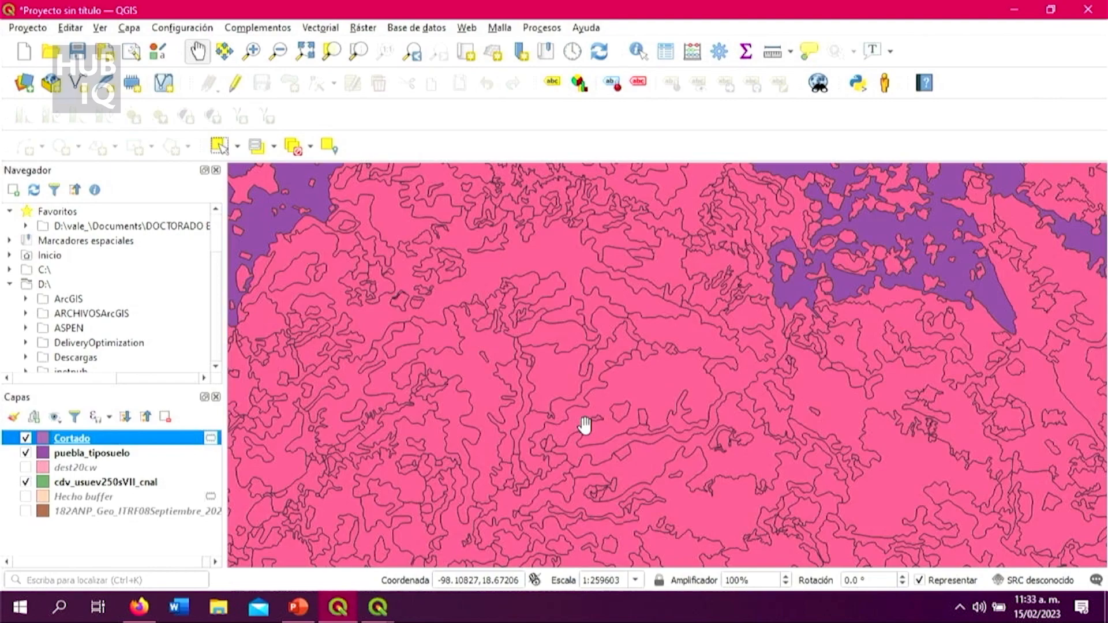
scroll(585, 426, "down", 1)
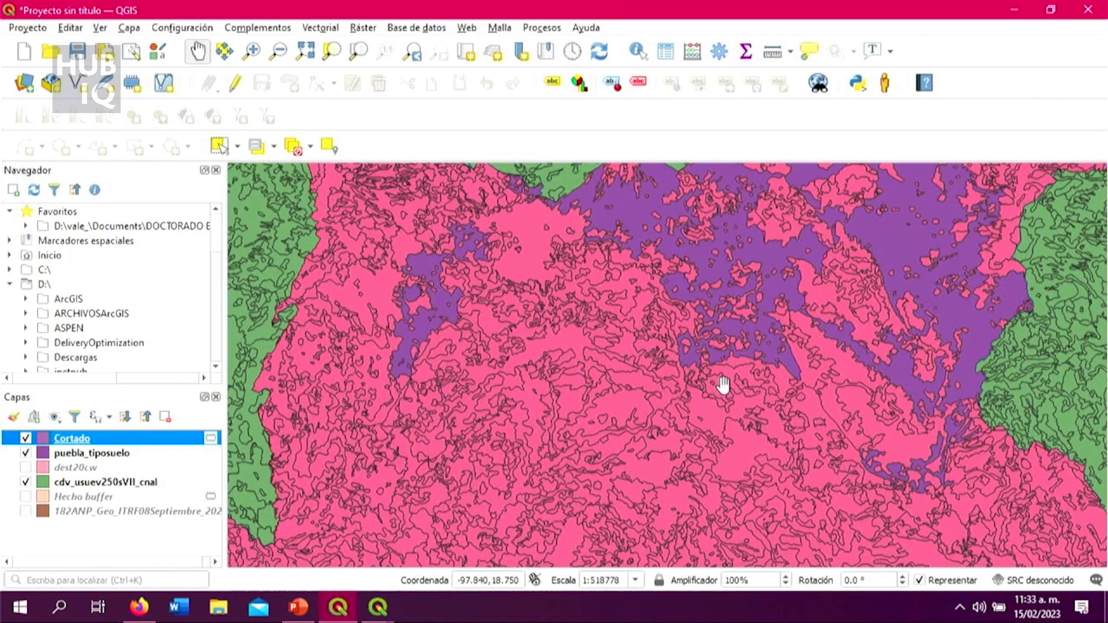
scroll(744, 375, "down", 1)
scroll(782, 358, "up", 1)
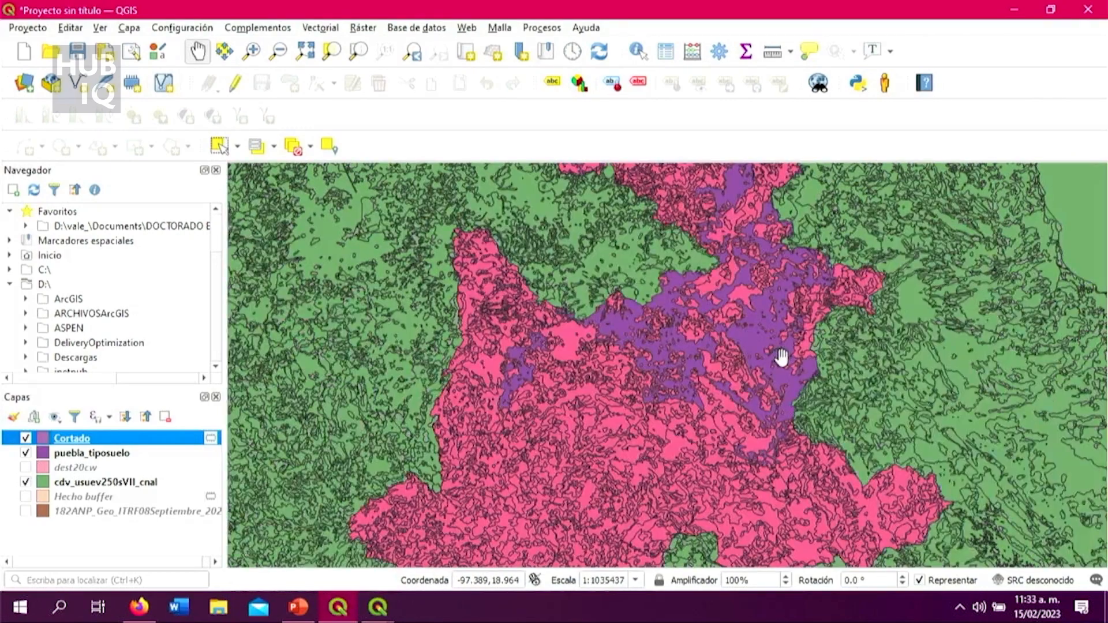
scroll(782, 358, "up", 1)
scroll(781, 357, "down", 1)
scroll(804, 280, "up", 4)
scroll(681, 394, "up", 2)
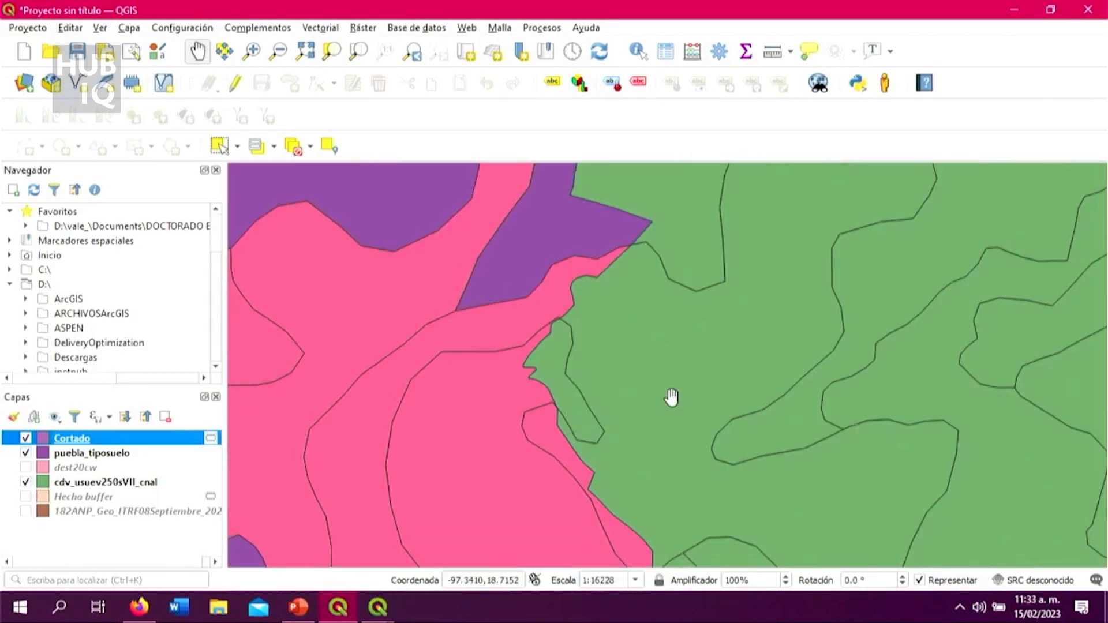
scroll(629, 366, "down", 1)
scroll(629, 363, "up", 1)
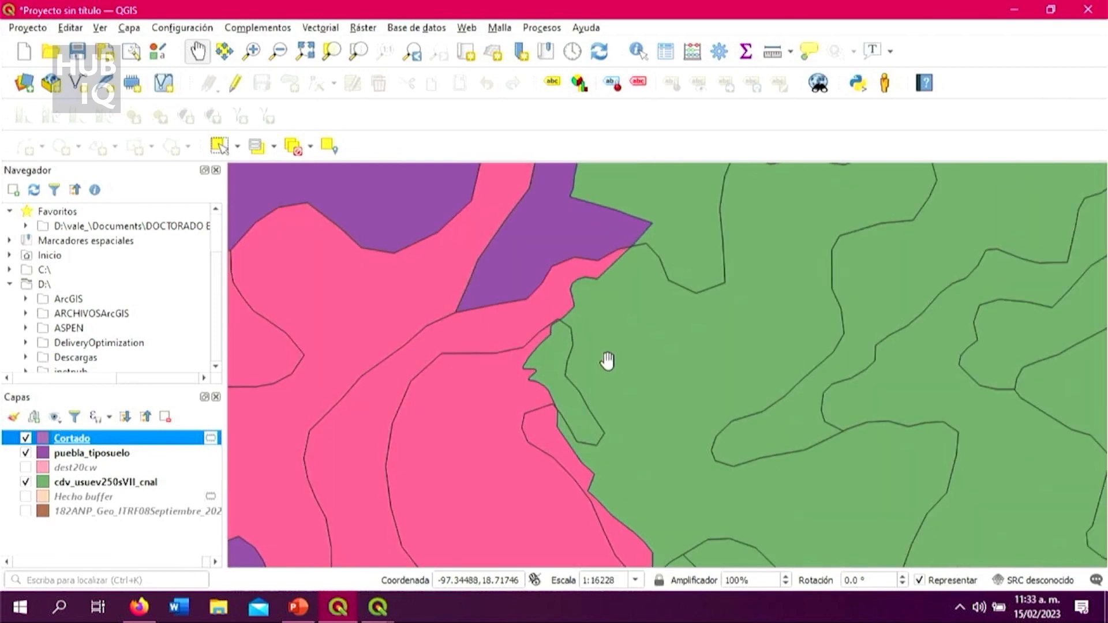
scroll(606, 363, "down", 1)
Step: Hide the puebla_tiposuelo and cdv_usuev250sVII_cnal layers so that only the clipped Cortado layer is displayed
left_click(25, 454)
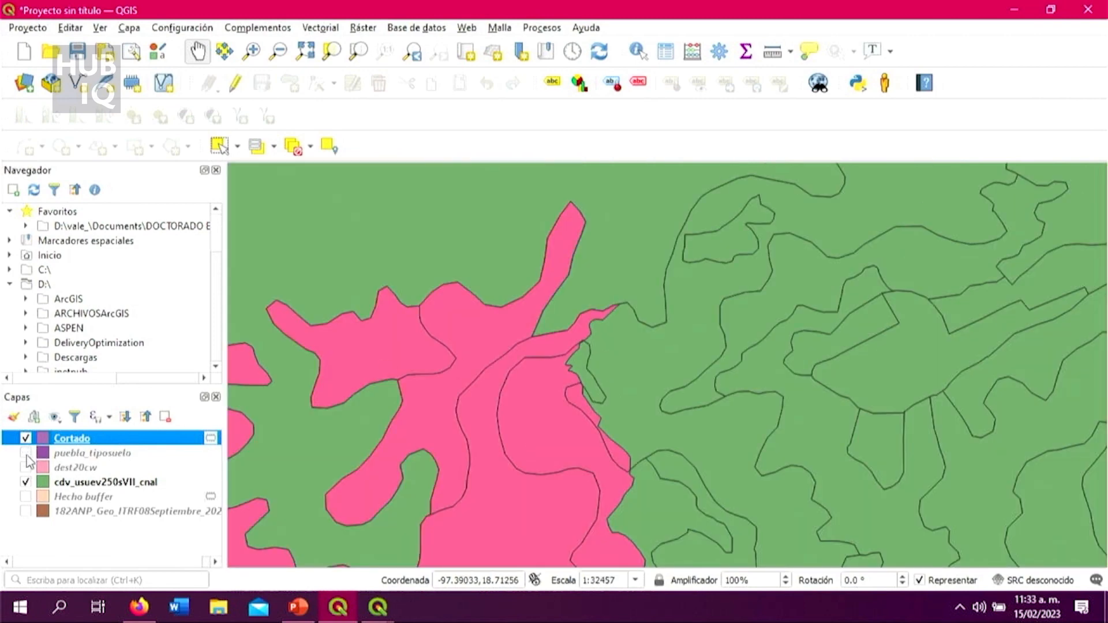
left_click(25, 482)
scroll(514, 488, "down", 6)
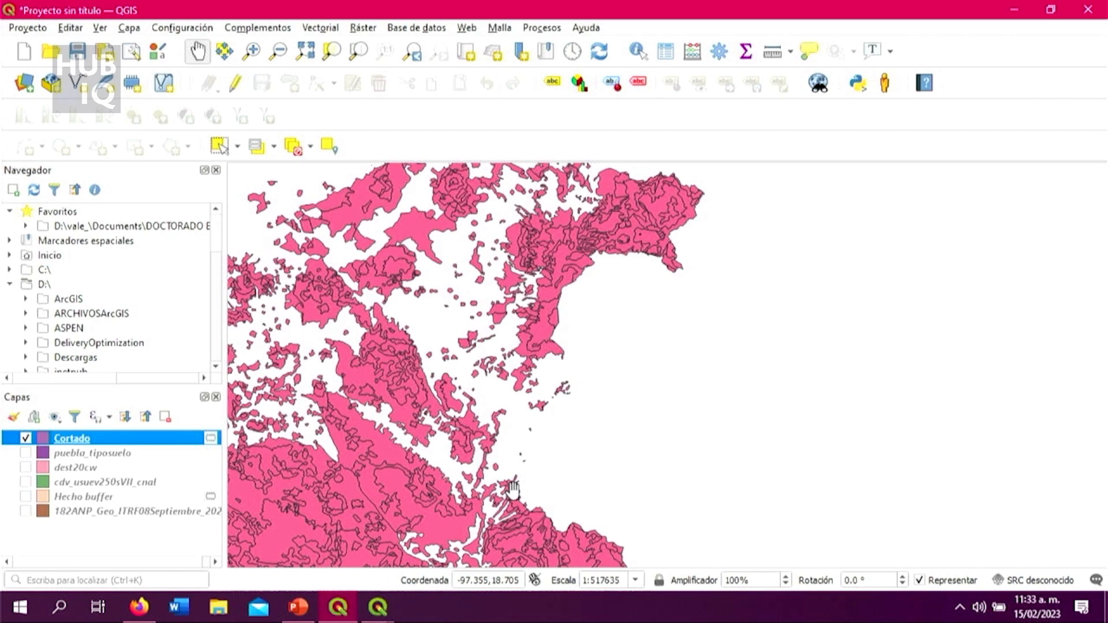
left_click_drag(537, 462, 549, 456)
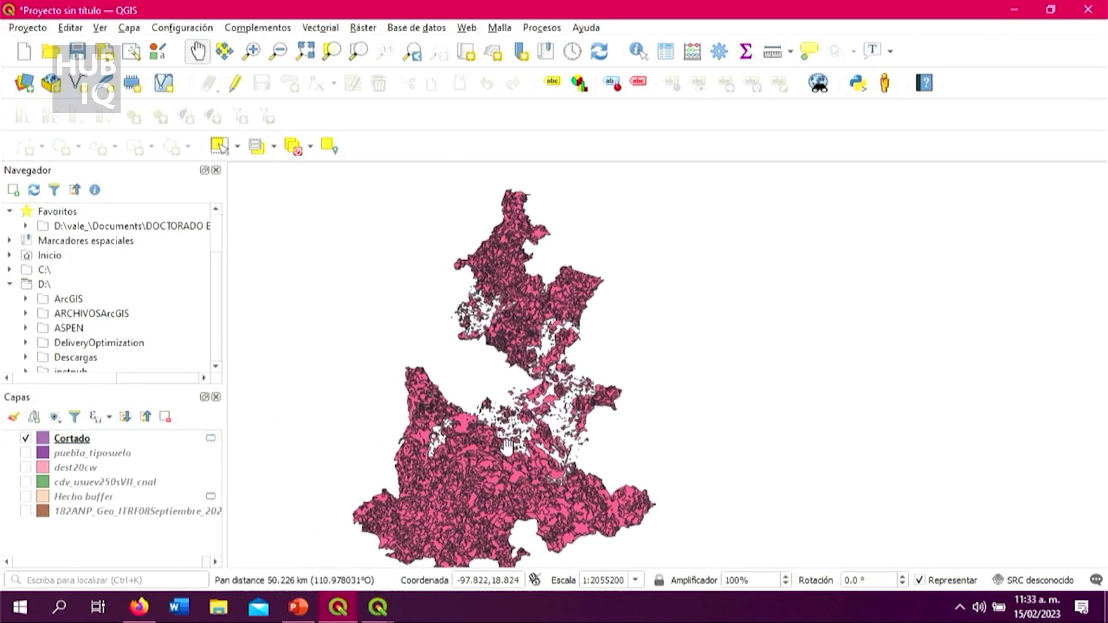
Step: Examine the areas without polygons in the Cortado layer across the northern and central parts of the state
scroll(666, 446, "up", 2)
scroll(666, 446, "down", 2)
scroll(603, 322, "up", 2)
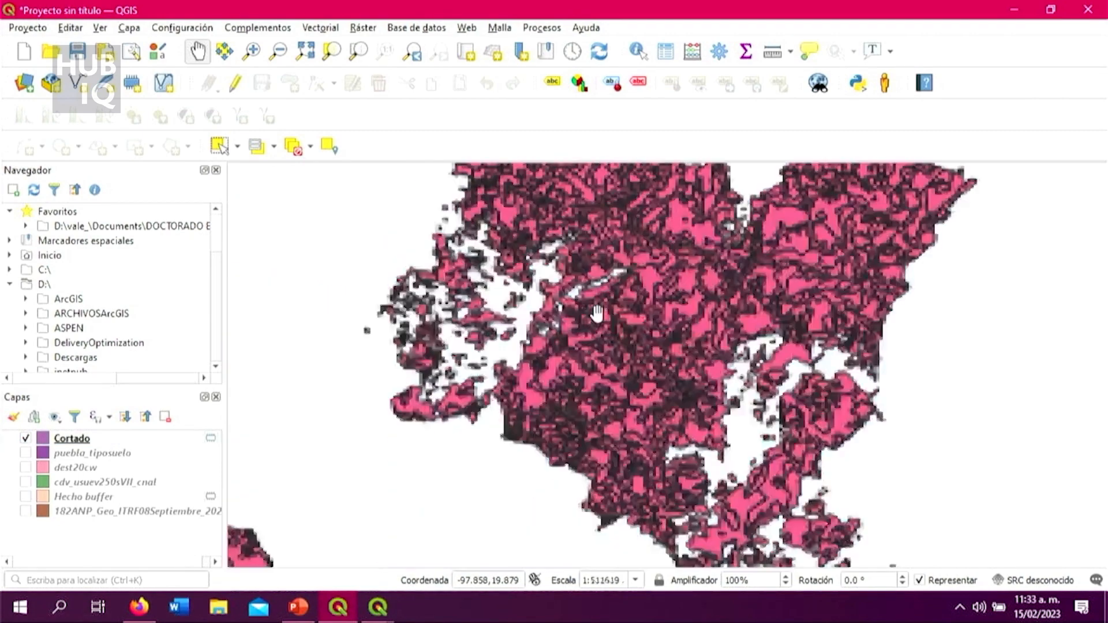
scroll(763, 419, "up", 1)
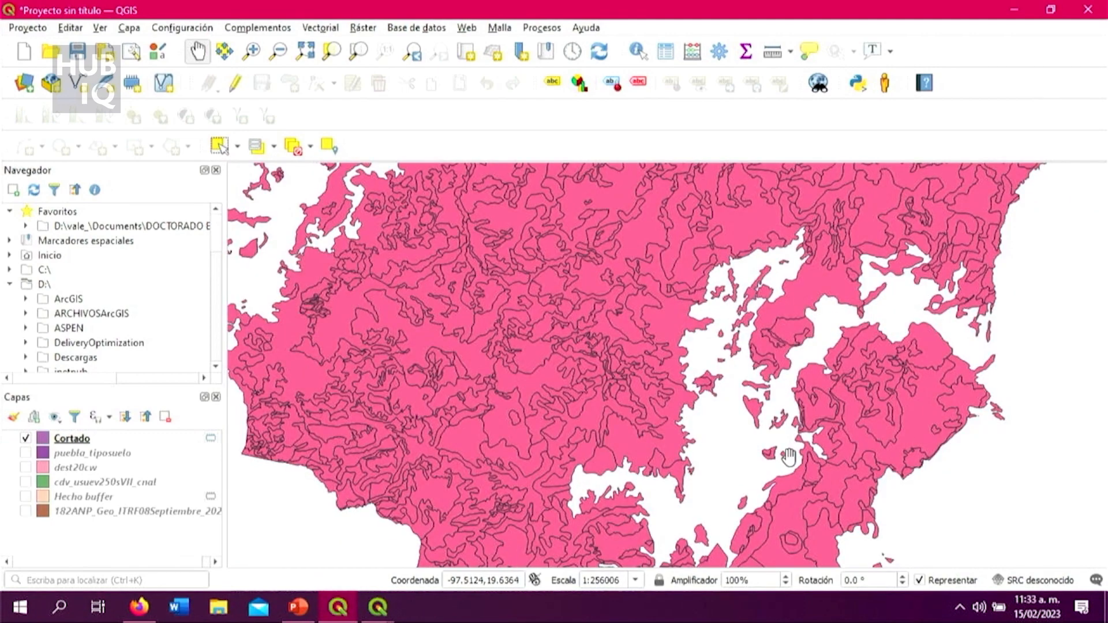
scroll(787, 453, "down", 1)
scroll(553, 372, "up", 1)
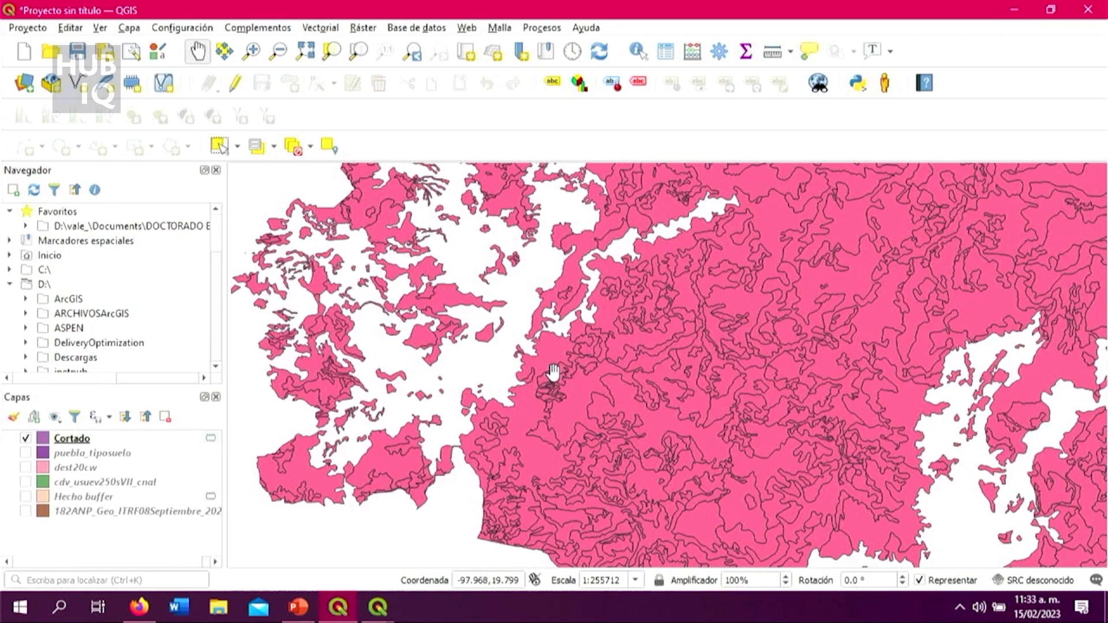
scroll(553, 372, "down", 1)
left_click_drag(782, 428, 691, 351)
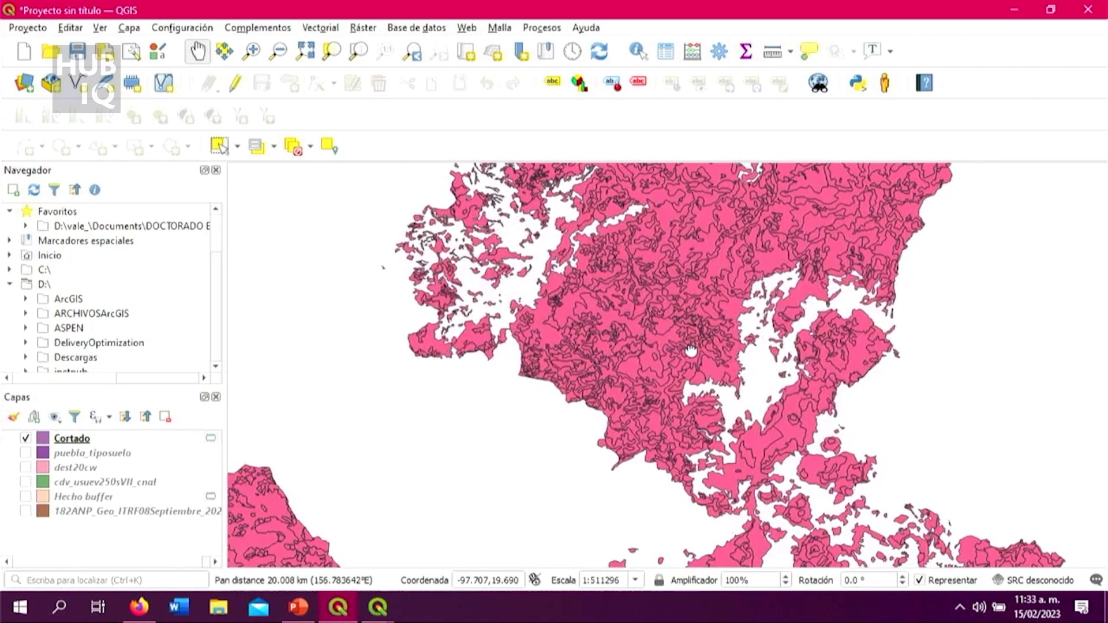
left_click_drag(781, 420, 741, 352)
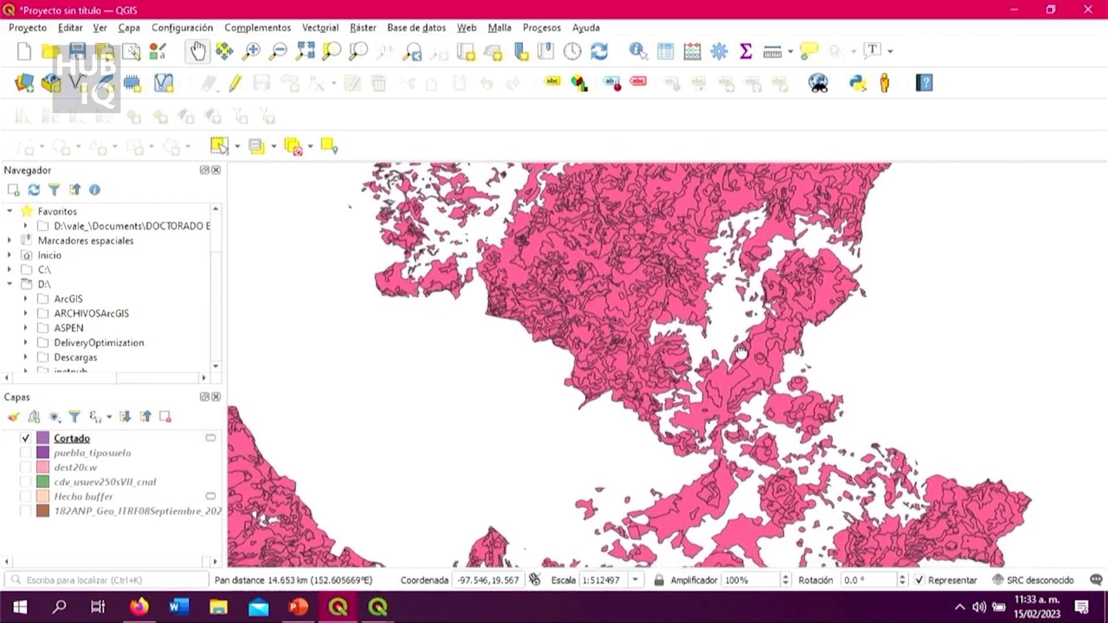
scroll(744, 378, "up", 1)
scroll(713, 335, "up", 1)
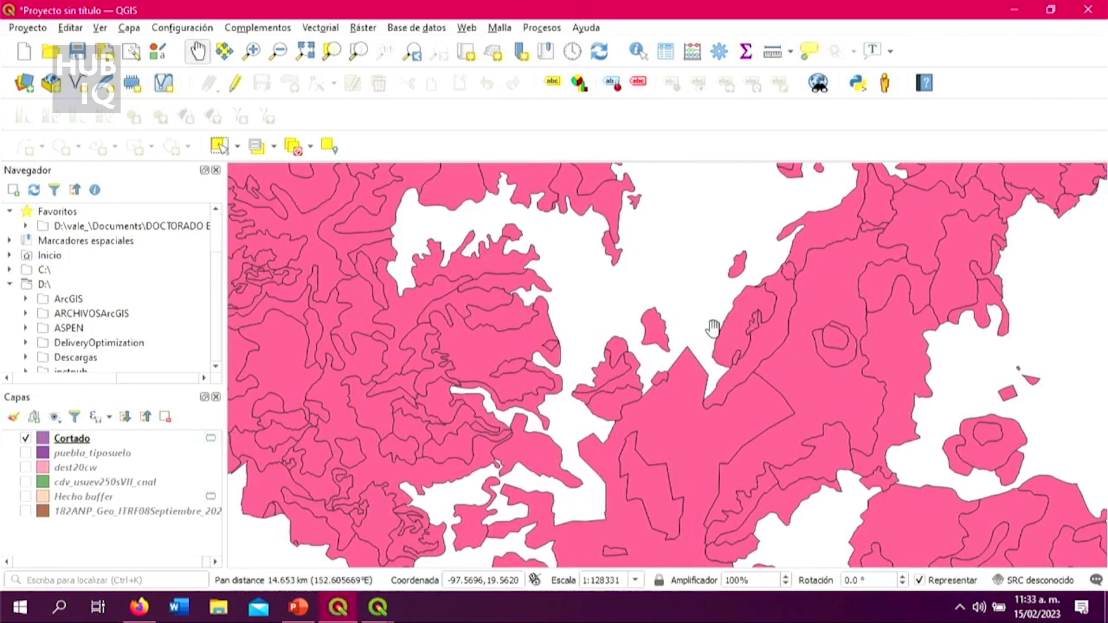
scroll(713, 329, "down", 3)
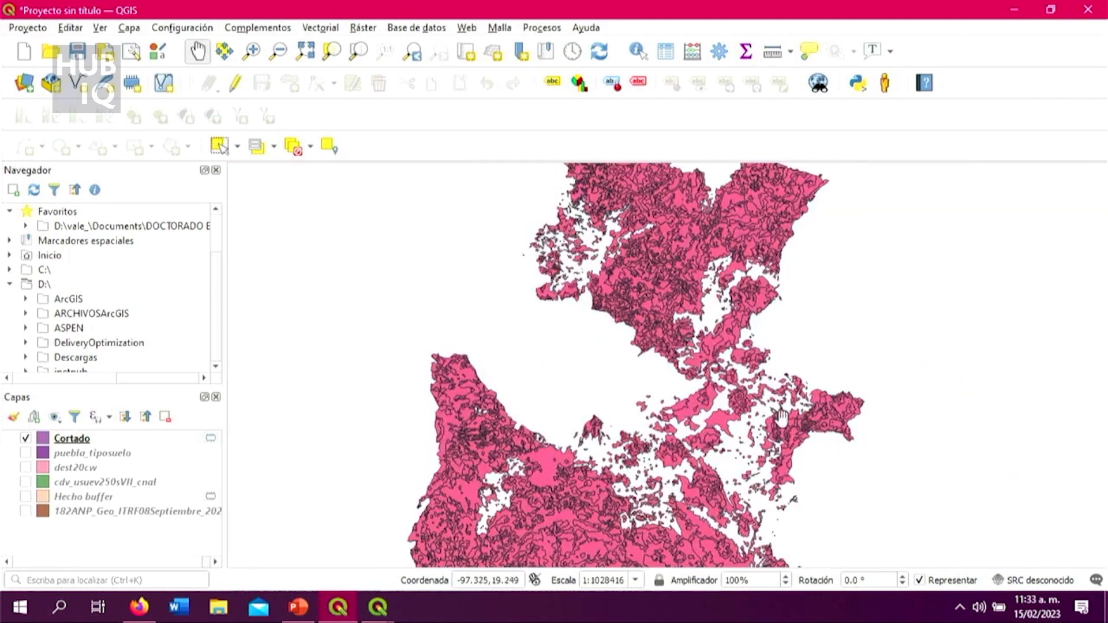
left_click_drag(731, 434, 713, 334)
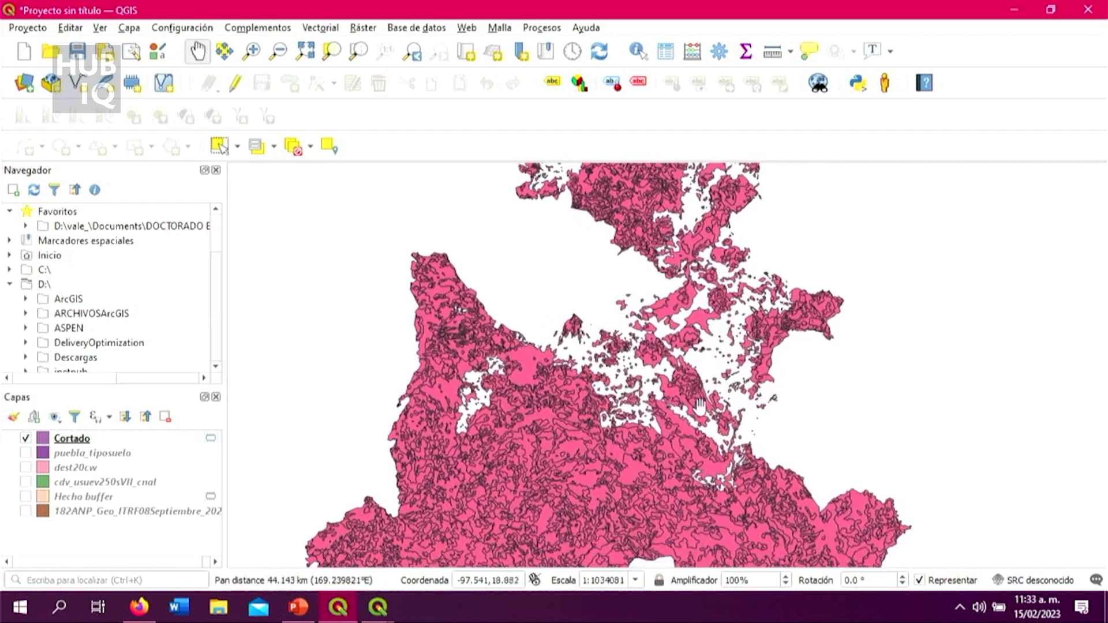
scroll(698, 397, "up", 1)
scroll(644, 444, "up", 1)
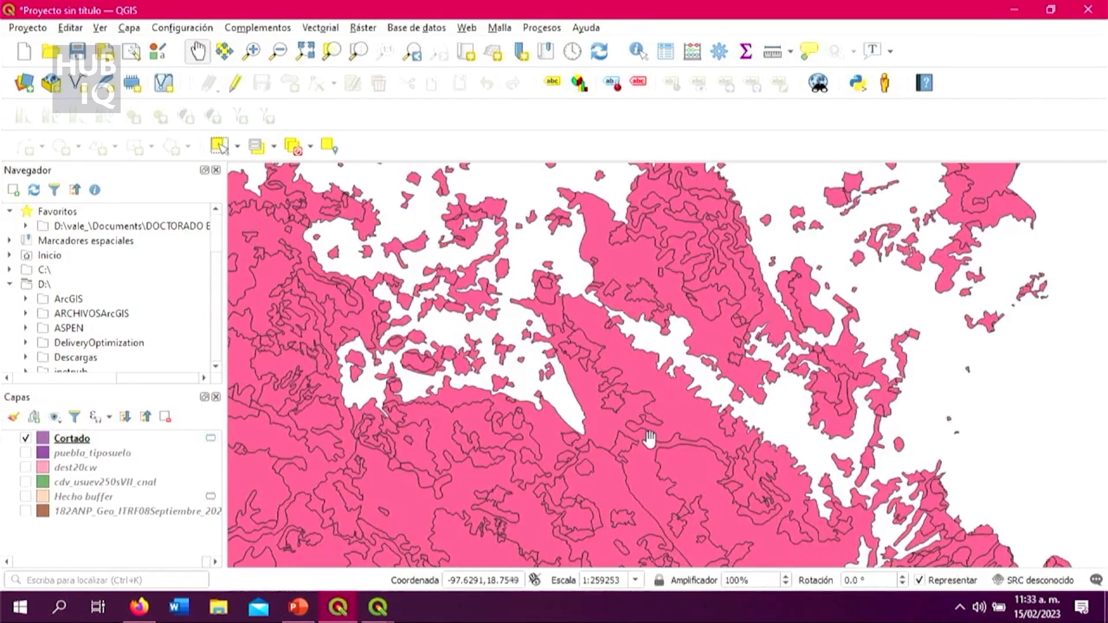
scroll(620, 432, "down", 2)
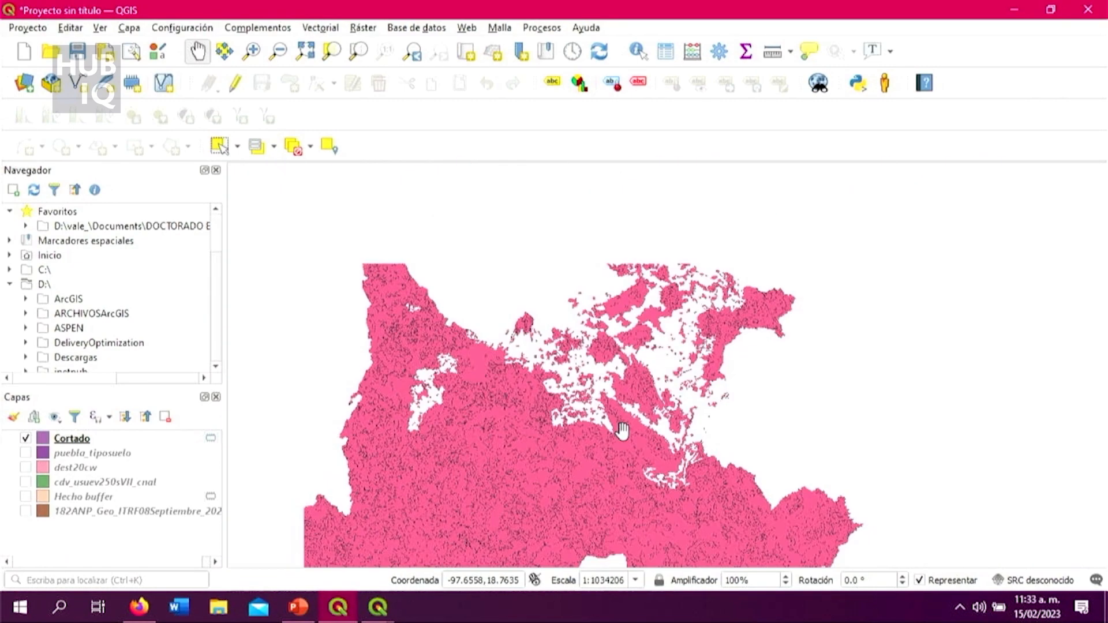
Step: Review the CLAVE and DESCRIPCIO records in the Cortado attribute table and minimize it
left_click(196, 440)
right_click(196, 440)
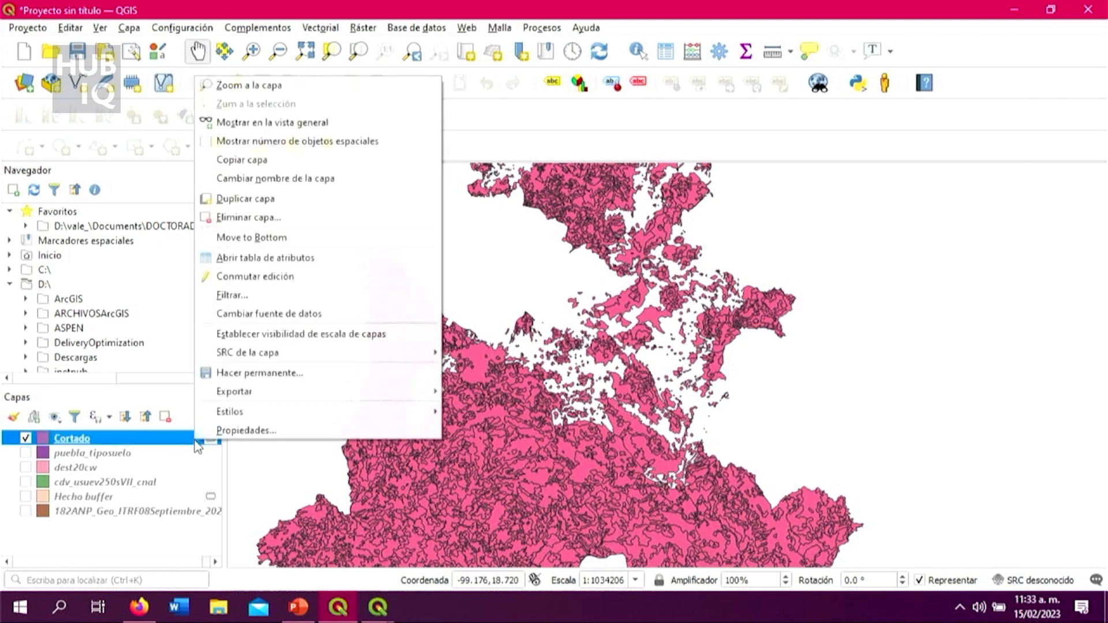
left_click(261, 258)
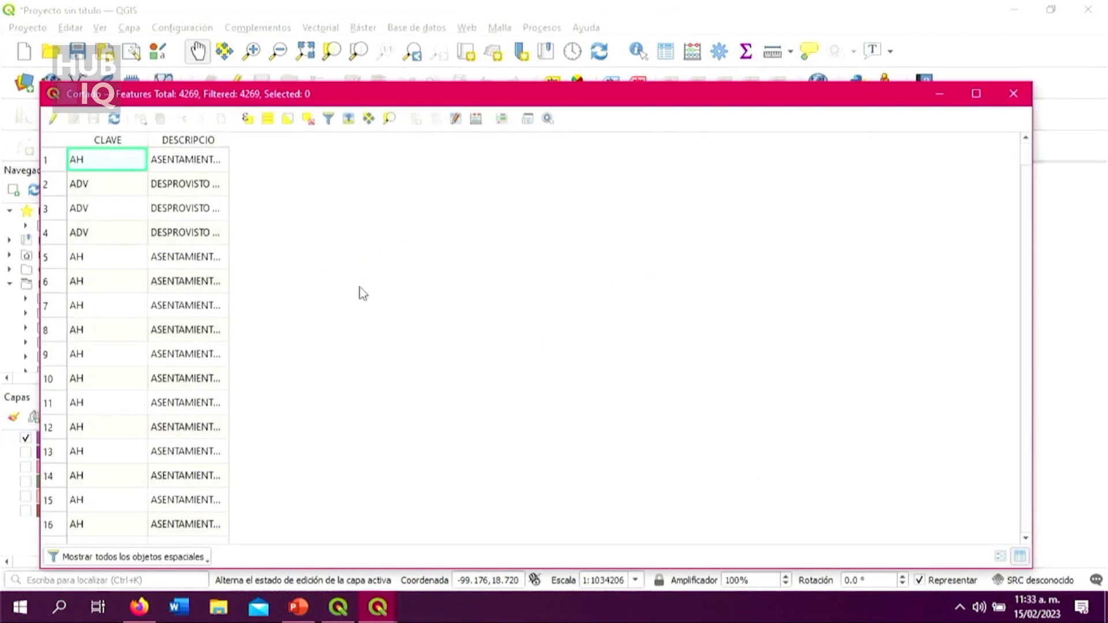
scroll(402, 339, "down", 10)
scroll(403, 339, "down", 3)
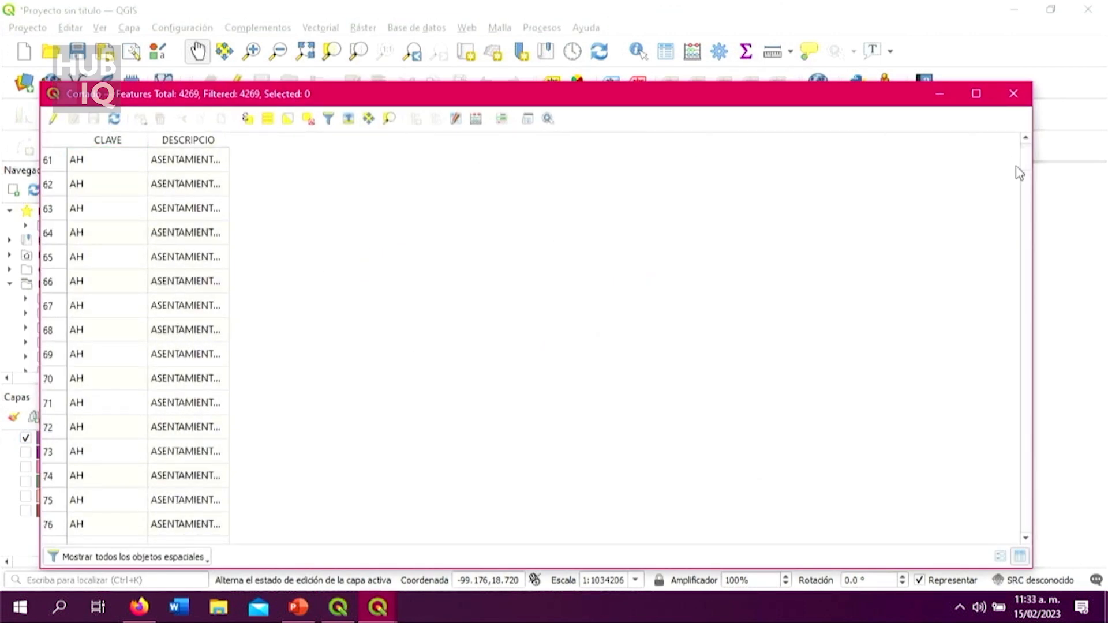
left_click_drag(1031, 168, 989, 161)
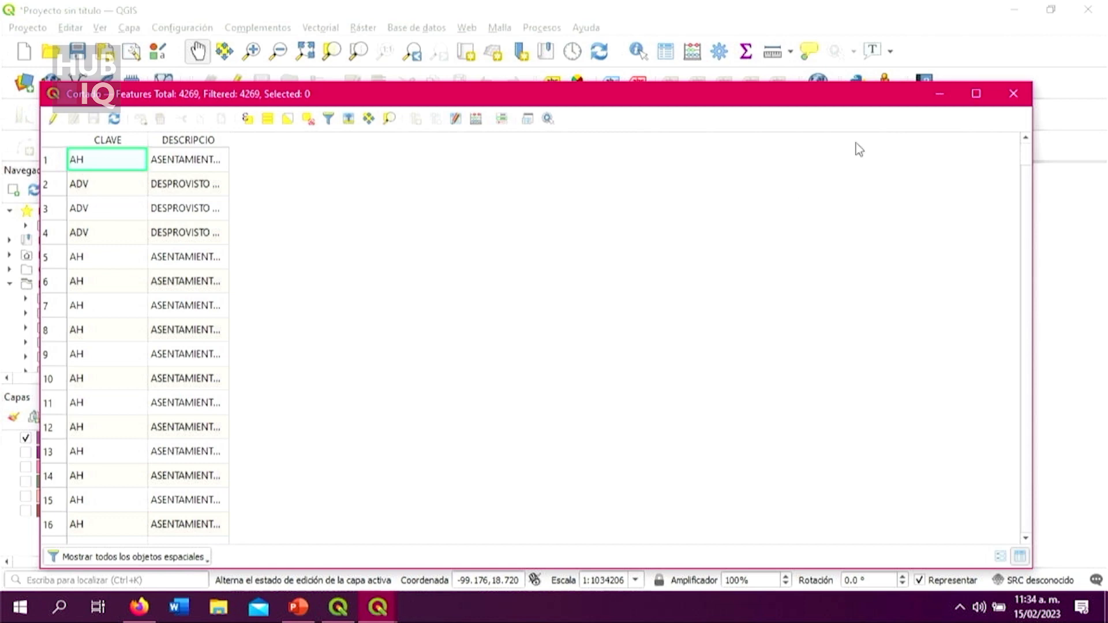
left_click(941, 95)
Step: Inspect the gaps in the clipped layer, hide Cortado and show the cdv_usuev250sVII_cnal layer in its place
scroll(682, 362, "up", 2)
scroll(700, 382, "down", 2)
scroll(700, 382, "up", 4)
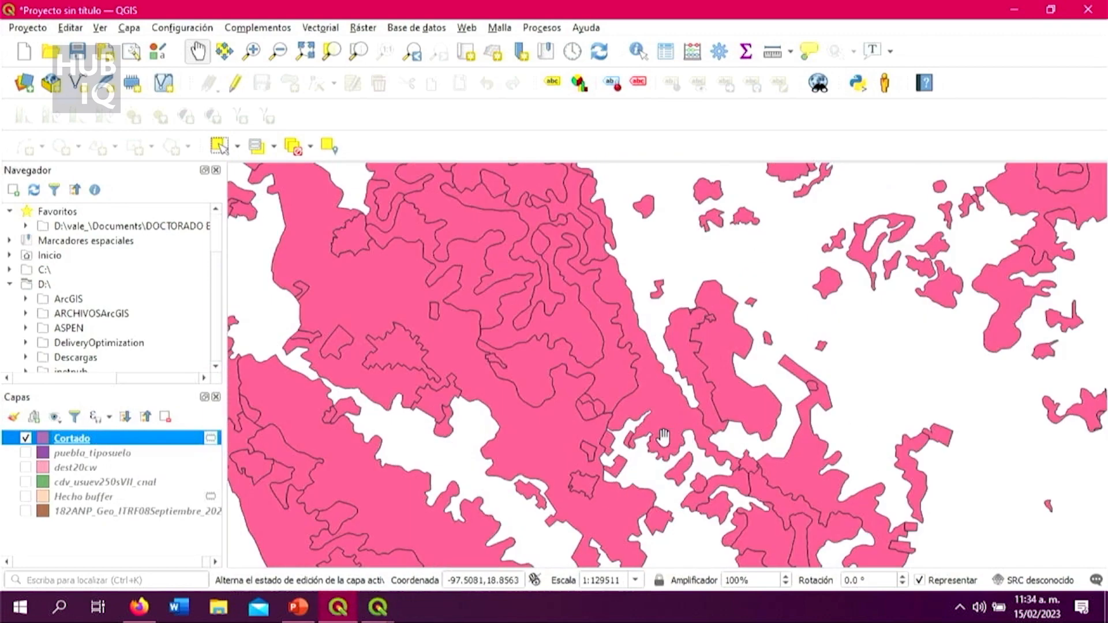
scroll(663, 437, "down", 2)
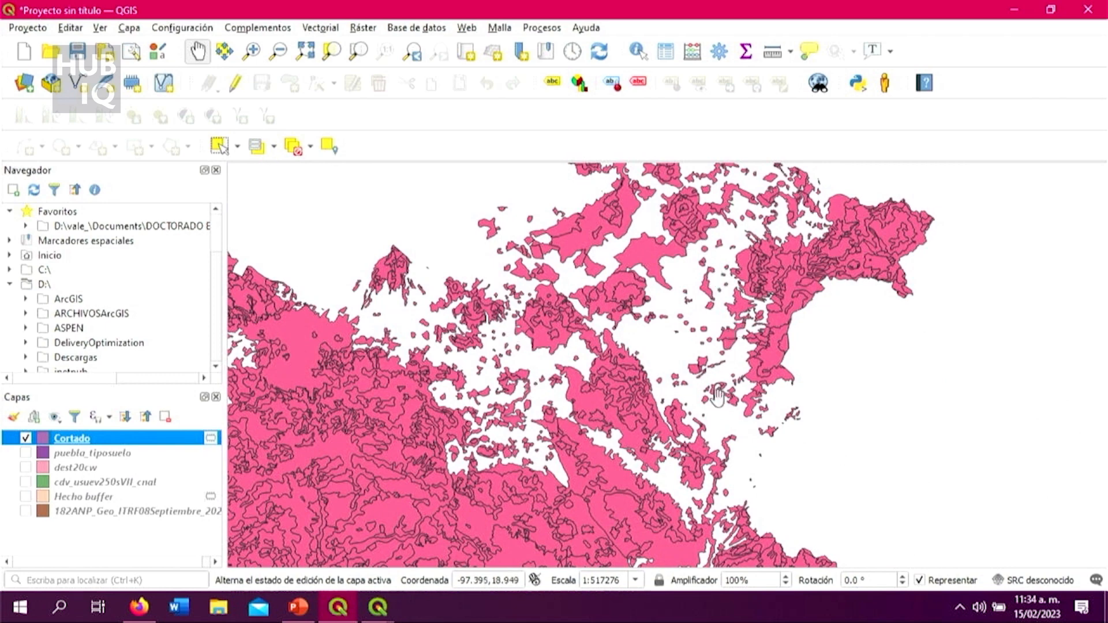
scroll(709, 419, "up", 2)
scroll(708, 419, "down", 2)
left_click(27, 439)
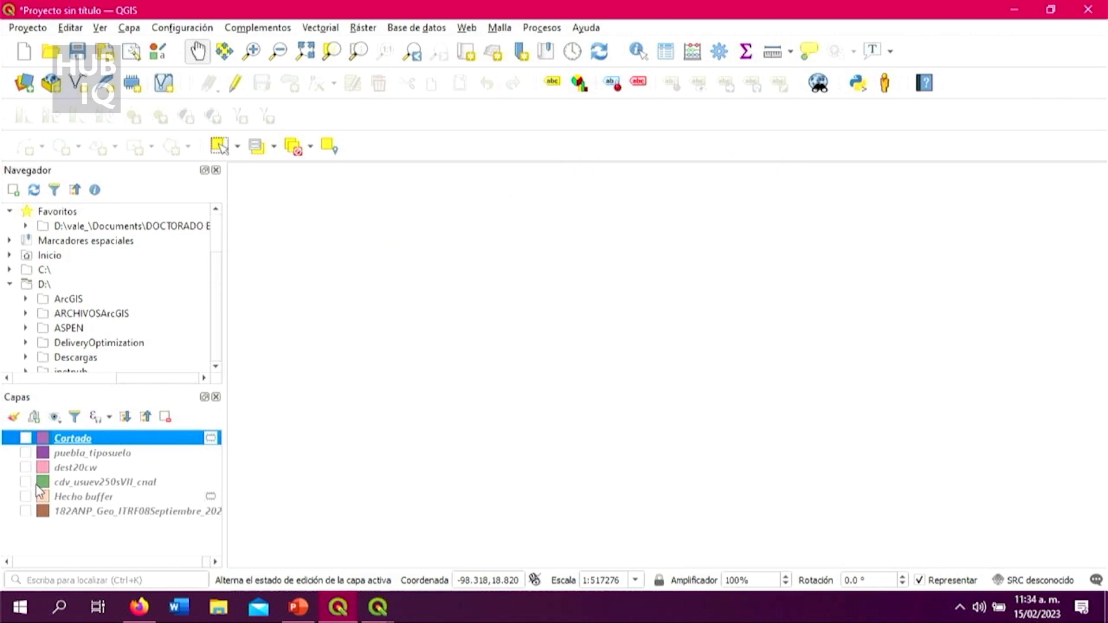
left_click(26, 481)
Step: Inspect the national layer's polygons in the gap area and show the Cortado layer over them for comparison
left_click_drag(672, 314, 655, 384)
scroll(655, 384, "up", 4)
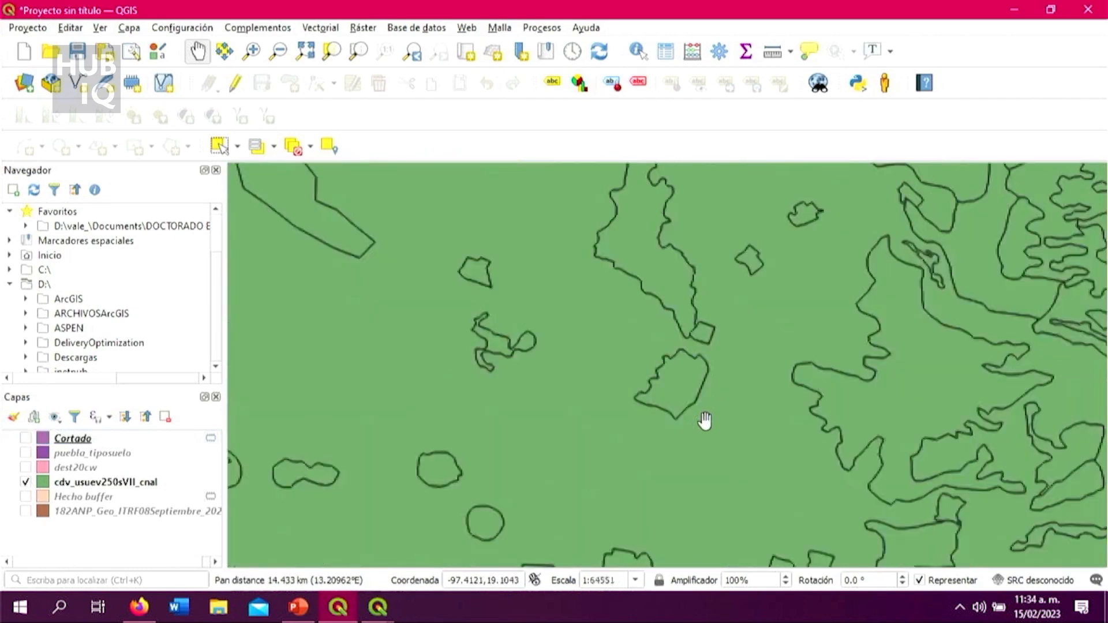
scroll(658, 387, "up", 2)
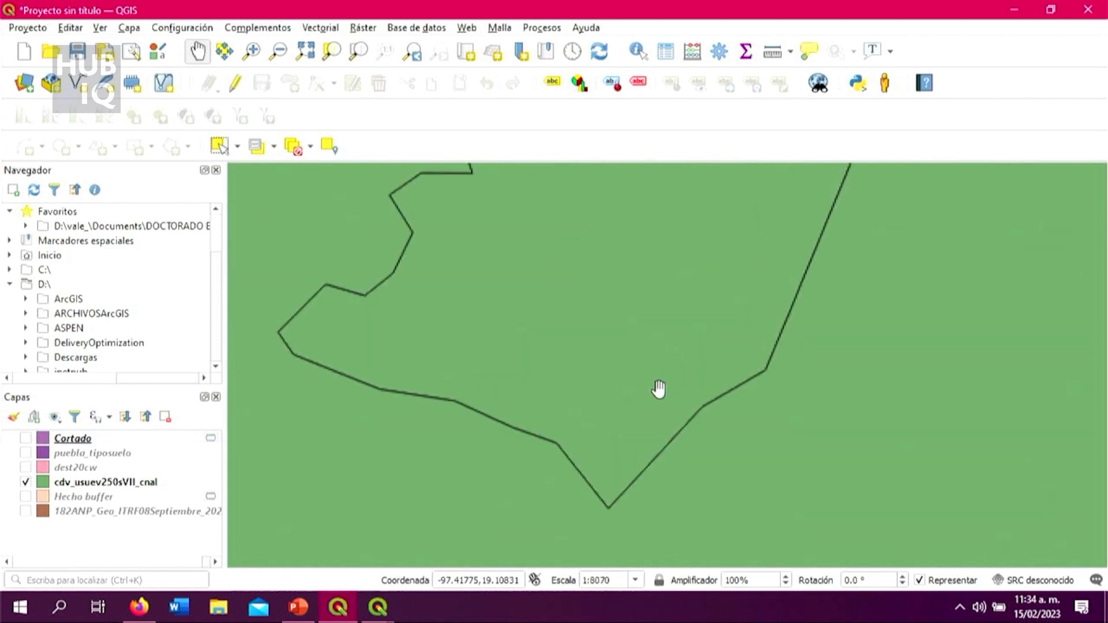
scroll(664, 422, "down", 4)
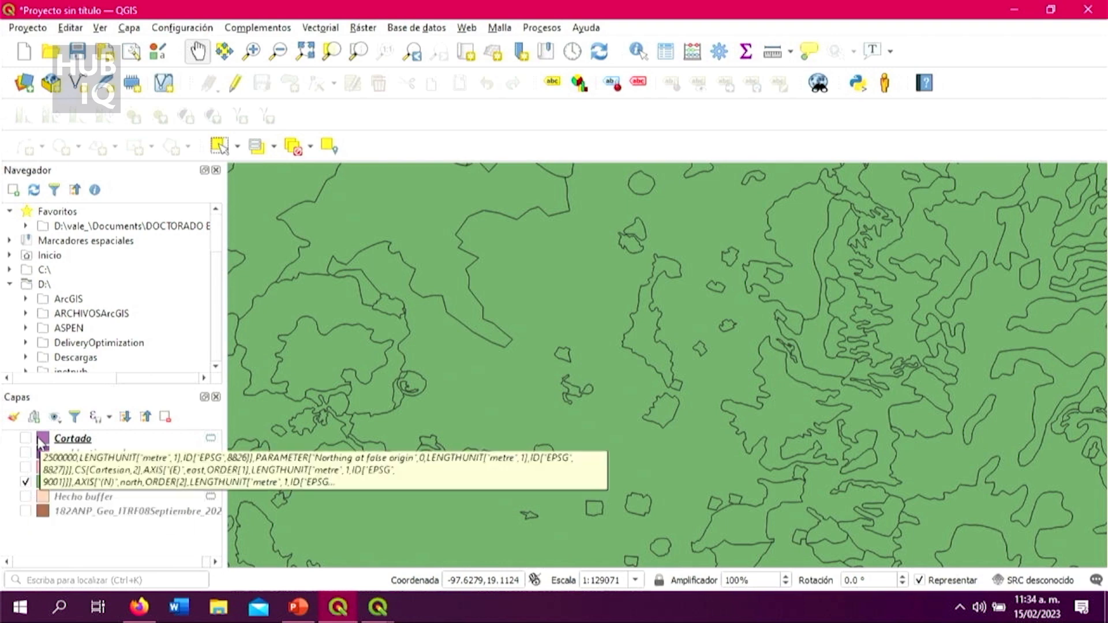
left_click(26, 438)
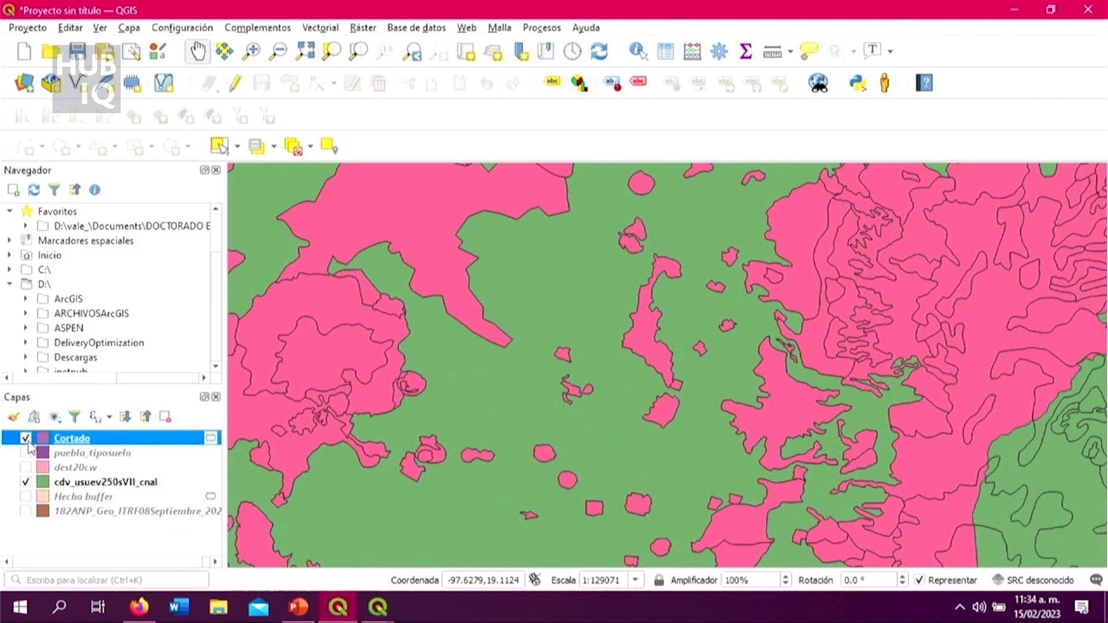
scroll(546, 530, "down", 1)
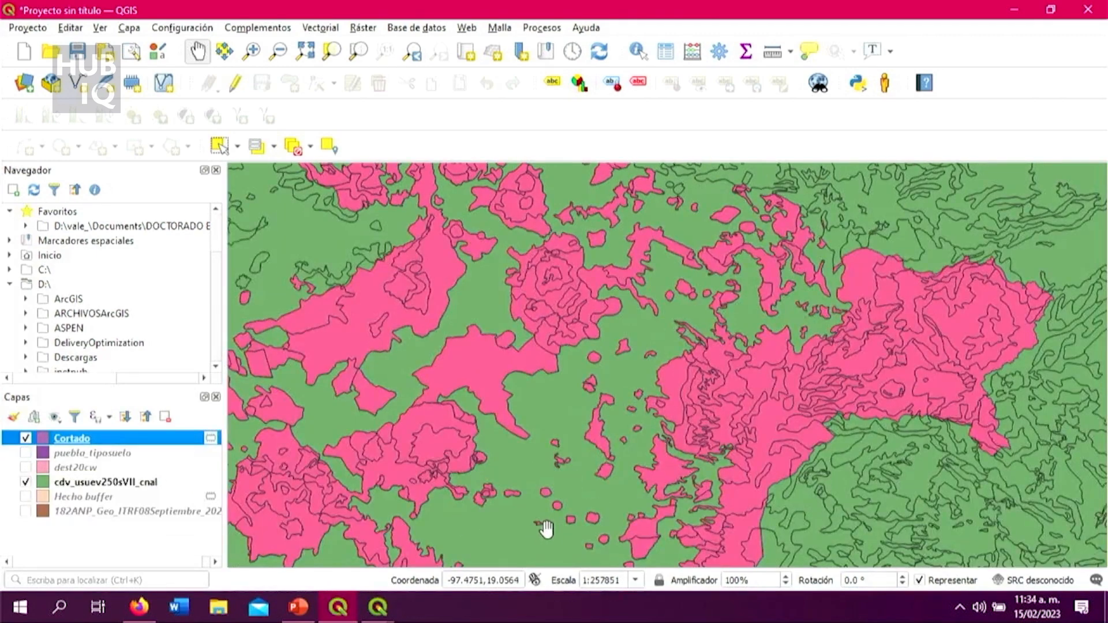
Step: Compare the Cortado layer with cdv_usuev250sVII_cnal beneath it, examining the gaps across the northern, central and southern parts of the state
scroll(547, 528, "up", 1)
scroll(548, 527, "down", 1)
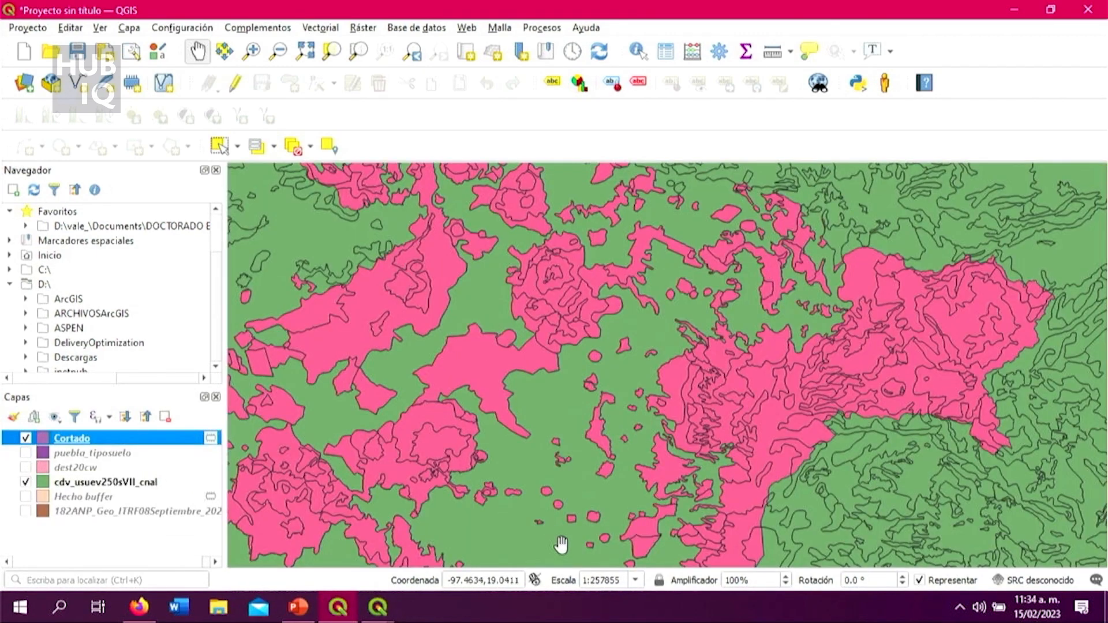
scroll(611, 500, "down", 2)
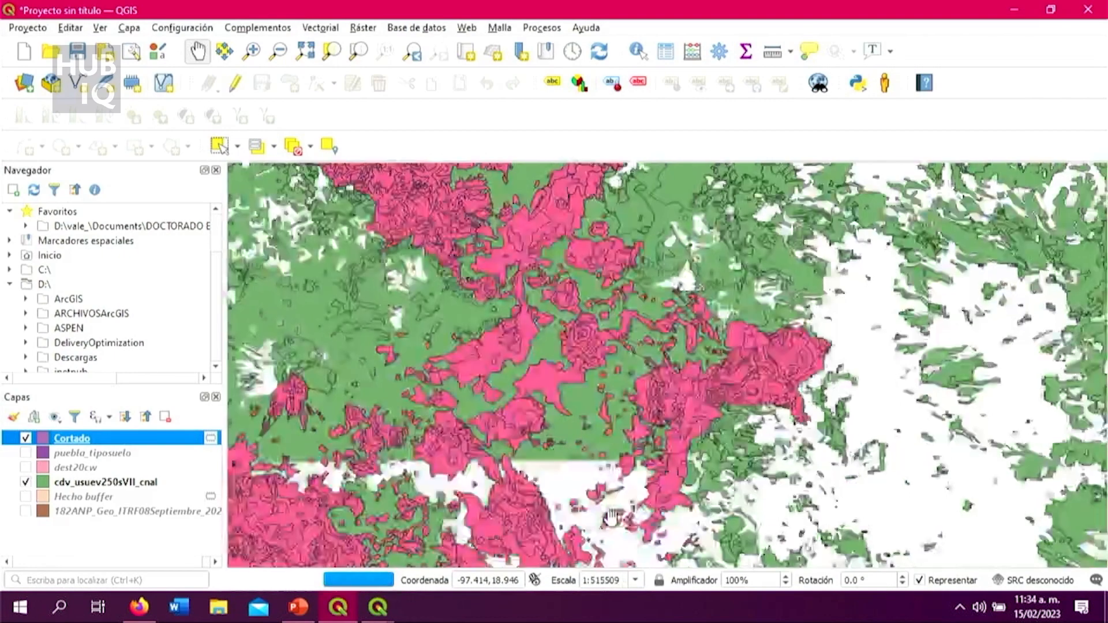
scroll(612, 512, "down", 1)
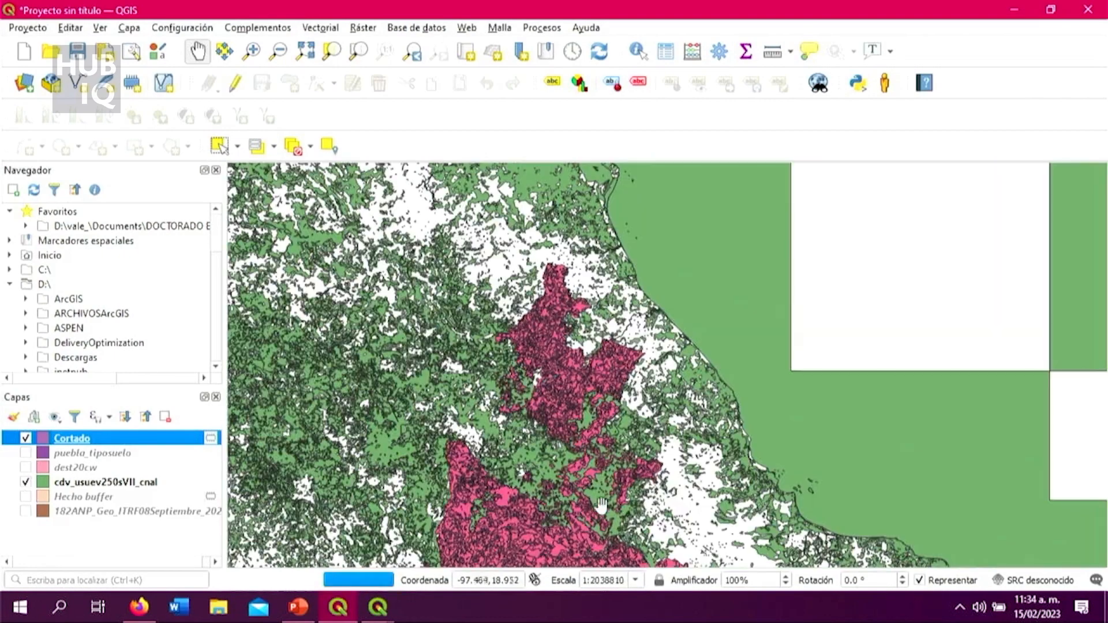
left_click_drag(643, 508, 638, 444)
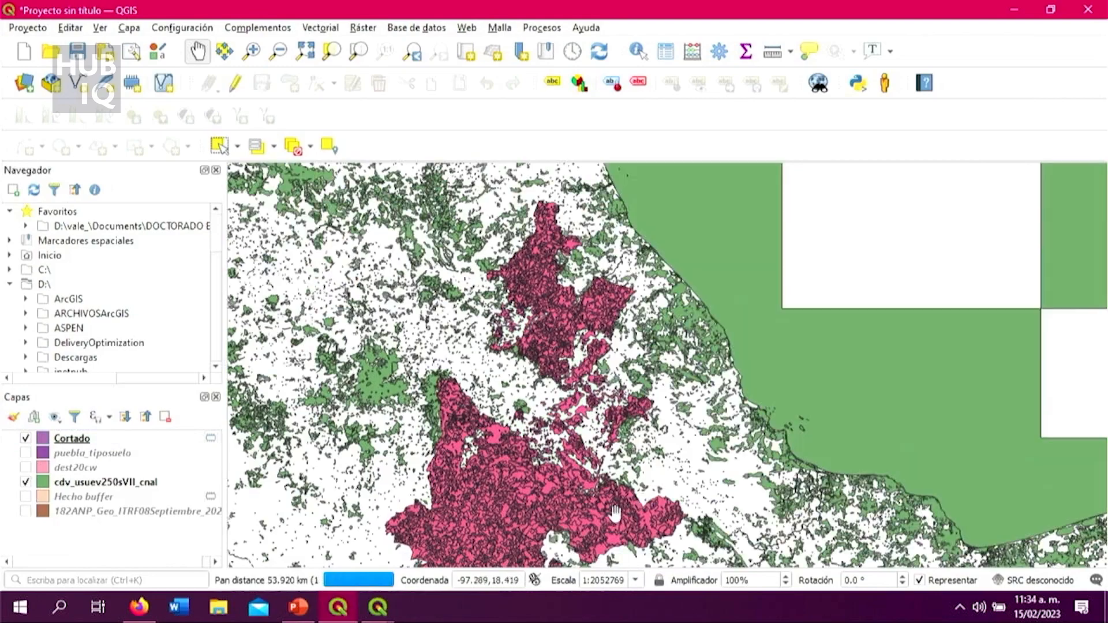
scroll(610, 530, "up", 2)
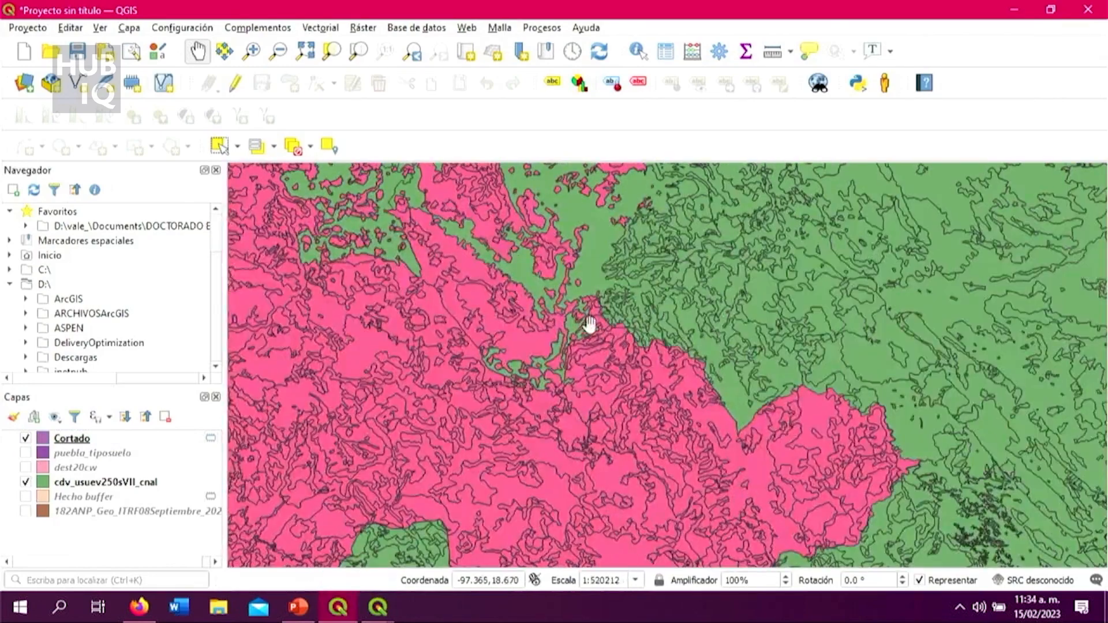
left_click_drag(541, 394, 553, 443)
scroll(552, 444, "up", 4)
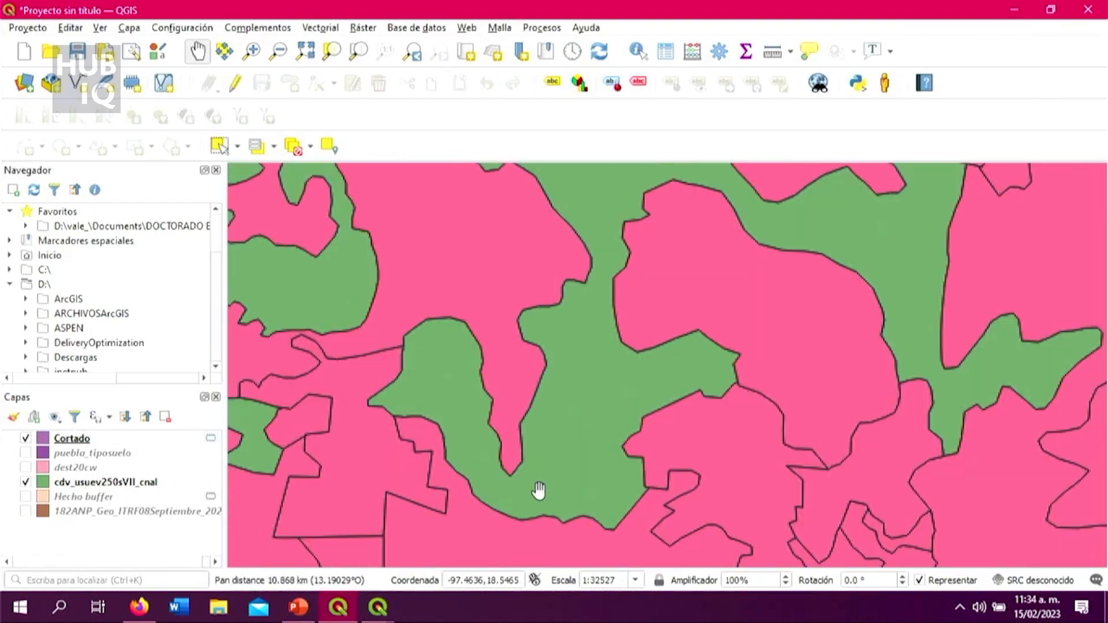
scroll(543, 492, "down", 2)
scroll(540, 477, "up", 2)
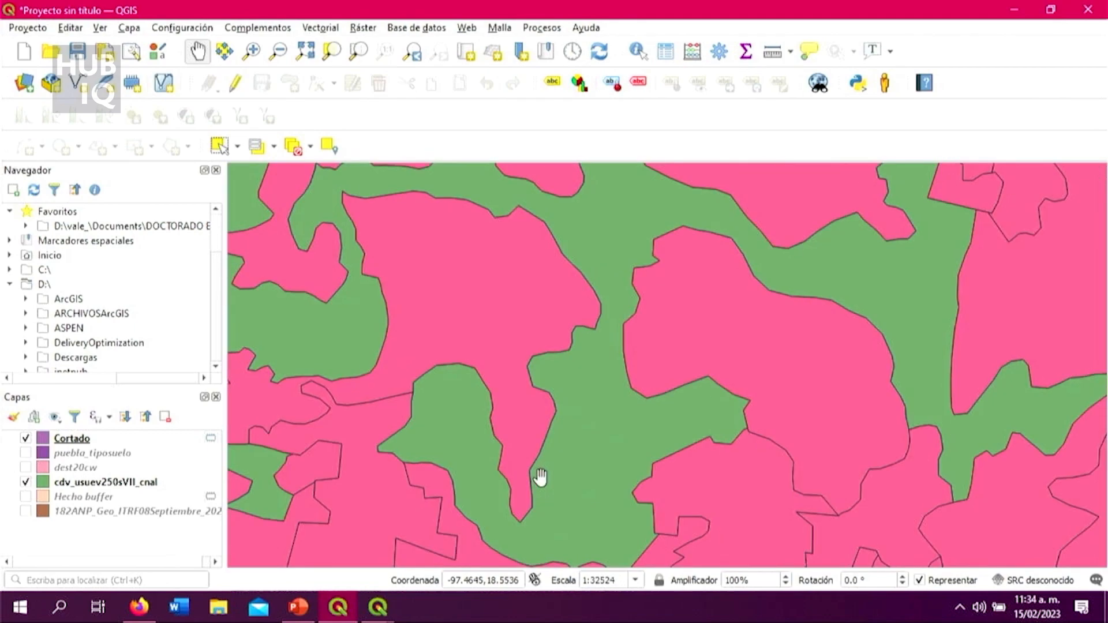
scroll(540, 476, "down", 6)
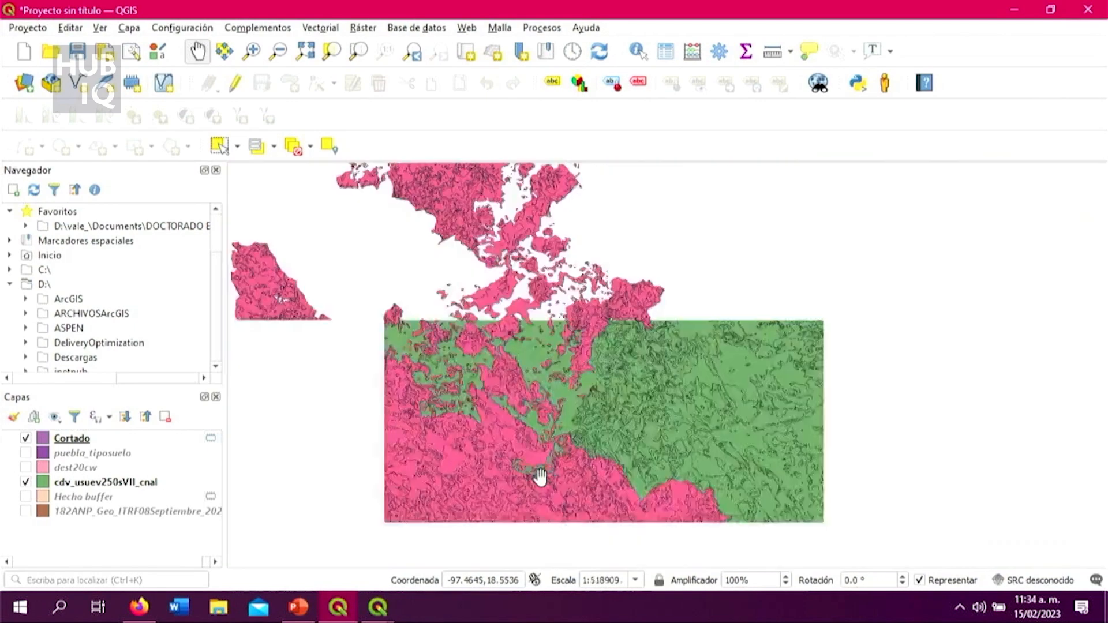
scroll(574, 429, "up", 3)
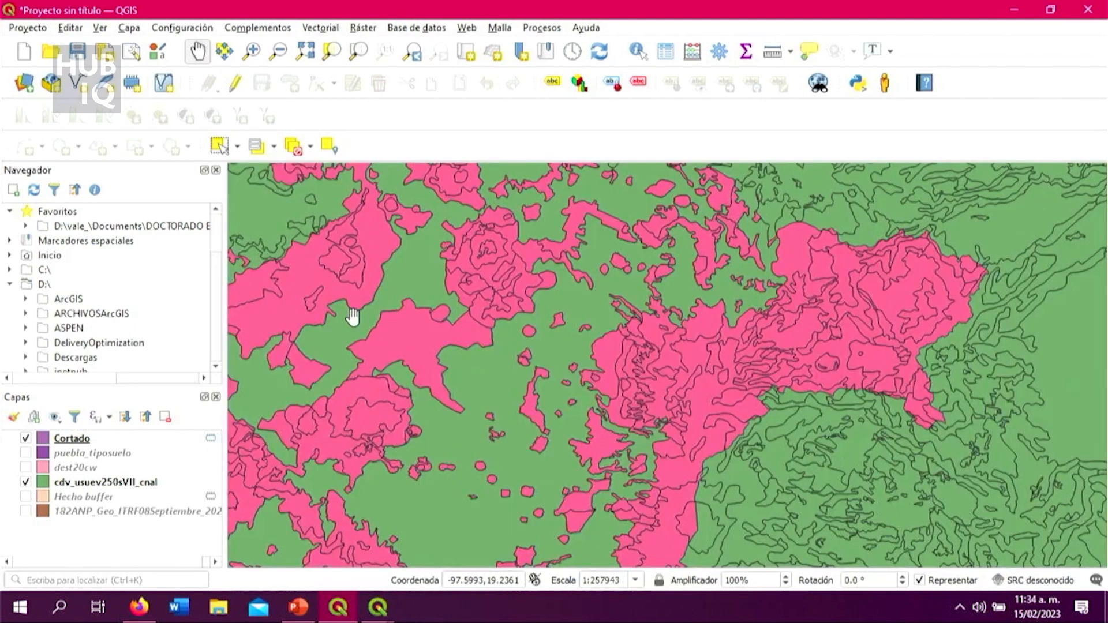
scroll(353, 317, "up", 2)
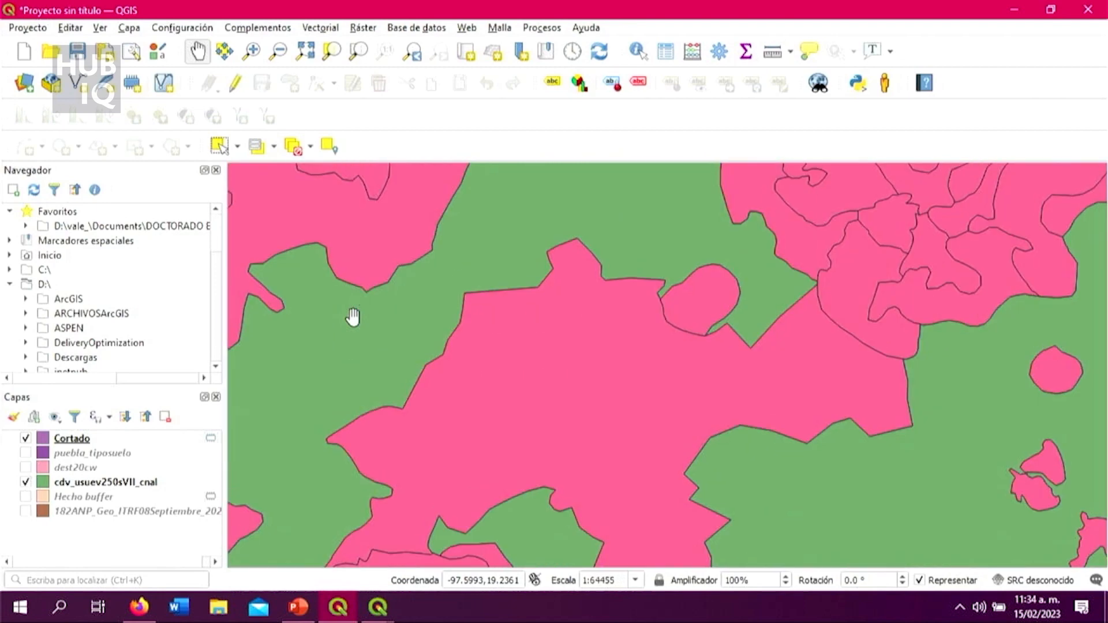
Step: Open the symbology properties of the cdv_usuev250sVII_cnal layer and set its Simple Fill stroke width to 0.46 mm
left_click(88, 484)
right_click(87, 483)
left_click(116, 470)
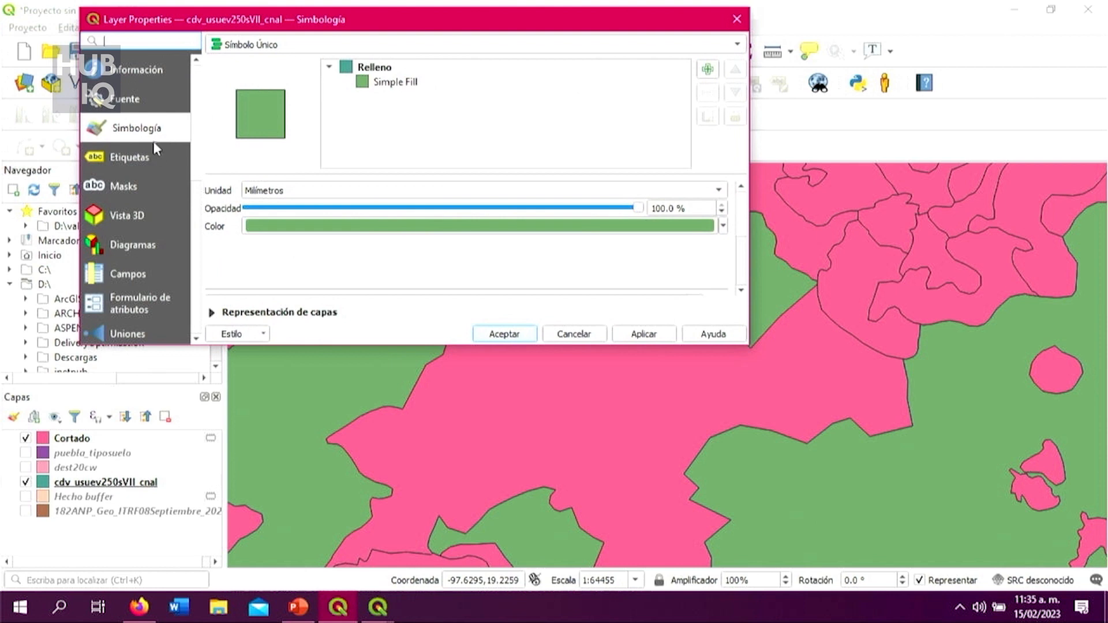
left_click(411, 84)
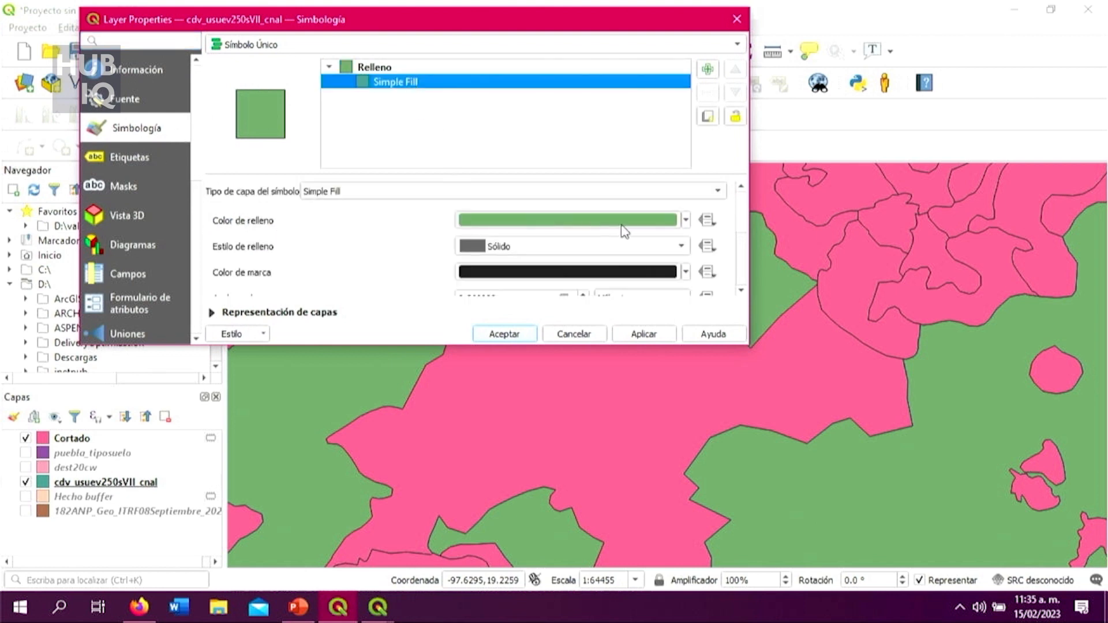
scroll(641, 248, "down", 5)
scroll(626, 289, "up", 5)
scroll(534, 288, "up", 3)
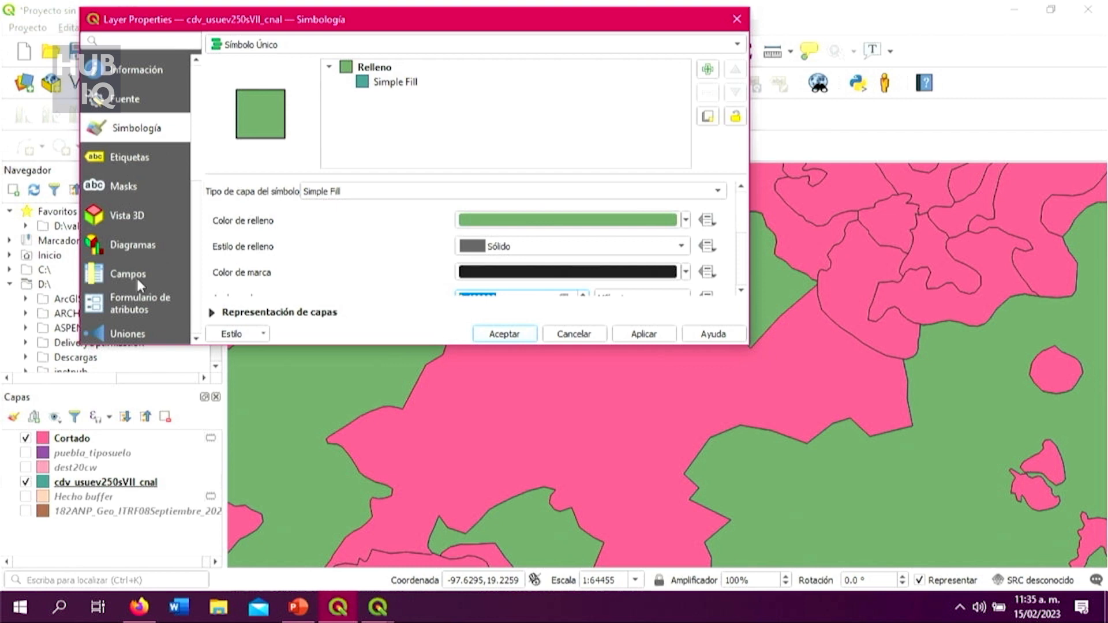
Step: Review the available symbol layer types and the stroke, join and offset options of the layer's Simple Fill
scroll(150, 206, "down", 3)
scroll(155, 237, "up", 3)
left_click(142, 130)
left_click(428, 191)
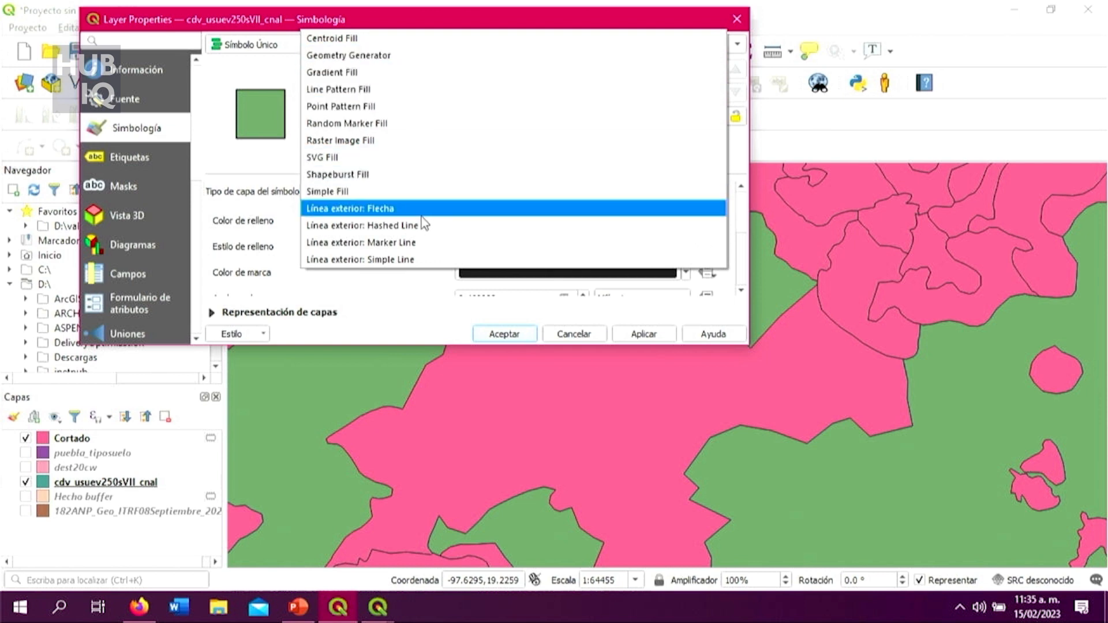
left_click(412, 294)
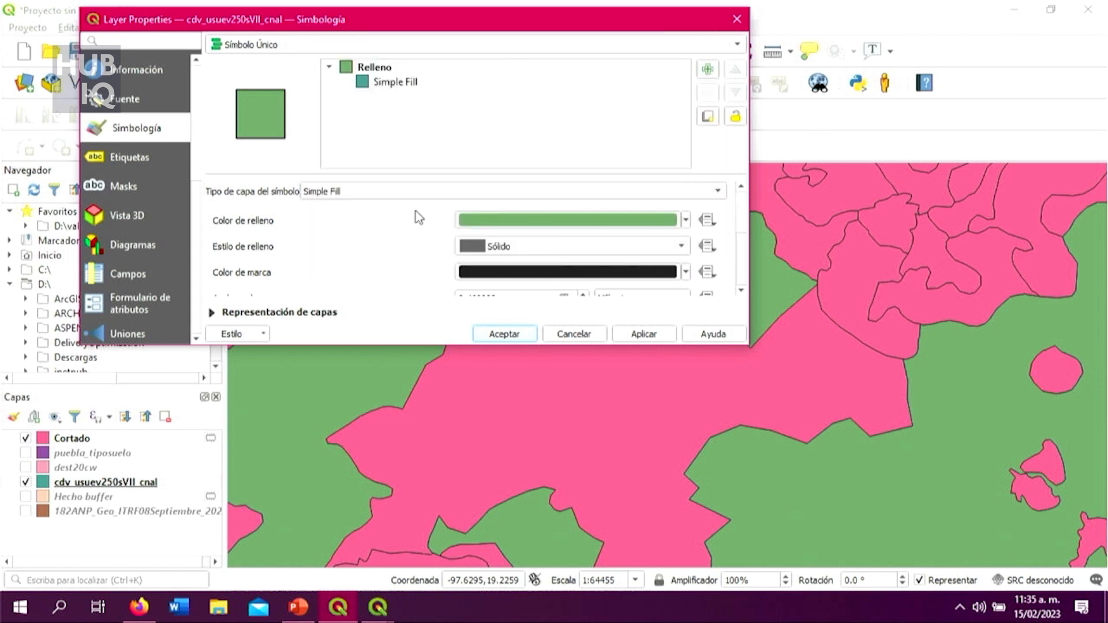
left_click(387, 68)
left_click(396, 83)
scroll(392, 255, "down", 3)
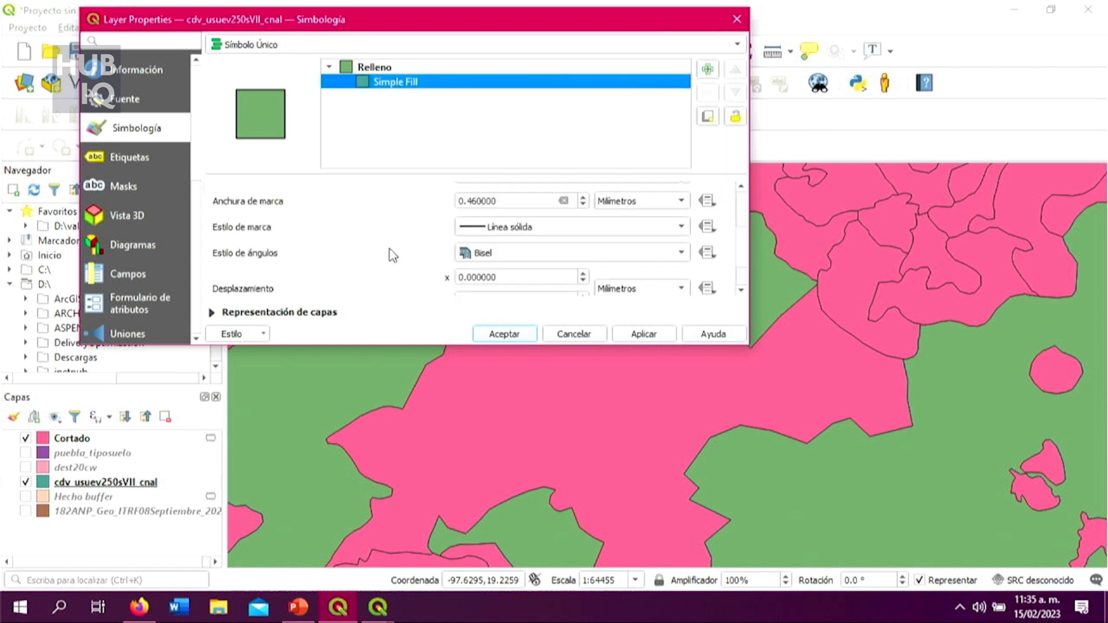
scroll(392, 255, "down", 2)
Step: Style cdv_usuev250sVII_cnal as Categorizado by the DESCRIPCIO field with random colors, classify its values and accept the symbology
left_click(663, 45)
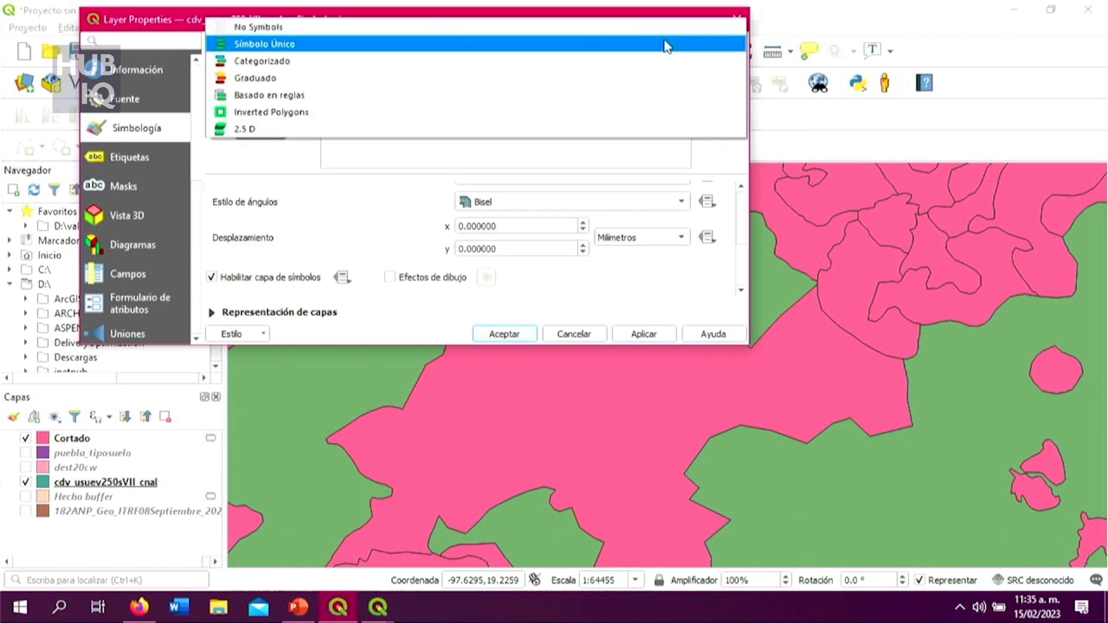
left_click(572, 63)
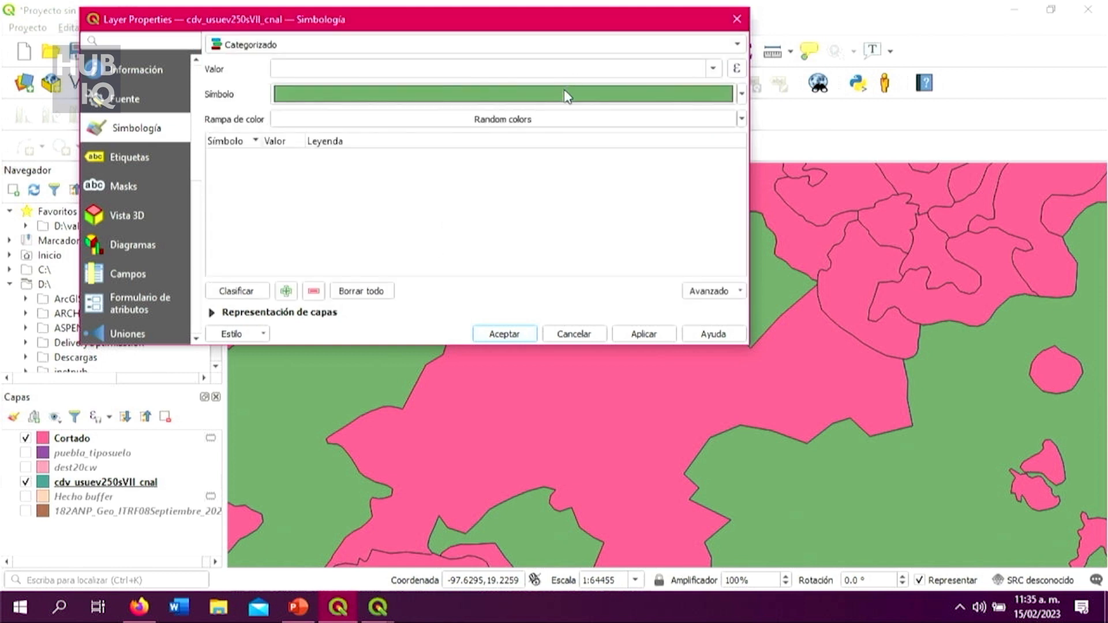
left_click(715, 69)
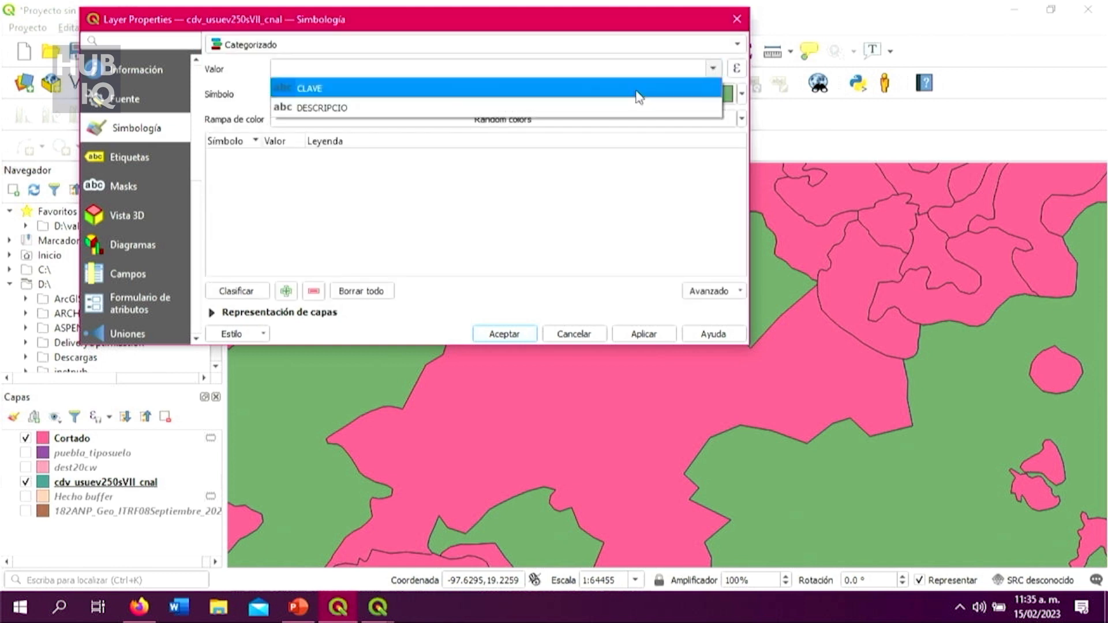
left_click(598, 110)
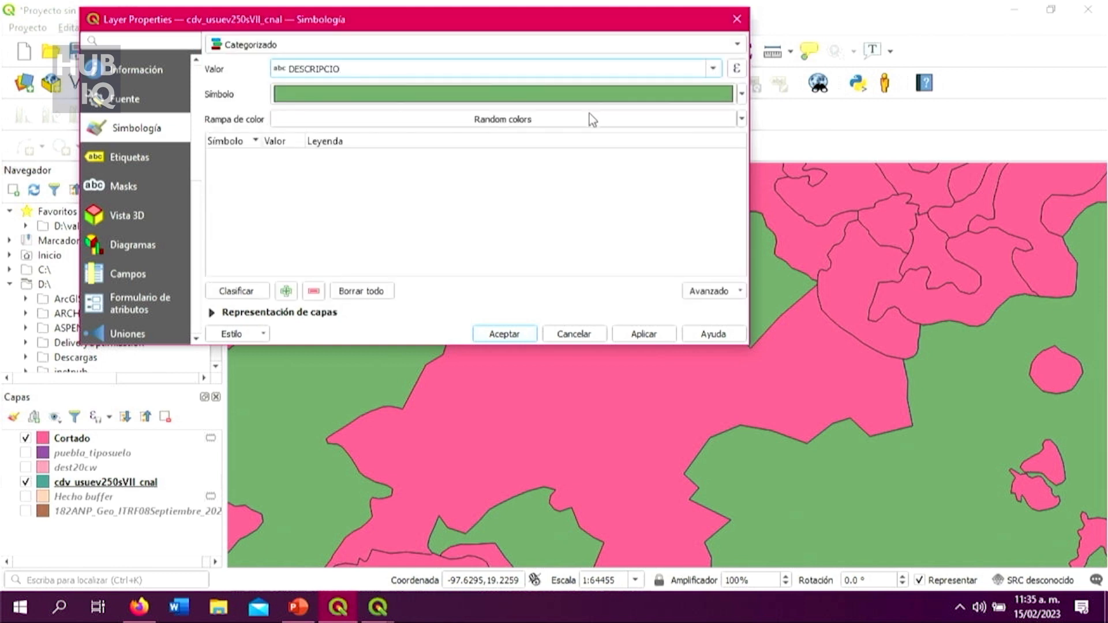
left_click(264, 293)
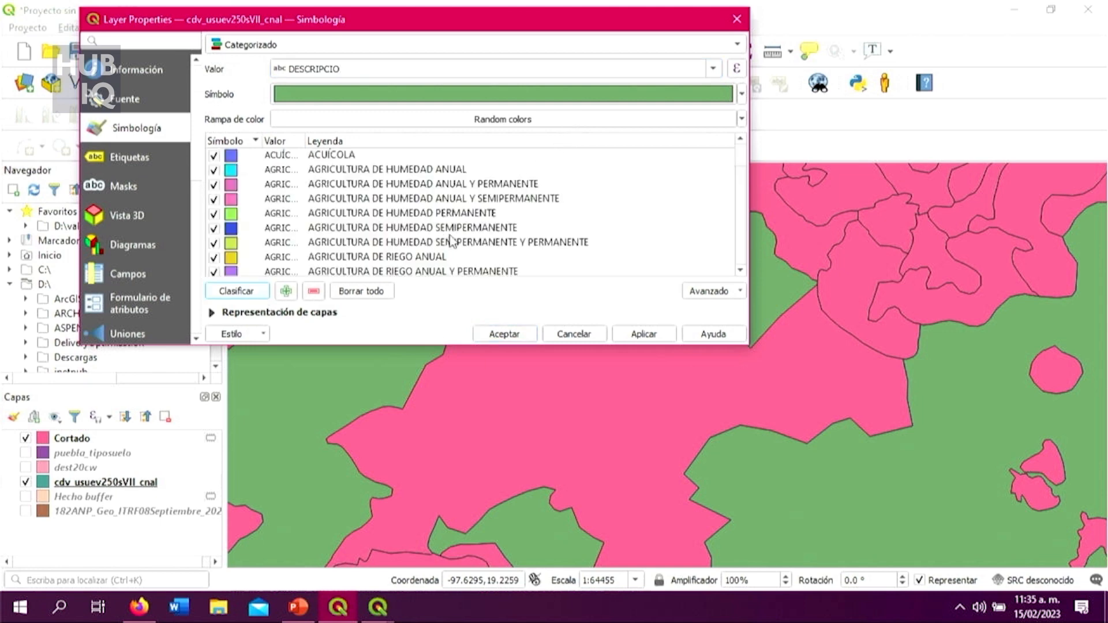
left_click(645, 335)
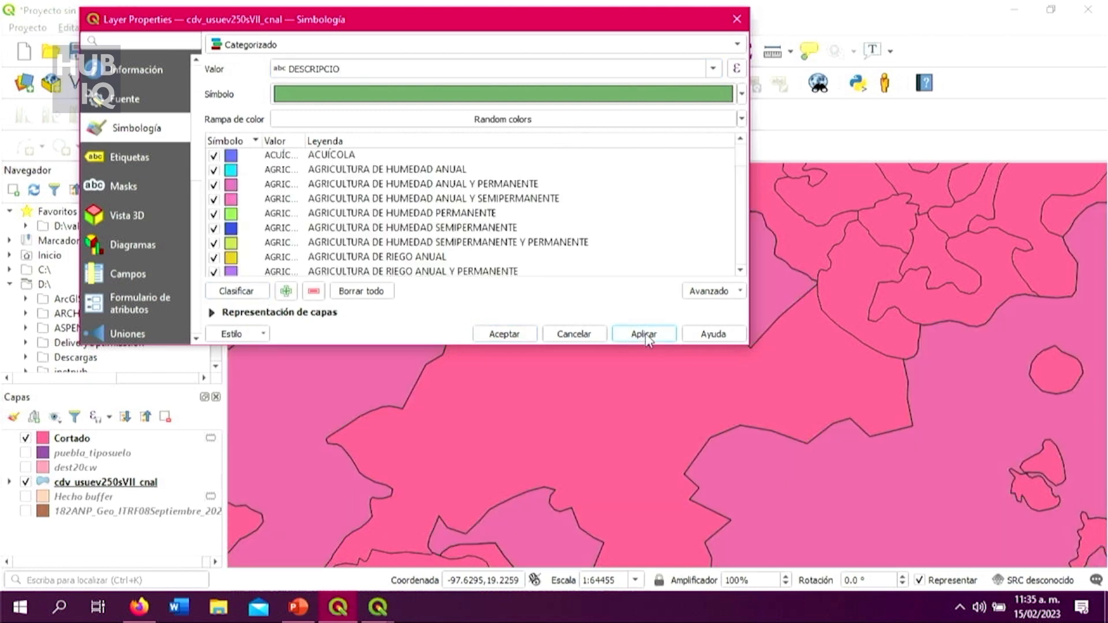
left_click(504, 335)
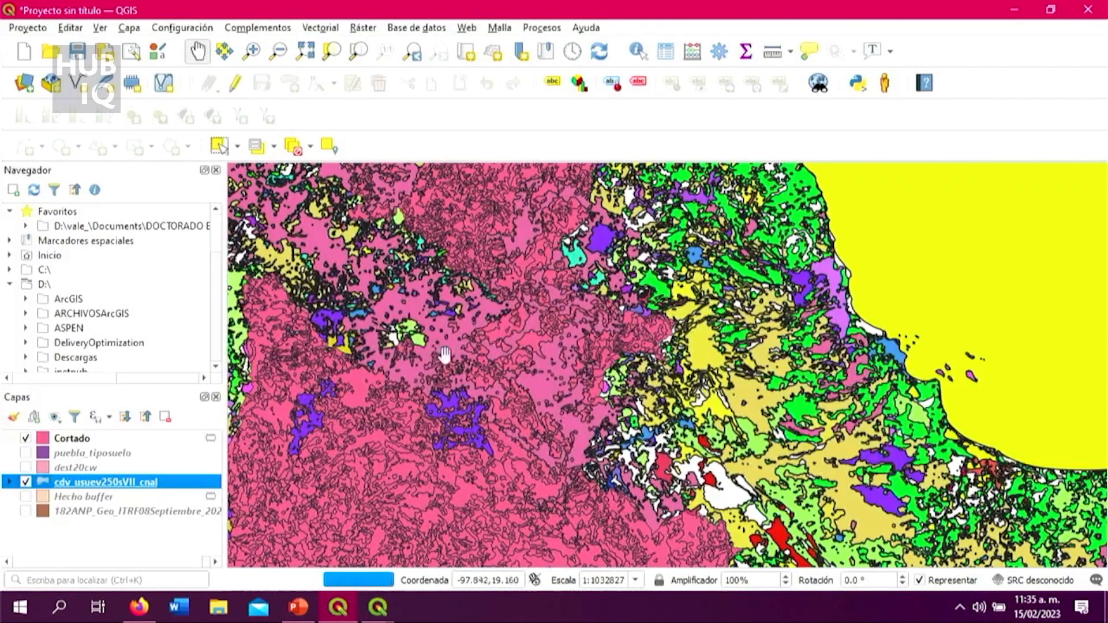
Step: Hide the Cortado layer and inspect the categorized cdv_usuev250sVII_cnal polygons in the central gap area
left_click(26, 438)
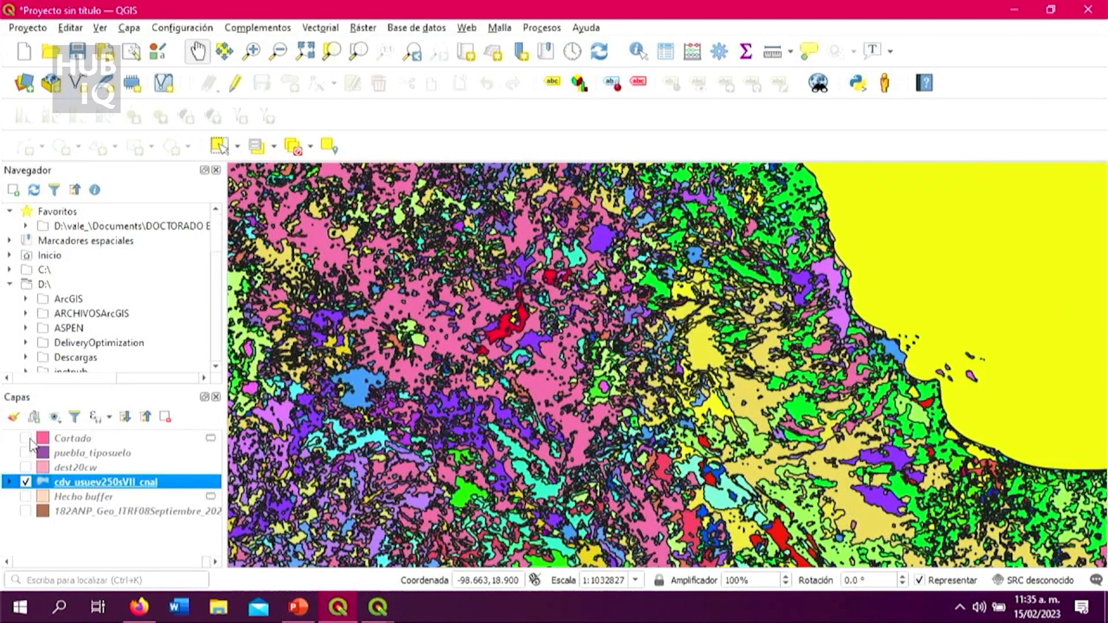
scroll(441, 297, "up", 2)
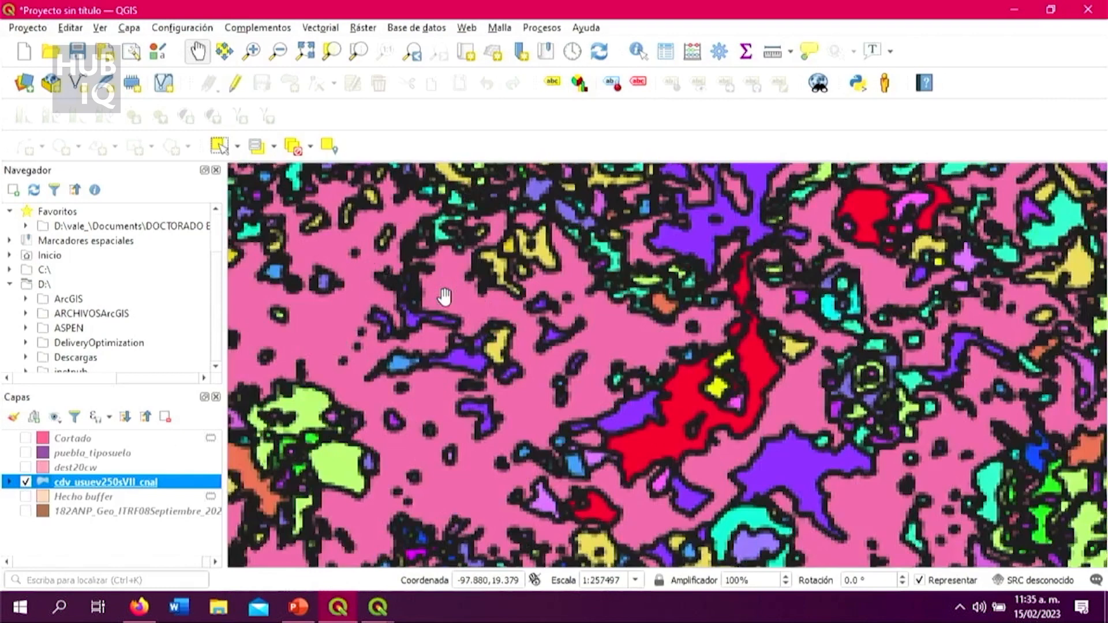
scroll(511, 349, "up", 1)
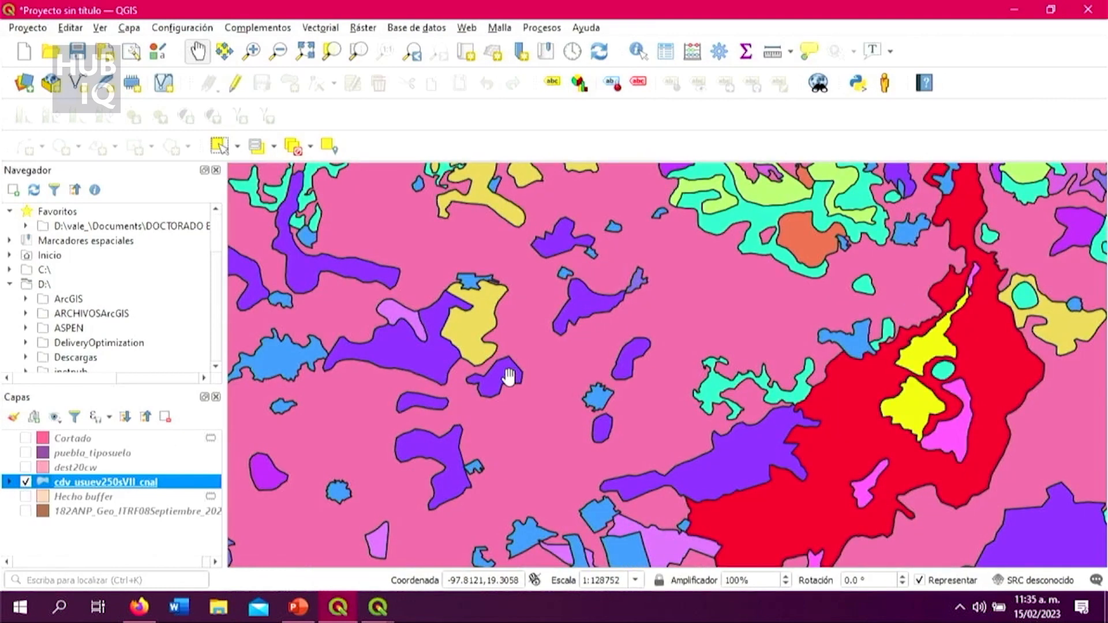
Step: Toggle the visibility of Cortado and cdv_usuev250sVII_cnal in turn to compare them, leaving only the national layer shown
left_click(26, 438)
left_click(26, 439)
left_click(25, 482)
left_click(26, 482)
right_click(108, 485)
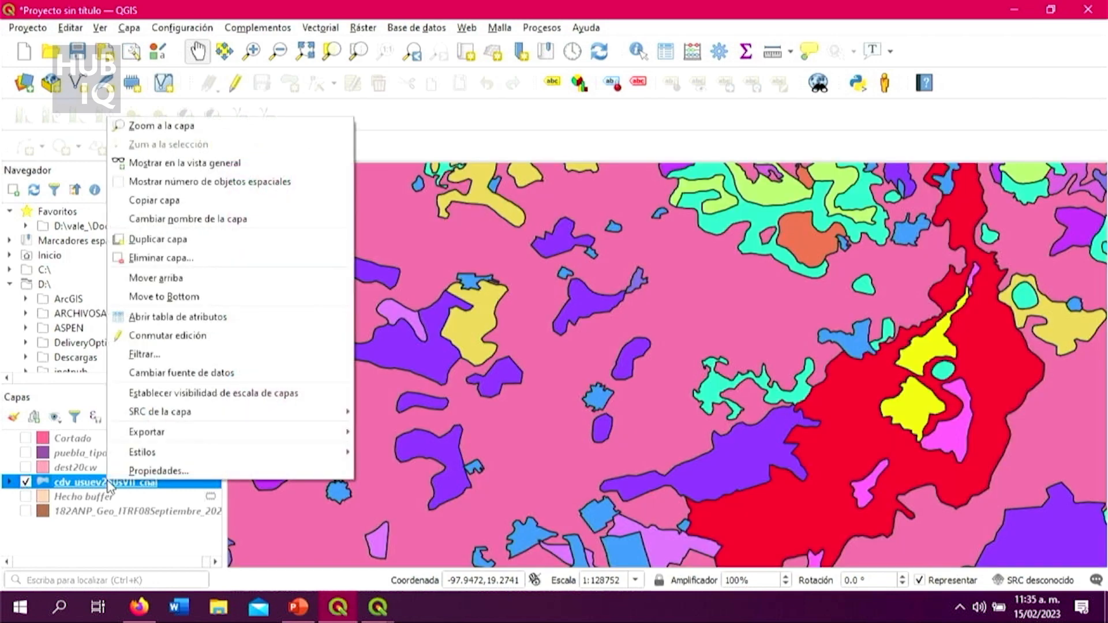
Step: Identify the large pink polygon of cdv_usuev250sVII_cnal that fills the gap area to read its CLAVE and DESCRIPCIO attributes
left_click_drag(549, 477, 675, 384)
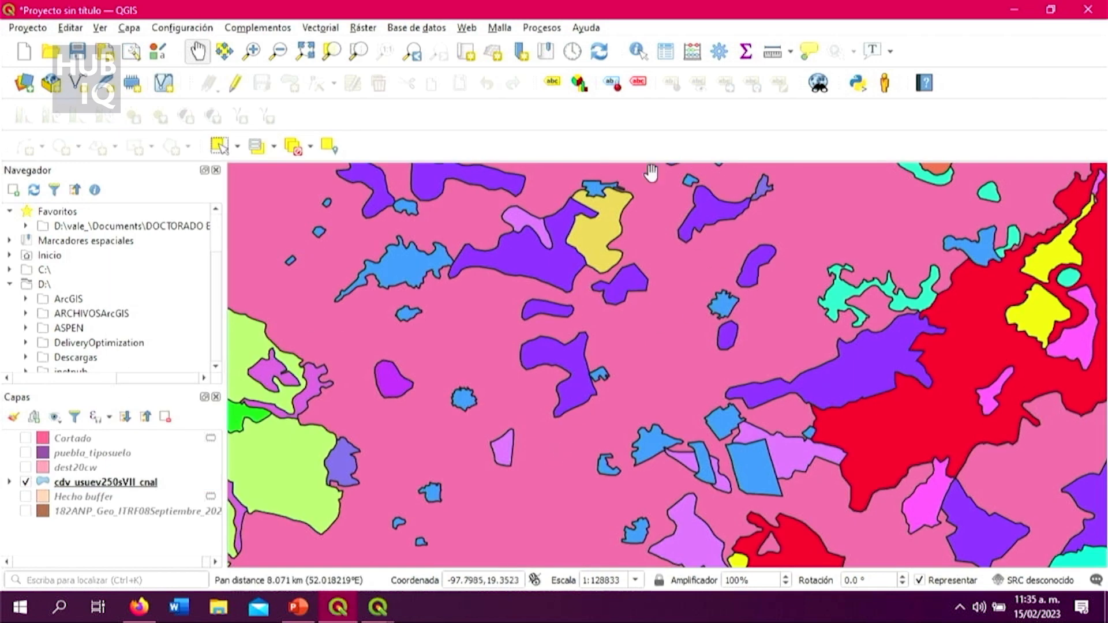
left_click_drag(684, 343, 668, 364)
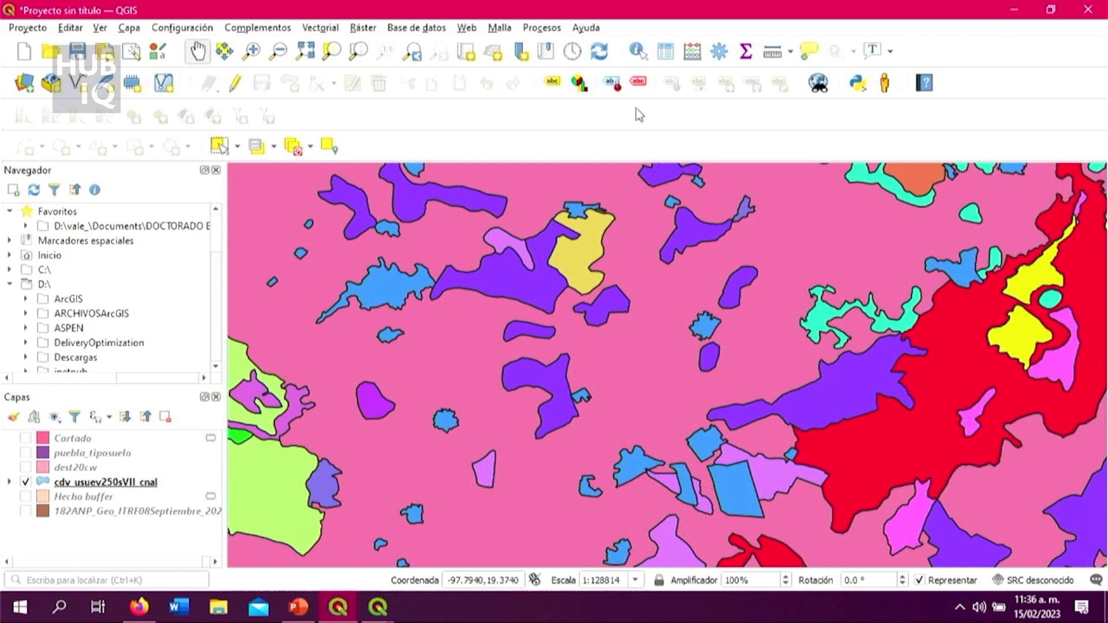
left_click(639, 52)
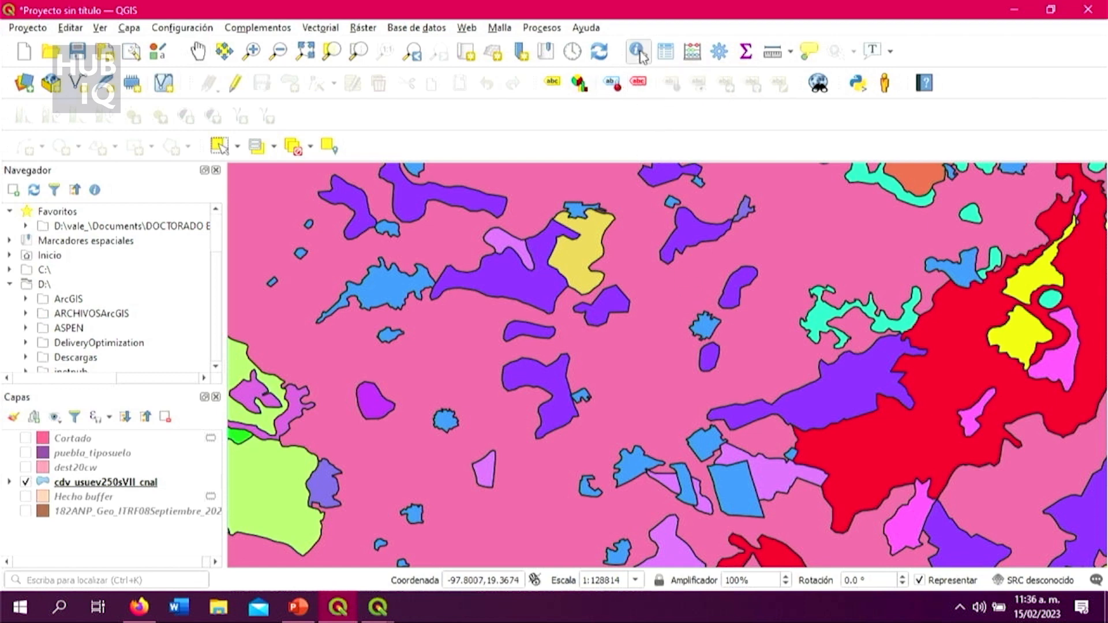
left_click(671, 348)
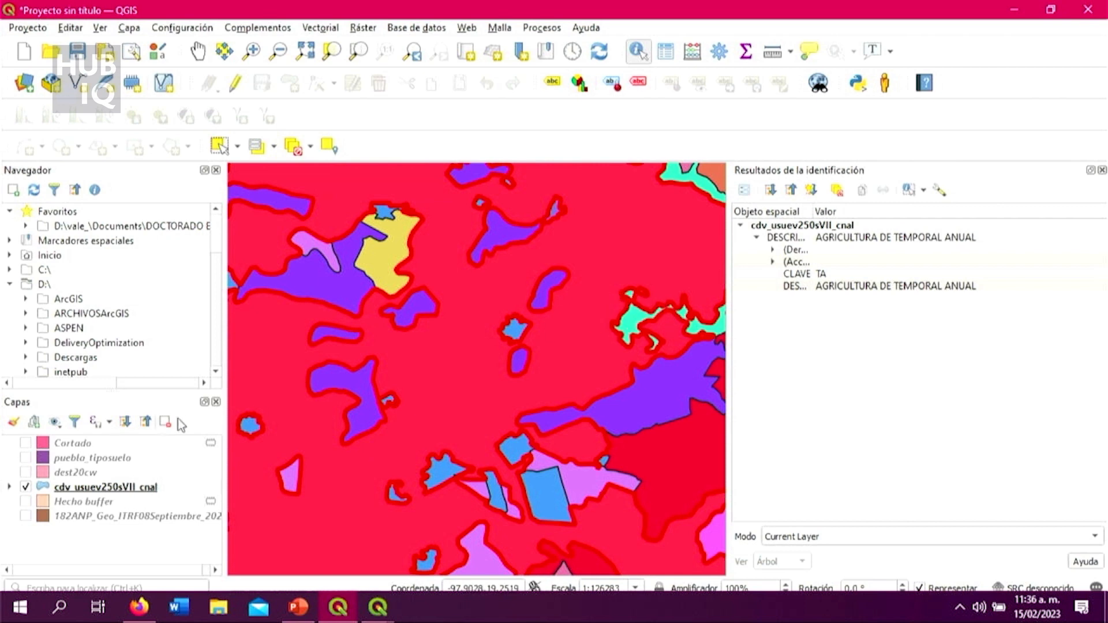
Step: Show the Cortado layer over the identified polygon and examine how the polygon's full extent coincides with the gap
left_click(26, 443)
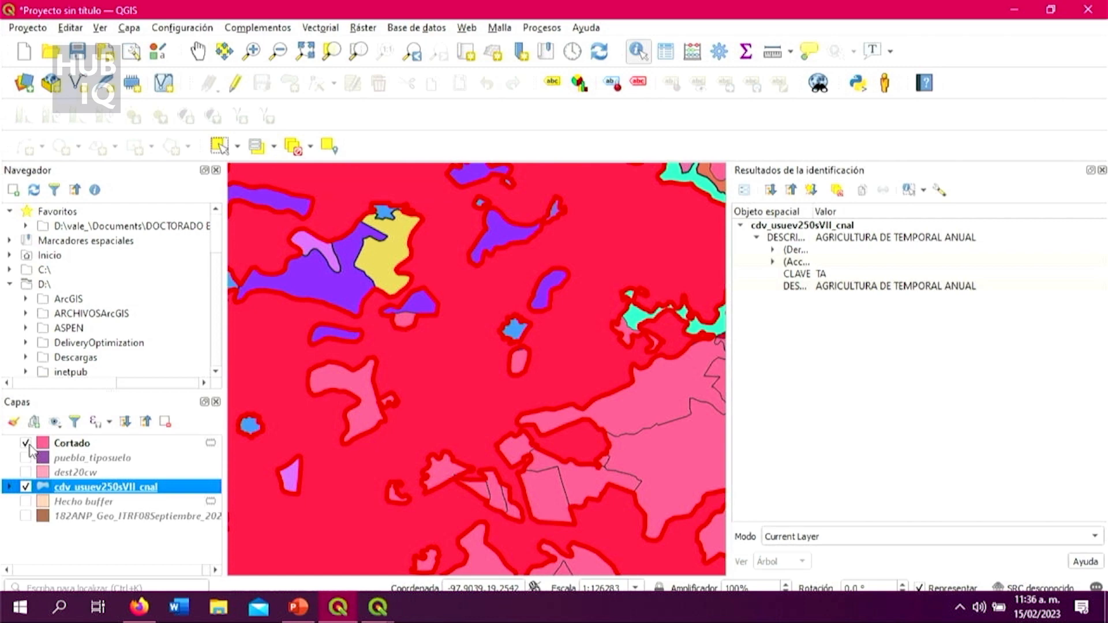
scroll(319, 460, "down", 1)
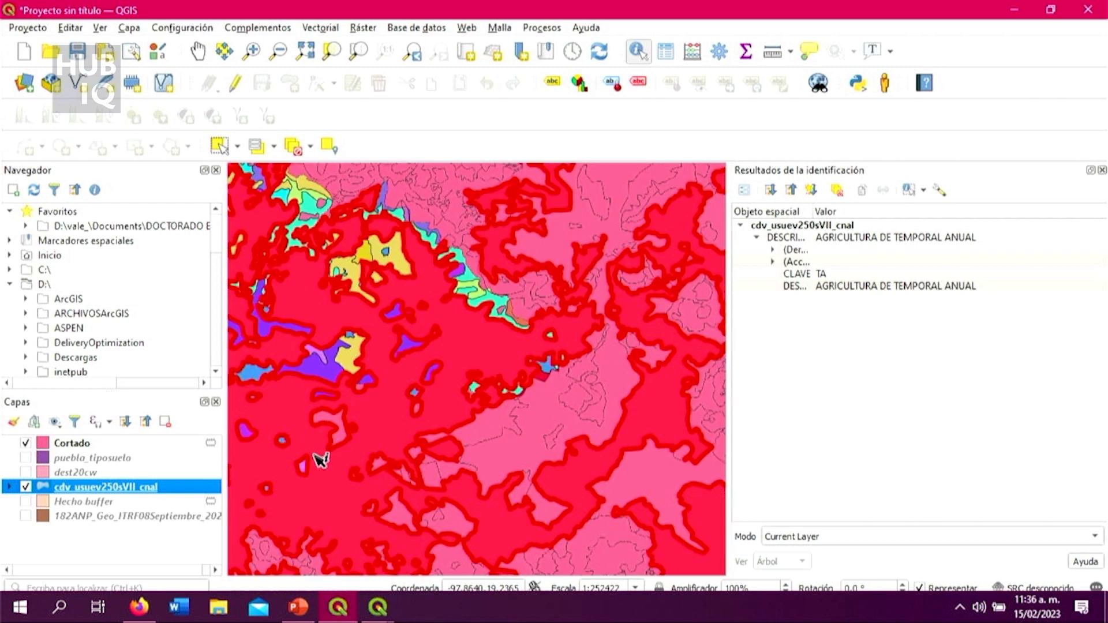
scroll(425, 350, "down", 1)
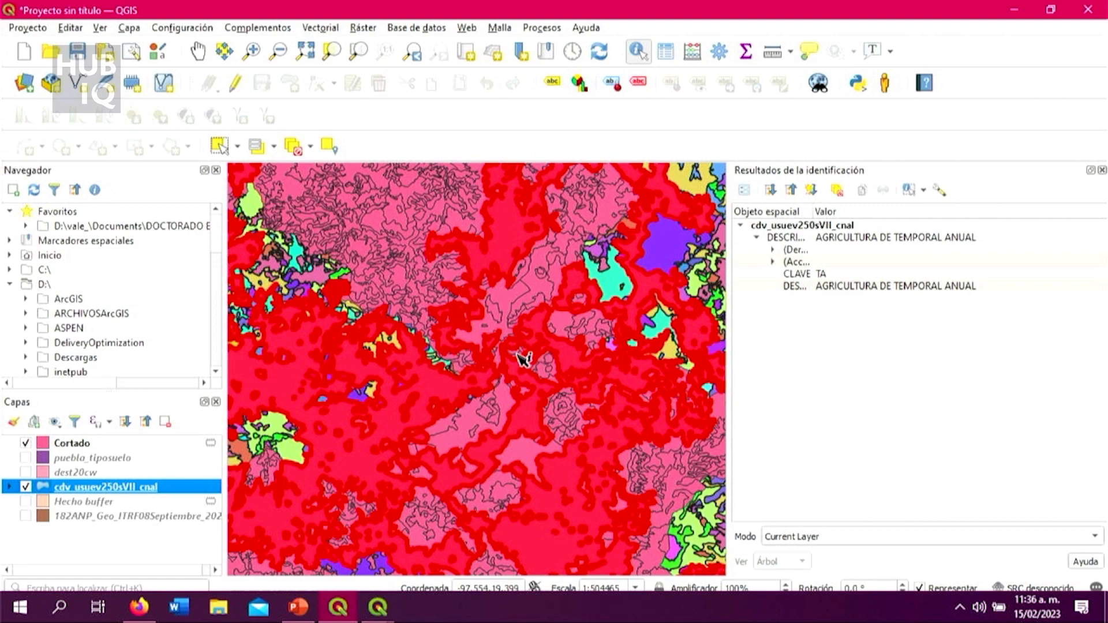
scroll(522, 364, "down", 1)
scroll(522, 364, "down", 3)
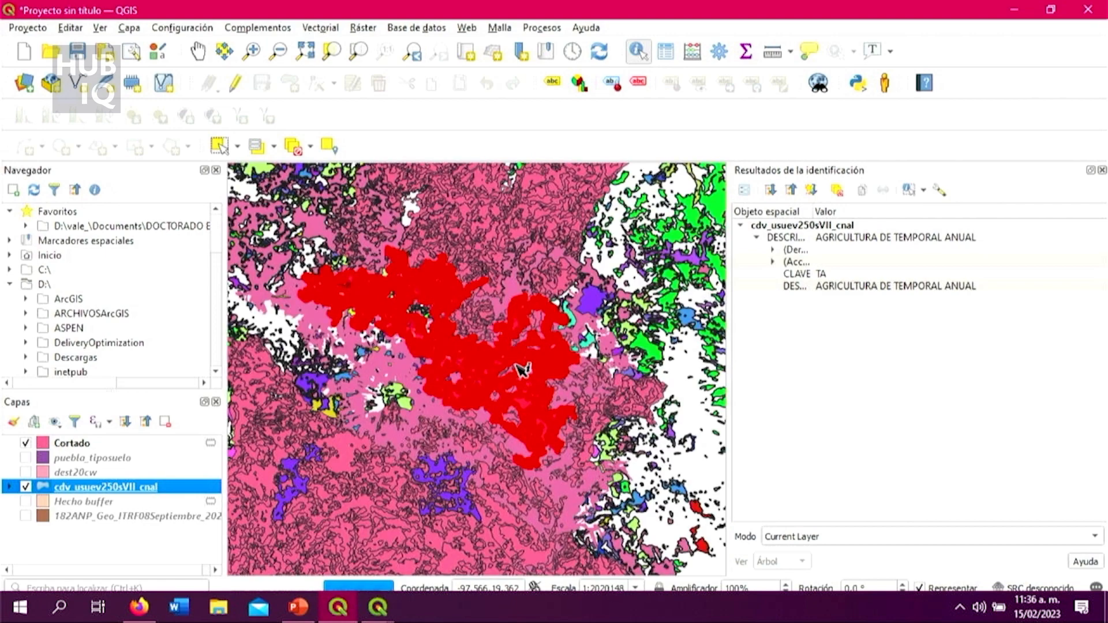
Step: Close the identification results, clear the highlighted polygon, and leave only the dest20cw state layer shown
scroll(521, 384, "up", 1)
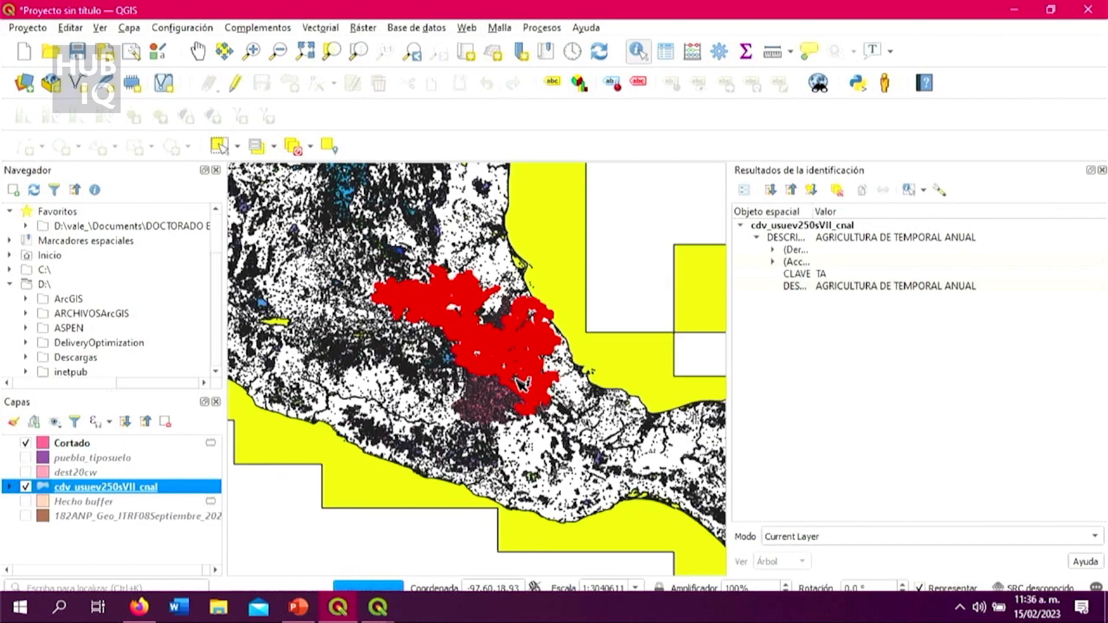
scroll(522, 384, "up", 3)
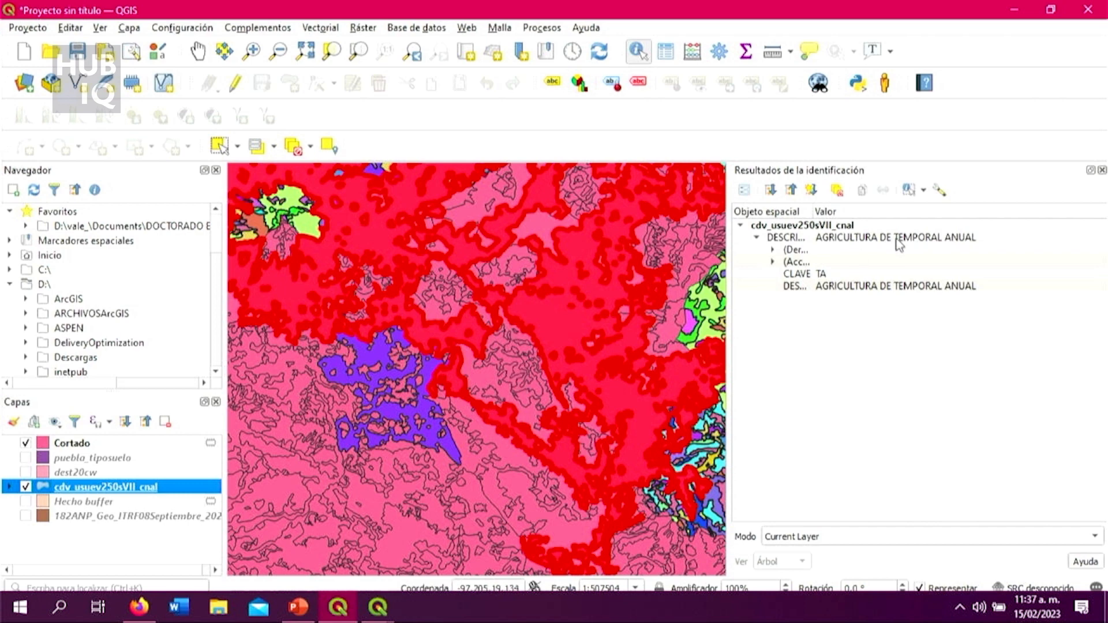
left_click(1102, 170)
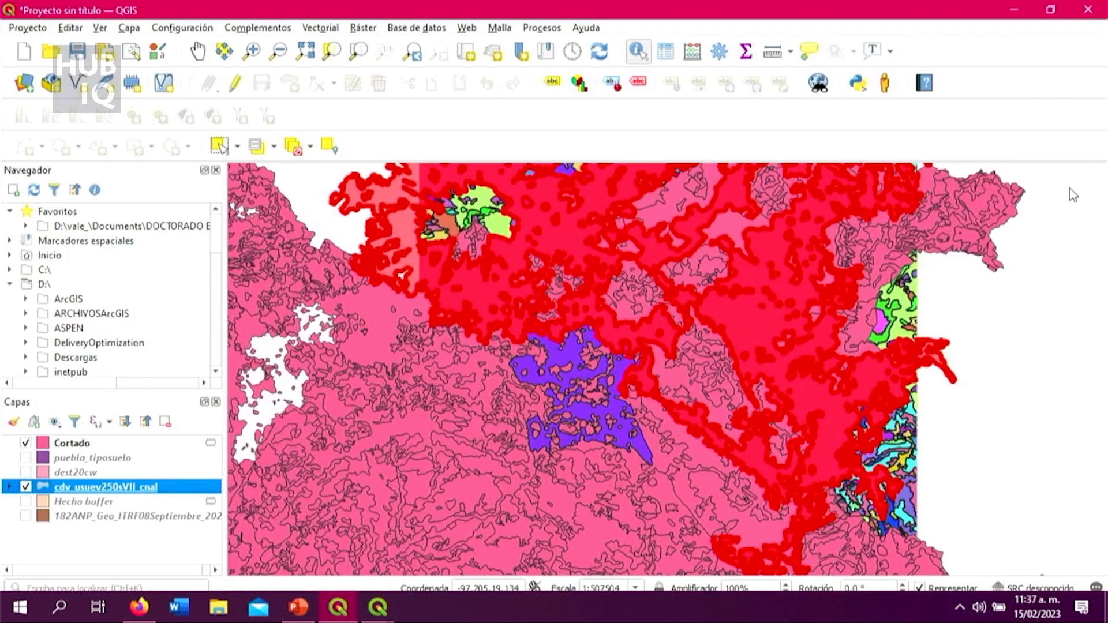
left_click(27, 488)
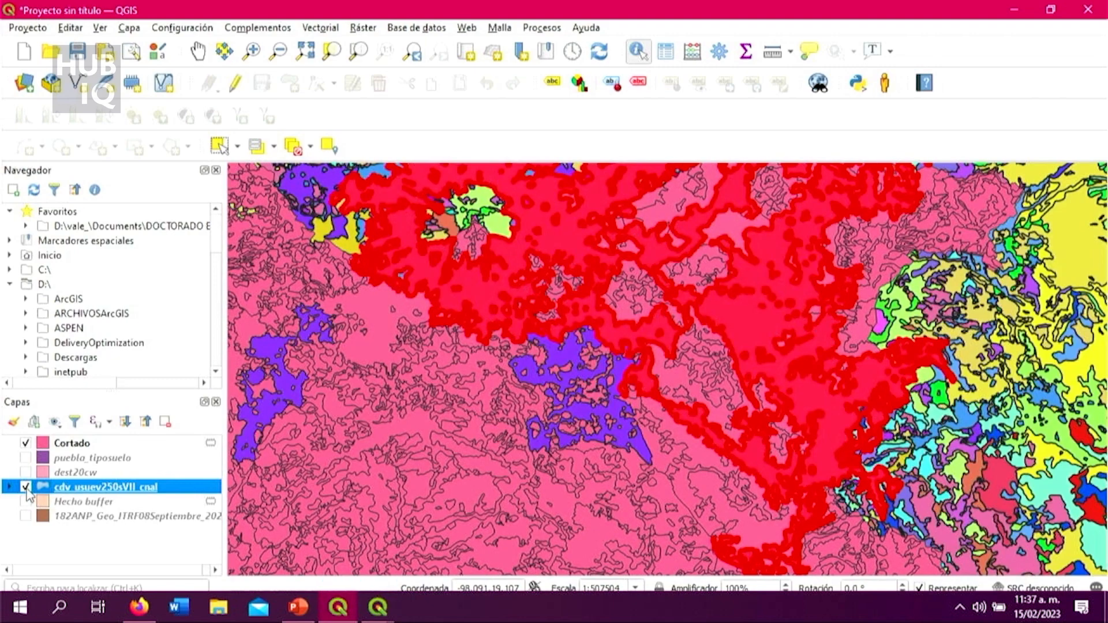
left_click(27, 443)
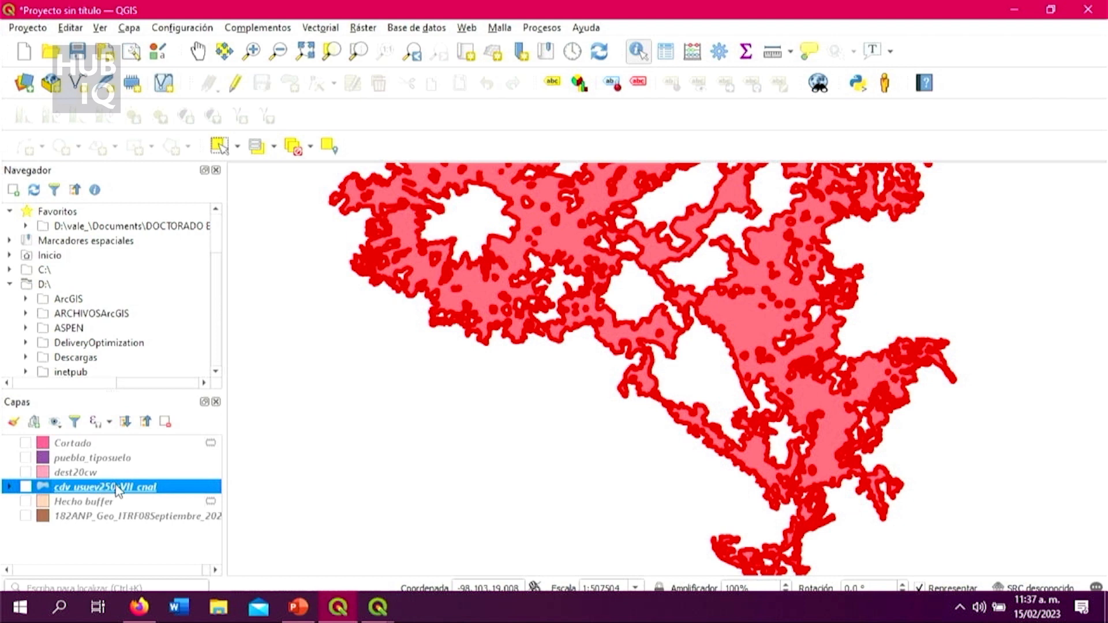
left_click(670, 293)
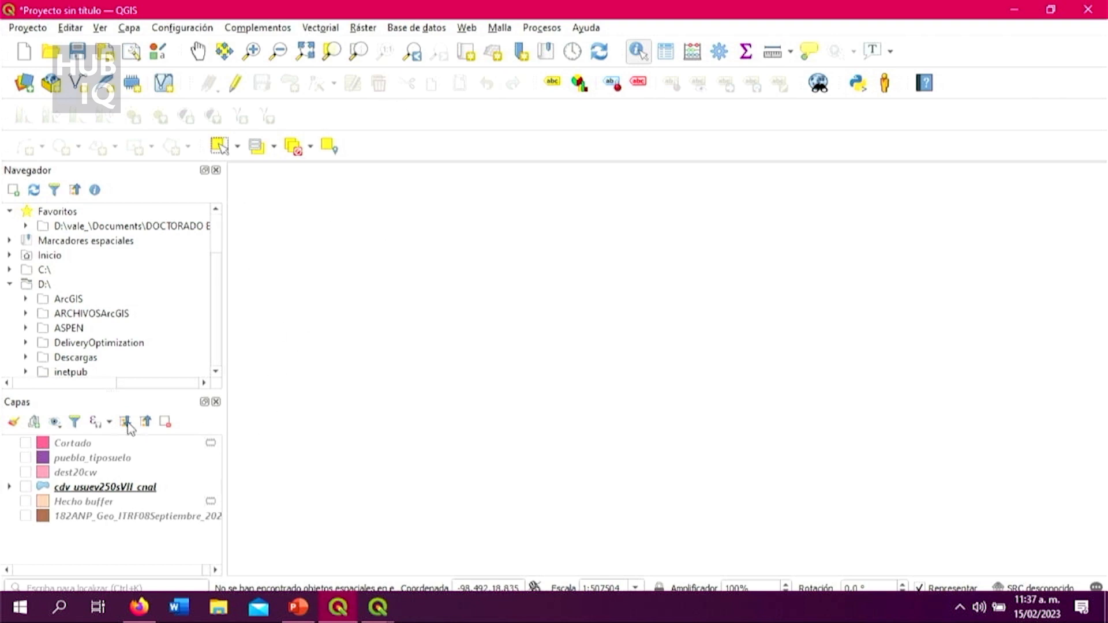
left_click(24, 472)
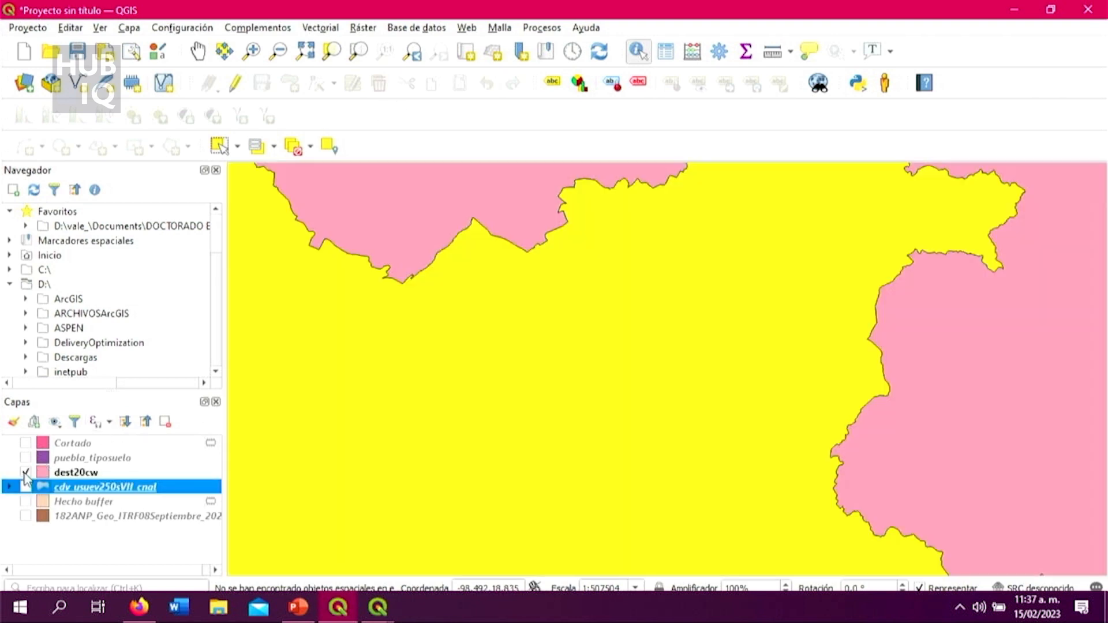
scroll(672, 326, "down", 5)
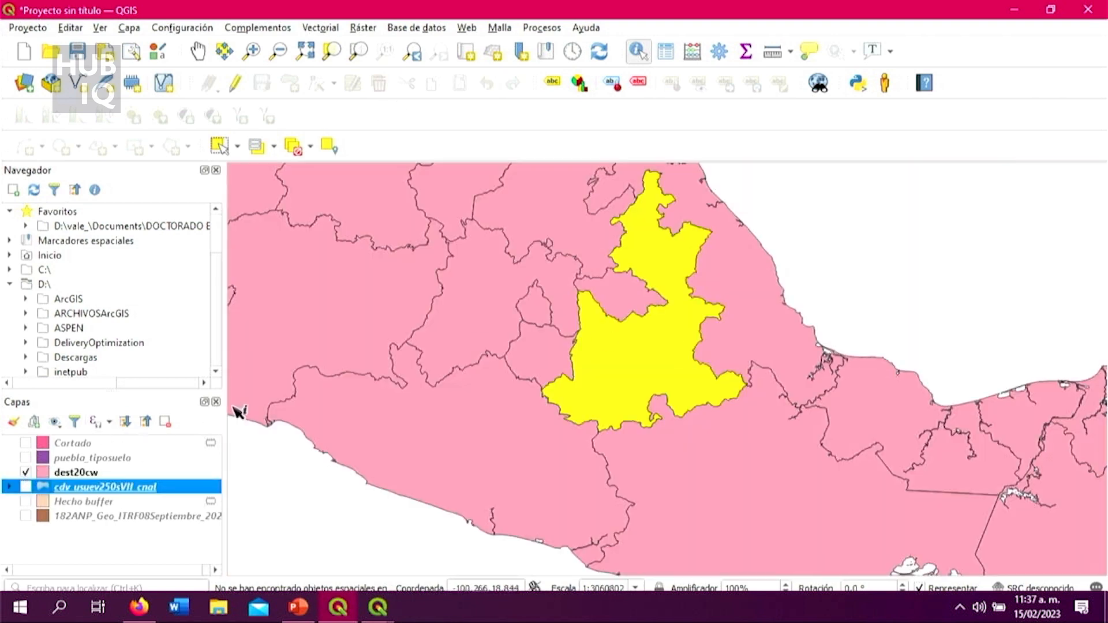
right_click(98, 487)
left_click(206, 319)
right_click(151, 489)
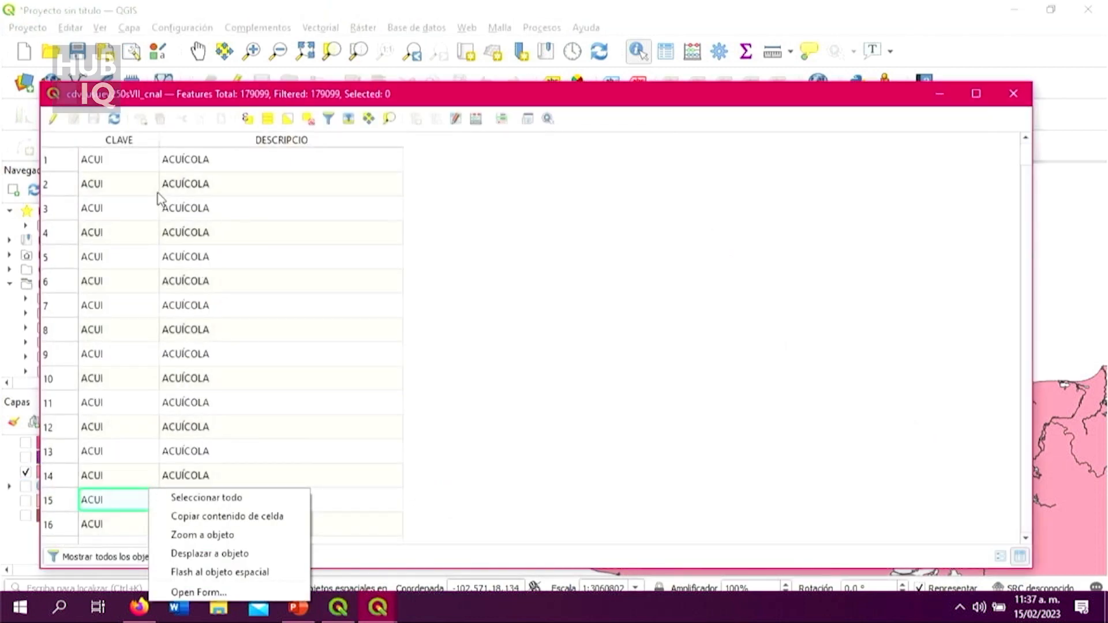
left_click(1015, 95)
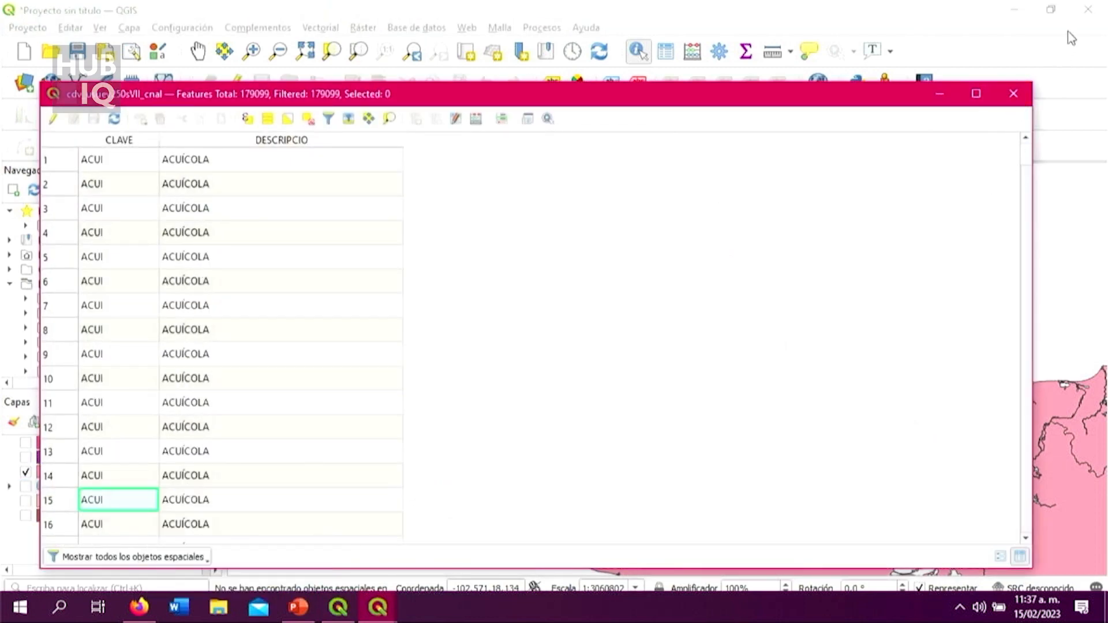
left_click(1014, 95)
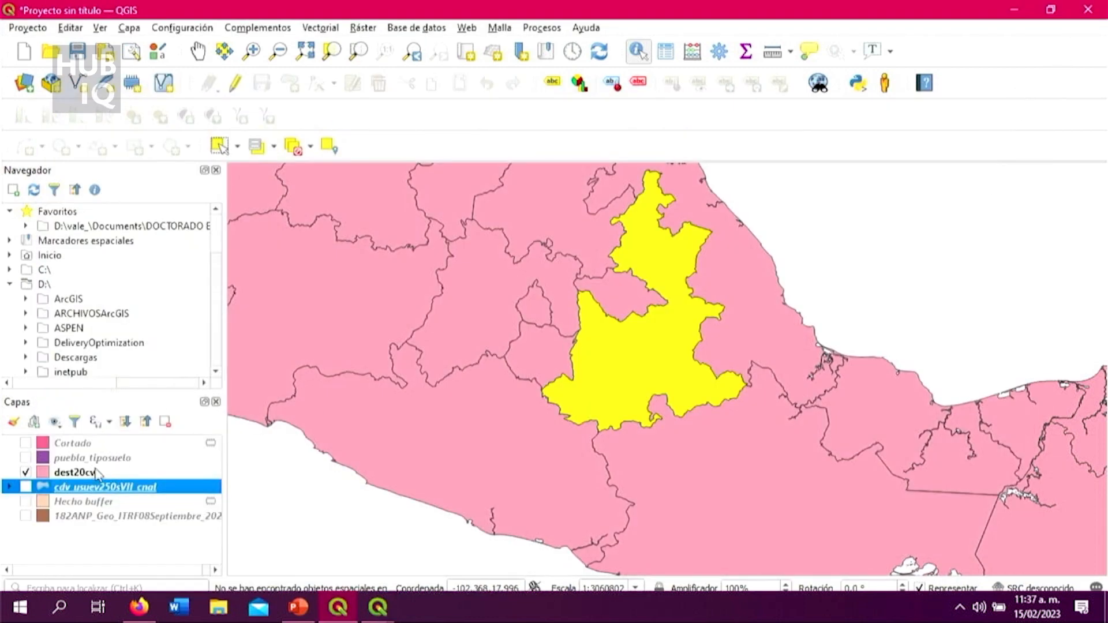
Step: Select the Durango record in the dest20cw attribute table and minimize the table
right_click(84, 474)
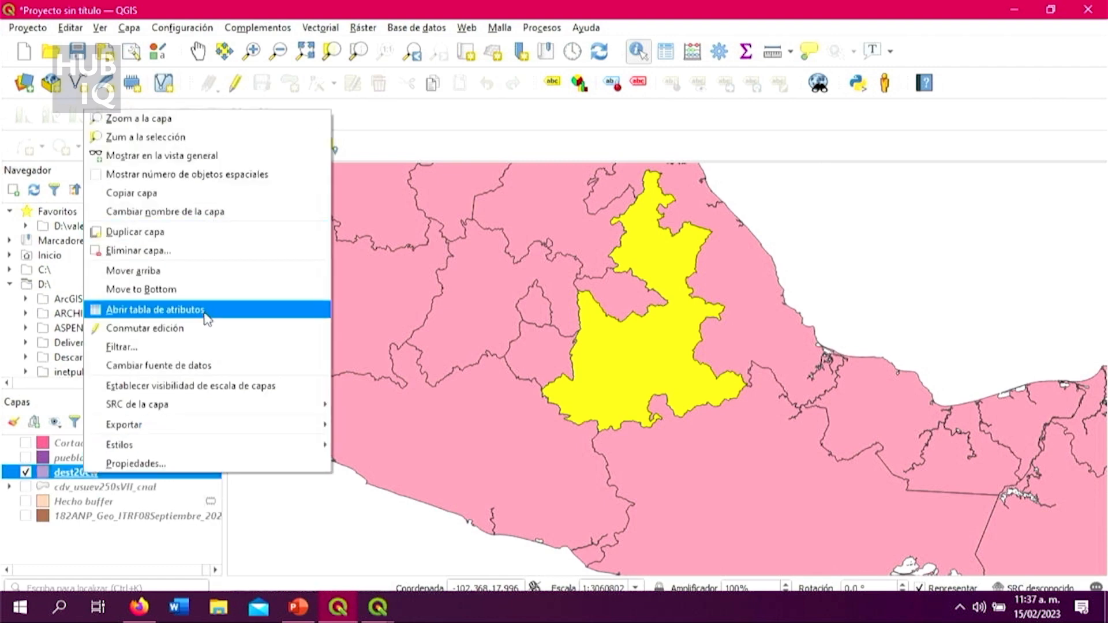
left_click(150, 309)
scroll(143, 414, "down", 3)
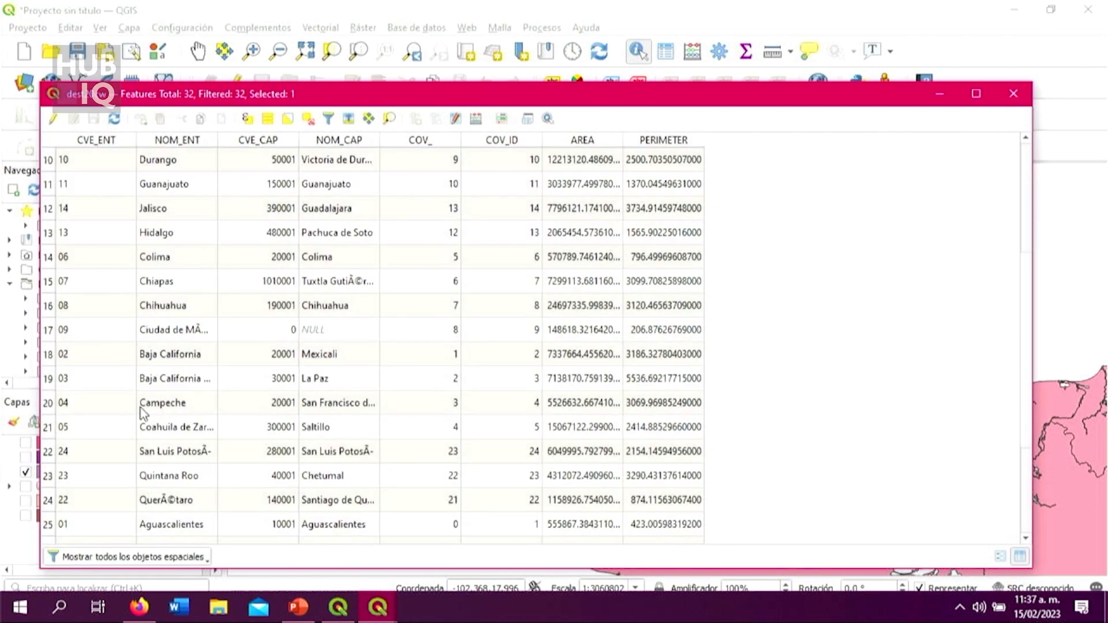
scroll(142, 412, "down", 2)
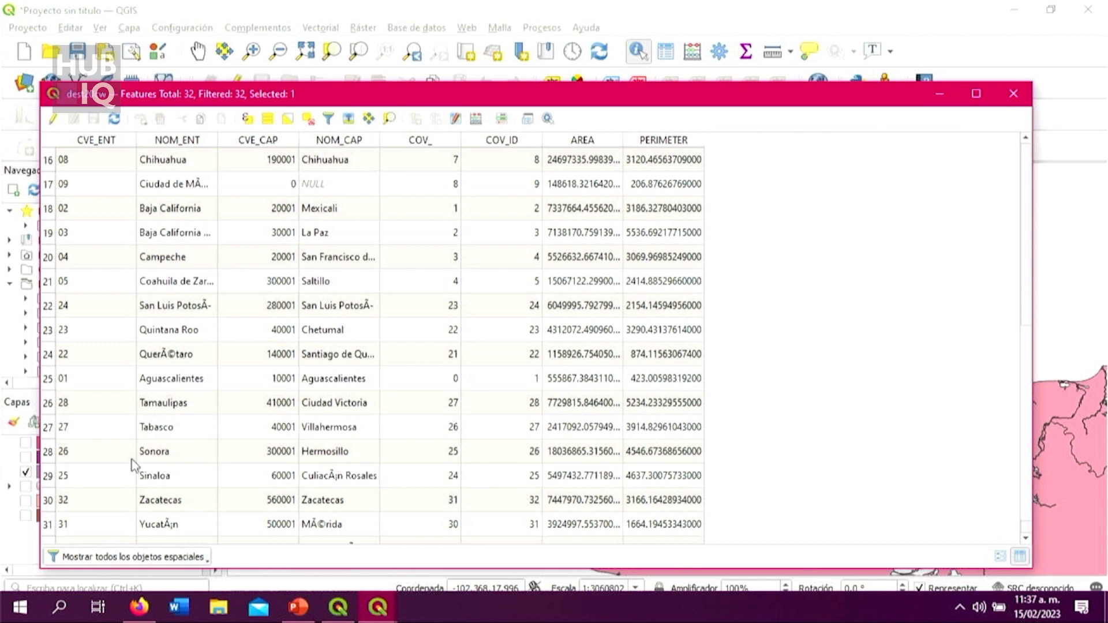
scroll(100, 469, "down", 1)
scroll(123, 465, "up", 6)
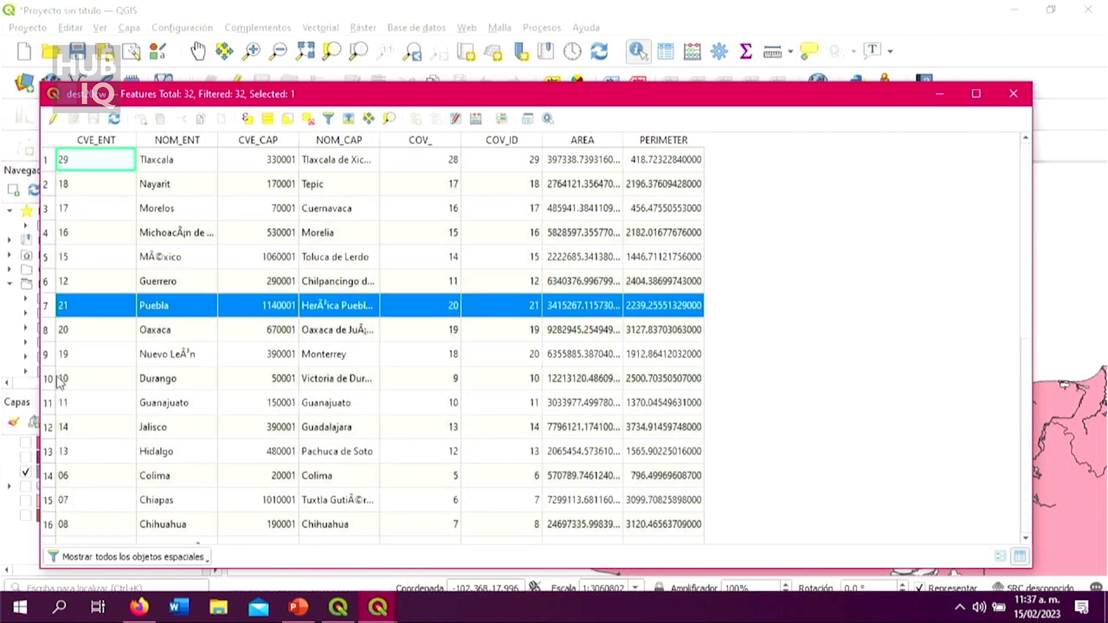
left_click(59, 379)
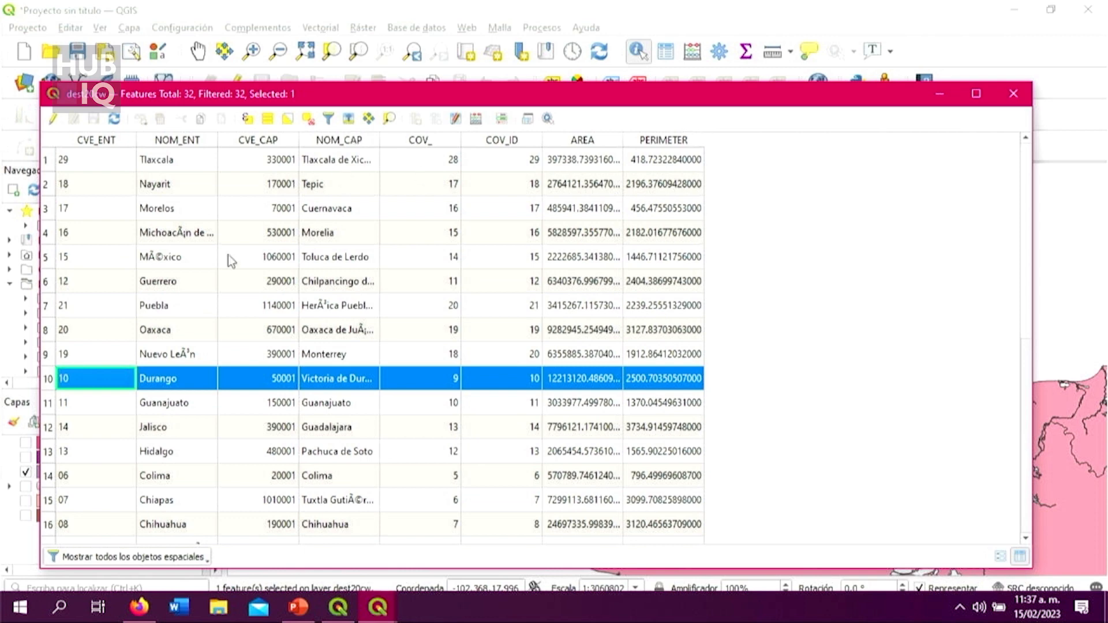
left_click(940, 93)
Step: Locate the selected Durango polygon of dest20cw on the map using the Pan tool
right_click(173, 474)
left_click_drag(681, 345, 814, 437)
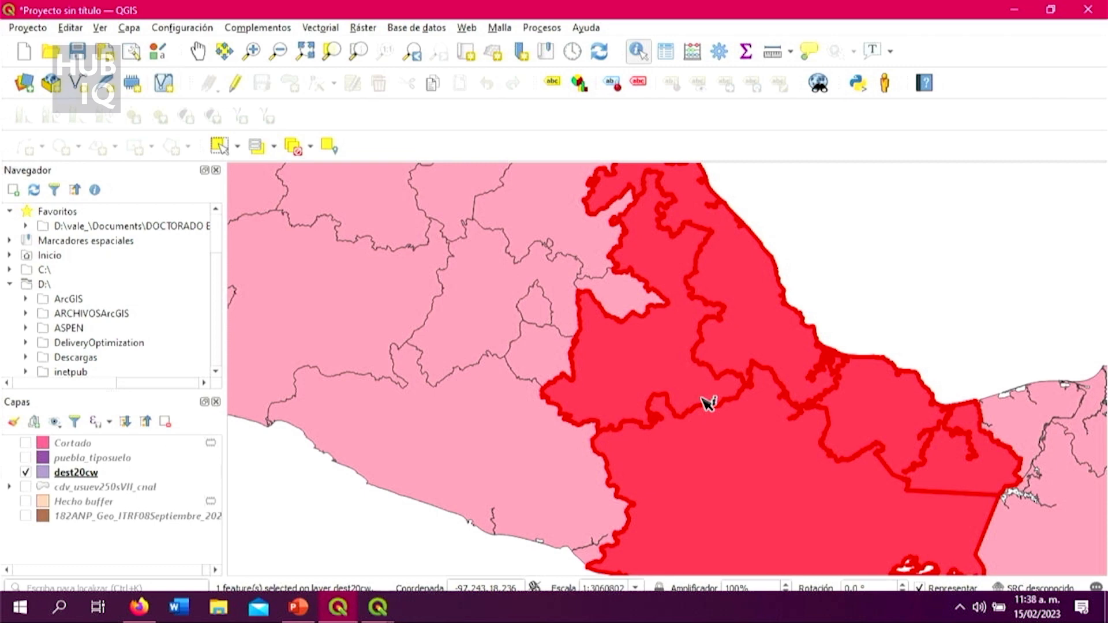
scroll(702, 398, "down", 1)
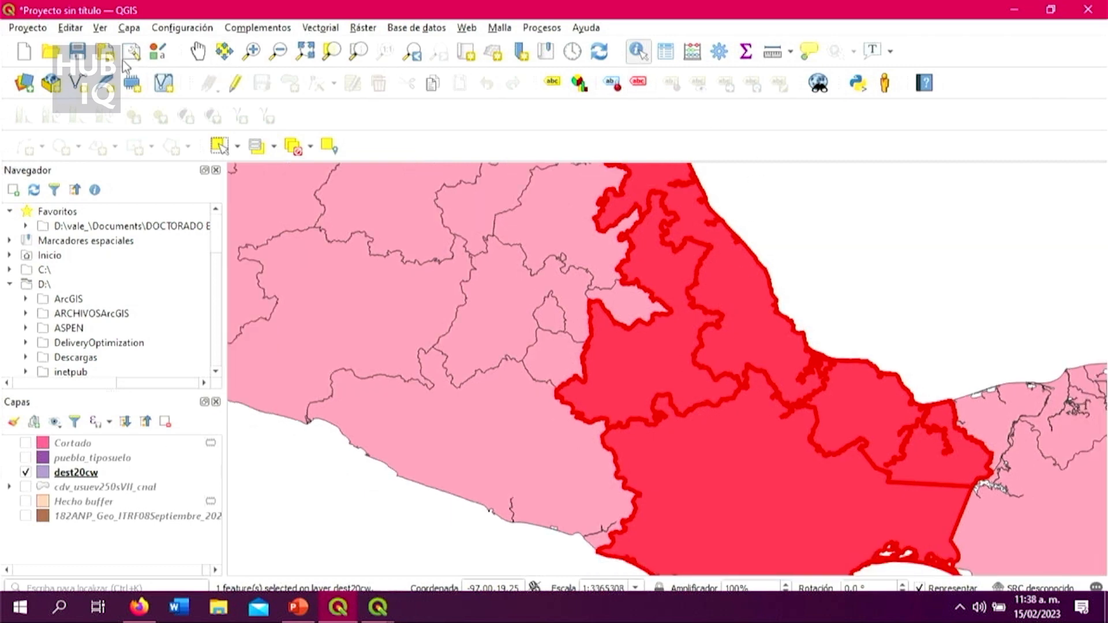
left_click(198, 53)
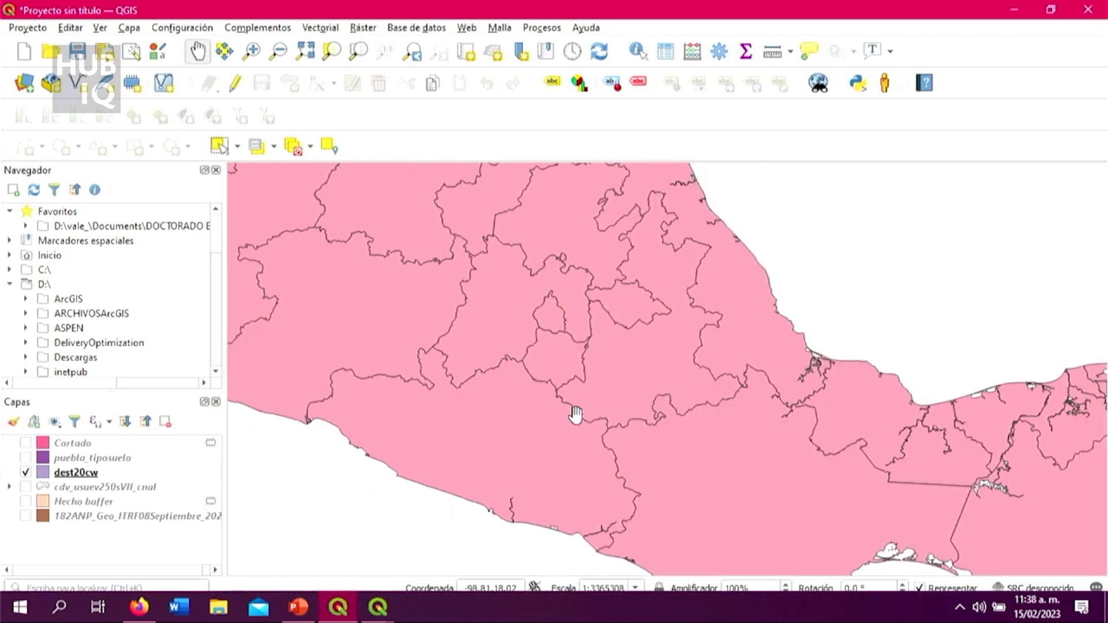
scroll(575, 414, "down", 2)
scroll(573, 371, "up", 2)
left_click_drag(573, 371, 636, 423)
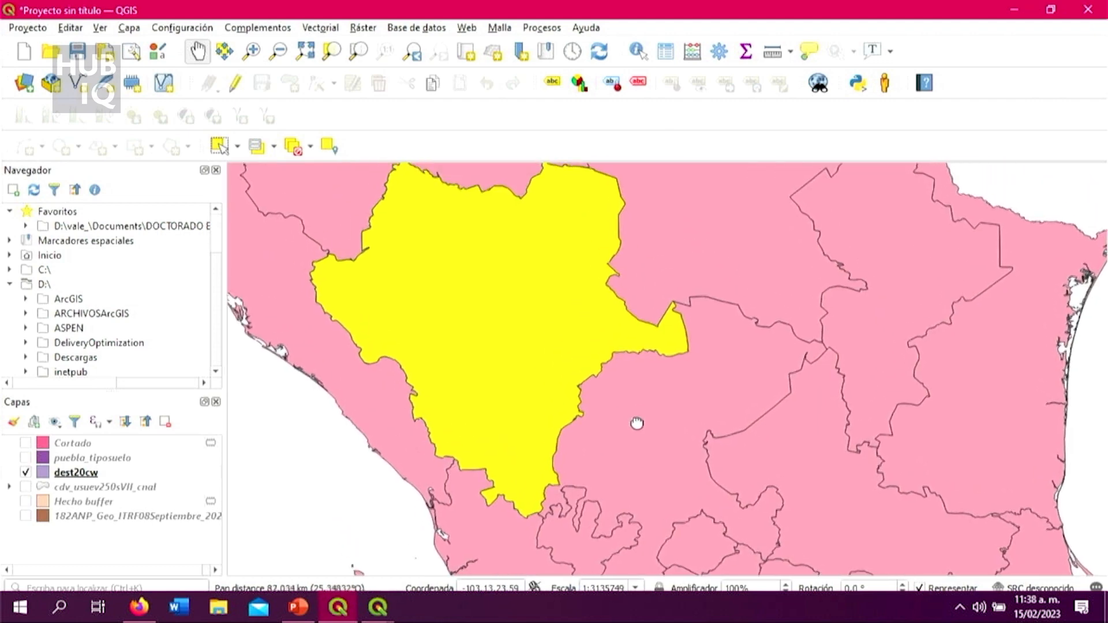
left_click_drag(676, 349, 712, 374)
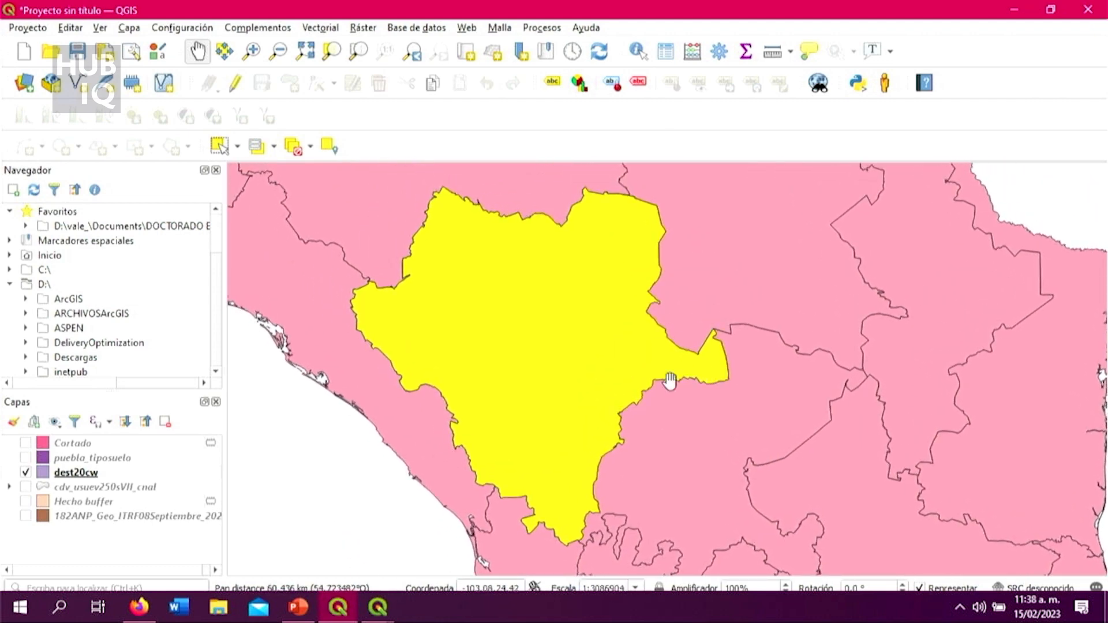
Step: Start exporting only the selected dest20cw feature as an ESRI shapefile named durango1 in the Recorte_uso de suelo folder
left_click(136, 473)
right_click(136, 473)
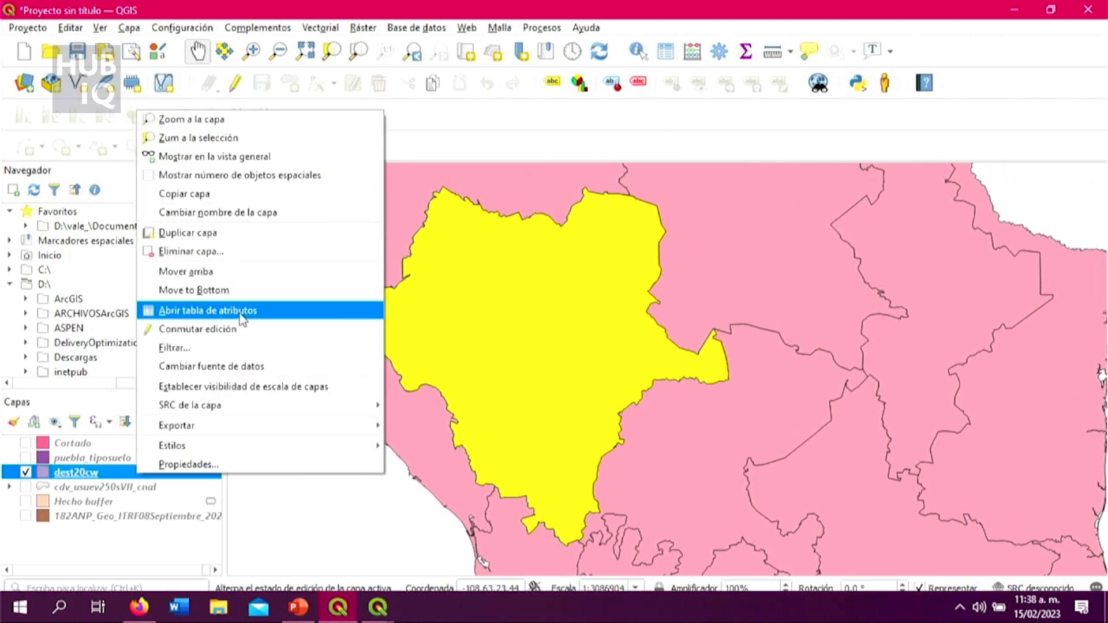
mouse_move(276, 427)
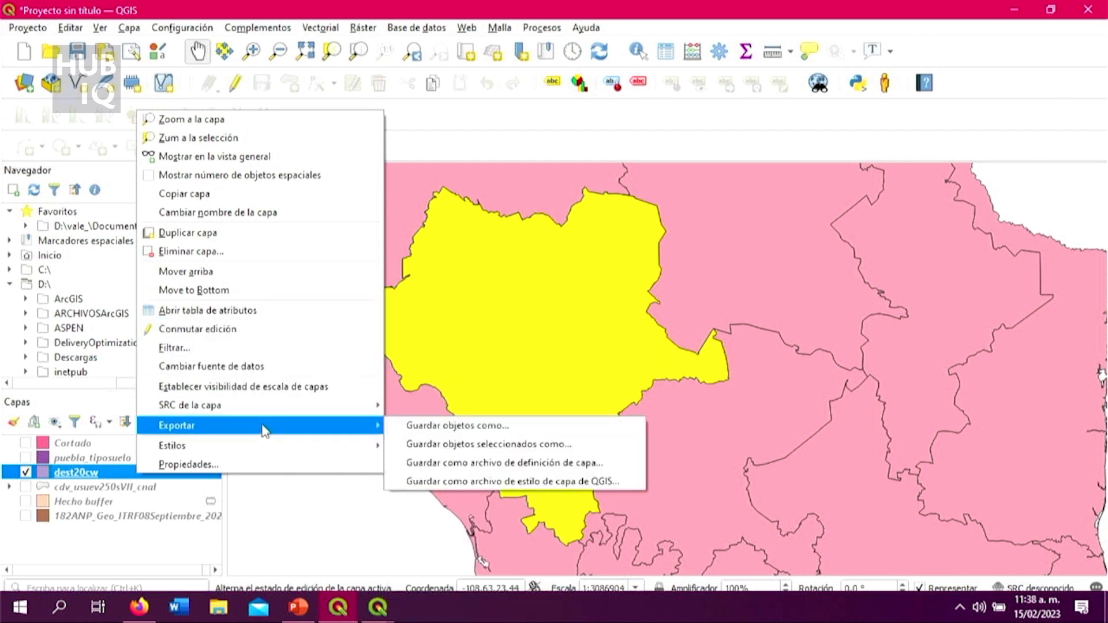
left_click(466, 445)
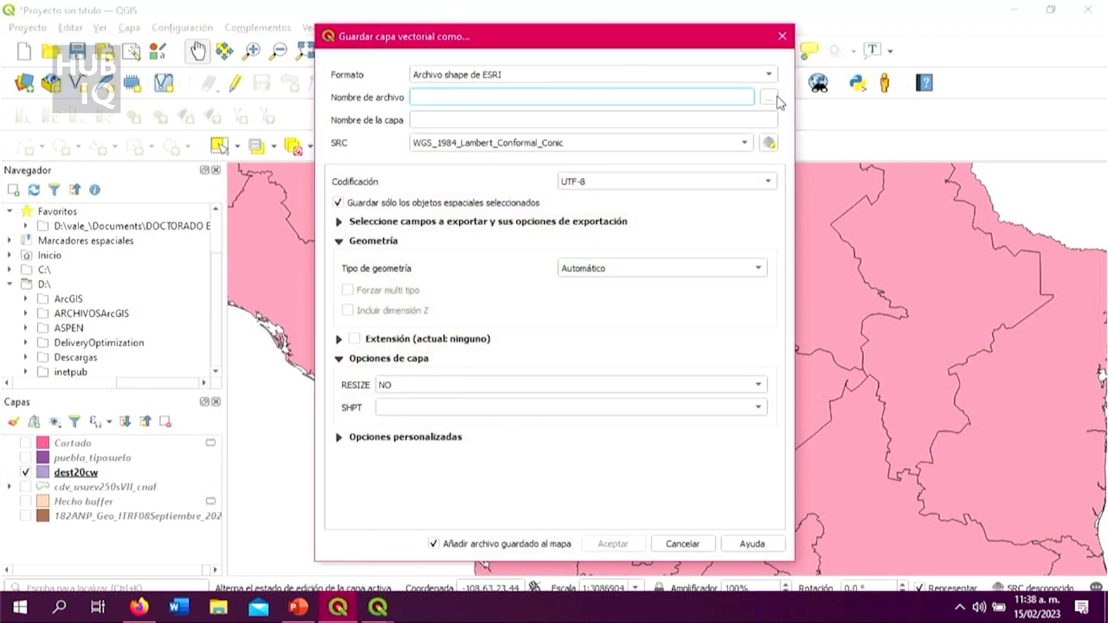
left_click(769, 98)
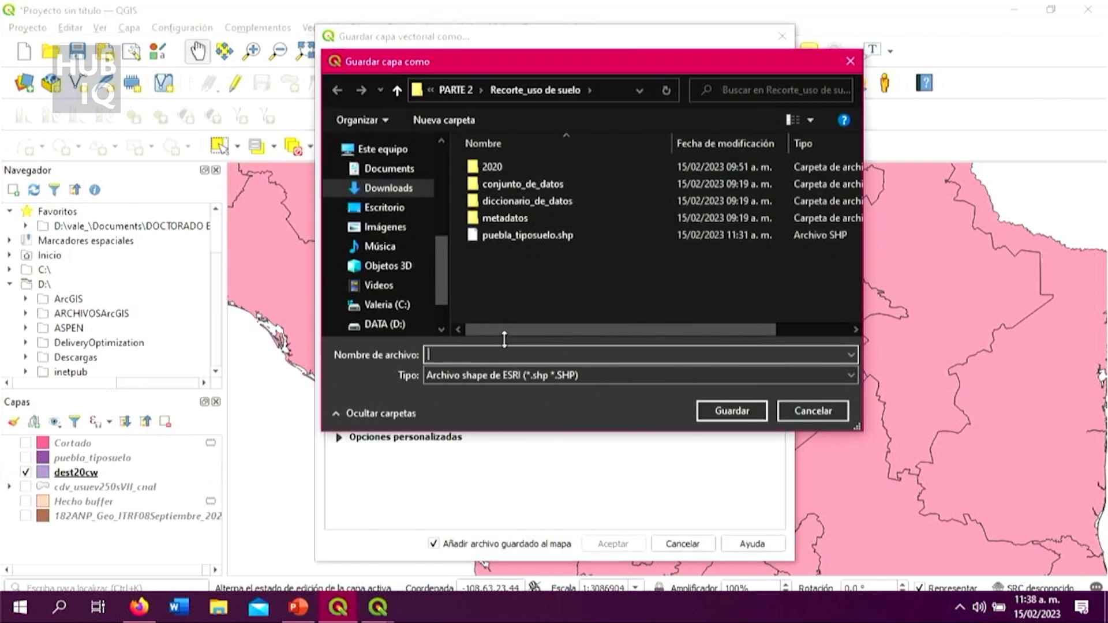
type("durango1")
left_click(731, 411)
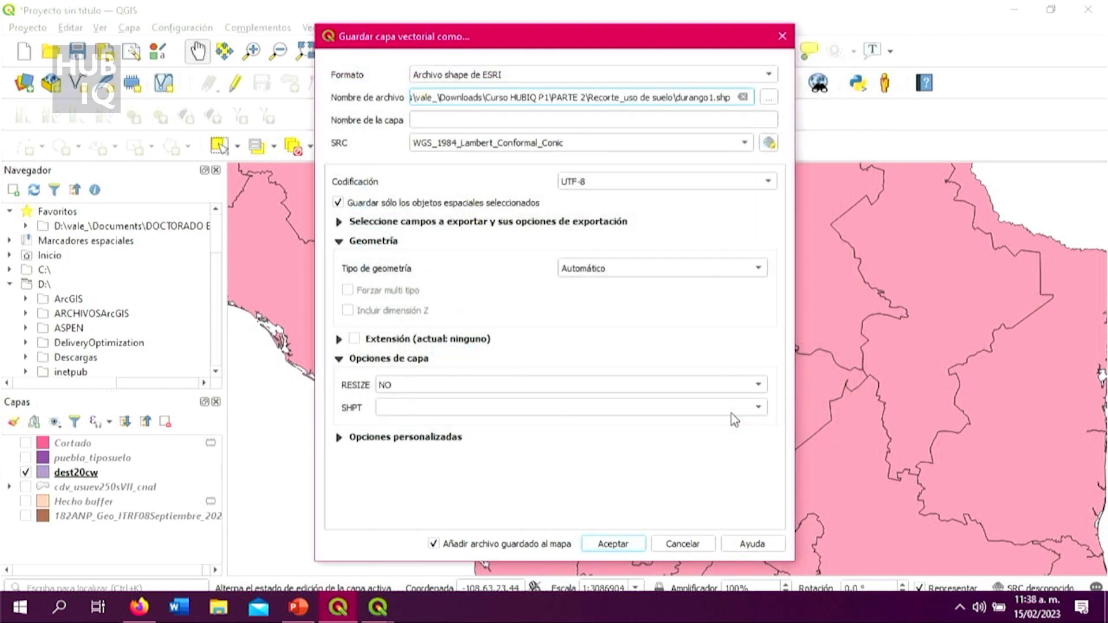
Step: Set the export's CRS to the project CRS MEXICO_ITRF_2008 and save the layer, dismissing the datum transformation choice
left_click(738, 146)
left_click(716, 159)
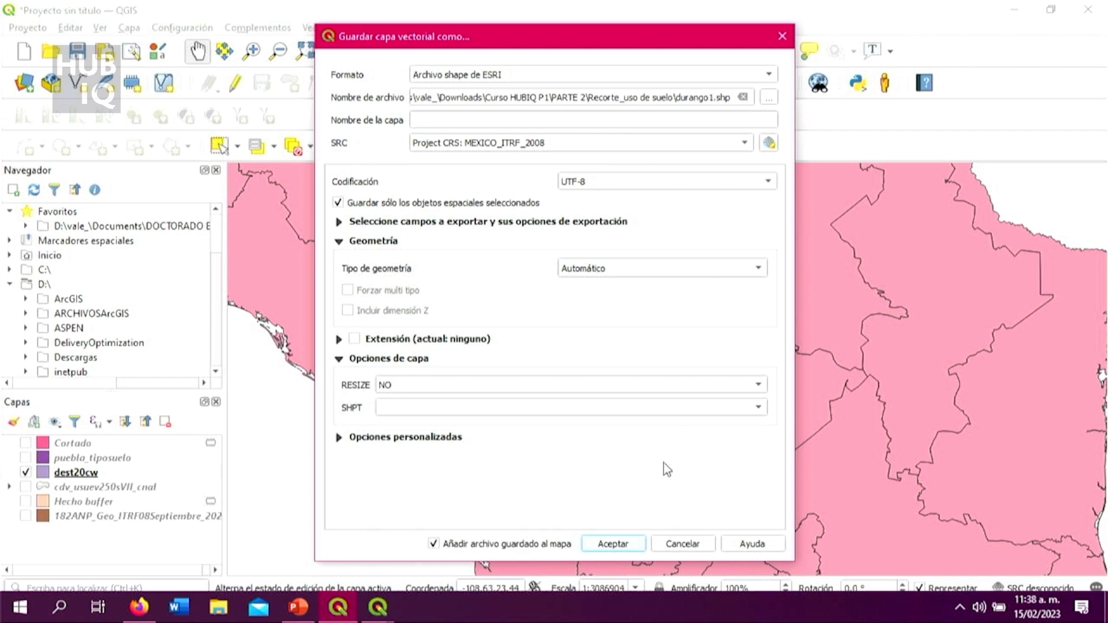
left_click(639, 542)
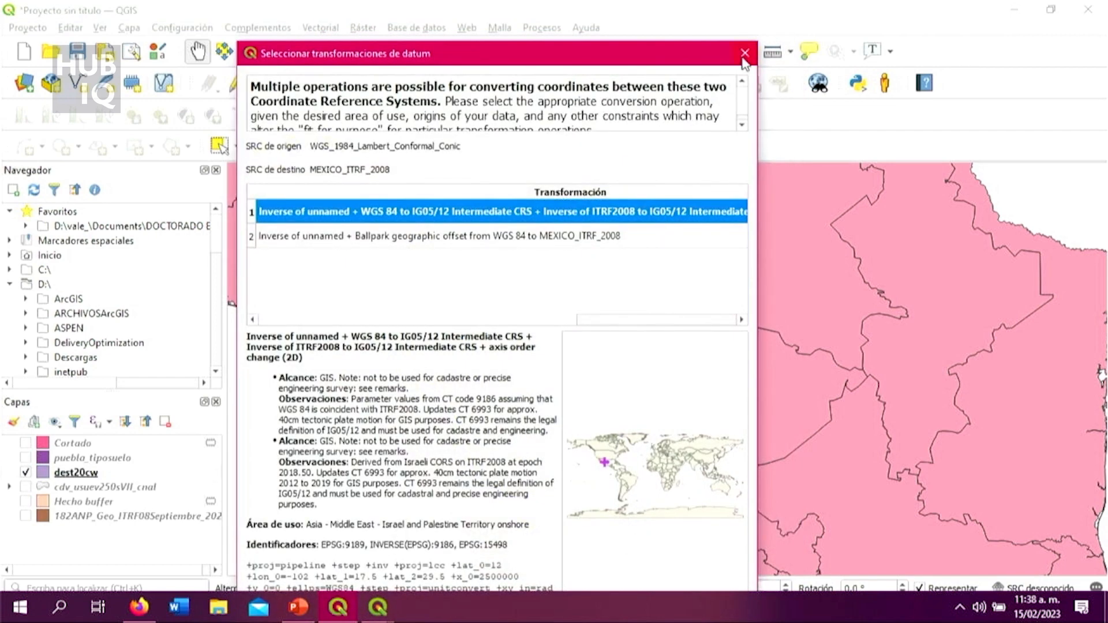
left_click(744, 54)
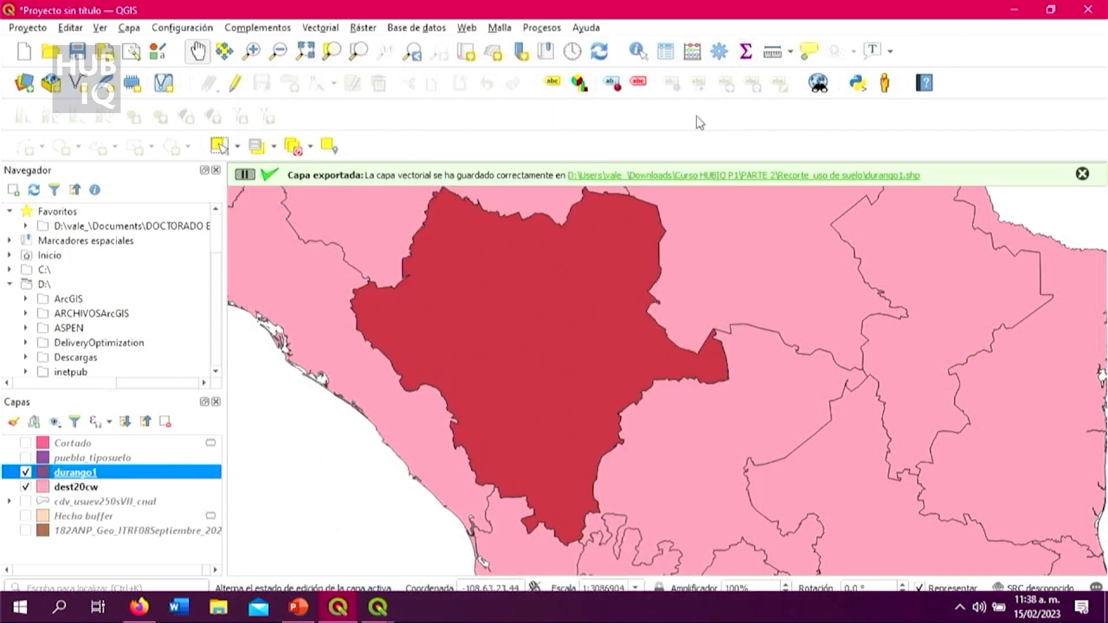
Step: Hide the dest20cw layer so that only the exported durango1 polygon is shown
left_click(25, 472)
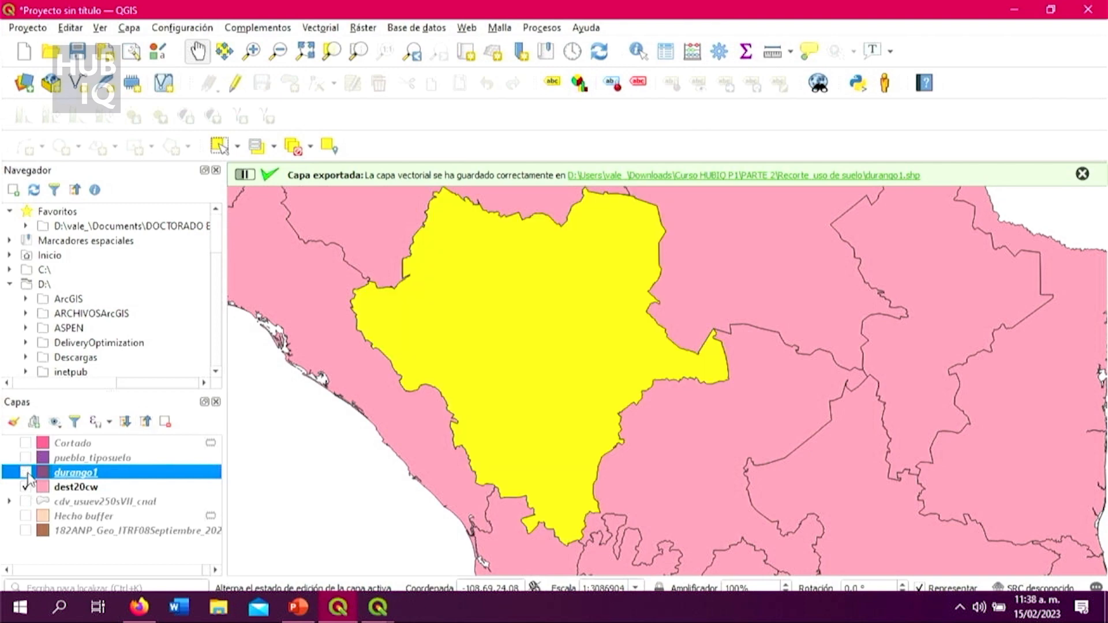
double_click(29, 478)
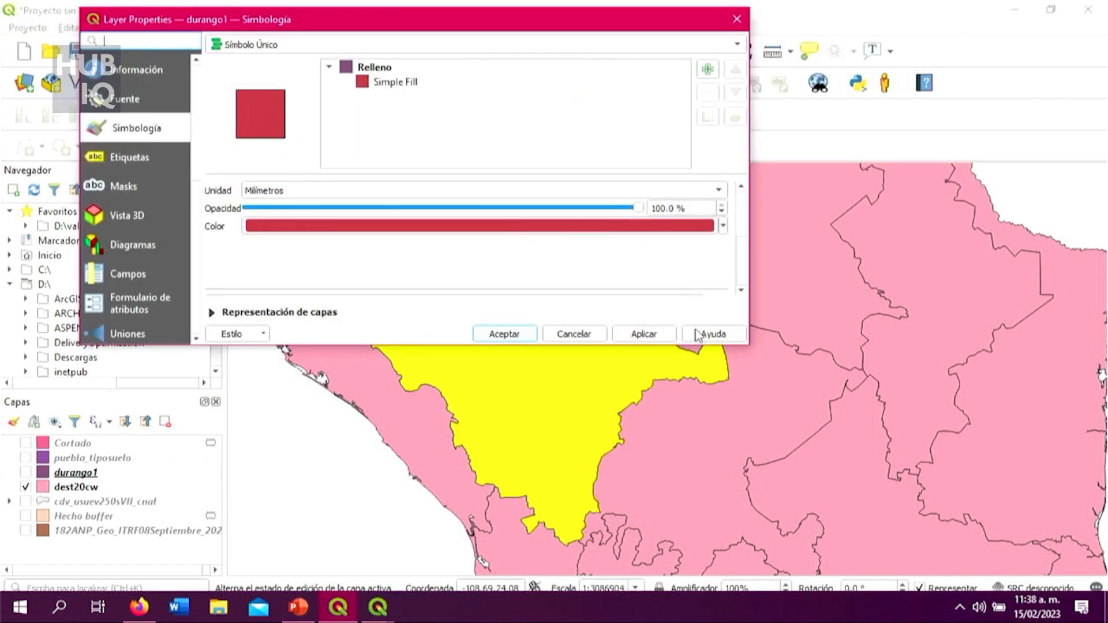
left_click(592, 334)
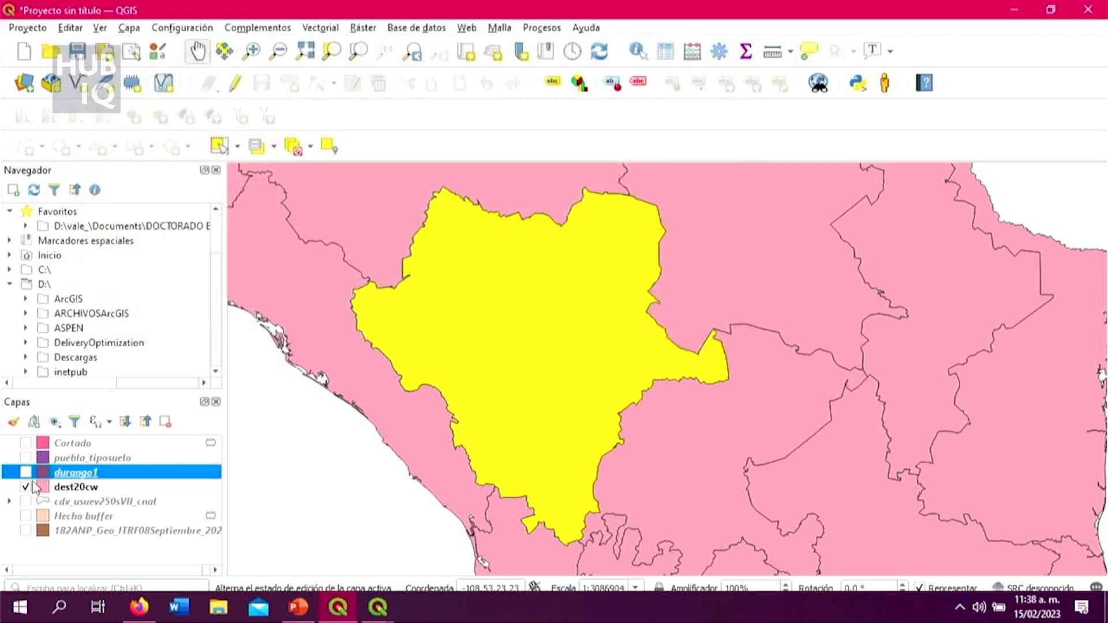
left_click(25, 487)
left_click(26, 473)
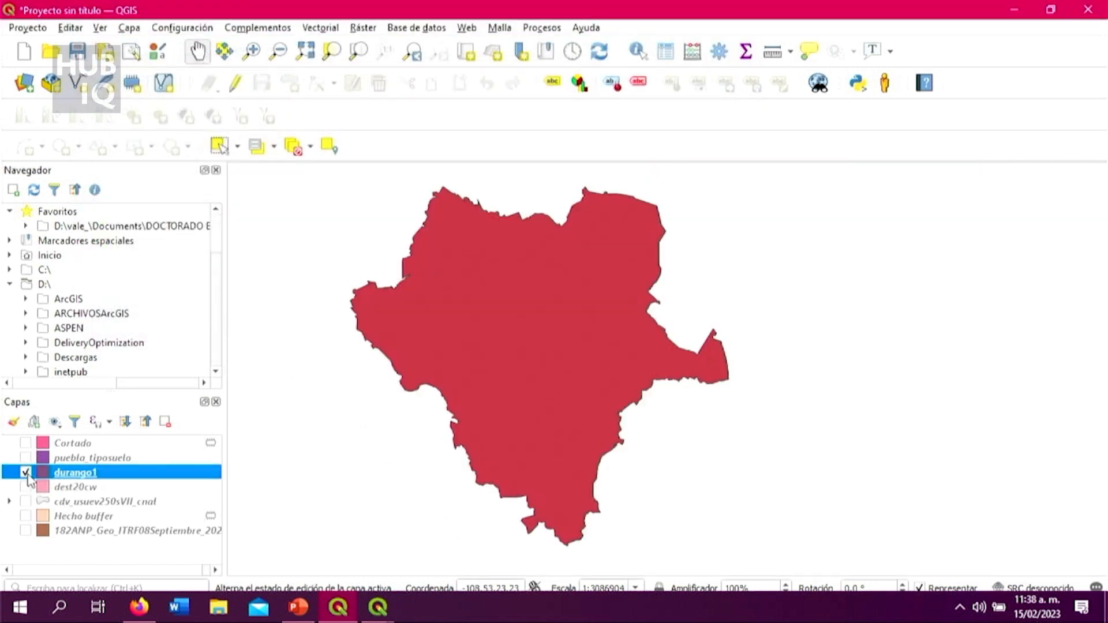
Step: Show cdv_usuev250sVII_cnal beneath durango1 to compare their coverage, and hide the national layer again
left_click_drag(700, 321, 762, 341)
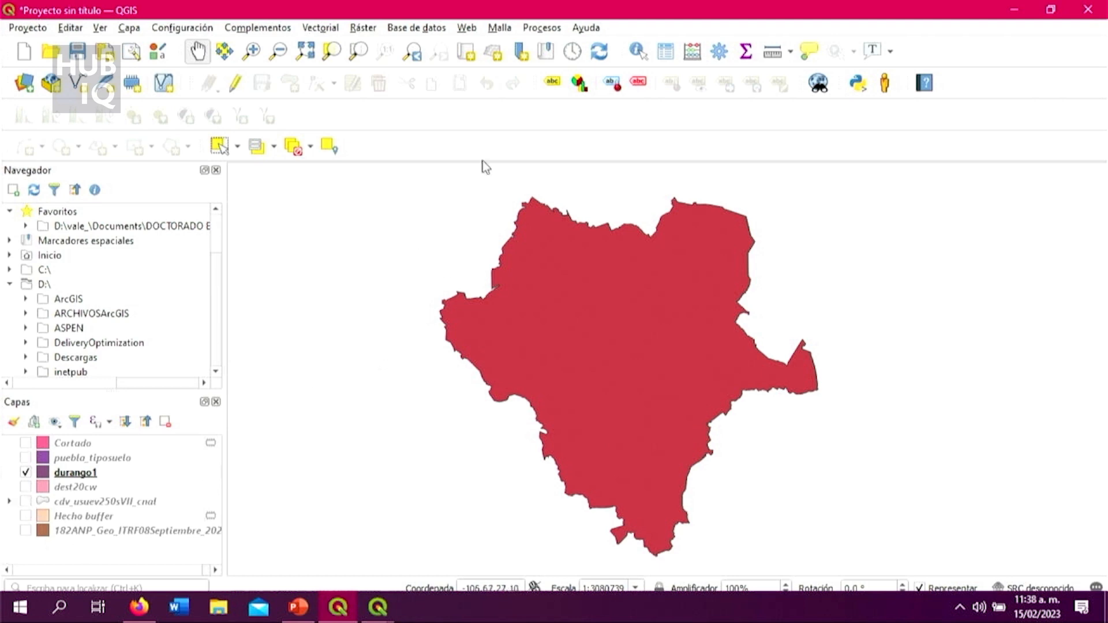
left_click(28, 501)
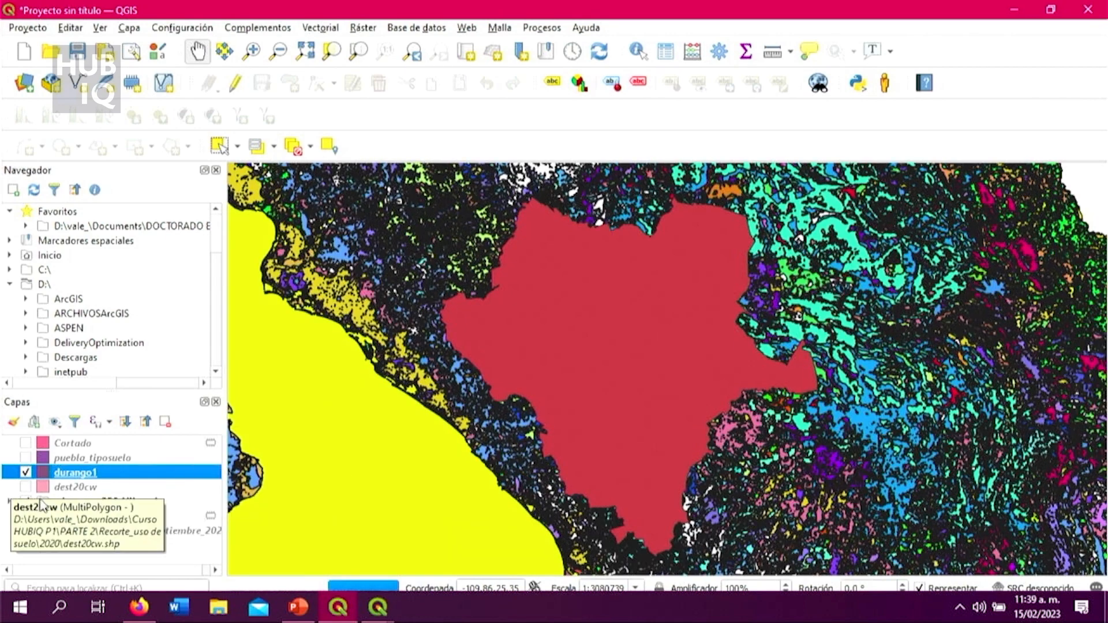
left_click(25, 500)
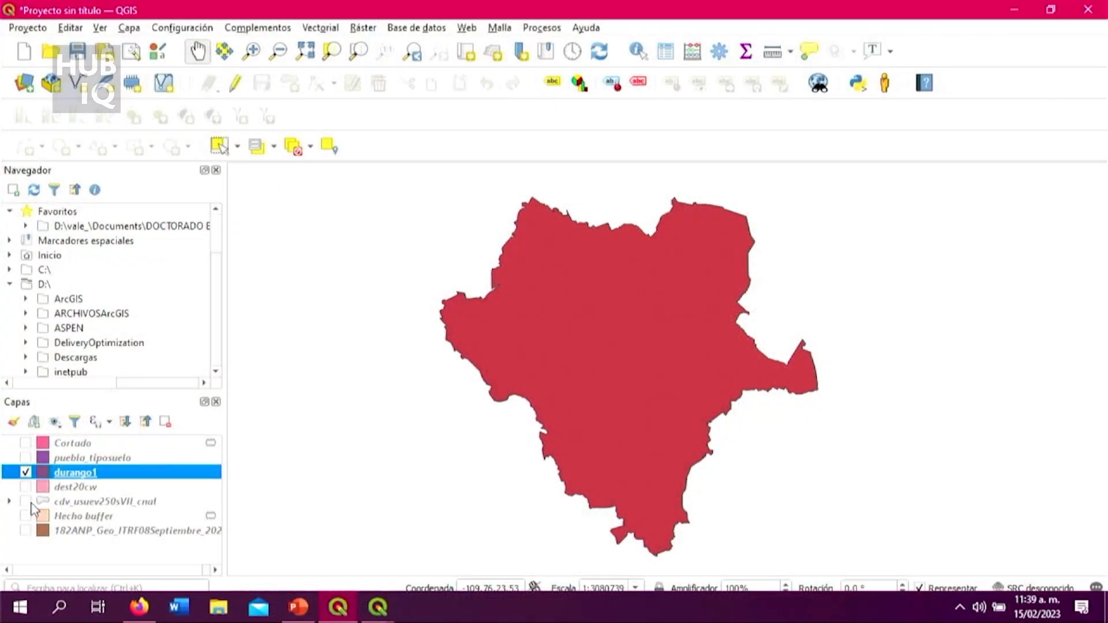
Step: Check the cdv_usuev250sVII_cnal polygons around durango1's eastern tip with the national layer temporarily displayed, then inspect the state outline alone
left_click(26, 502)
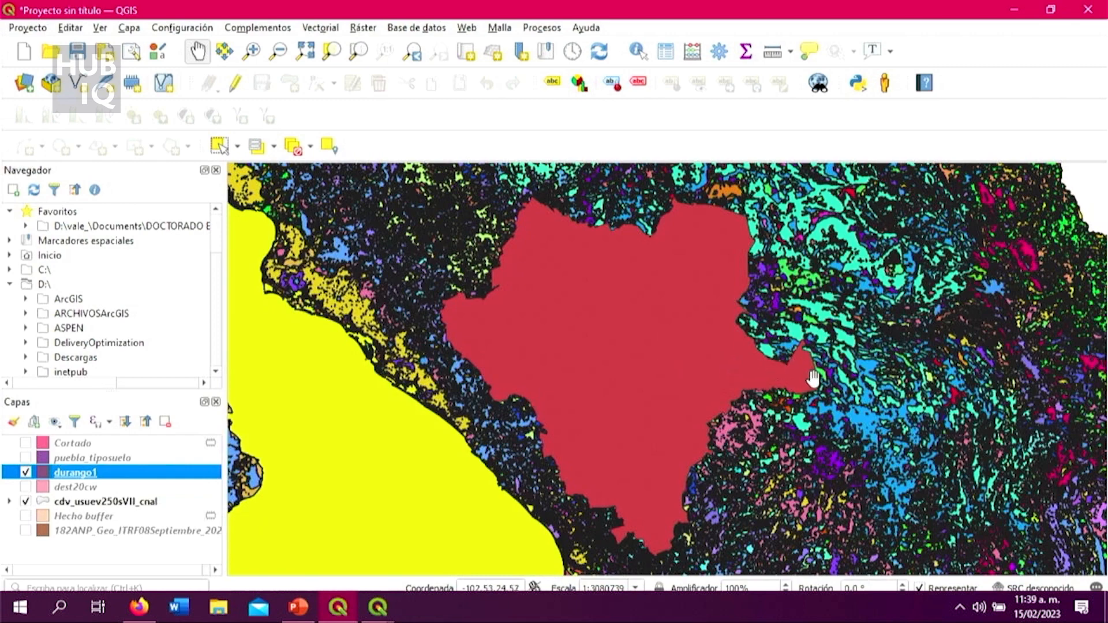
scroll(878, 401, "up", 1)
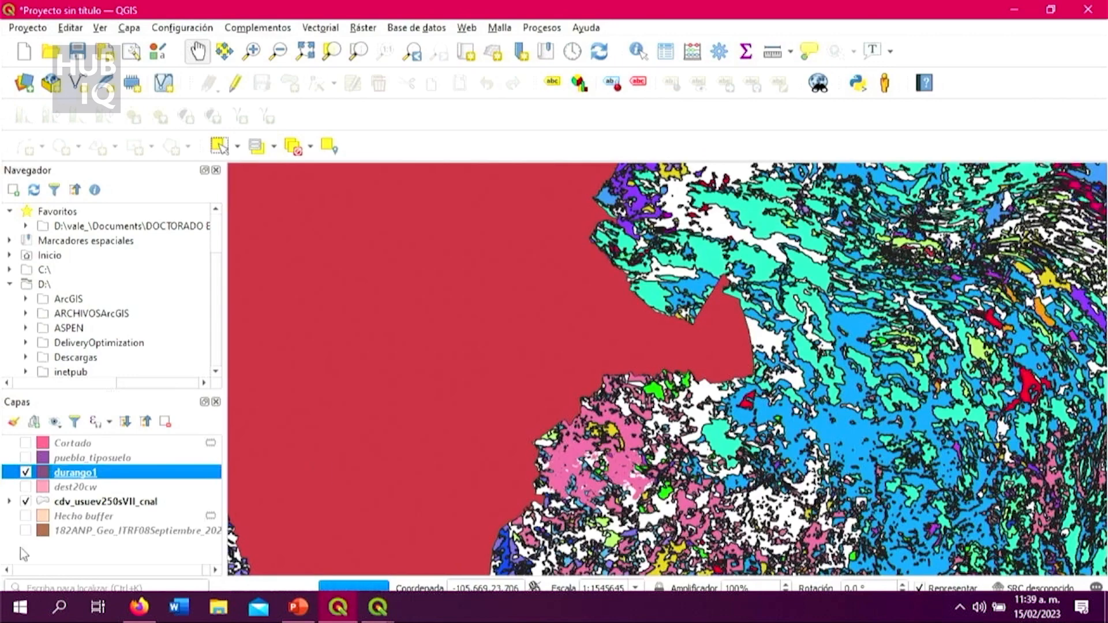
left_click(26, 500)
left_click_drag(387, 404, 603, 453)
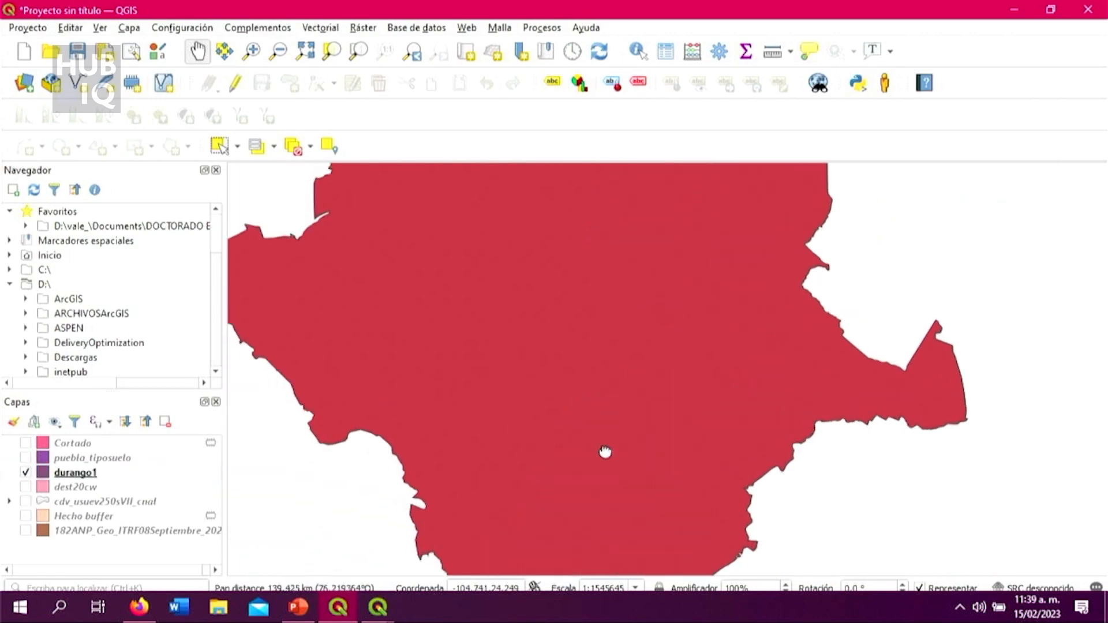
scroll(612, 447, "down", 2)
scroll(606, 464, "up", 1)
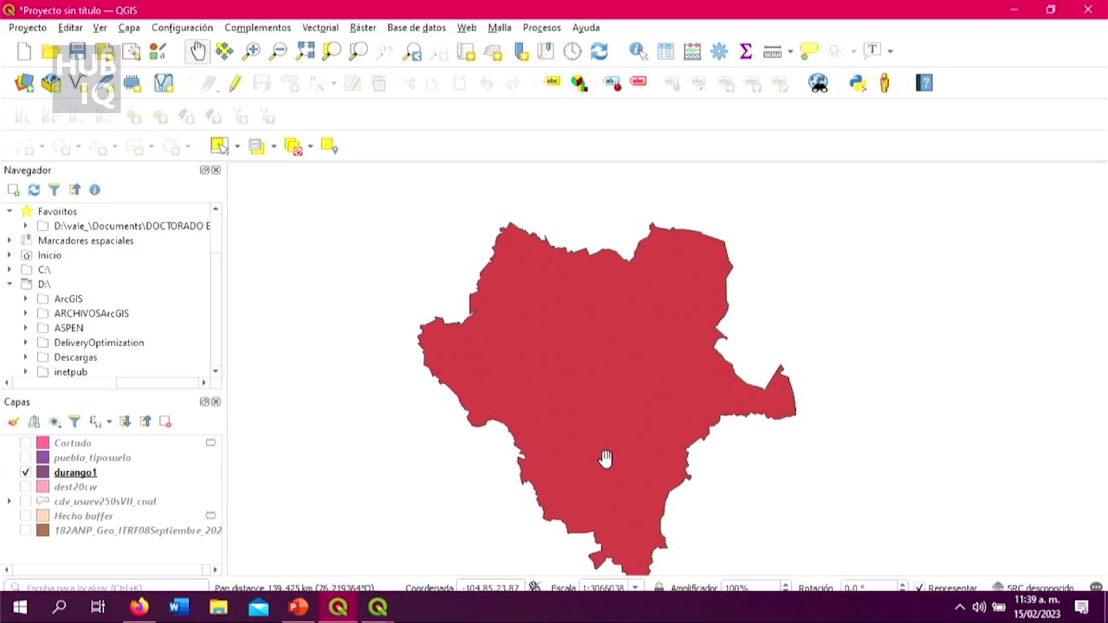
scroll(608, 461, "up", 1)
scroll(609, 465, "down", 1)
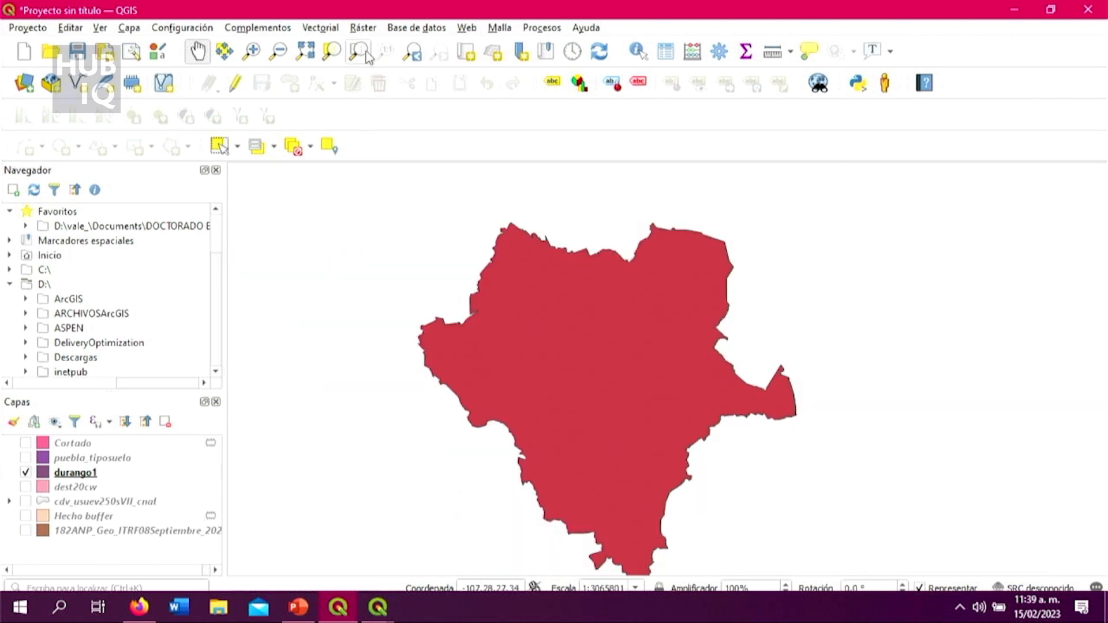
Step: Start the Cortar (clip) geoprocess with 182ANP_Geo_ITRF08Septiembre_2021 as the input layer
left_click(330, 30)
mouse_move(326, 47)
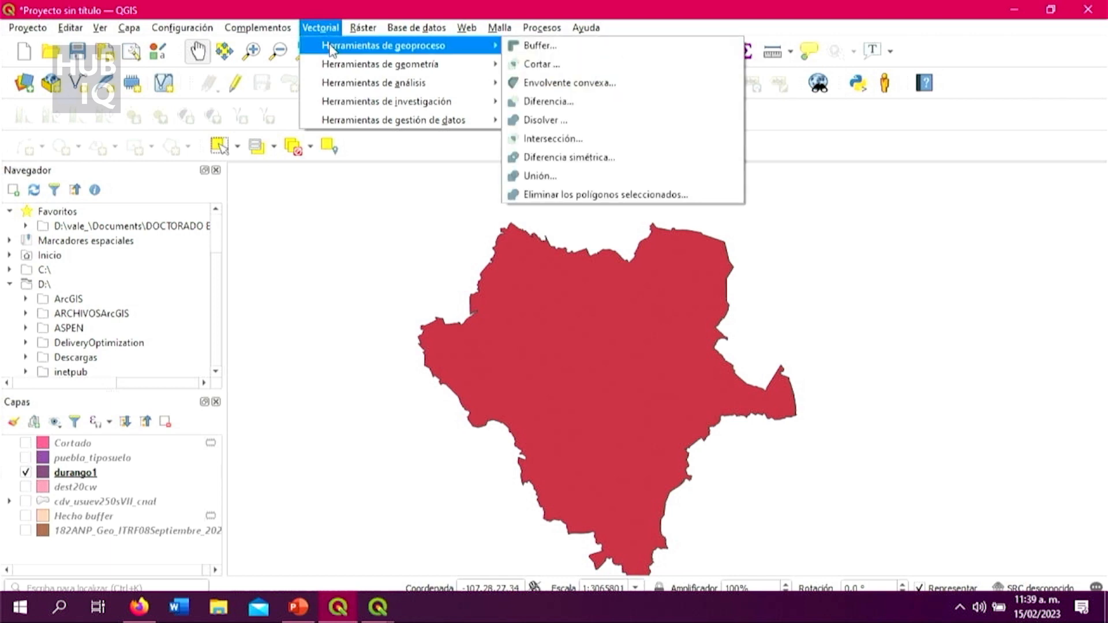
left_click(548, 64)
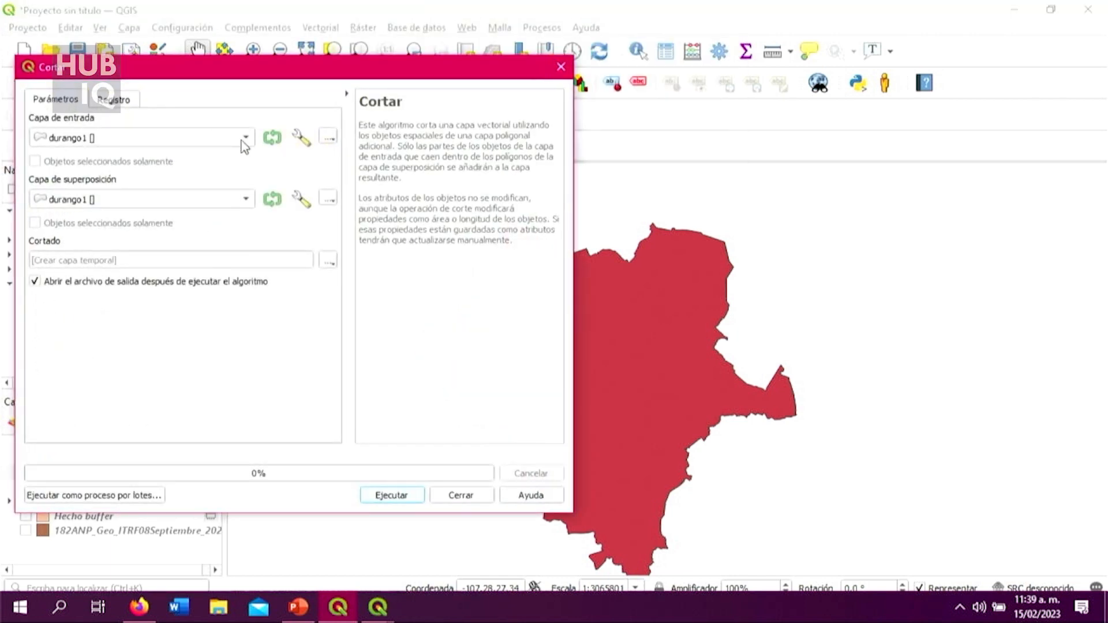
left_click(245, 139)
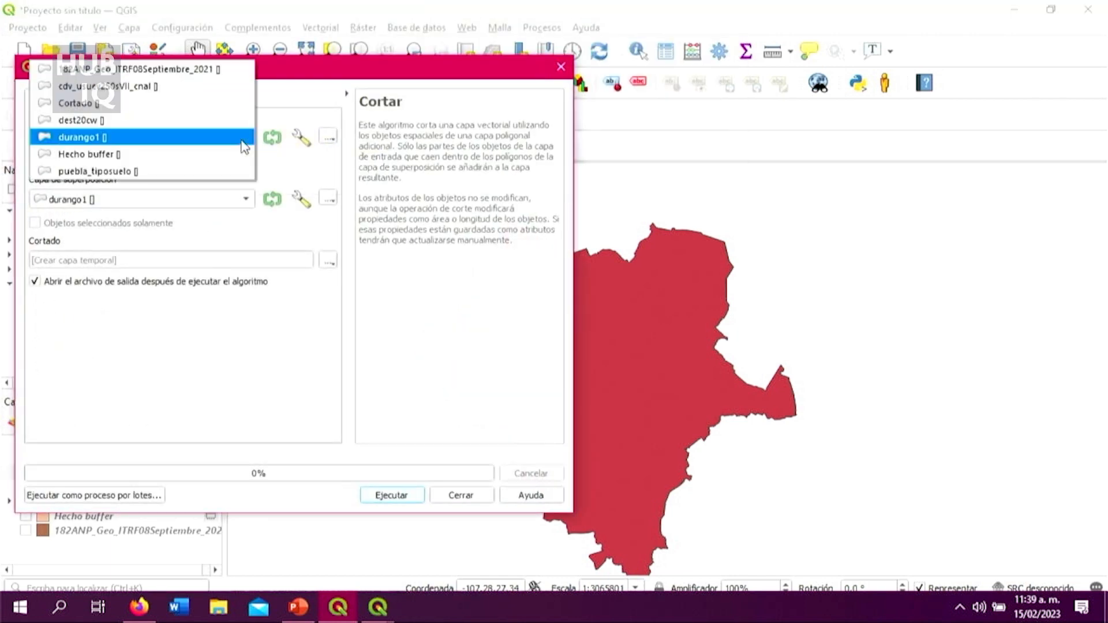
left_click(232, 70)
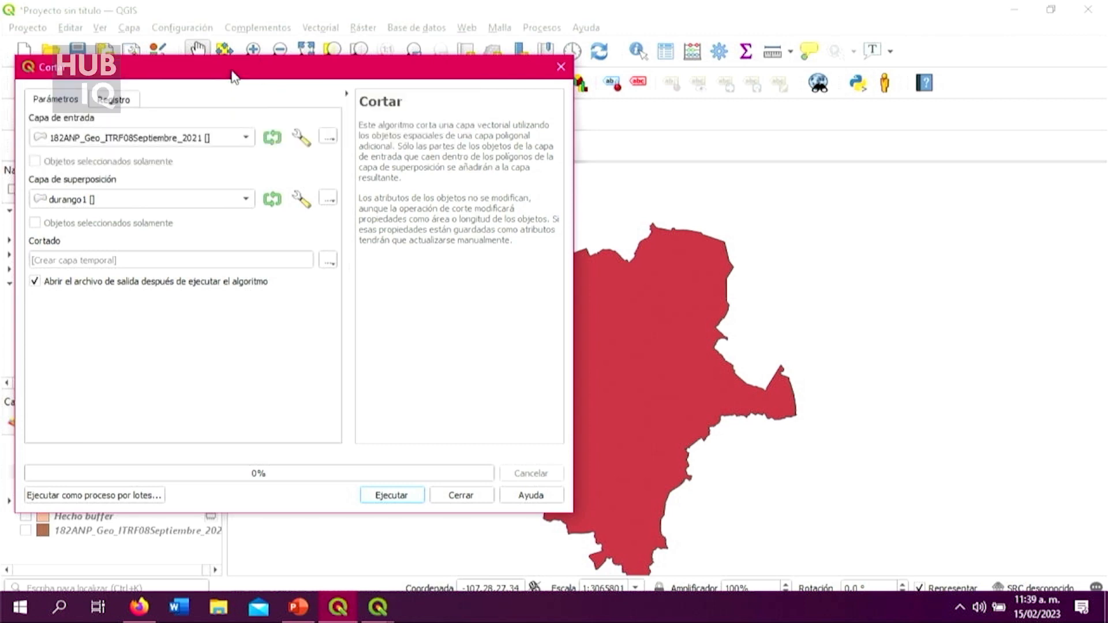
left_click(239, 202)
left_click(227, 133)
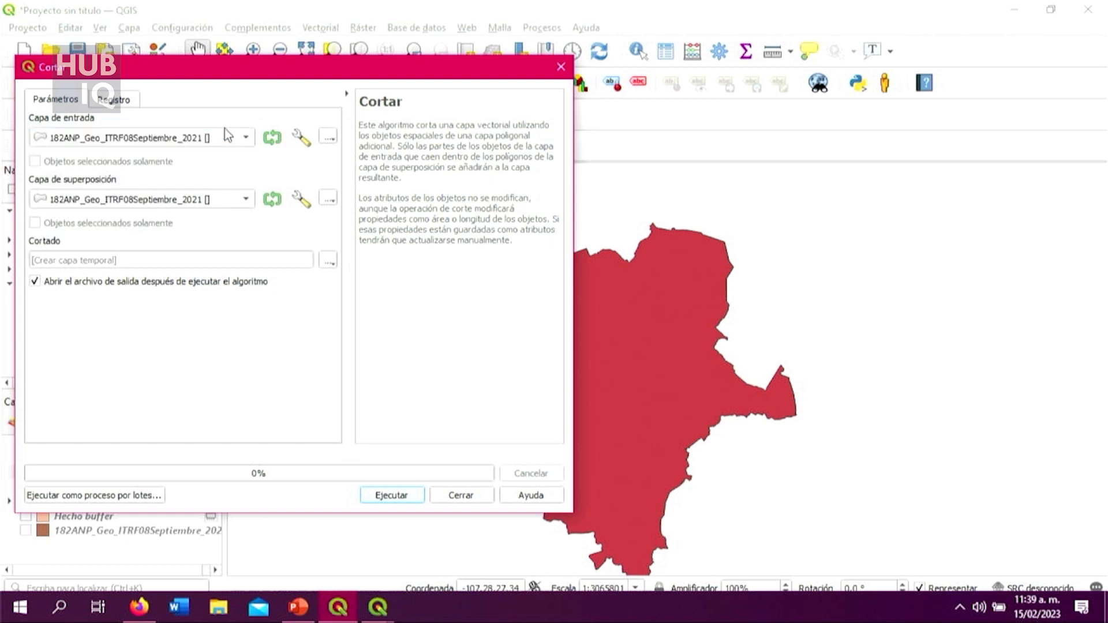
left_click(247, 139)
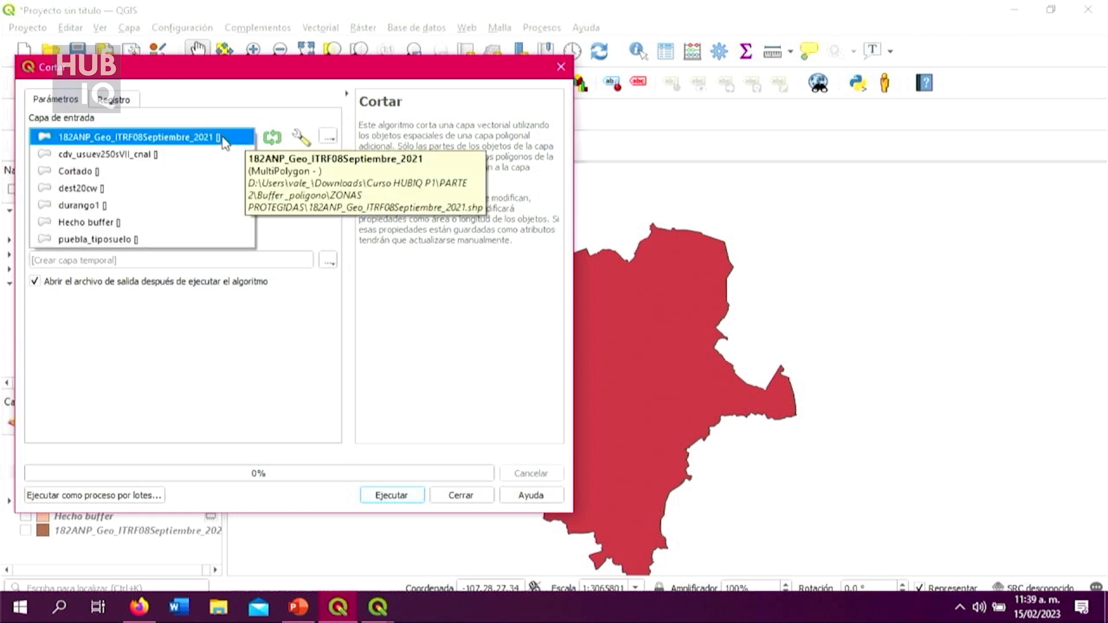
left_click(227, 137)
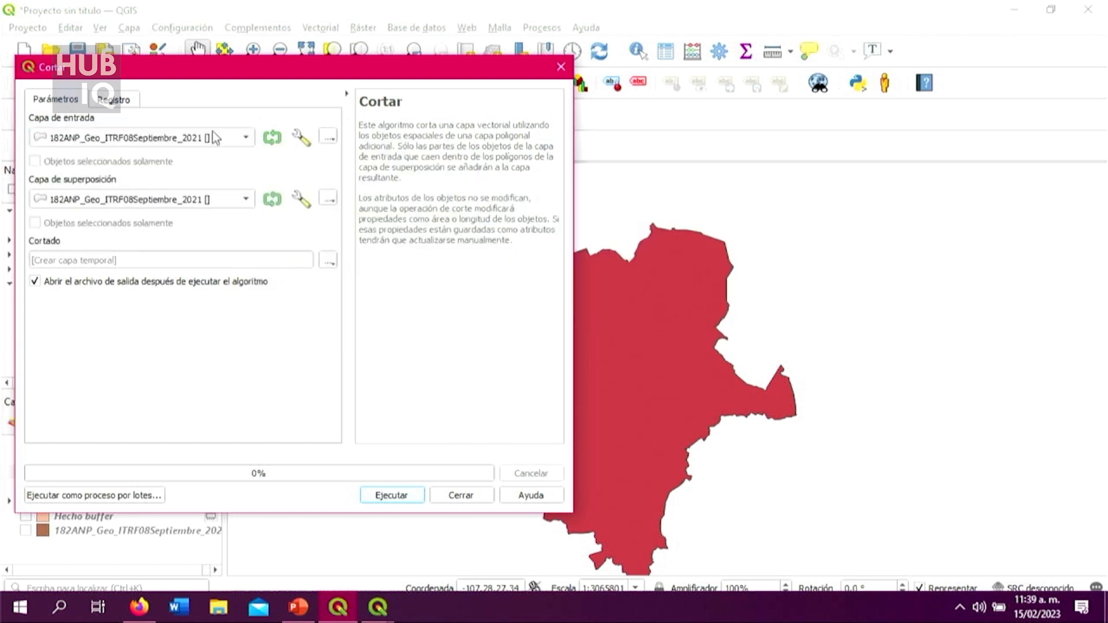
Step: Set durango1 as the clip's overlay layer and run it with a temporary output layer
left_click(207, 202)
left_click(224, 268)
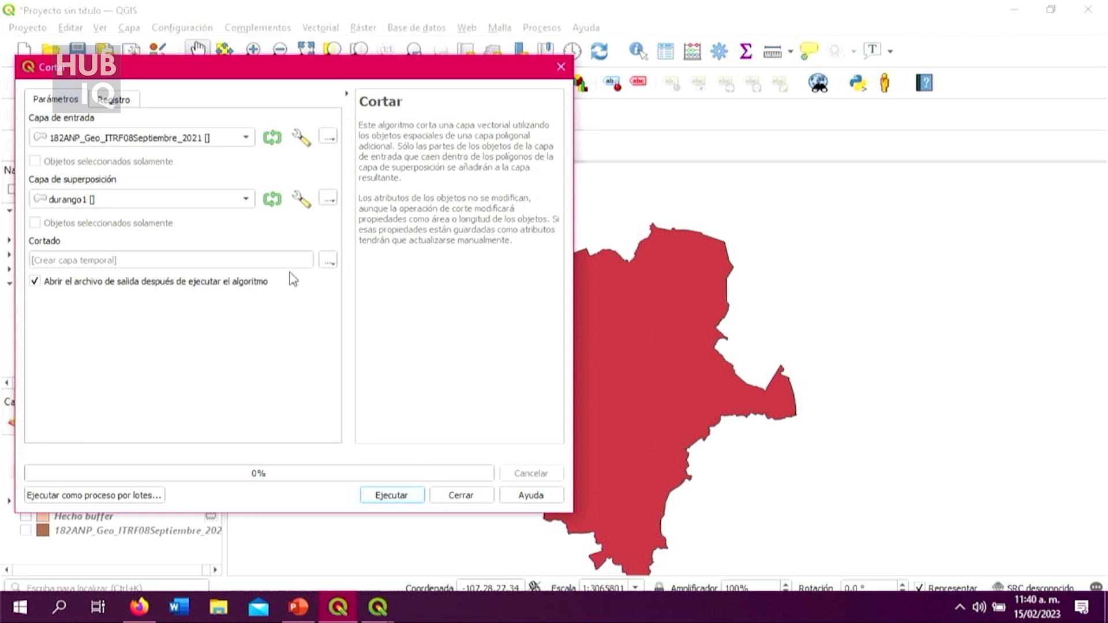
left_click(411, 497)
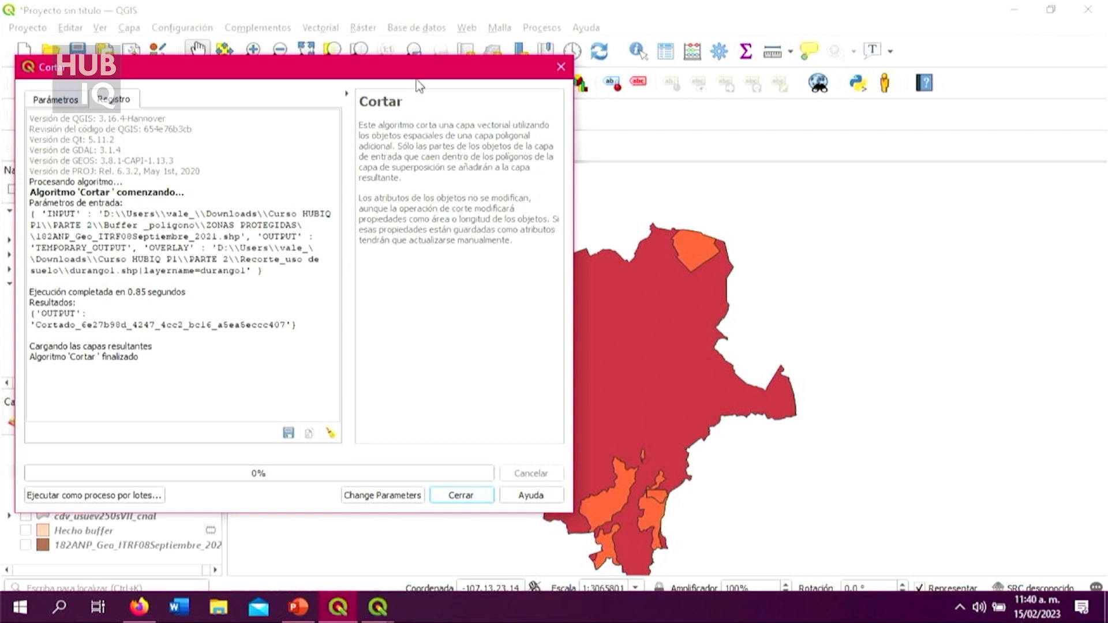
left_click_drag(403, 78, 616, 112)
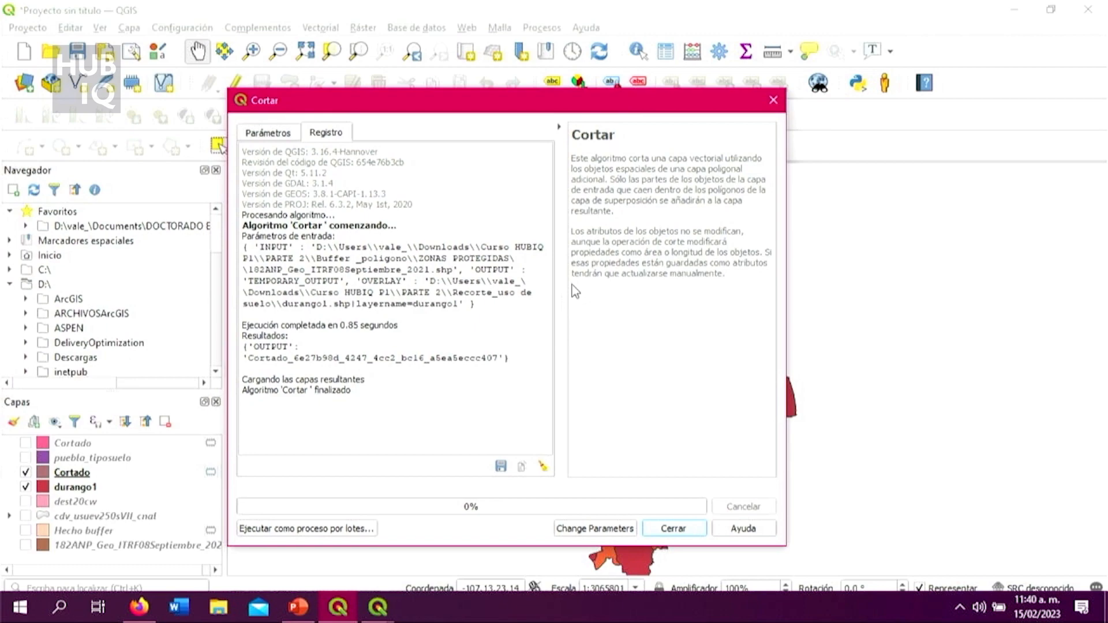